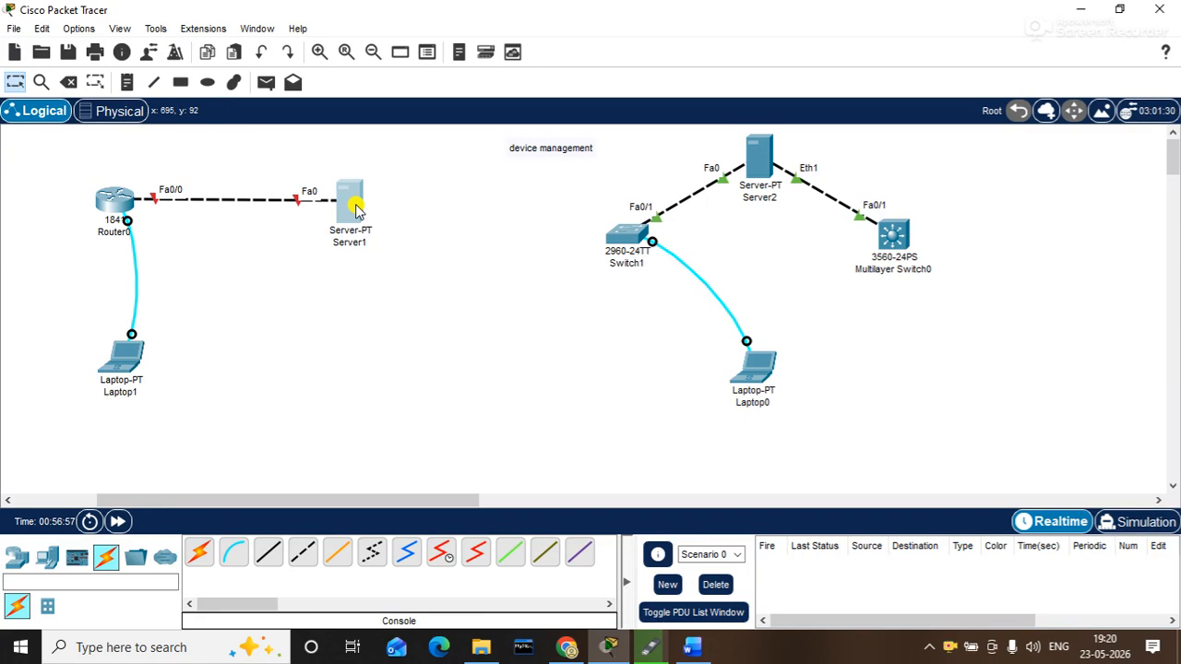
# - Give Server1 static IP 192.168.1.2, mask 255.255.255.0 and gateway 192.168.1.1
pyautogui.moveTo(591, 29); pyautogui.dragTo(694, 23)
pyautogui.click(634, 57)
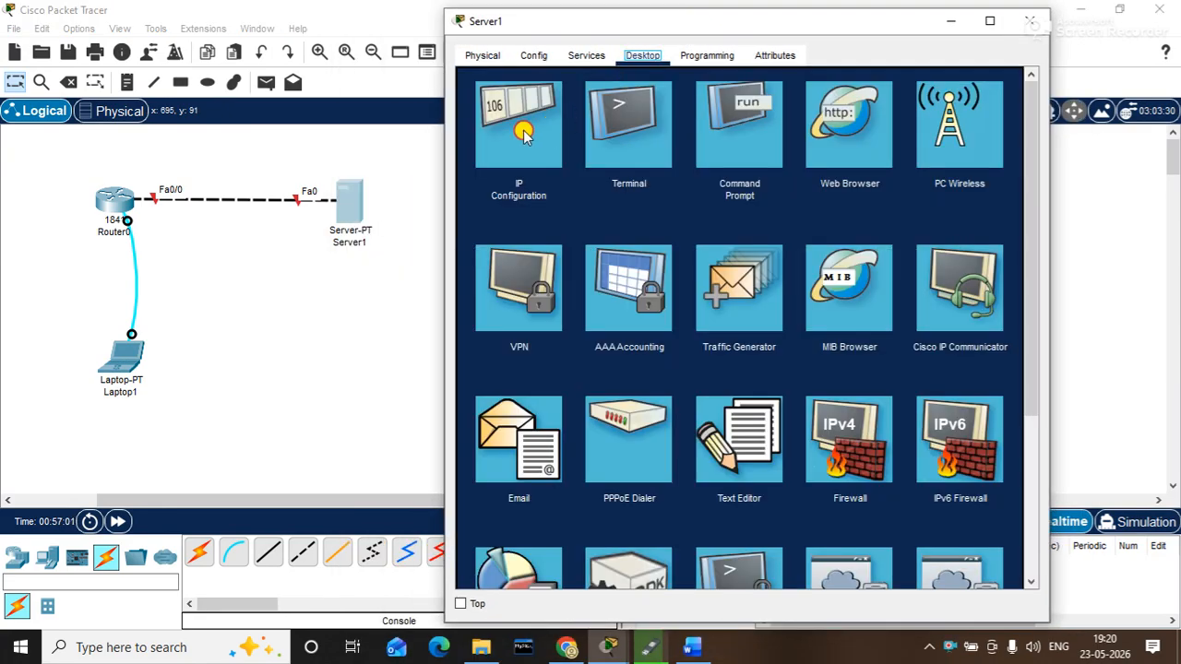
pyautogui.click(519, 129)
pyautogui.click(671, 156)
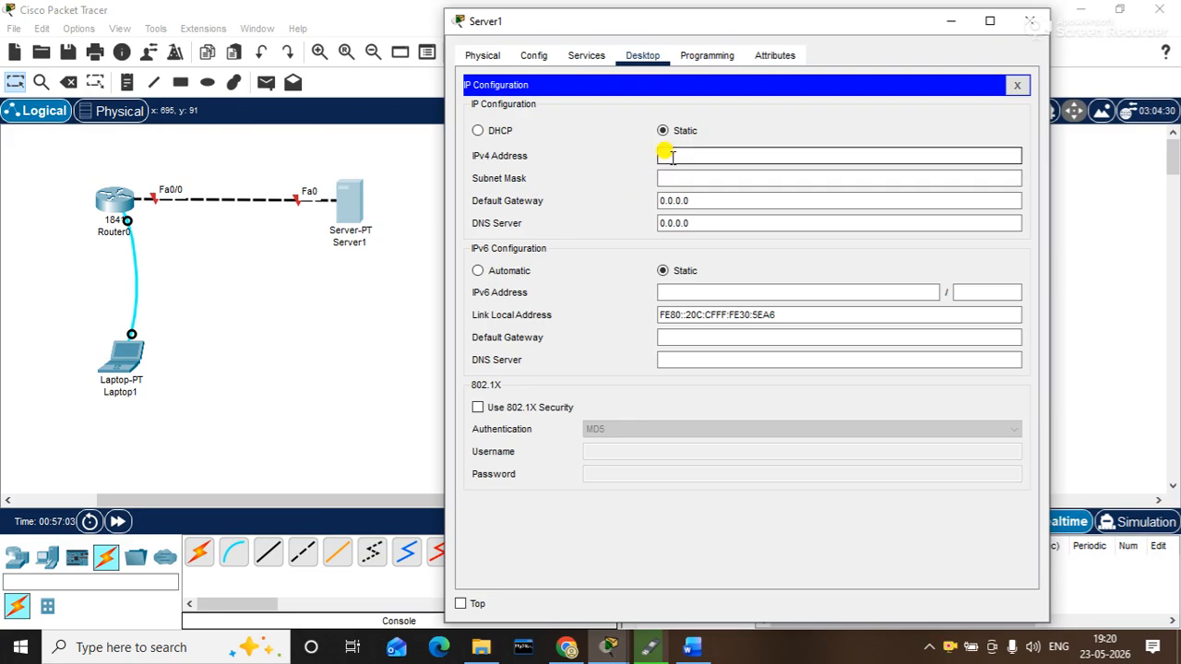
pyautogui.write('192.168.1.2')
pyautogui.press('Tab')
pyautogui.press('Tab')
pyautogui.write('192.168.1.')
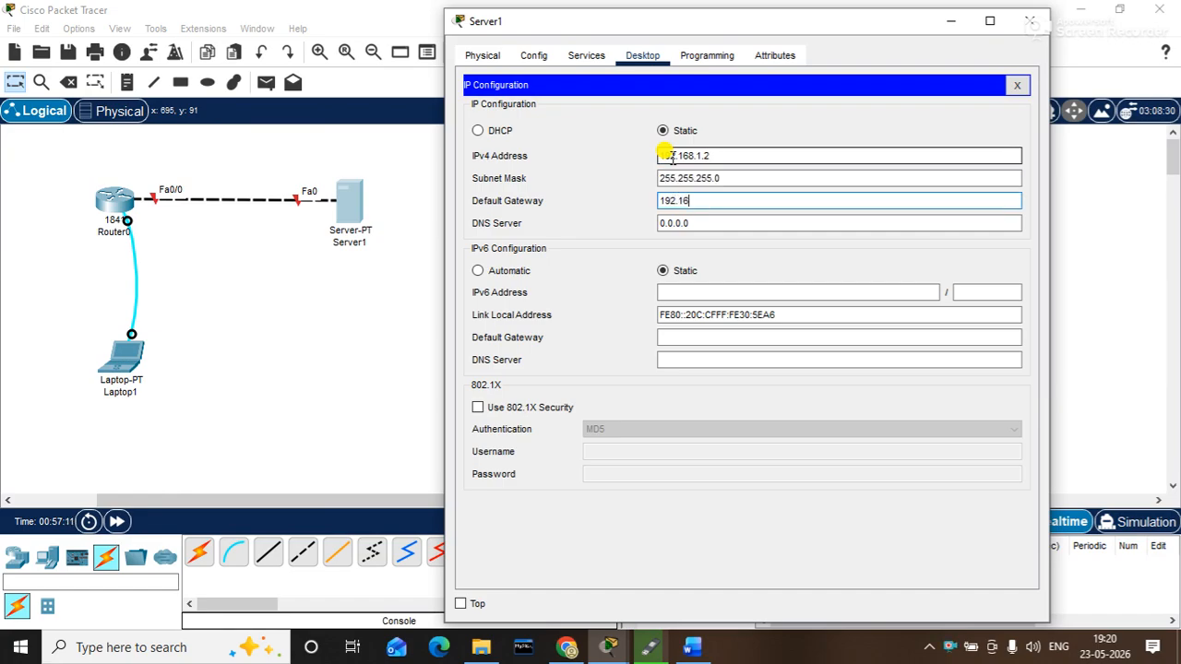
pyautogui.write('1')
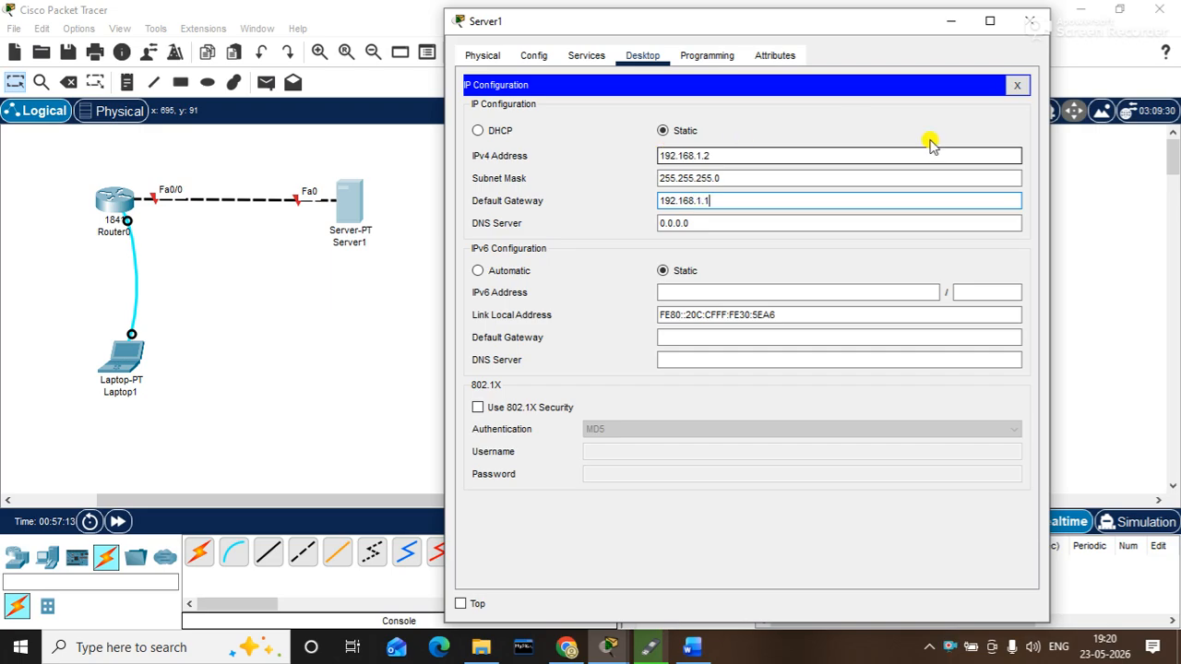
pyautogui.click(1019, 84)
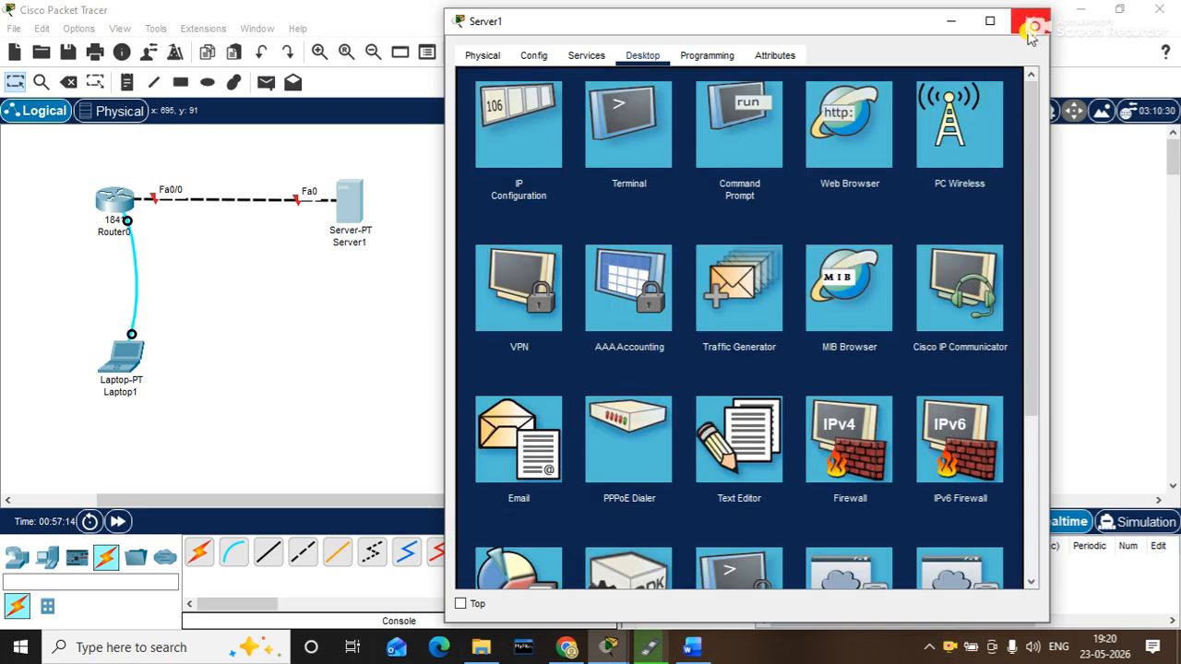
pyautogui.click(1030, 21)
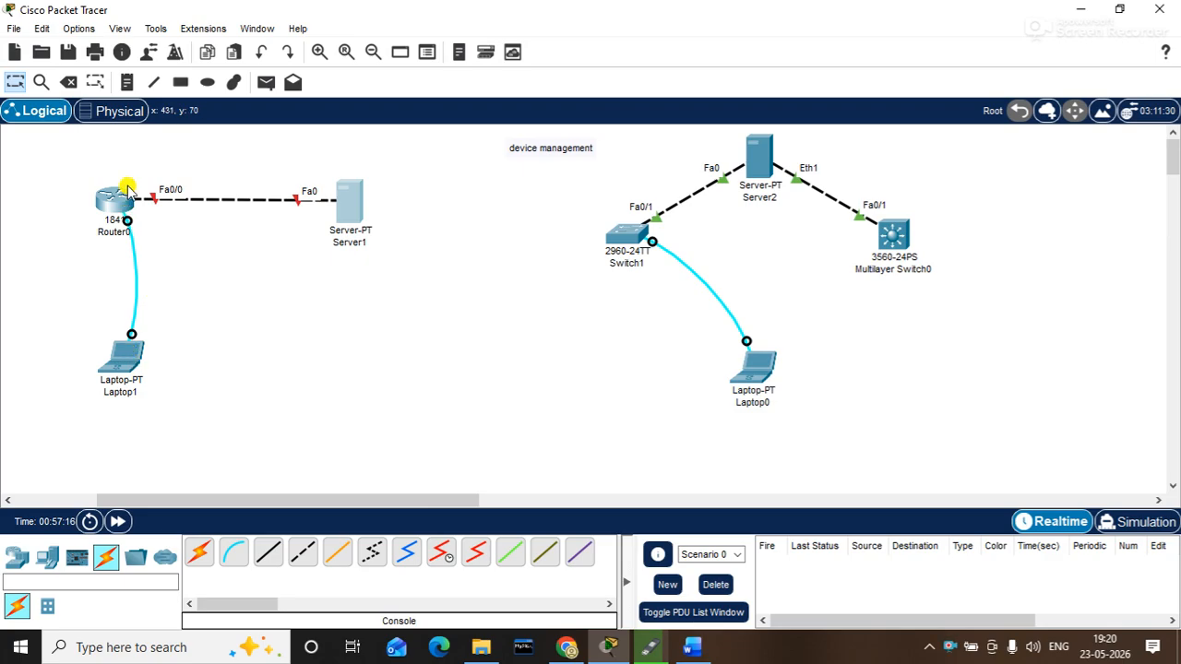
# - Nudge Router0 left, look over Laptop1's device window, then select the Place Note tool
pyautogui.moveTo(119, 197); pyautogui.dragTo(116, 200)
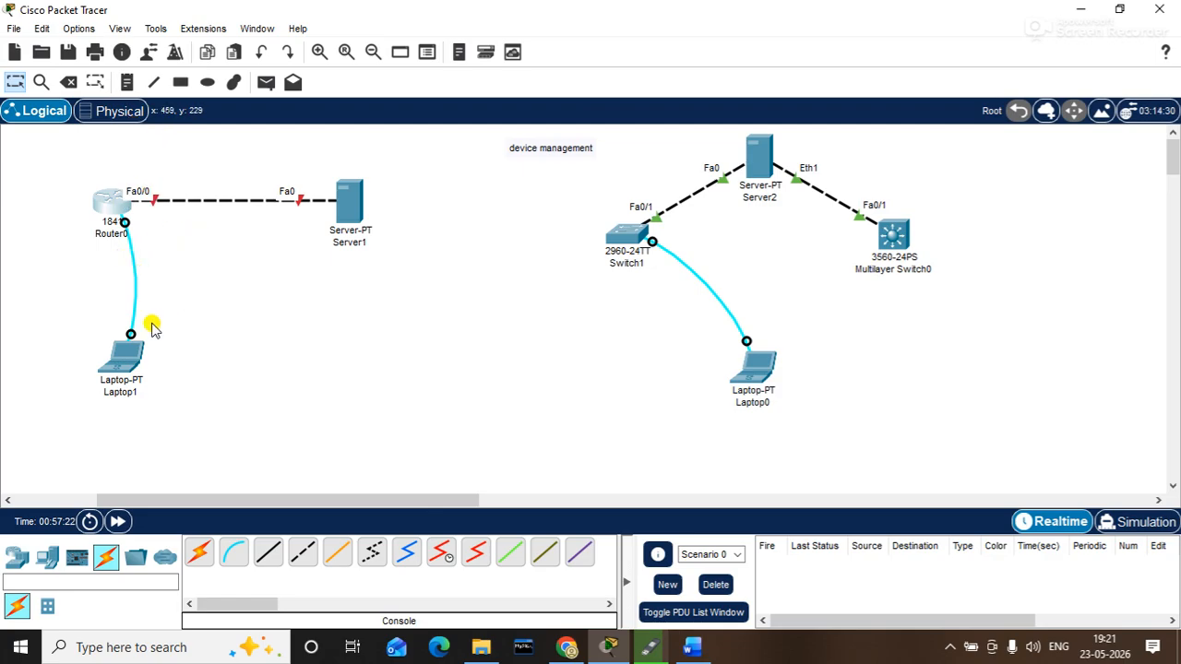
pyautogui.click(130, 350)
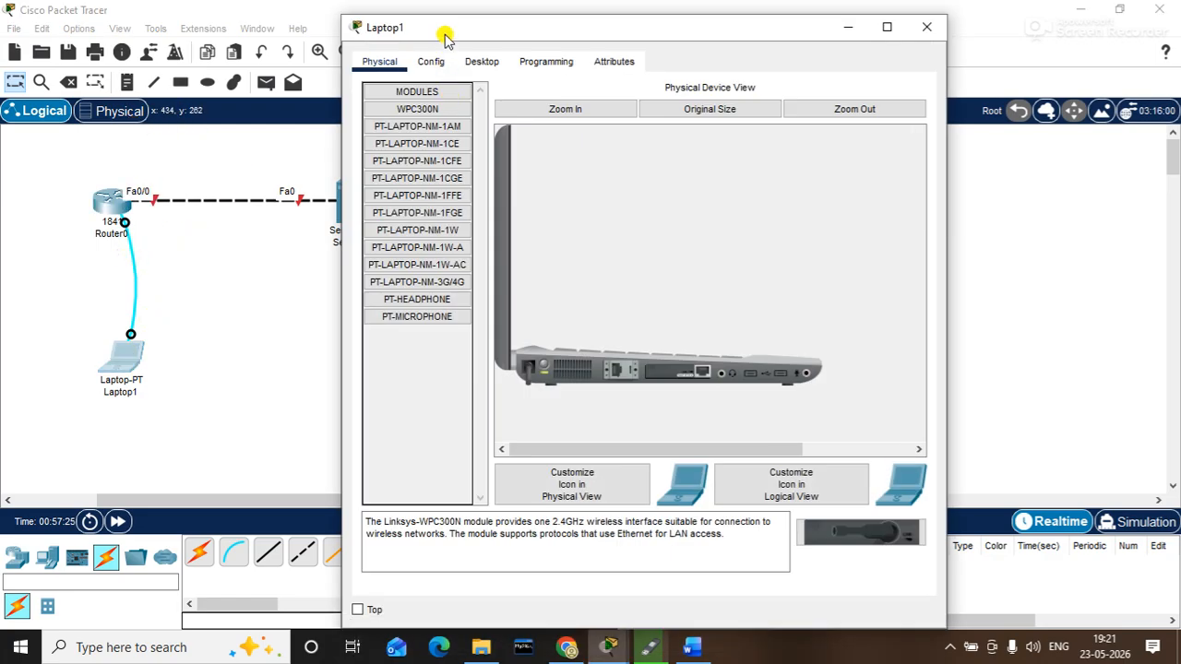
pyautogui.moveTo(444, 35); pyautogui.dragTo(550, 35)
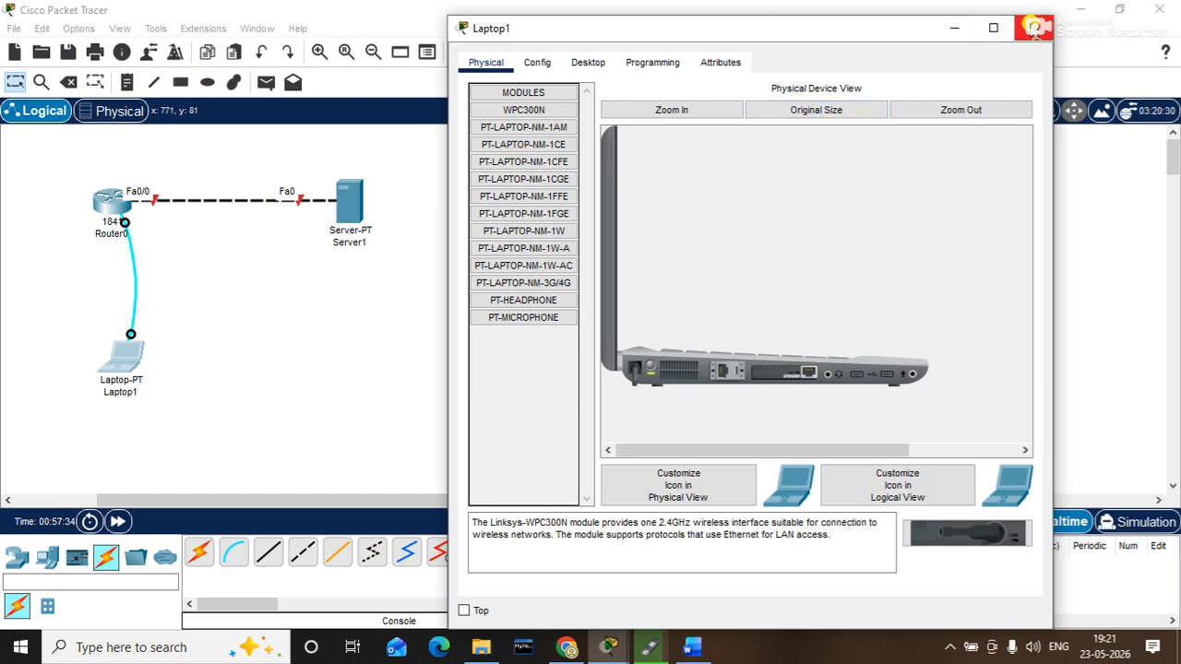
pyautogui.click(1033, 29)
pyautogui.click(126, 82)
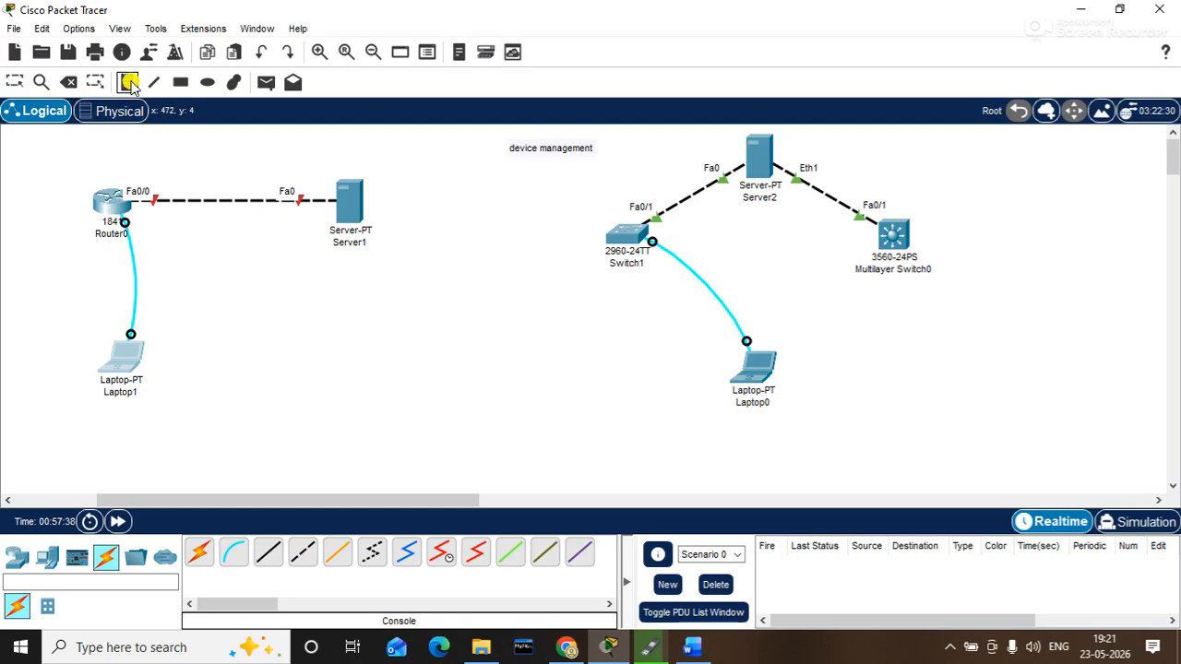
# - Add a note beside Server1 reading 'TFTP SERVER' with '192.168.1.2' on a second line
pyautogui.click(320, 227)
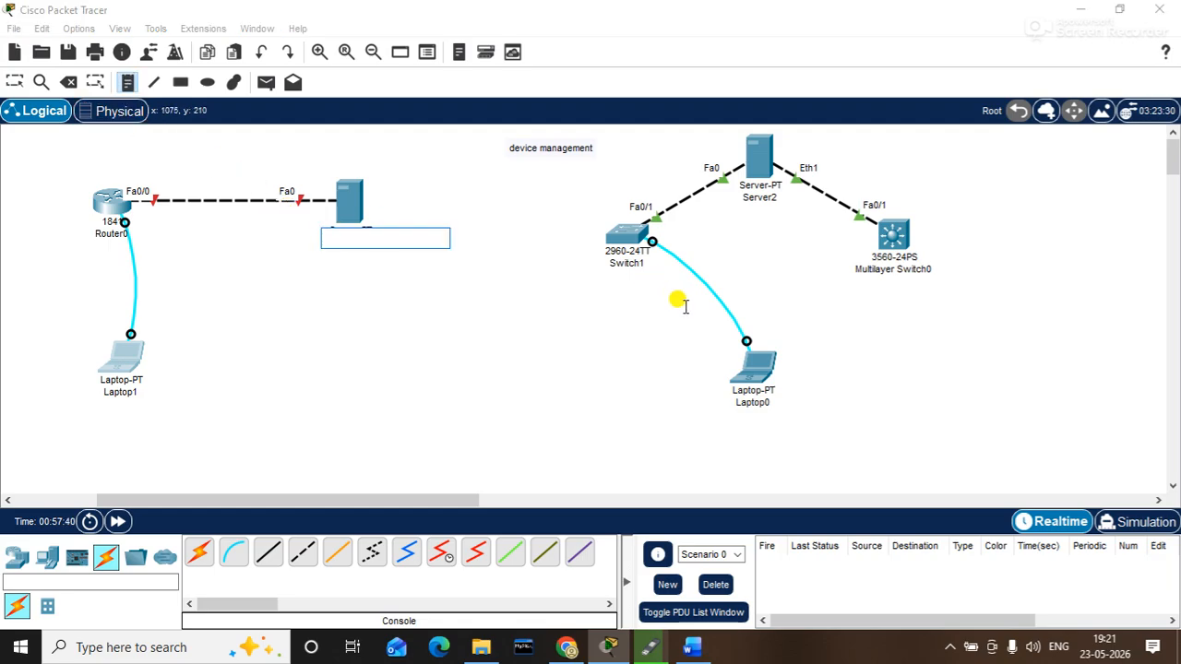
pyautogui.write('TFTP SERVER')
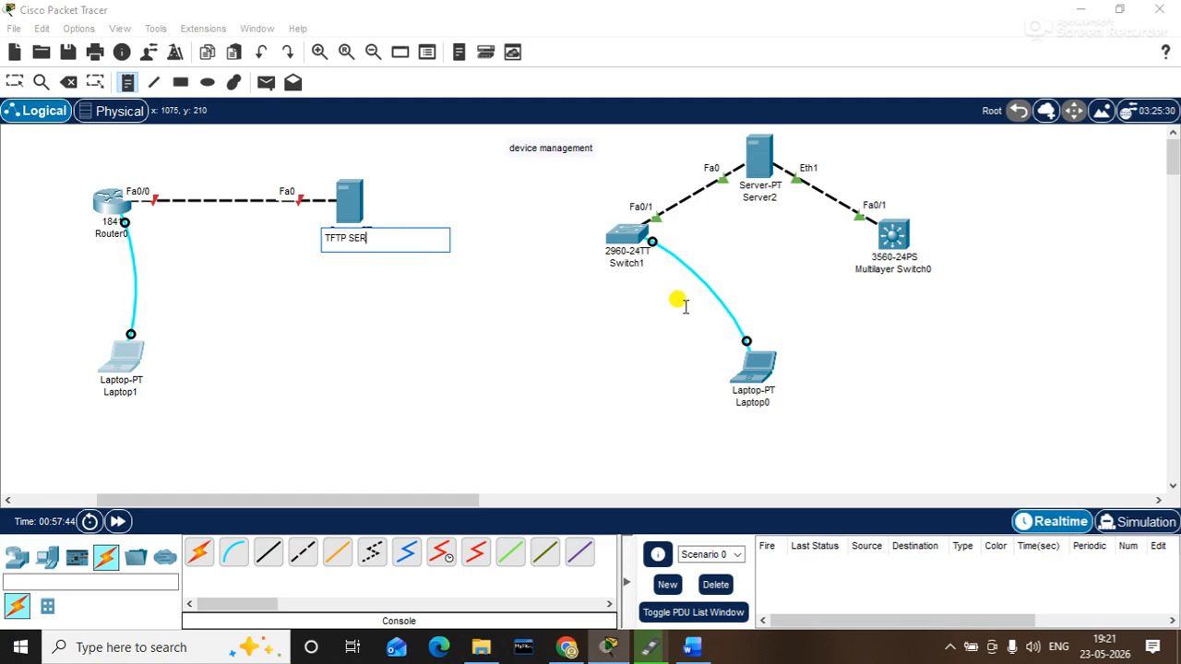
pyautogui.press('Return')
pyautogui.write('1')
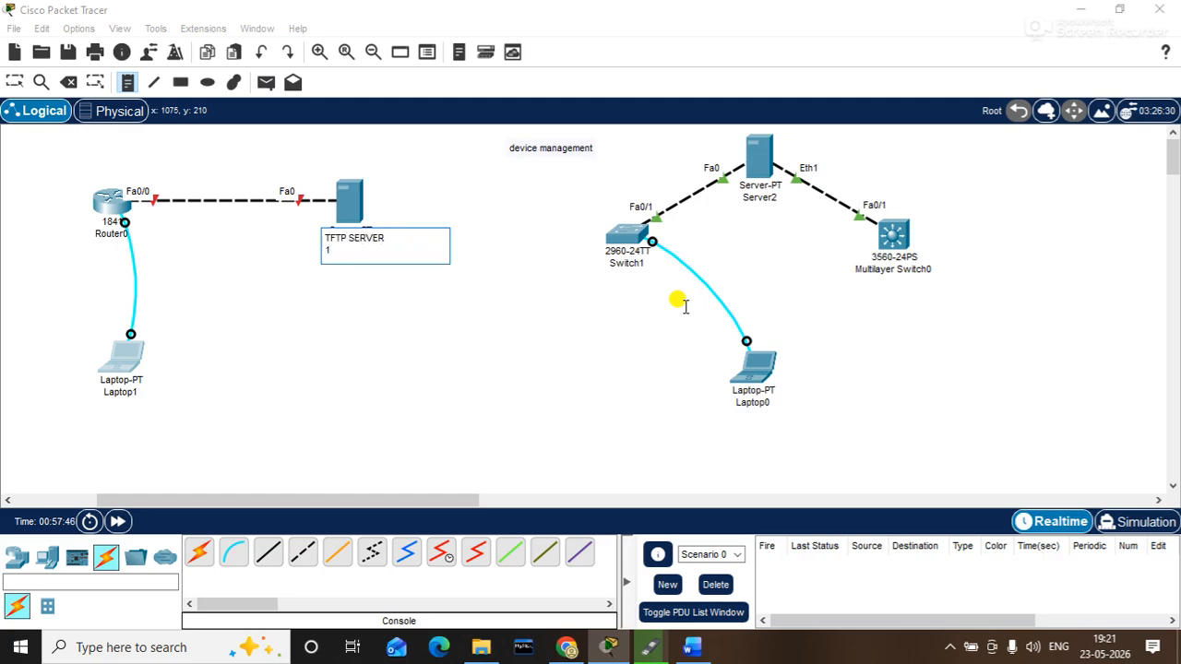
pyautogui.write('92.168.1.2')
pyautogui.click(600, 376)
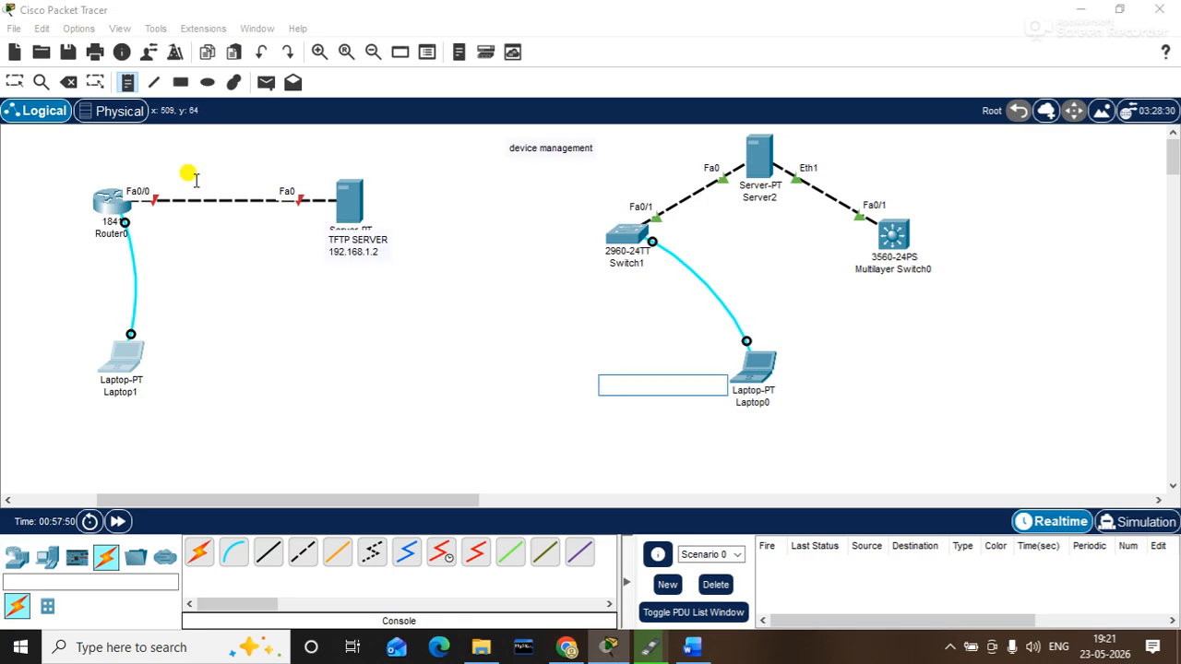
# - Return to Select mode and nudge the TFTP SERVER note slightly up-left
pyautogui.click(15, 82)
pyautogui.moveTo(349, 251); pyautogui.dragTo(345, 246)
pyautogui.click(489, 229)
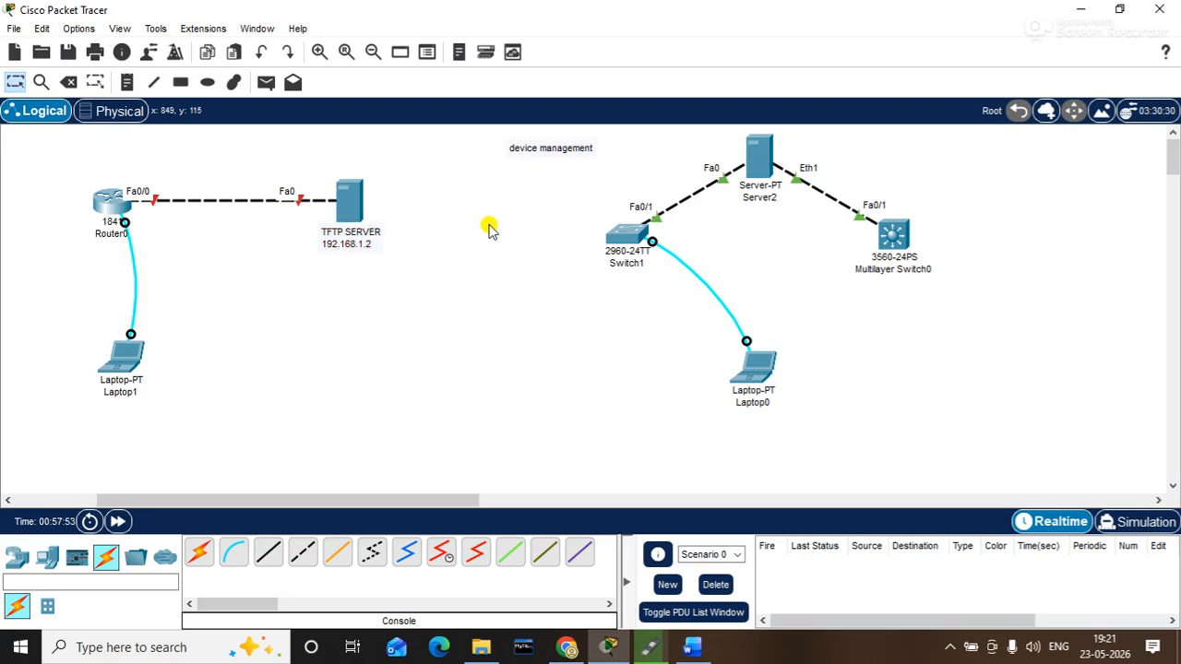
# - Connect Laptop1's console Terminal to the router and decline the initial configuration dialog with N
pyautogui.click(118, 356)
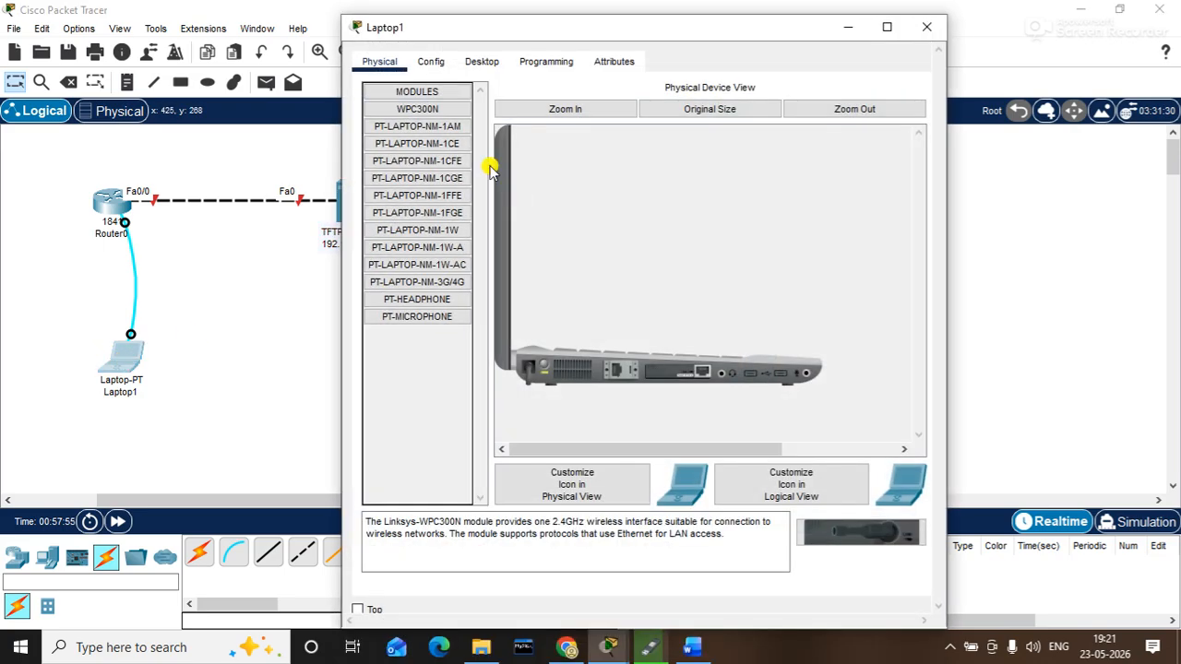
pyautogui.click(481, 62)
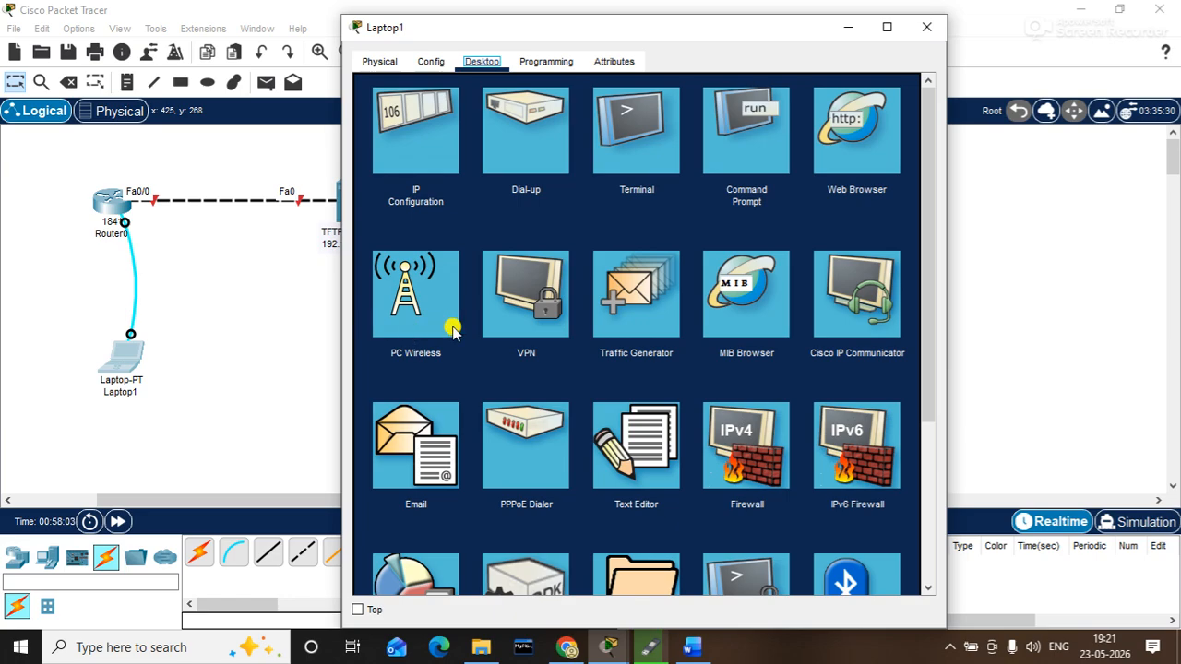
pyautogui.click(636, 129)
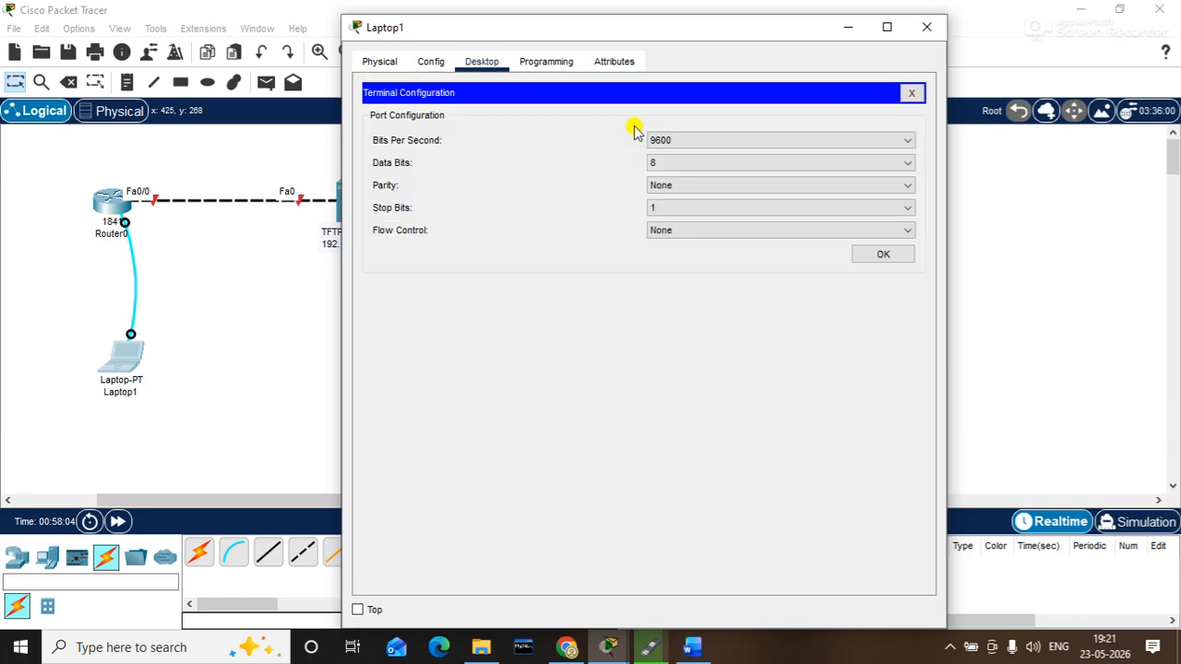
pyautogui.click(863, 254)
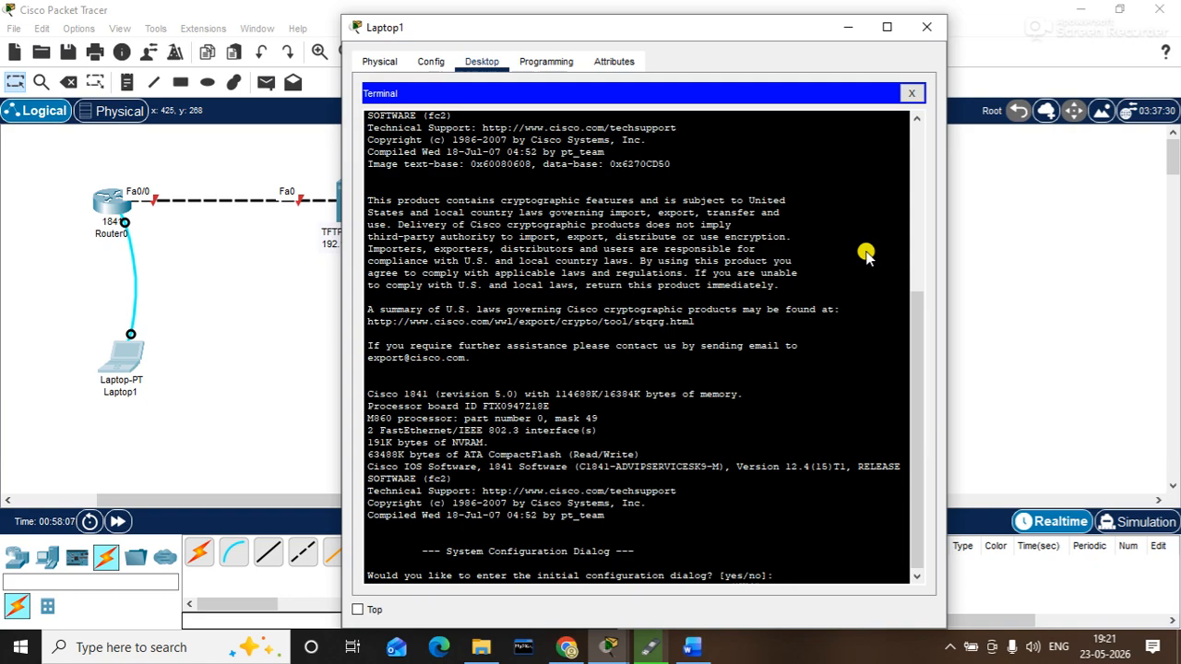
pyautogui.write('N')
pyautogui.press('Return')
pyautogui.press('Return')
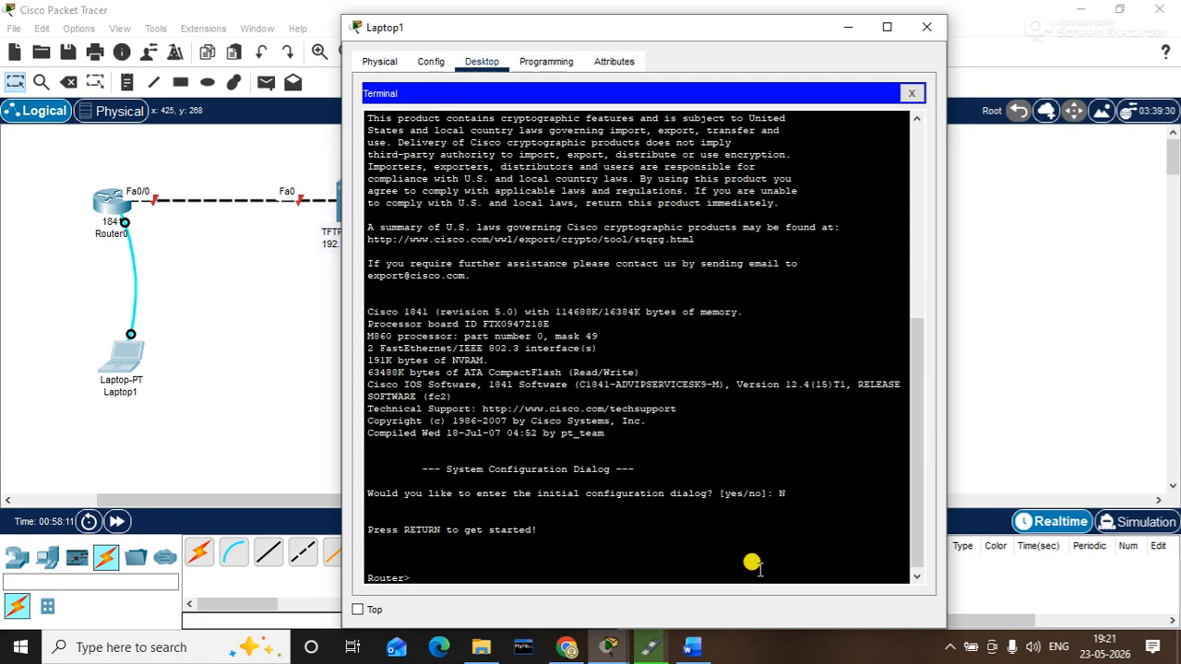
# - Enter privileged and then global configuration mode with EN and CONF T
pyautogui.moveTo(752, 34); pyautogui.dragTo(806, 22)
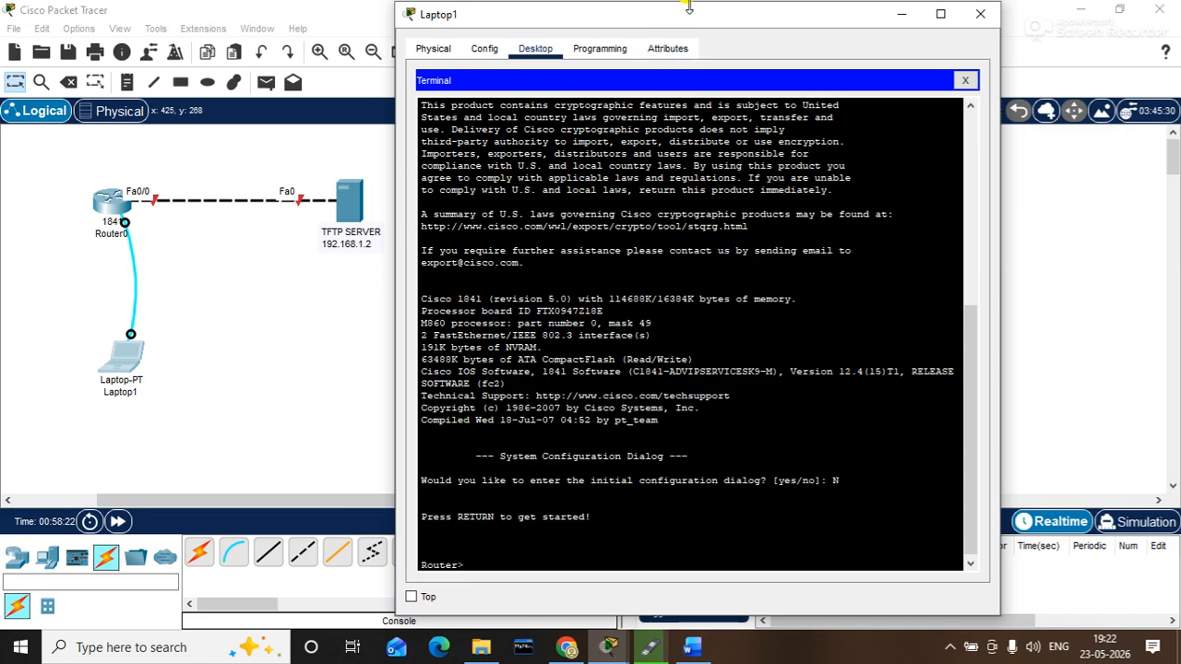
pyautogui.moveTo(683, 15); pyautogui.dragTo(711, 19)
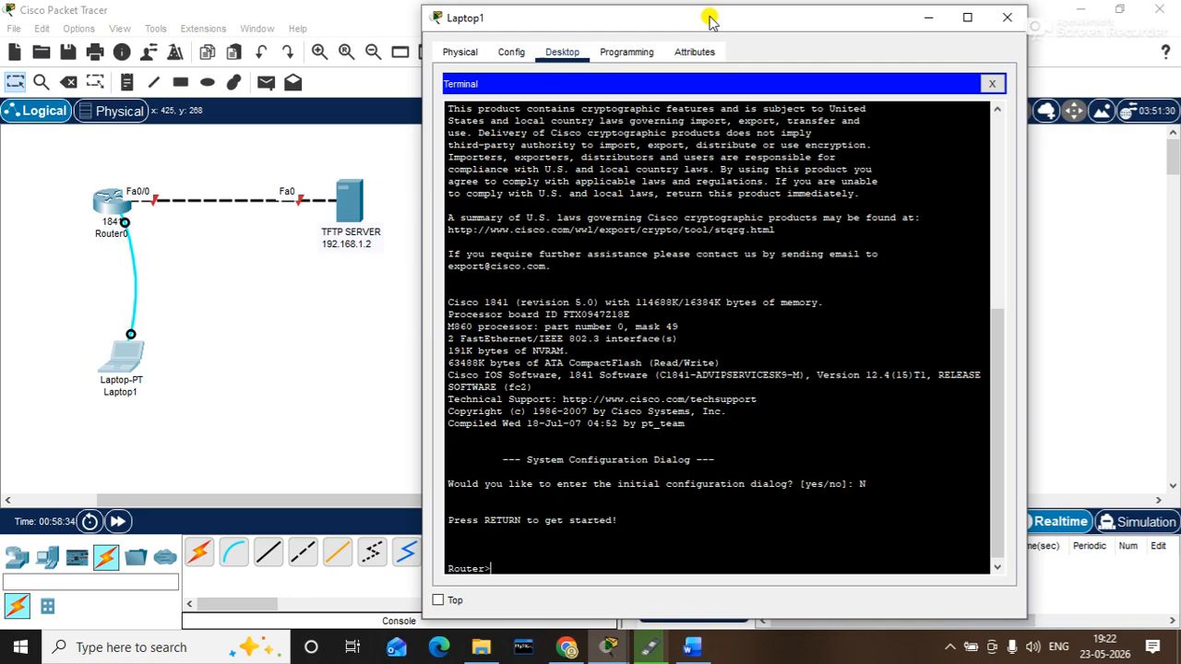
pyautogui.write('EN')
pyautogui.press('Return')
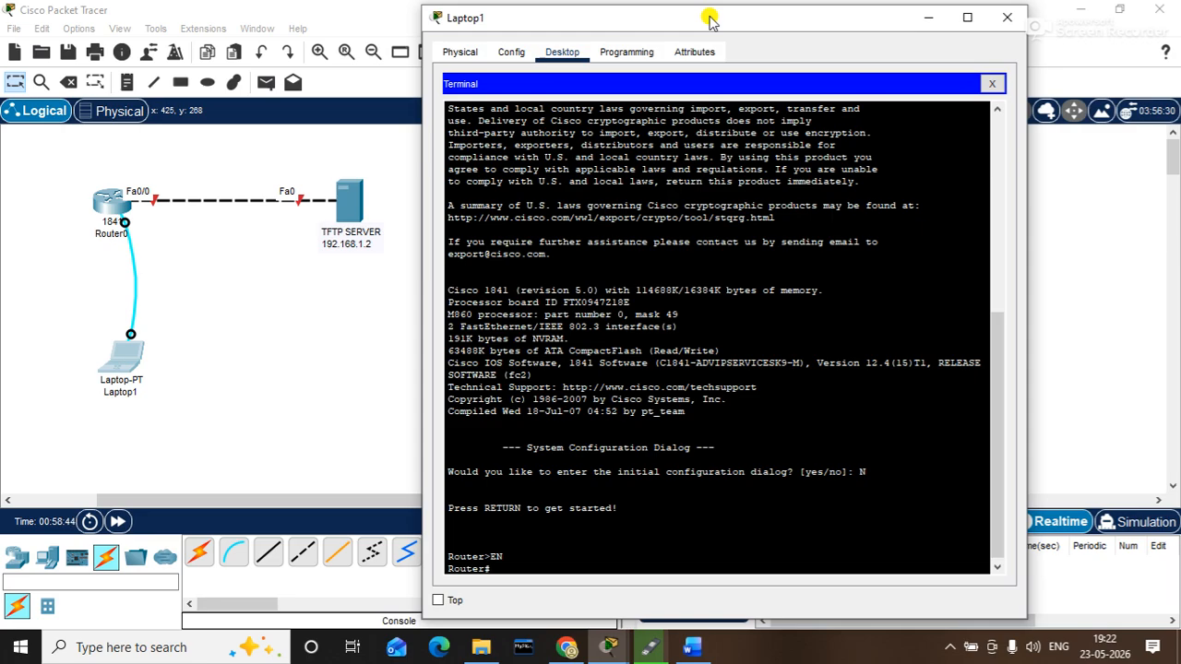
pyautogui.write('CONF T')
pyautogui.press('Return')
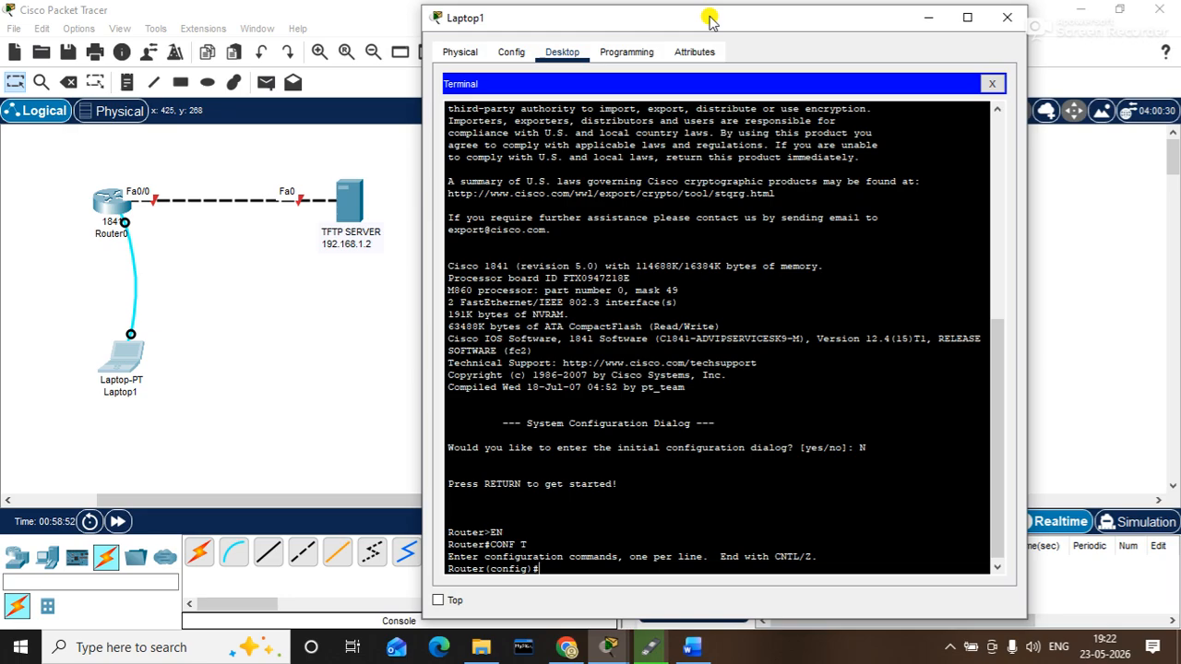
# - Rename the router to R1 with HOSTNAME R1 and enter LINE CONSOLE 0
pyautogui.write('HOSTNAME R1')
pyautogui.press('Return')
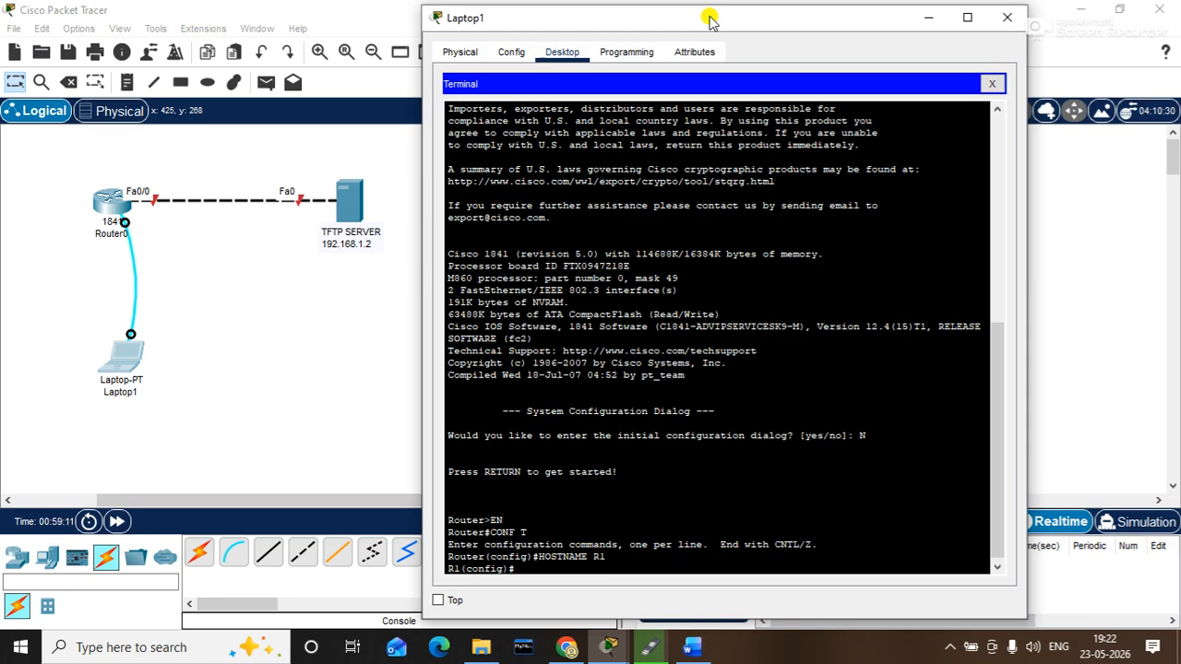
pyautogui.write('LINE')
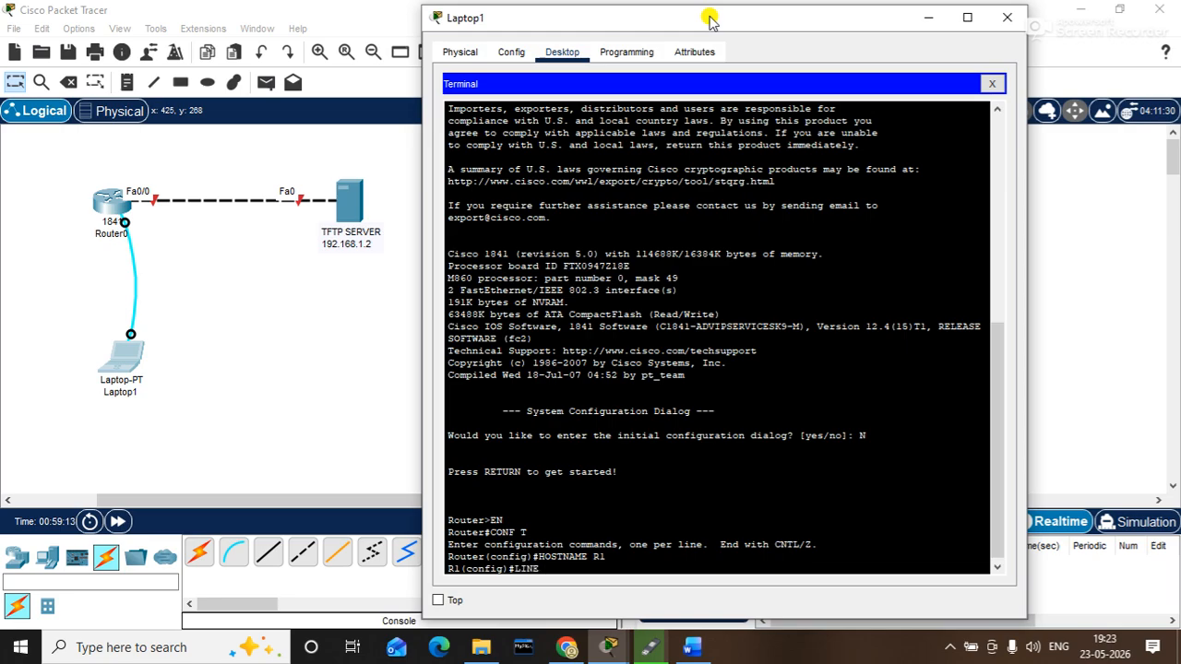
pyautogui.write(' CONSOLE 0')
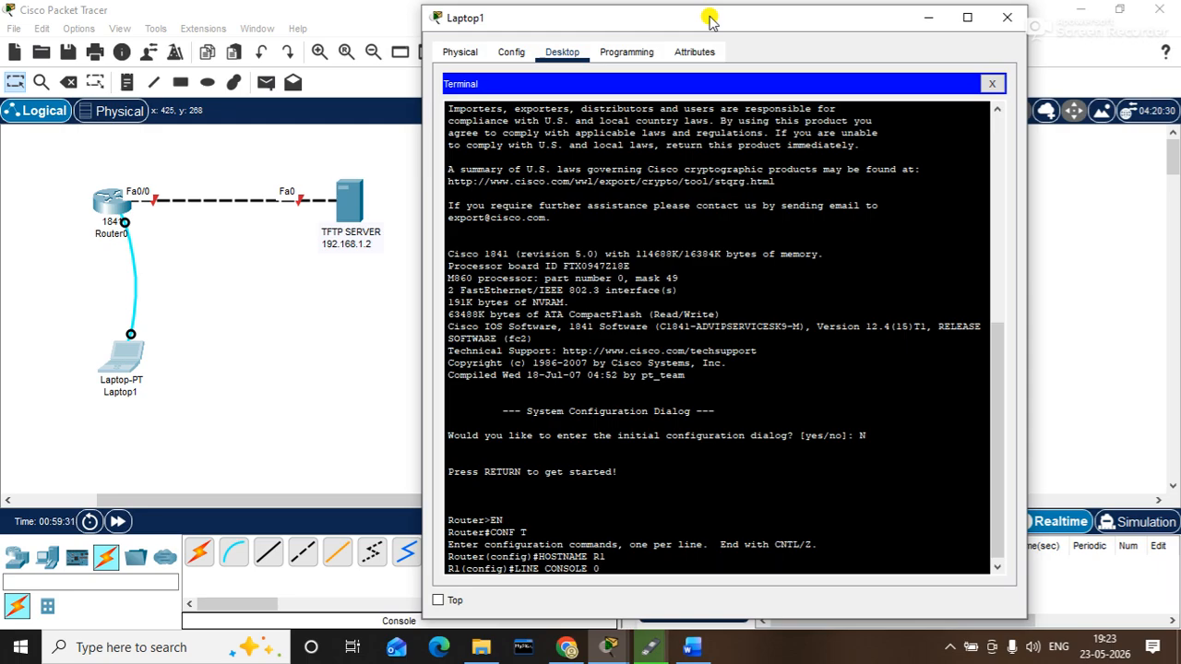
pyautogui.press('Return')
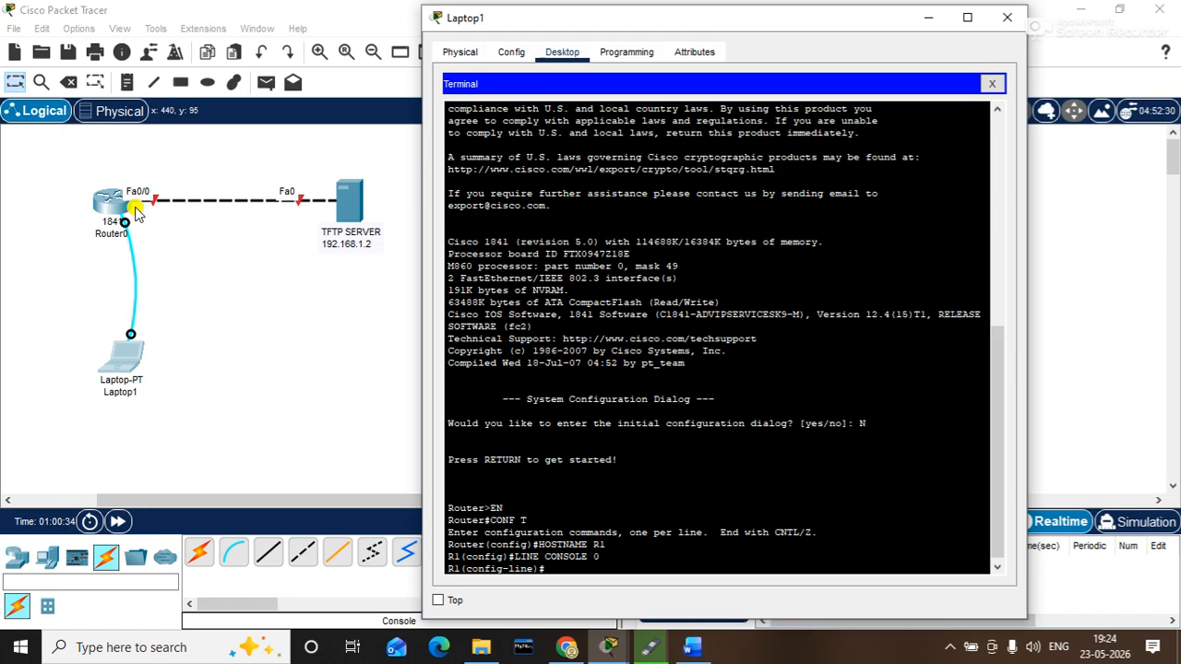
# - Set the console line password, correcting a misspelled command, and require LOGIN
pyautogui.write('PASSOWRD ABC')
pyautogui.press('Return')
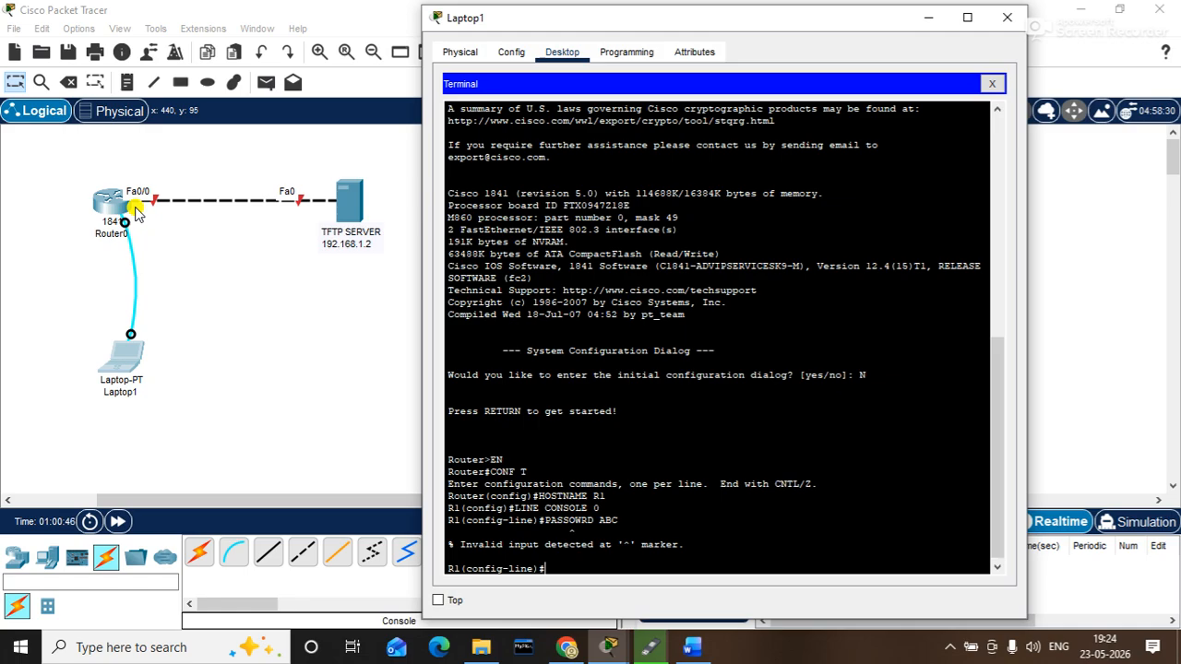
pyautogui.write('PASSWORD ABC')
pyautogui.press('Return')
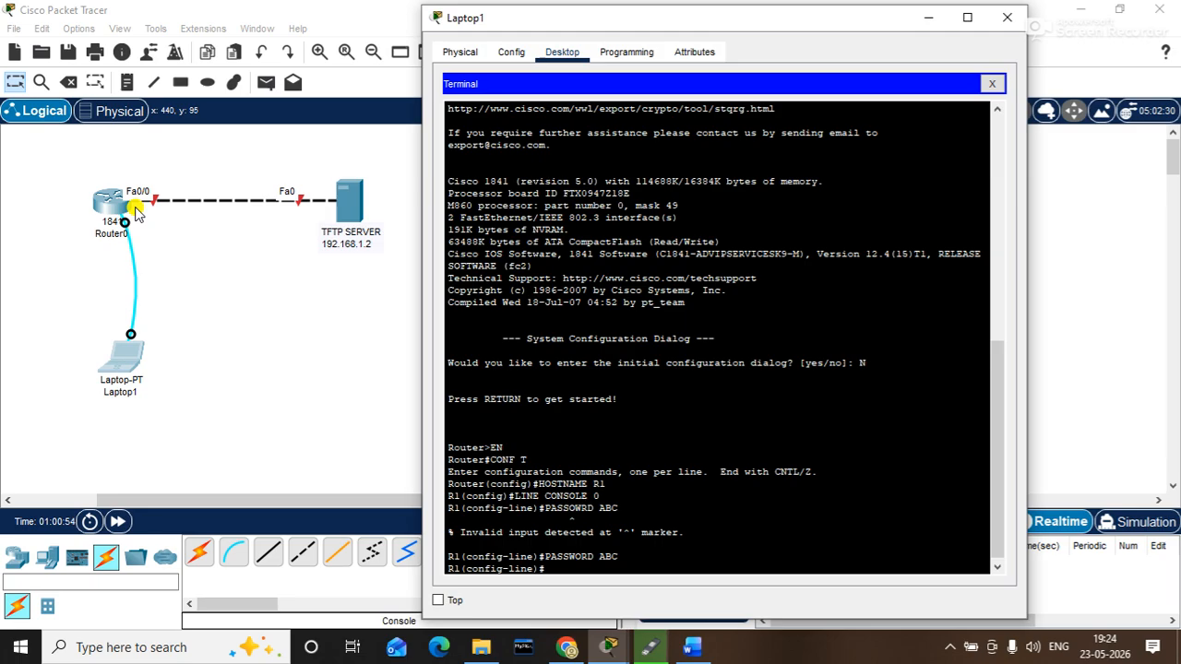
pyautogui.write('LOGIN')
pyautogui.press('Return')
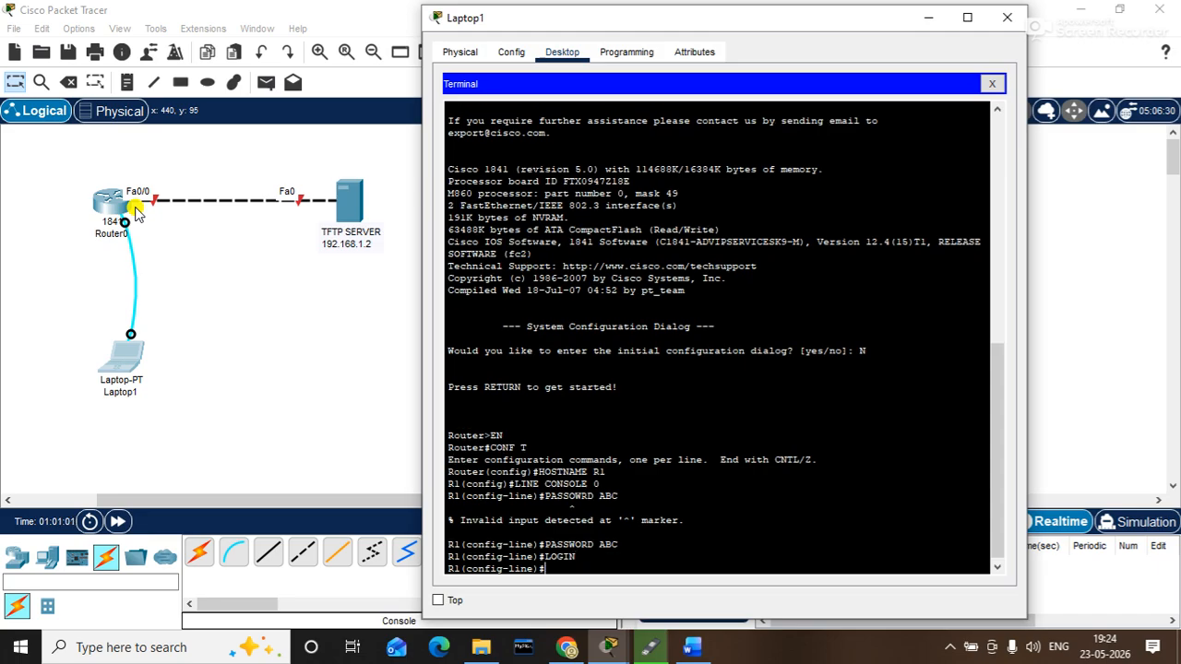
# - Leave configuration with END and EXIT to the User Access Verification prompt
pyautogui.write('END')
pyautogui.press('Return')
pyautogui.press('Return')
pyautogui.write('EXIT')
pyautogui.press('Return')
pyautogui.press('Return')
pyautogui.press('Return')
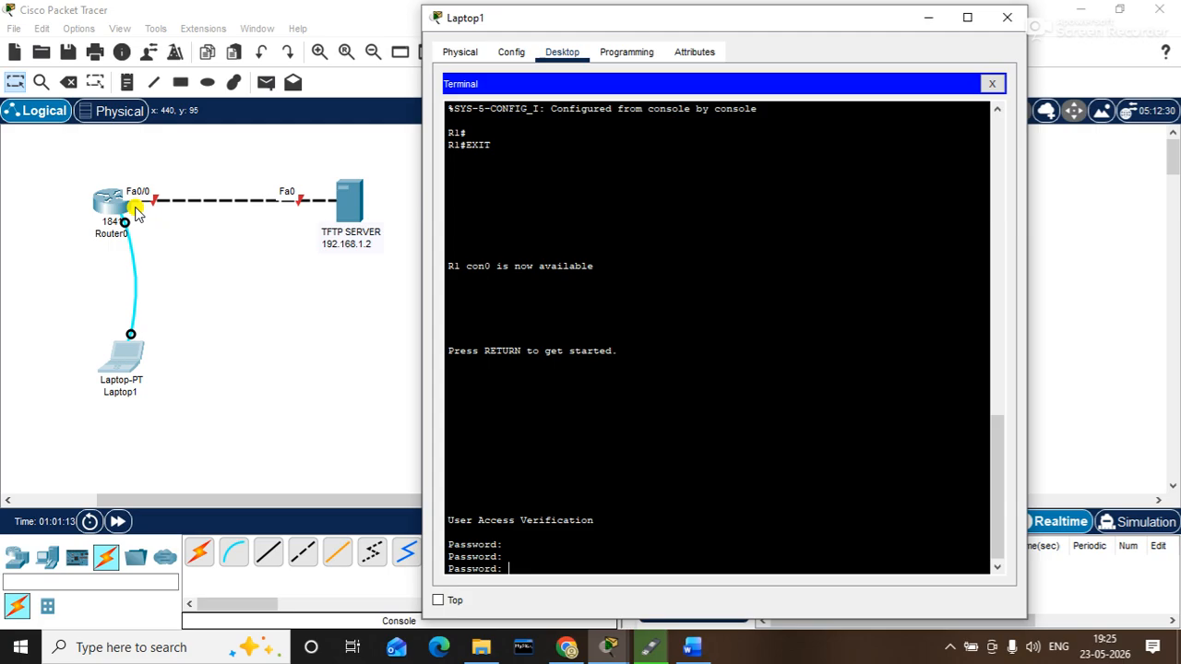
# - Log in with the console password, then run EN and CONF T to reach R1(config)#
pyautogui.press('Return')
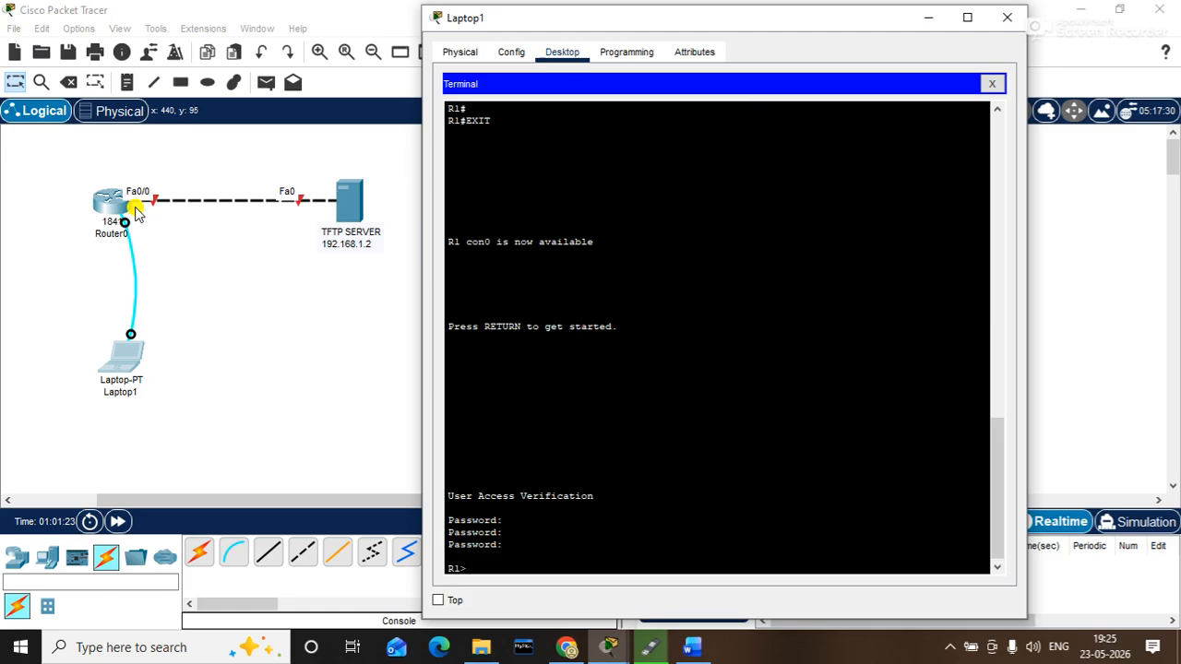
pyautogui.write('EN')
pyautogui.press('Return')
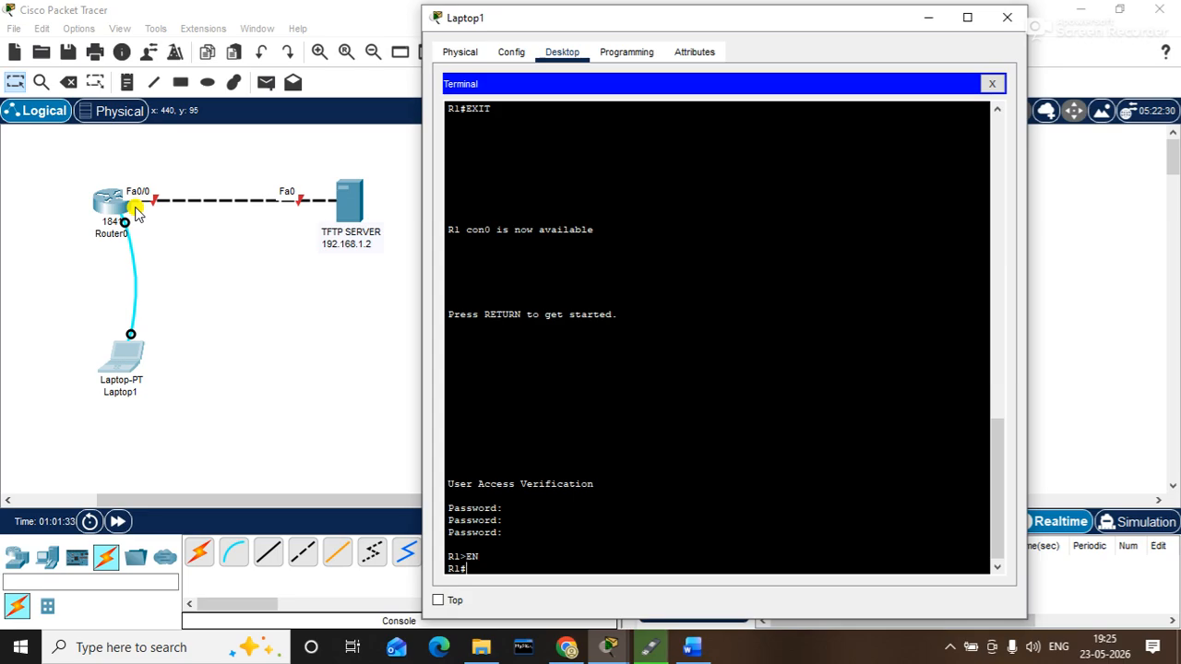
pyautogui.write('CONF T')
pyautogui.press('Return')
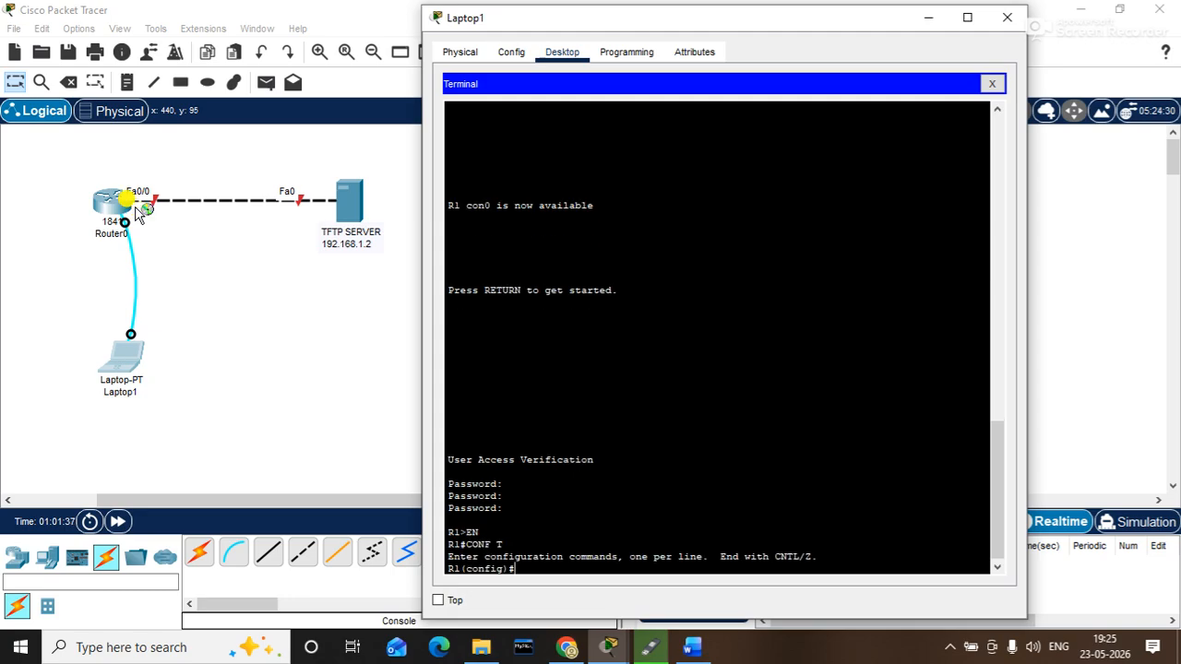
# - Set R1's enable secret password with ENABLE SECRET
pyautogui.write('ENABLE SECRET 123')
pyautogui.press('Return')
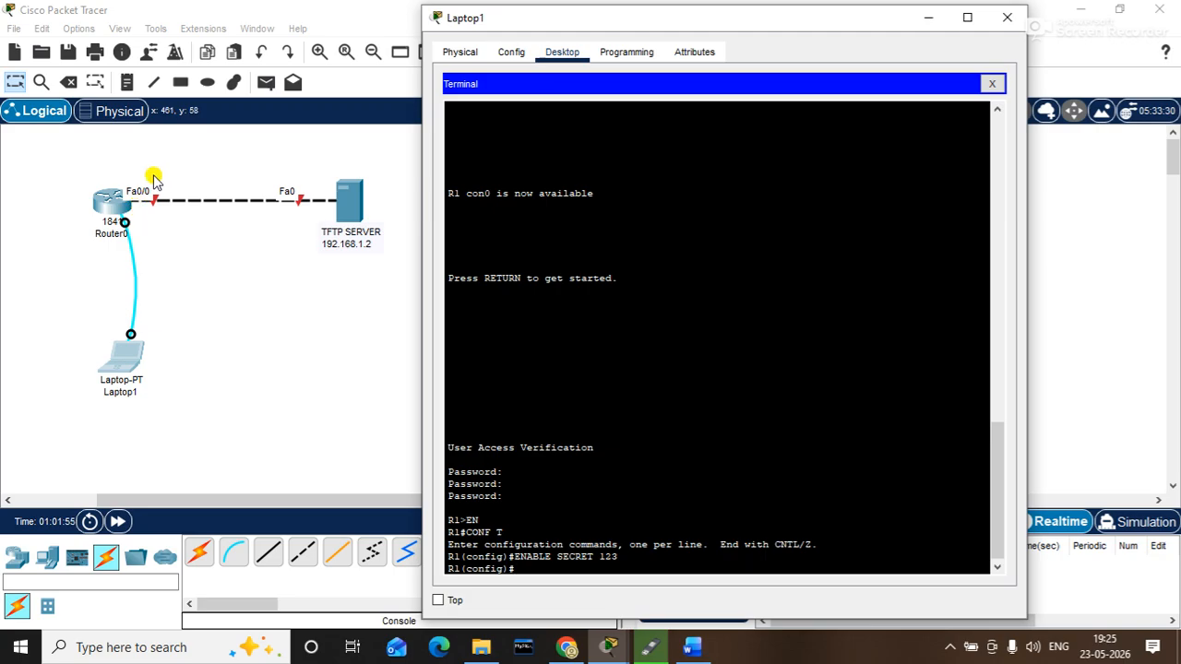
# - Bring Laptop1's terminal back to the front and type INTERFACE F0/0
pyautogui.moveTo(170, 175); pyautogui.dragTo(132, 237)
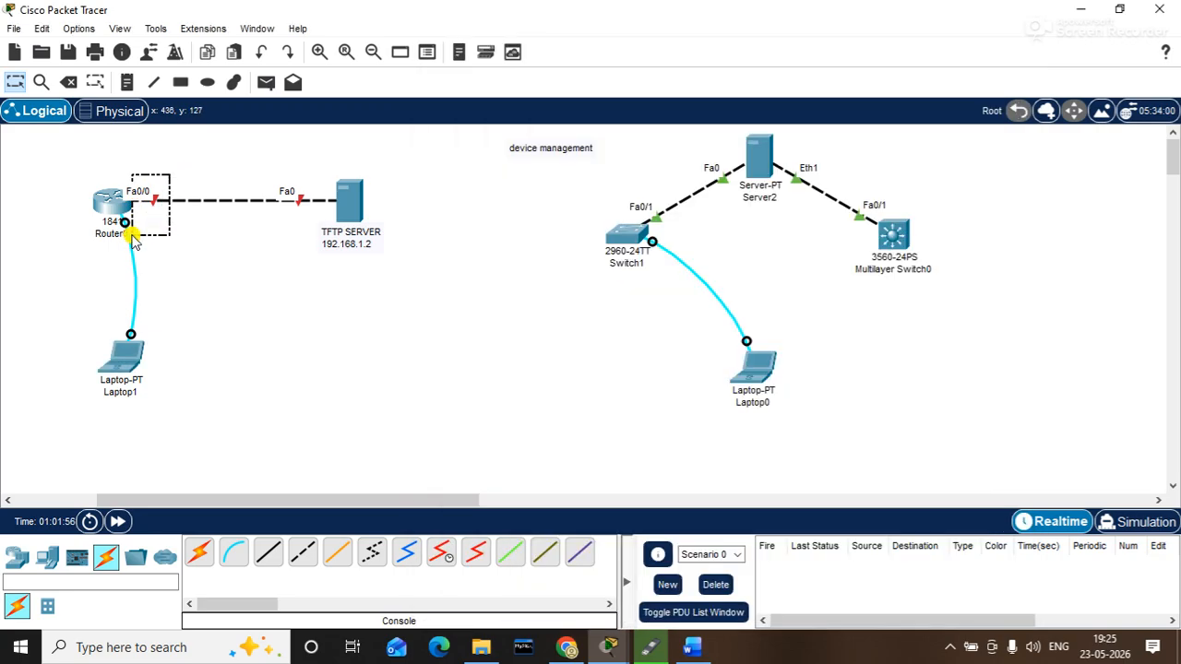
pyautogui.click(126, 339)
pyautogui.write('INTERFACE')
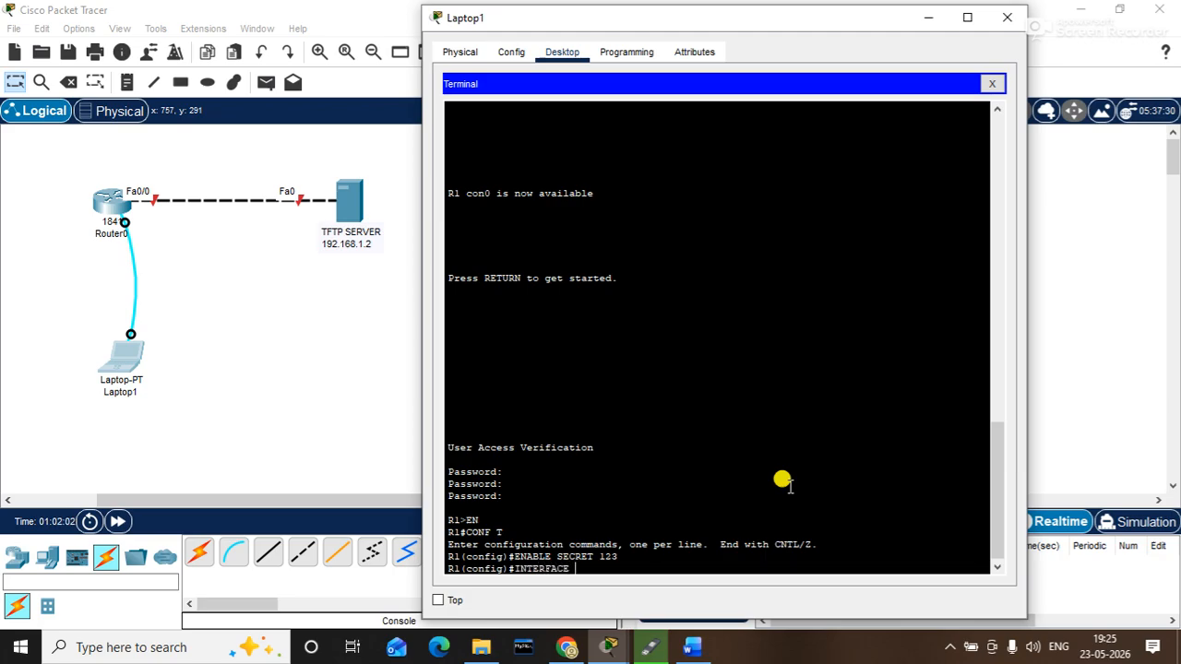
pyautogui.write(' F0/0')
# - Give Fa0/0 IP 192.168.1.1 255.255.255.0 and enable it with no shutdown
pyautogui.press('Return')
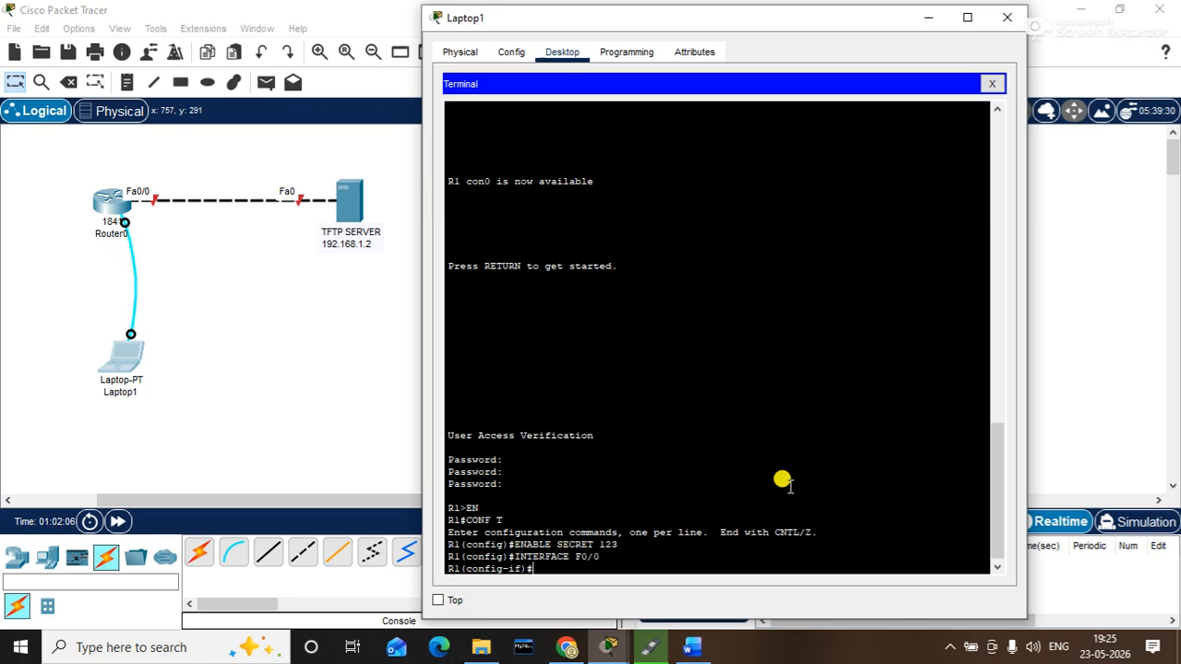
pyautogui.write('IP ADDRESS 192.168.1.1 255.25')
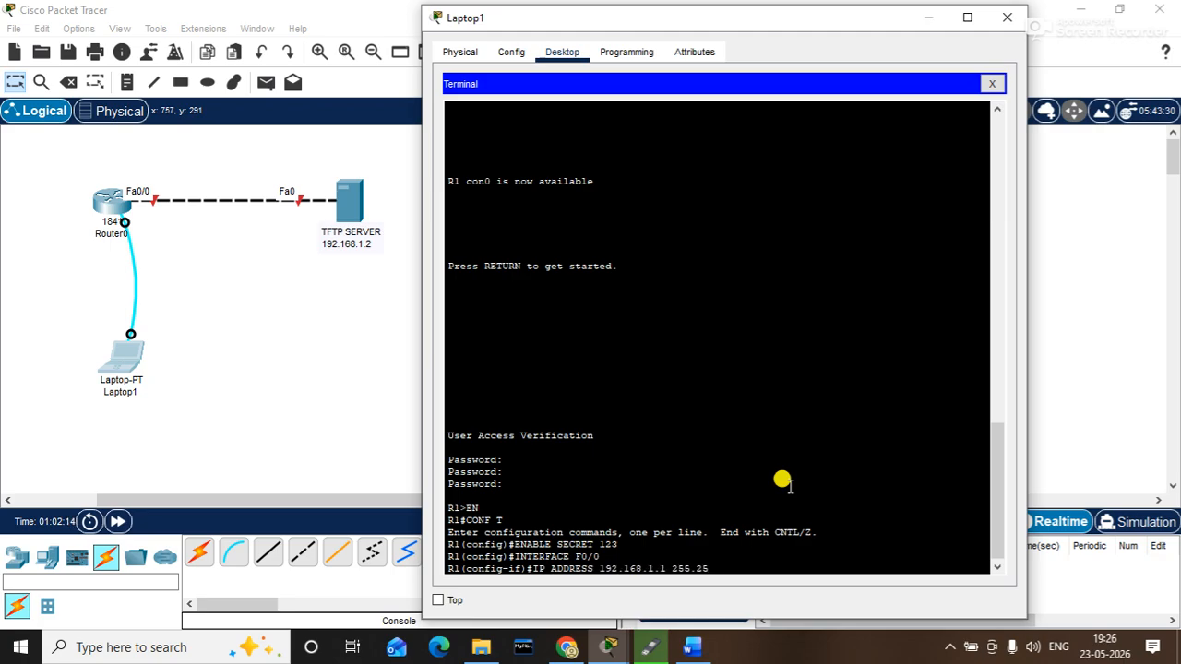
pyautogui.write('5.255.0')
pyautogui.press('Return')
pyautogui.write('NO SH')
pyautogui.press('Tab')
pyautogui.press('Return')
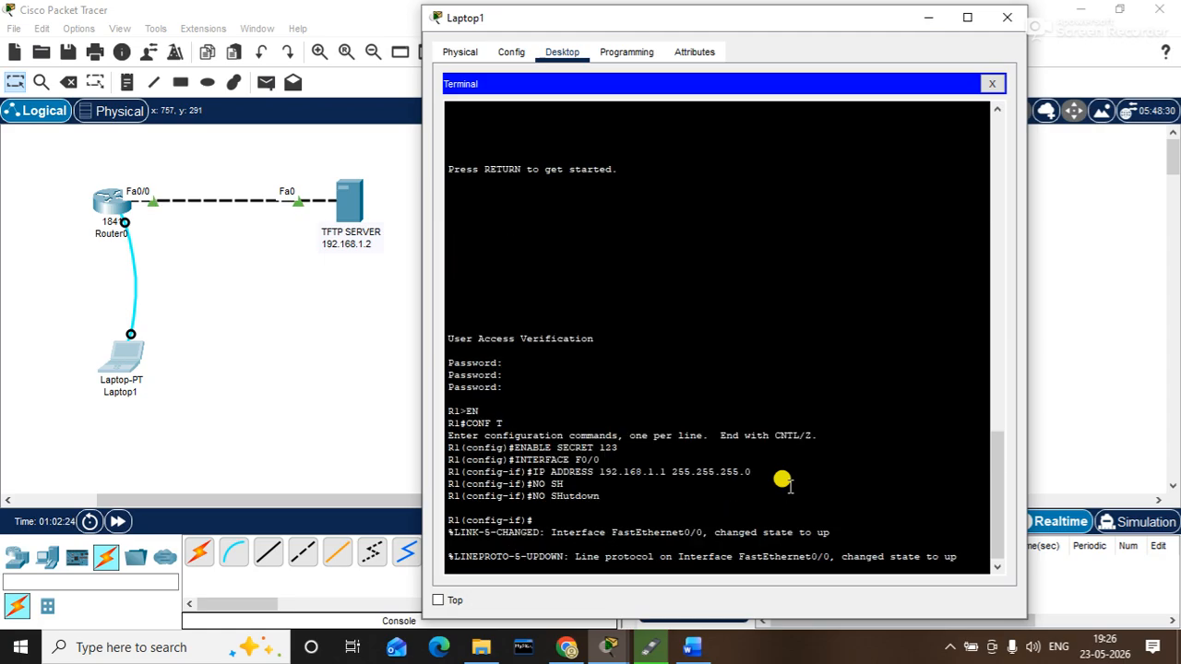
pyautogui.press('Return')
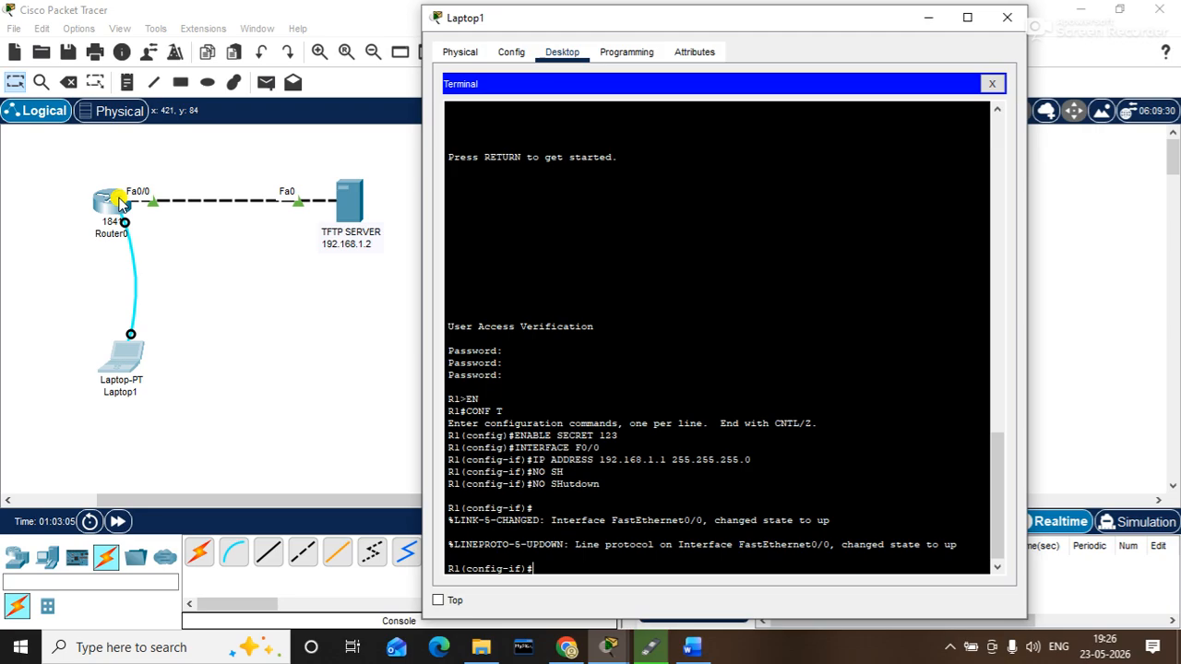
# - Place 1841 routers Router1, Router2 and Router3 side by side on empty canvas space
pyautogui.click(299, 344)
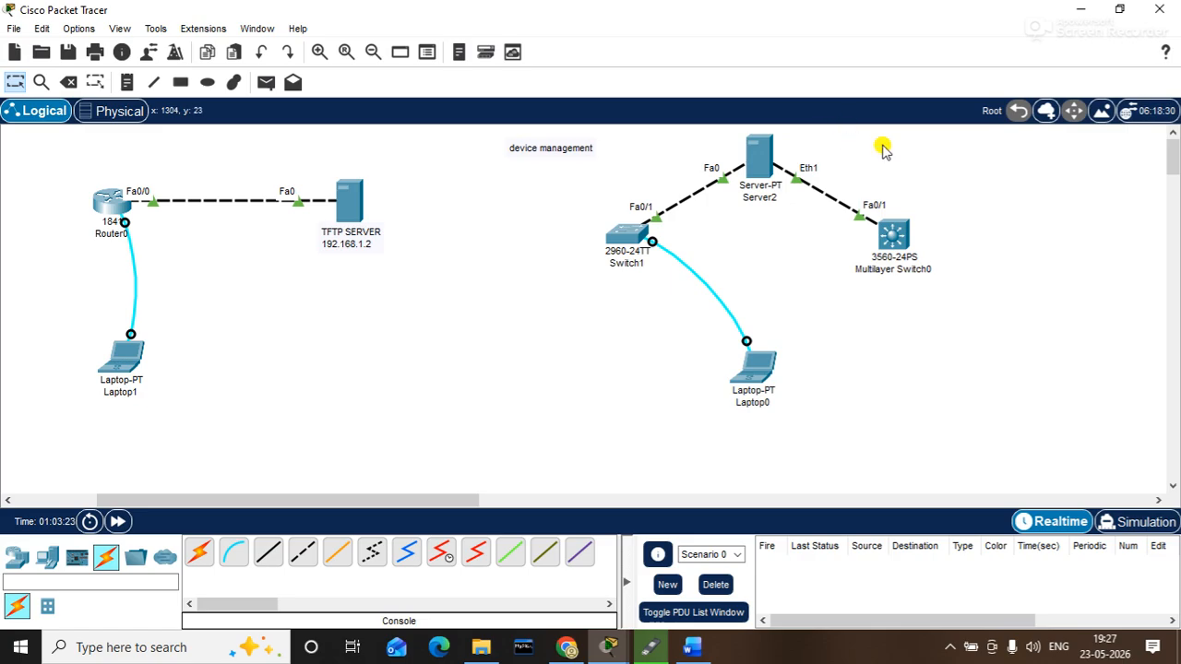
pyautogui.moveTo(451, 508); pyautogui.dragTo(743, 480)
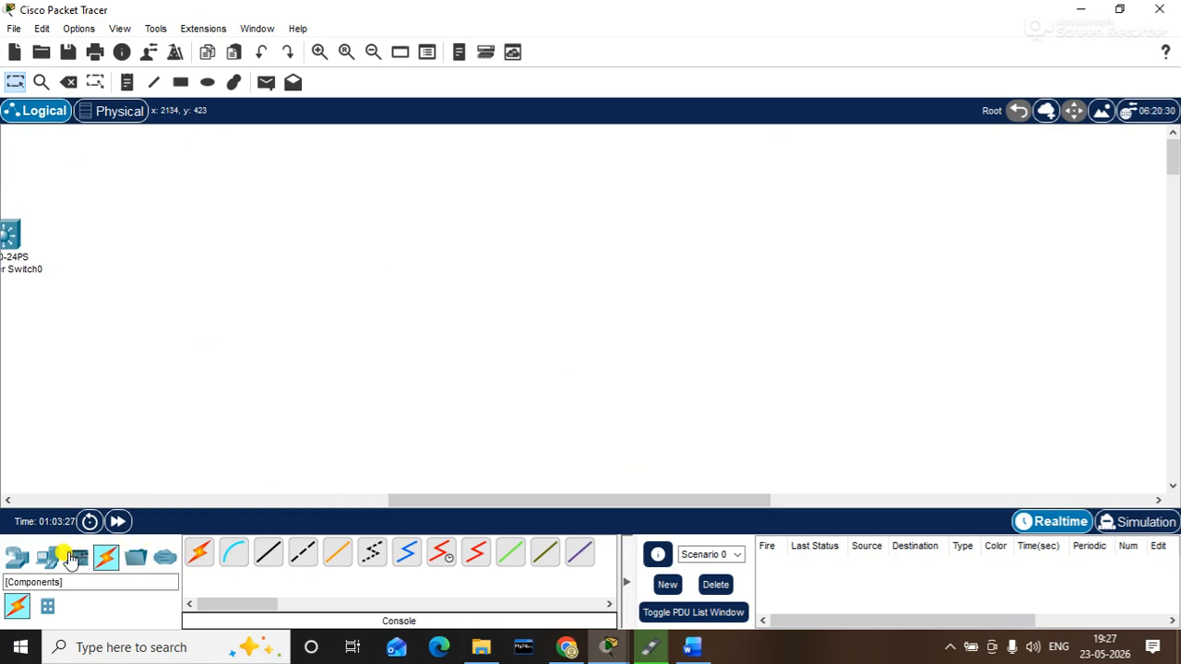
pyautogui.click(23, 558)
pyautogui.click(579, 554)
pyautogui.click(361, 214)
pyautogui.click(656, 214)
pyautogui.click(907, 215)
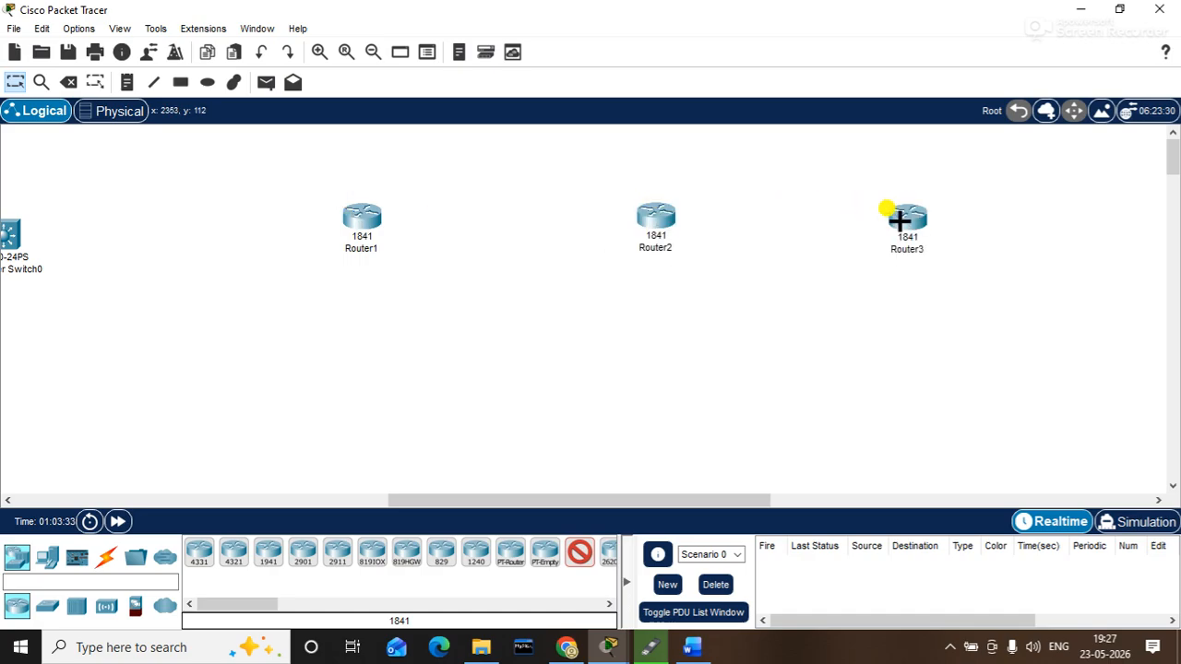
pyautogui.click(48, 607)
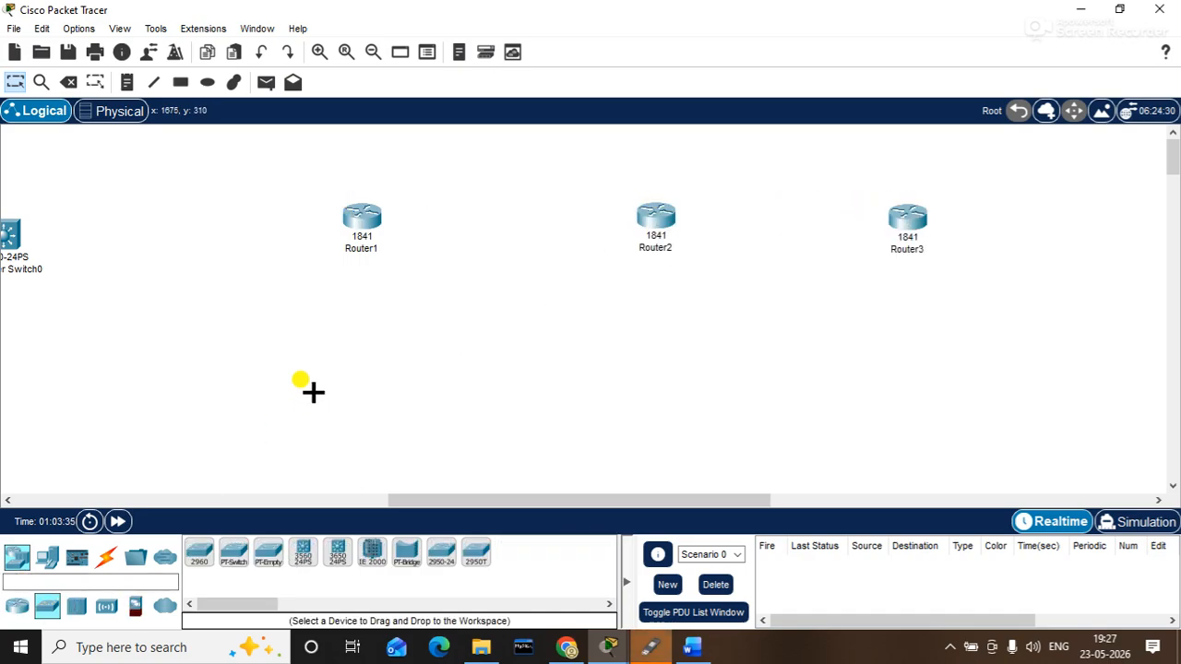
# - Remove the accidentally placed Router4 with the Delete tool and confirm
pyautogui.click(339, 365)
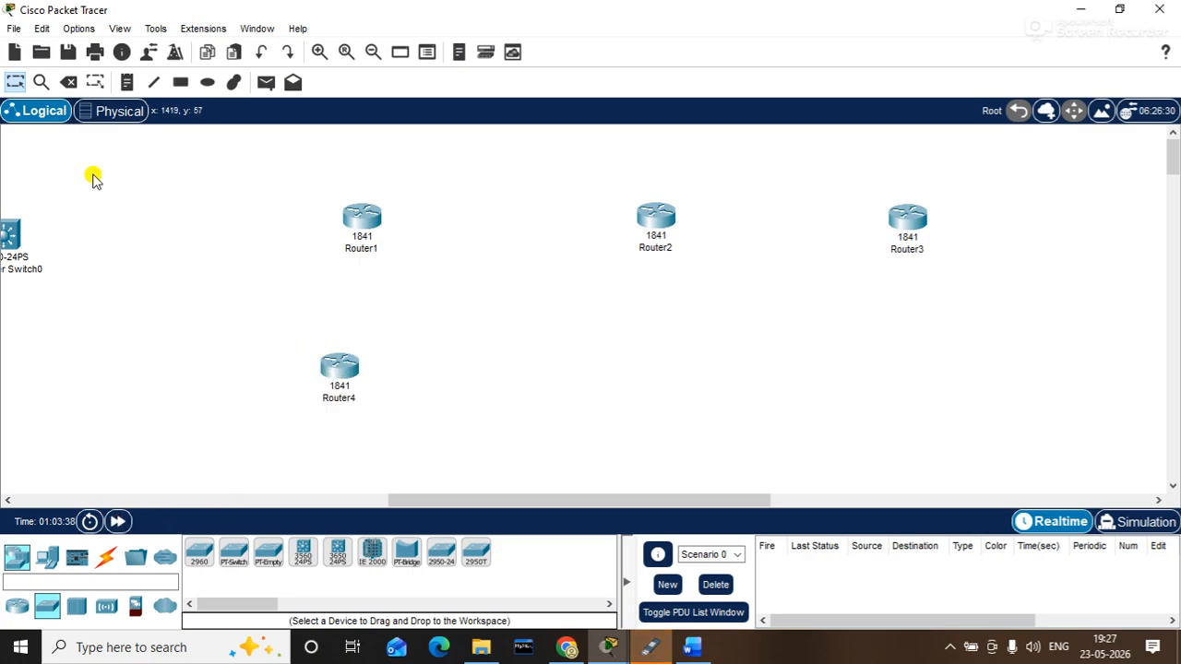
pyautogui.click(70, 81)
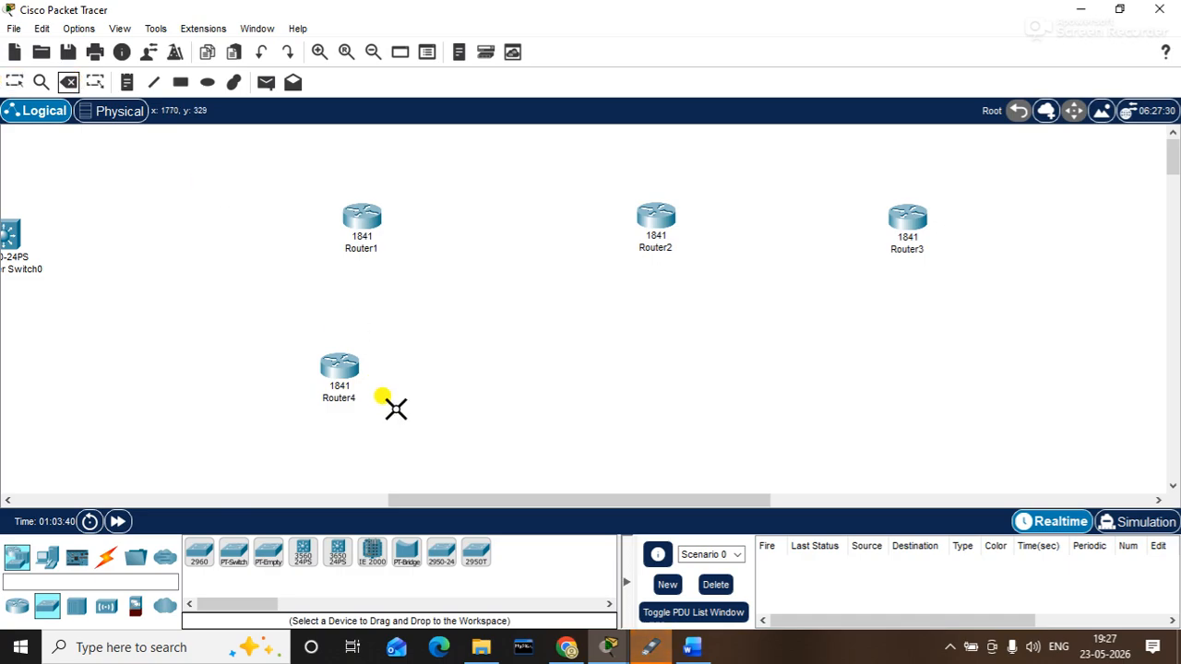
pyautogui.click(334, 363)
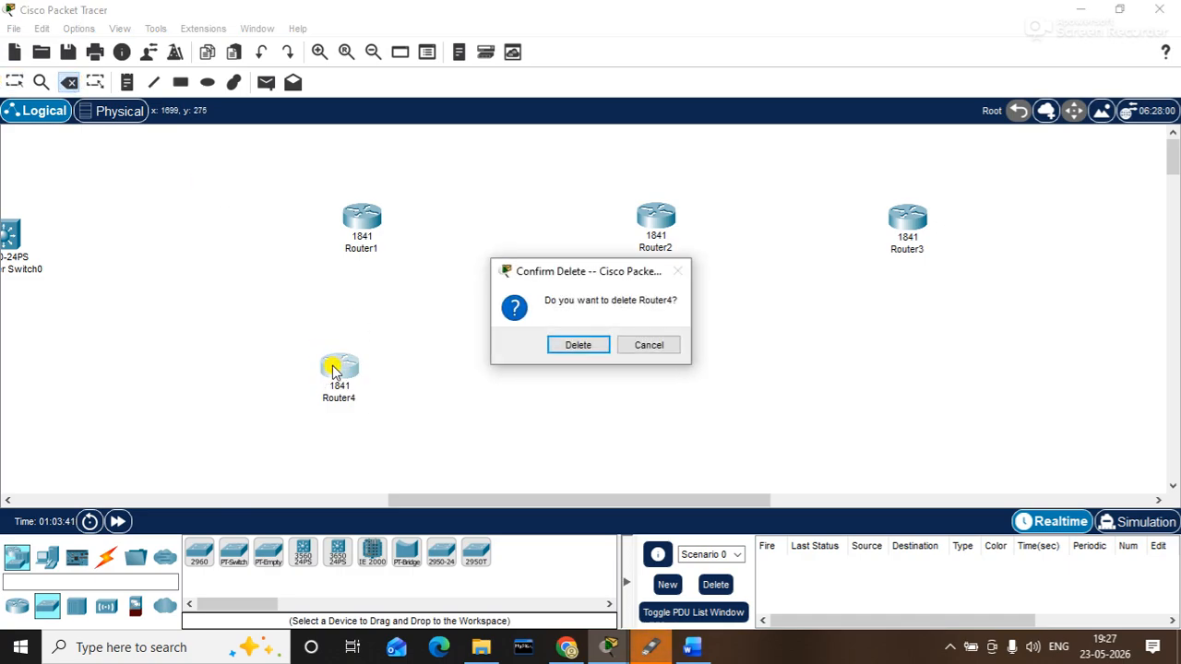
pyautogui.click(570, 346)
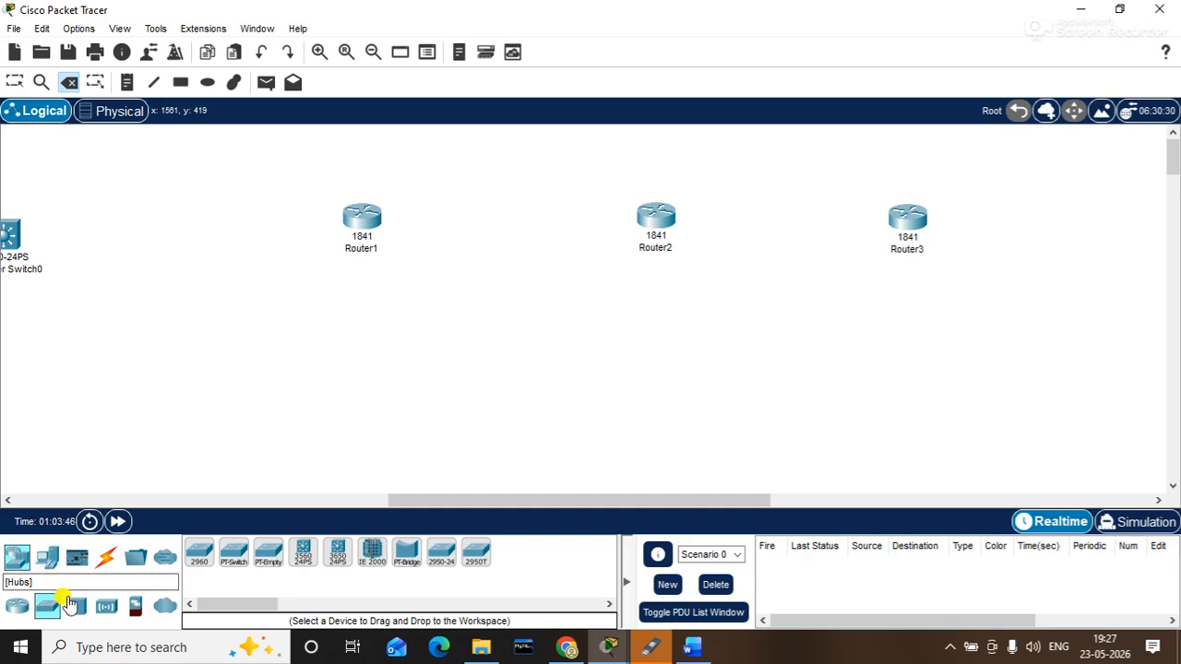
# - Place three 2960 switches, Switch2–Switch4, below Router1, Router2 and Router3
pyautogui.click(196, 551)
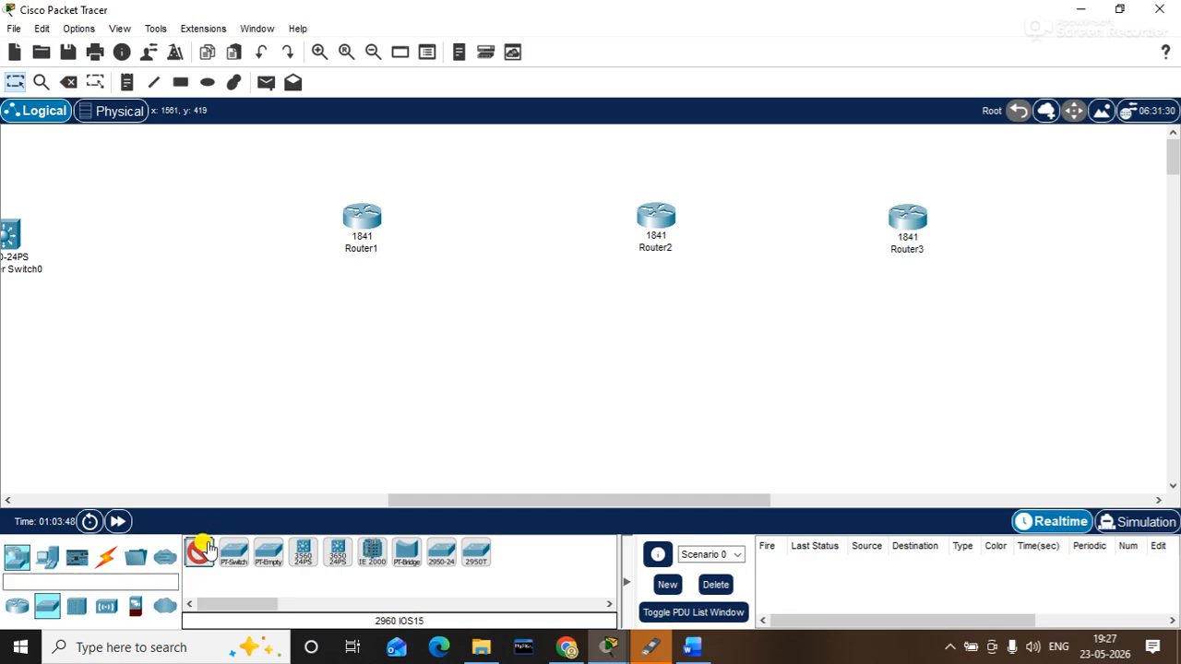
pyautogui.click(356, 339)
pyautogui.click(661, 336)
pyautogui.click(920, 339)
pyautogui.press('Escape')
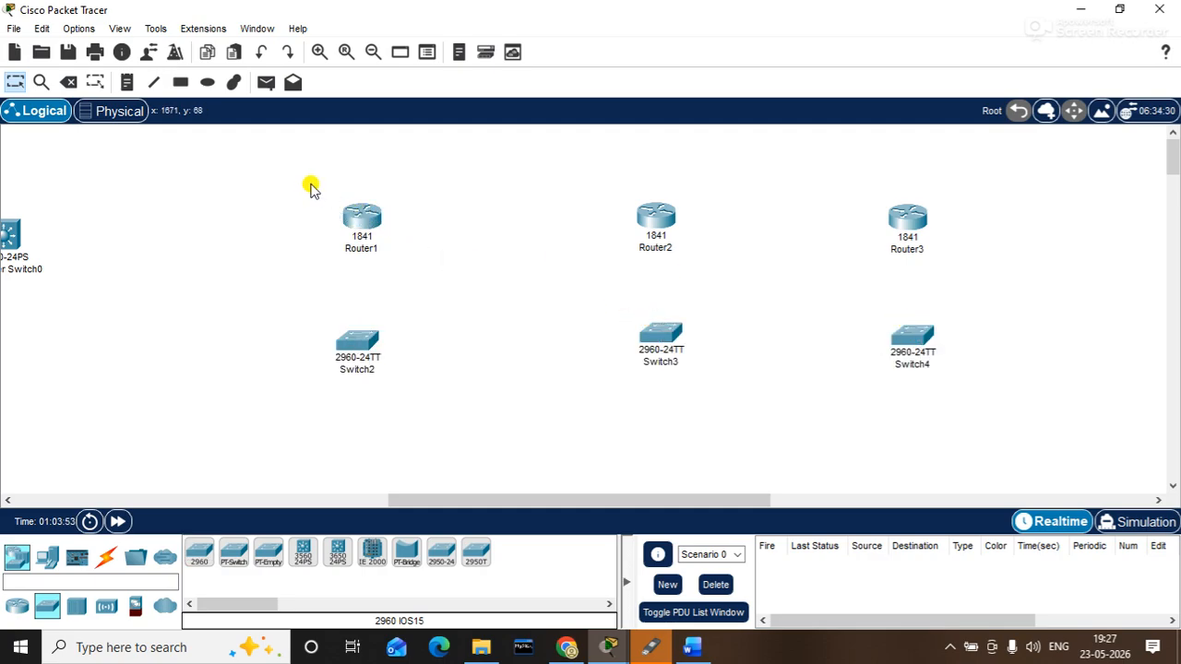
# - Move the three routers and three switches together up and to the left
pyautogui.moveTo(310, 187); pyautogui.dragTo(1012, 411)
pyautogui.moveTo(939, 368); pyautogui.dragTo(859, 288)
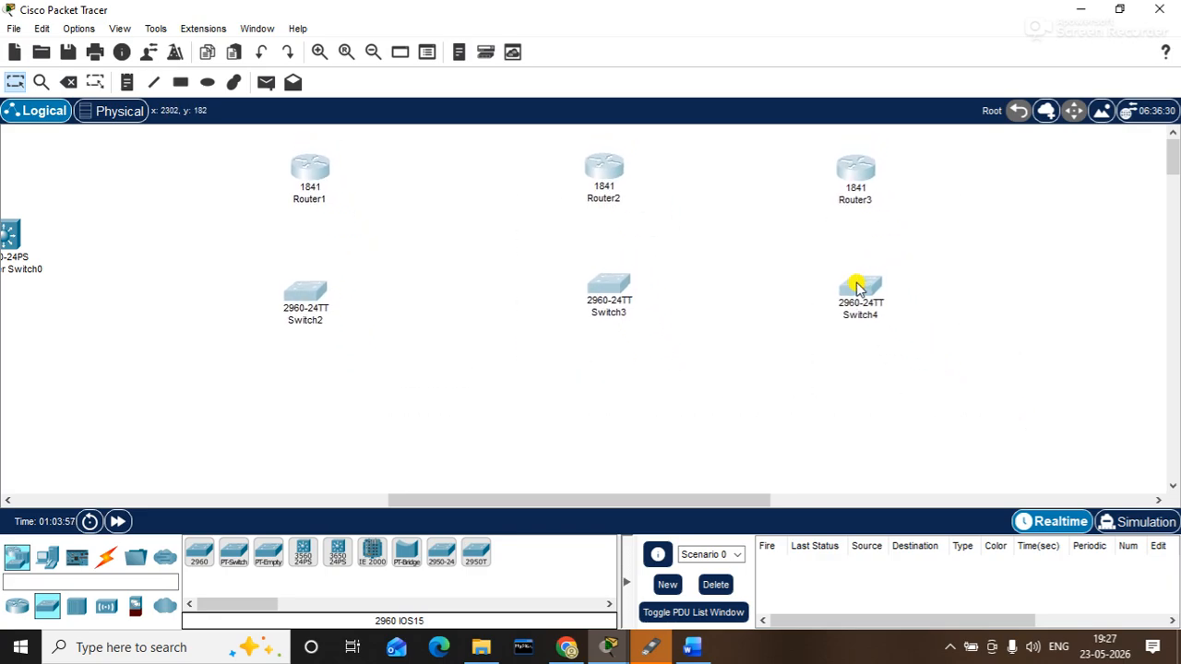
pyautogui.click(1070, 355)
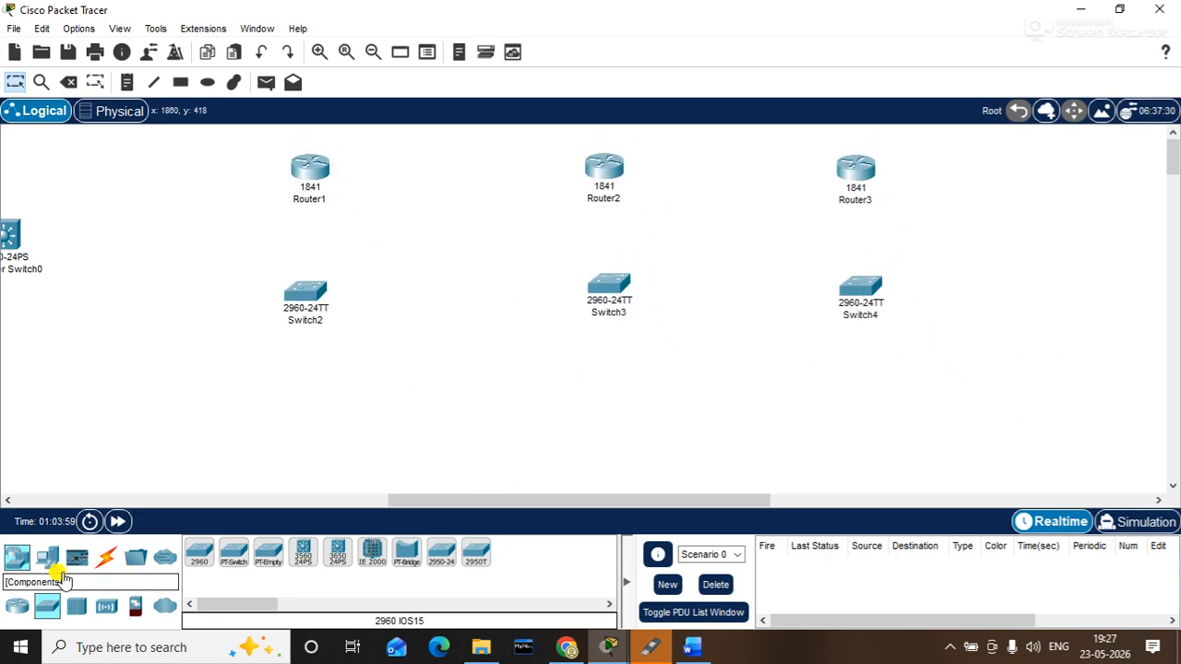
# - Place PC1, PC2 and PC3 below Switch2, Switch3 and Switch4
pyautogui.click(47, 557)
pyautogui.click(197, 552)
pyautogui.click(306, 406)
pyautogui.click(612, 405)
pyautogui.click(859, 398)
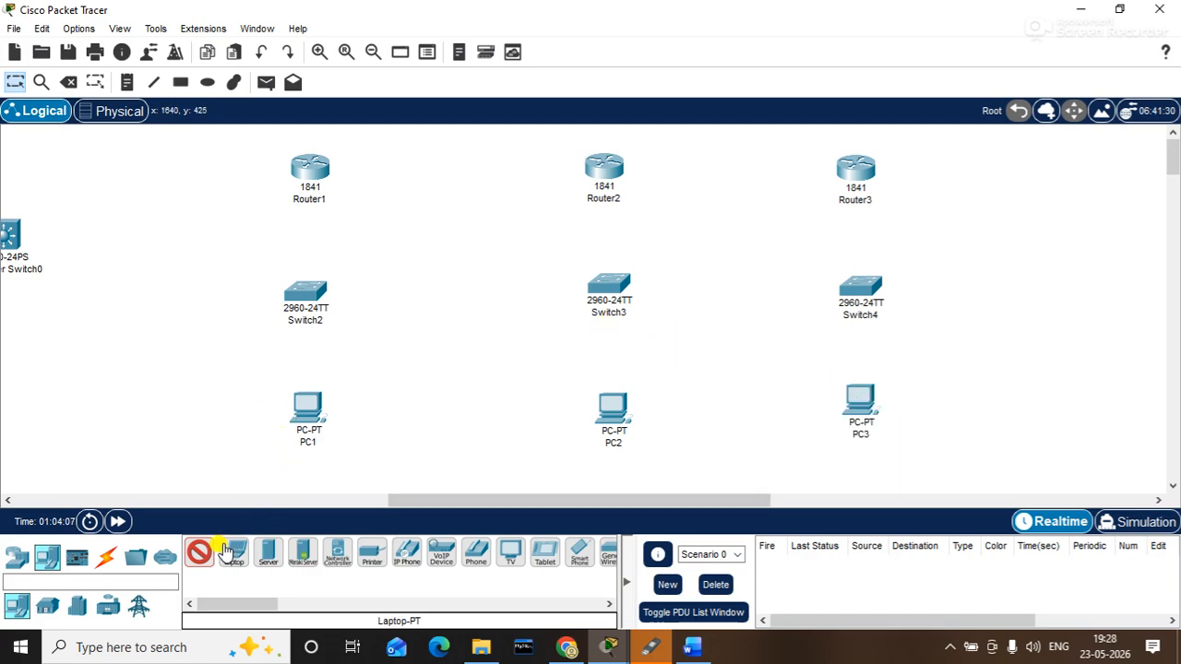
pyautogui.click(106, 556)
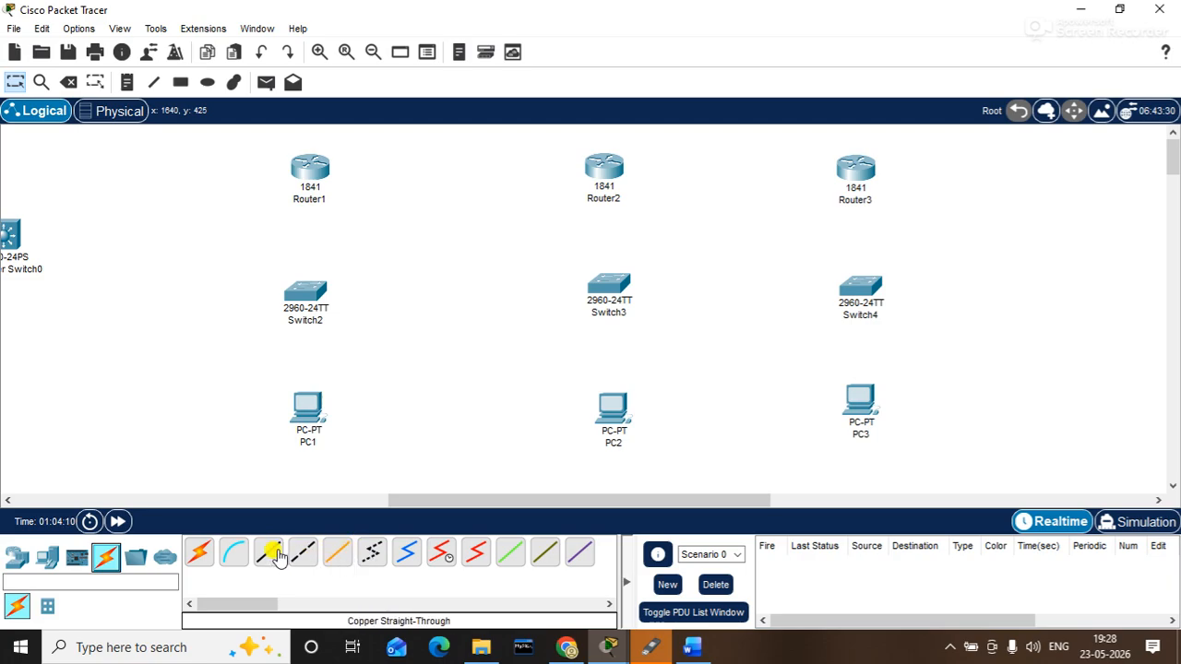
pyautogui.click(197, 556)
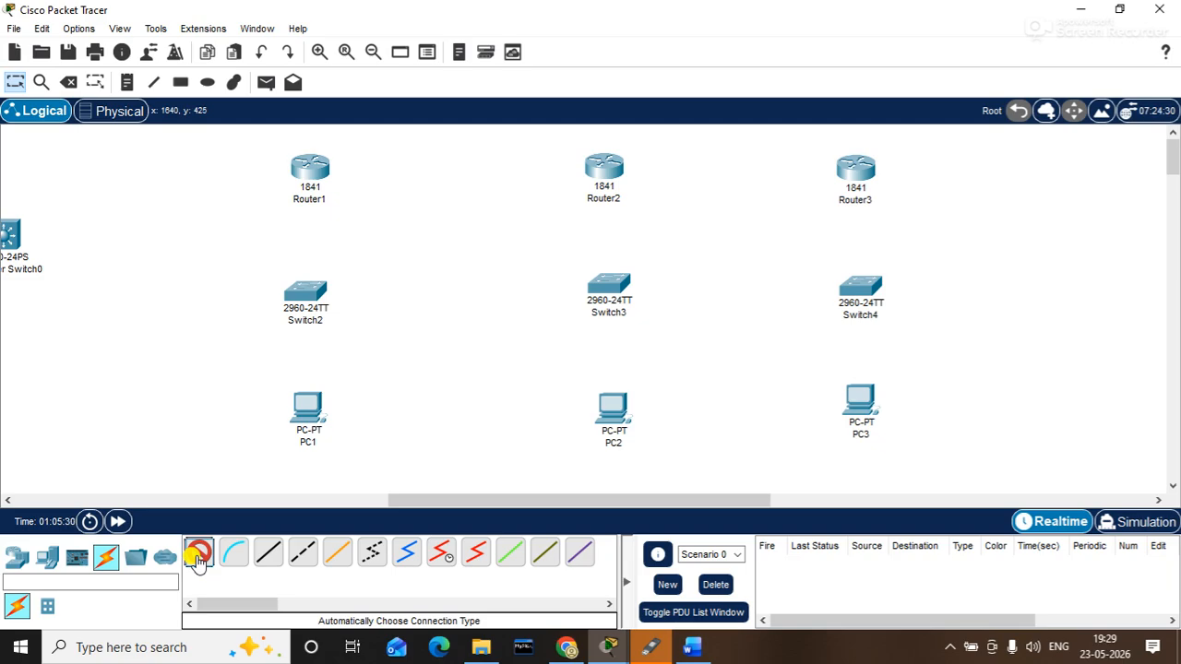
# - With the automatic cable, connect Router1 and PC1 to Switch2, and Router1 to Router2
pyautogui.click(196, 558)
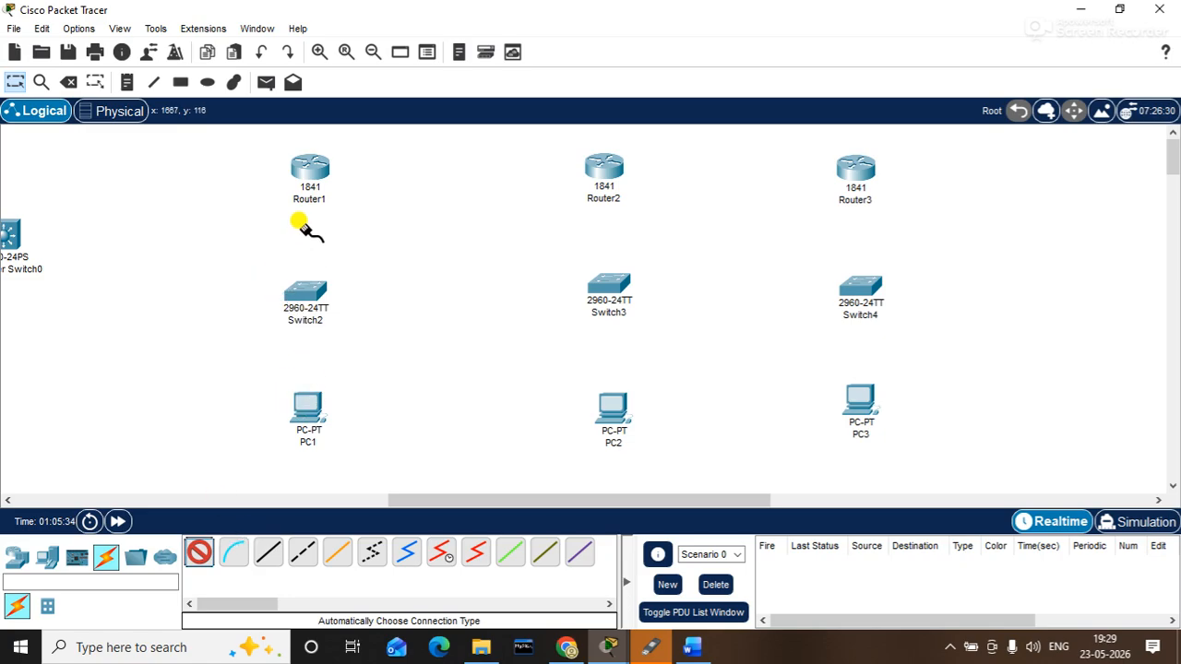
pyautogui.click(309, 180)
pyautogui.click(294, 284)
pyautogui.click(309, 406)
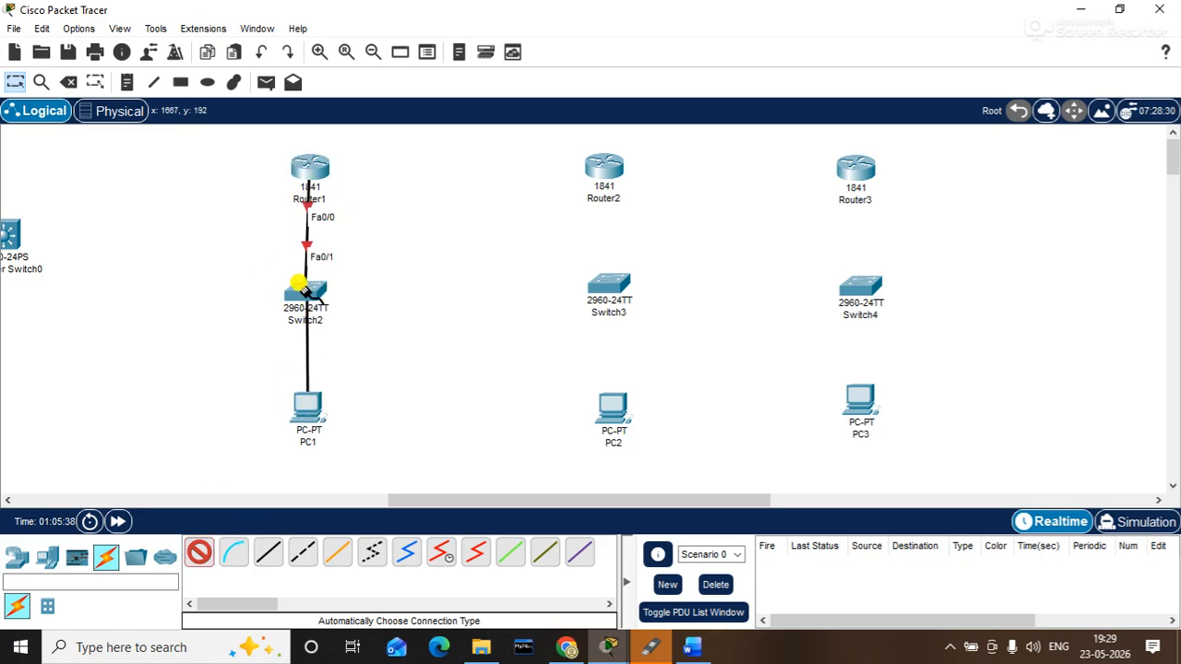
pyautogui.click(300, 286)
pyautogui.click(306, 163)
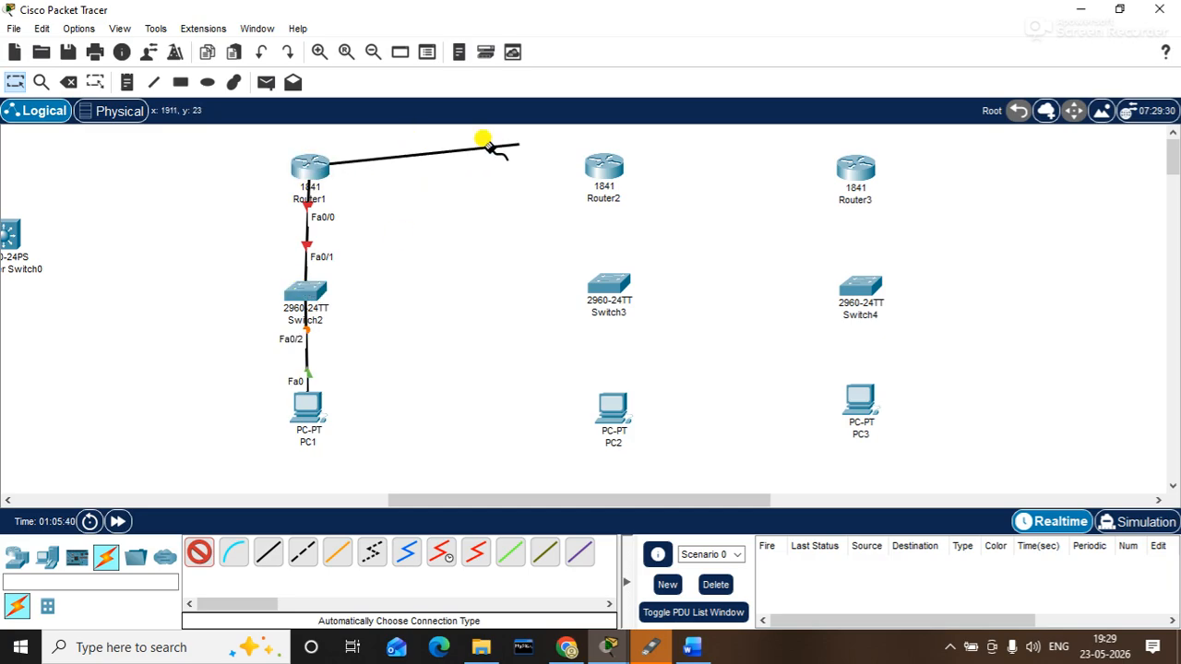
pyautogui.click(593, 161)
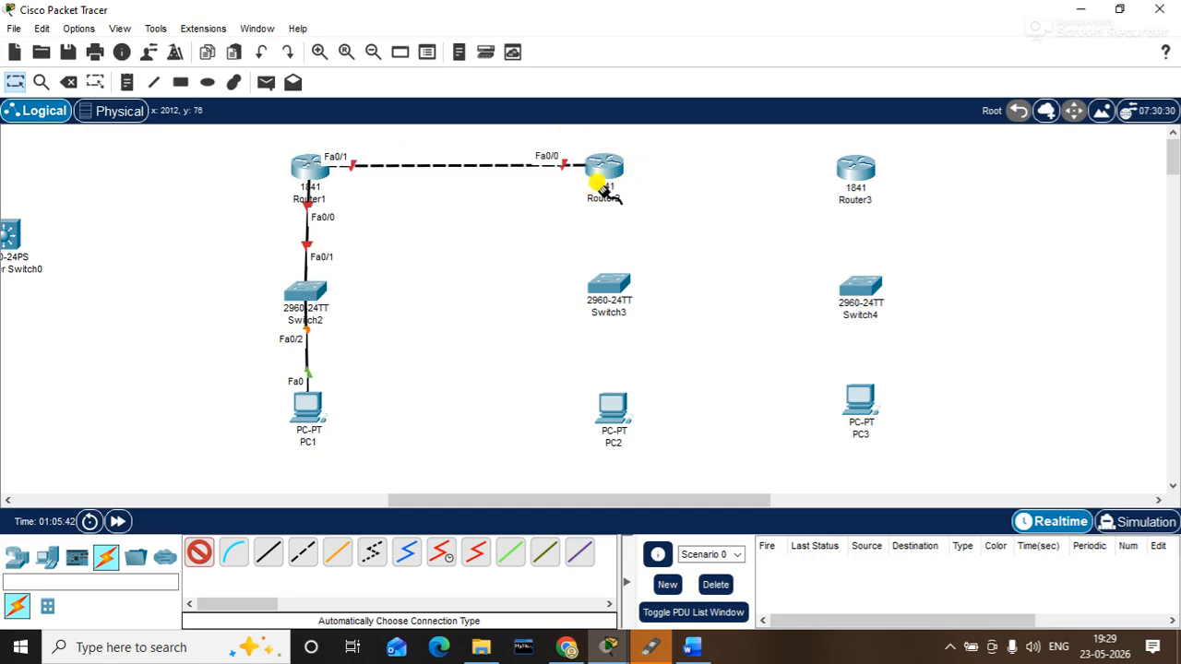
# - Connect Router2 and PC2 to Switch3 with the automatic cable
pyautogui.click(601, 171)
pyautogui.click(606, 280)
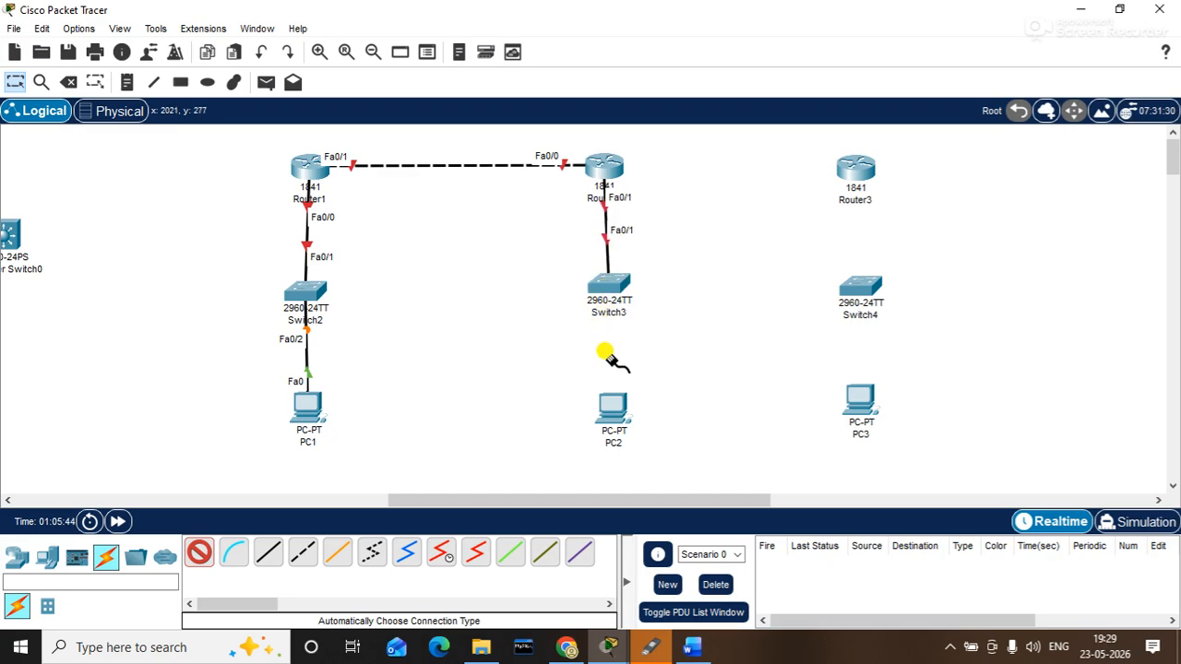
pyautogui.click(613, 406)
pyautogui.click(606, 287)
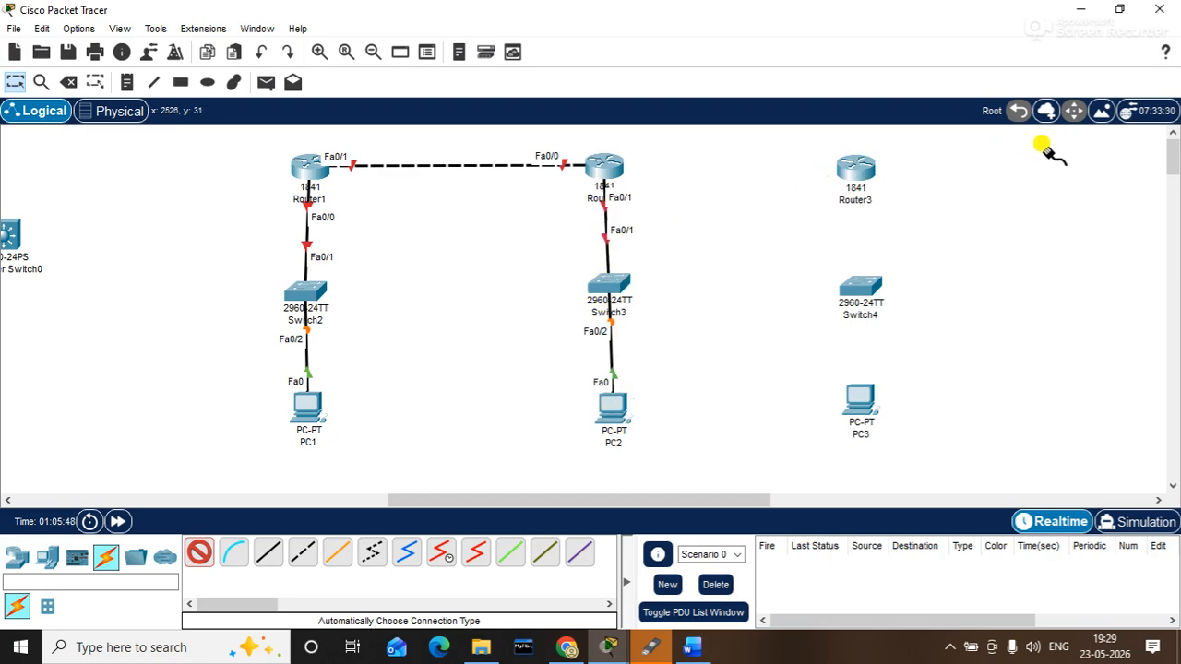
pyautogui.press('Escape')
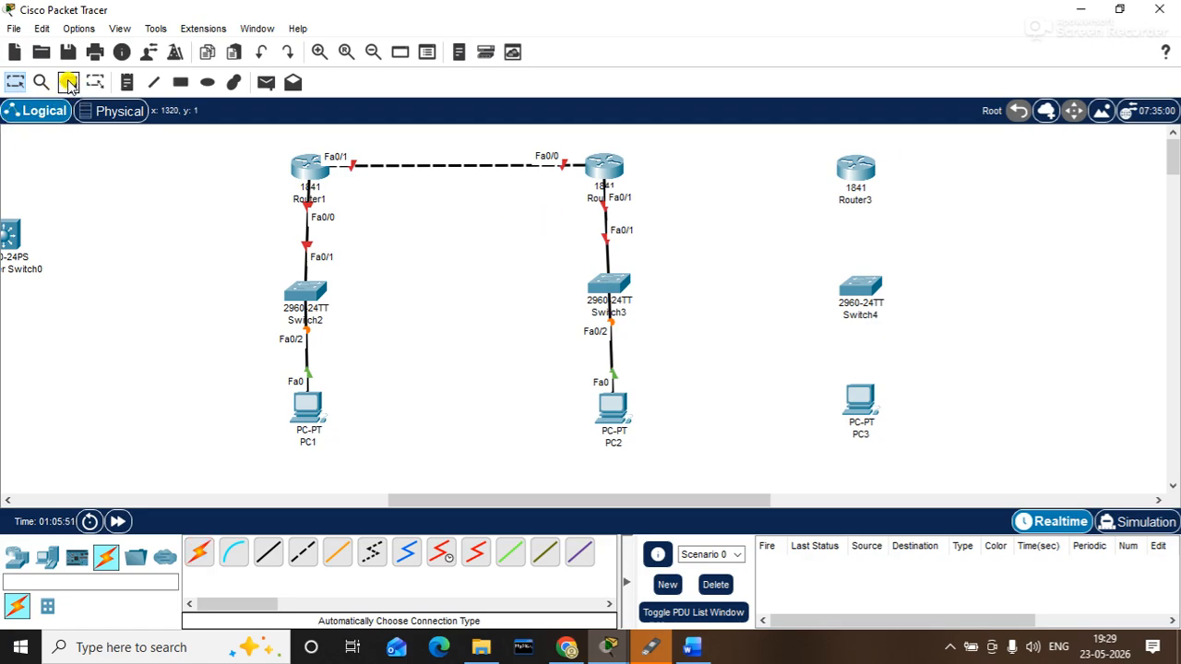
# - Add Server3 beside PC2, cabled straight-through from Switch3 Fa0/3 to its Fa0
pyautogui.click(47, 557)
pyautogui.click(267, 551)
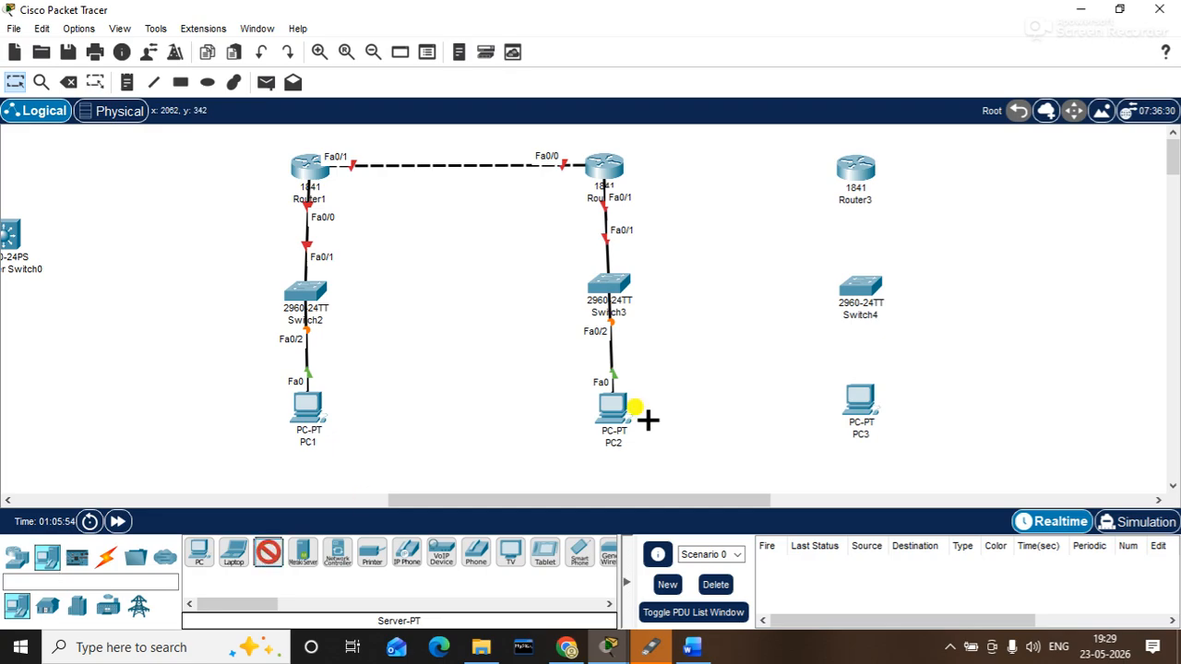
pyautogui.click(724, 409)
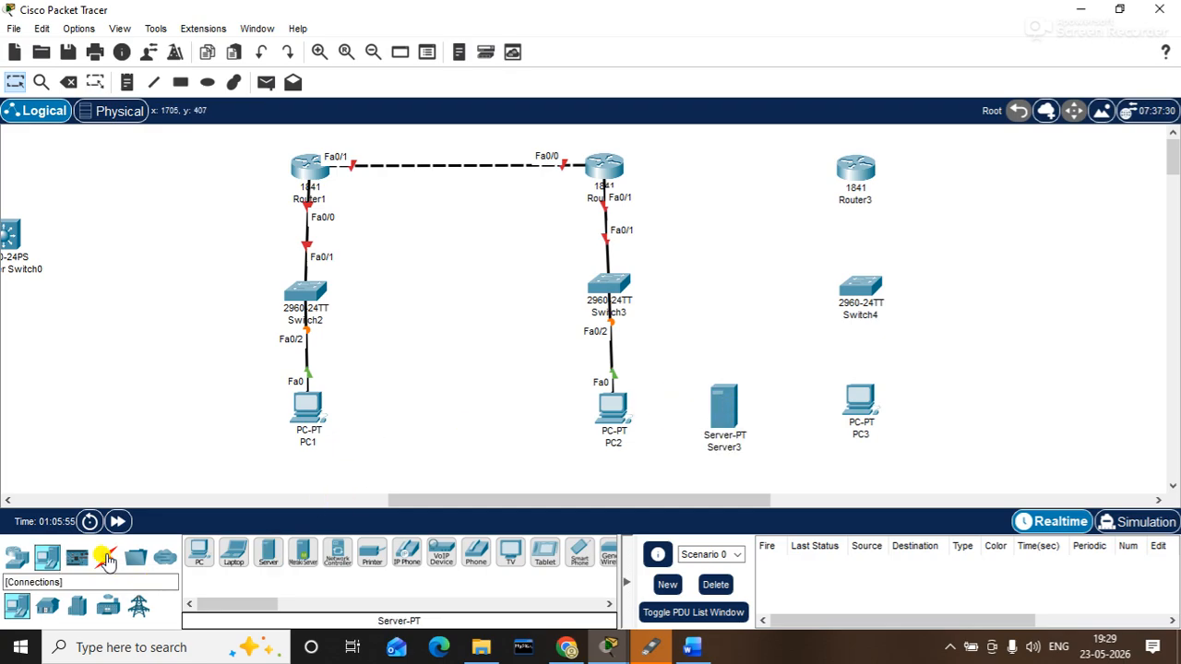
pyautogui.click(106, 554)
pyautogui.click(269, 553)
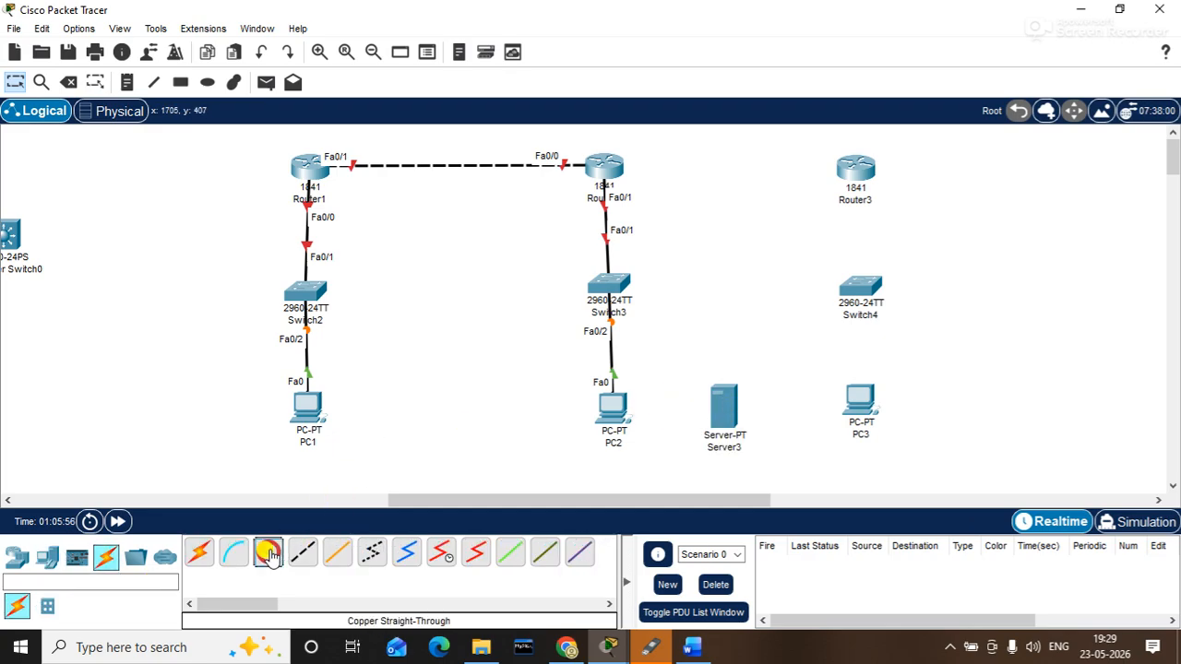
pyautogui.click(611, 282)
pyautogui.click(678, 32)
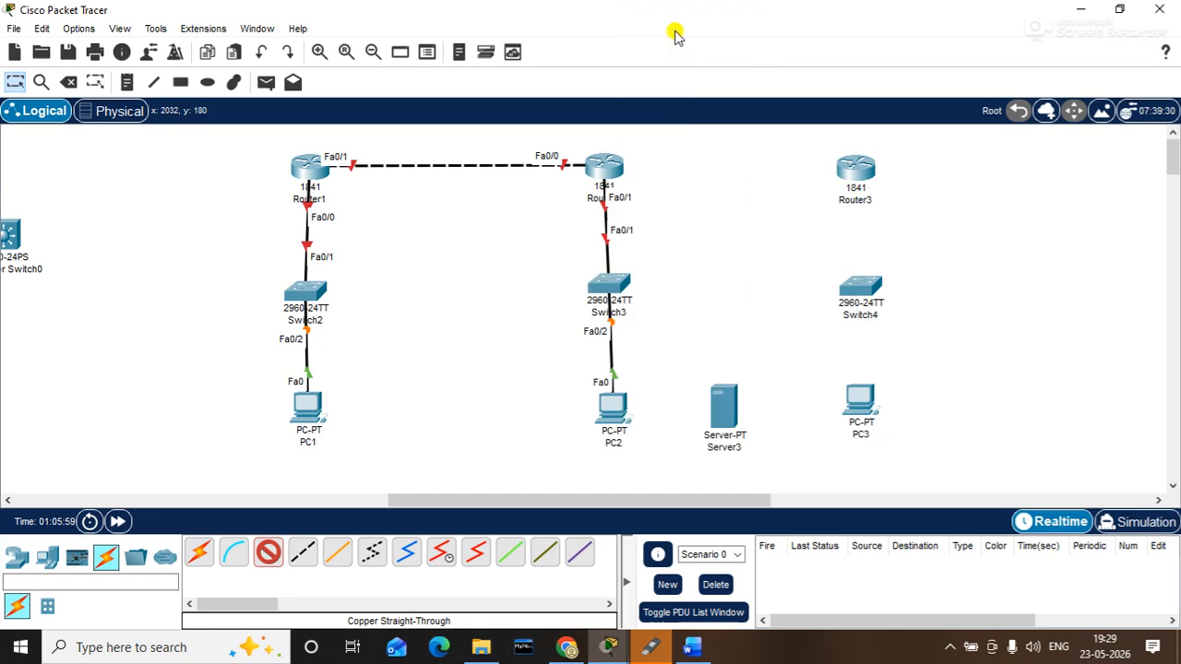
pyautogui.click(727, 389)
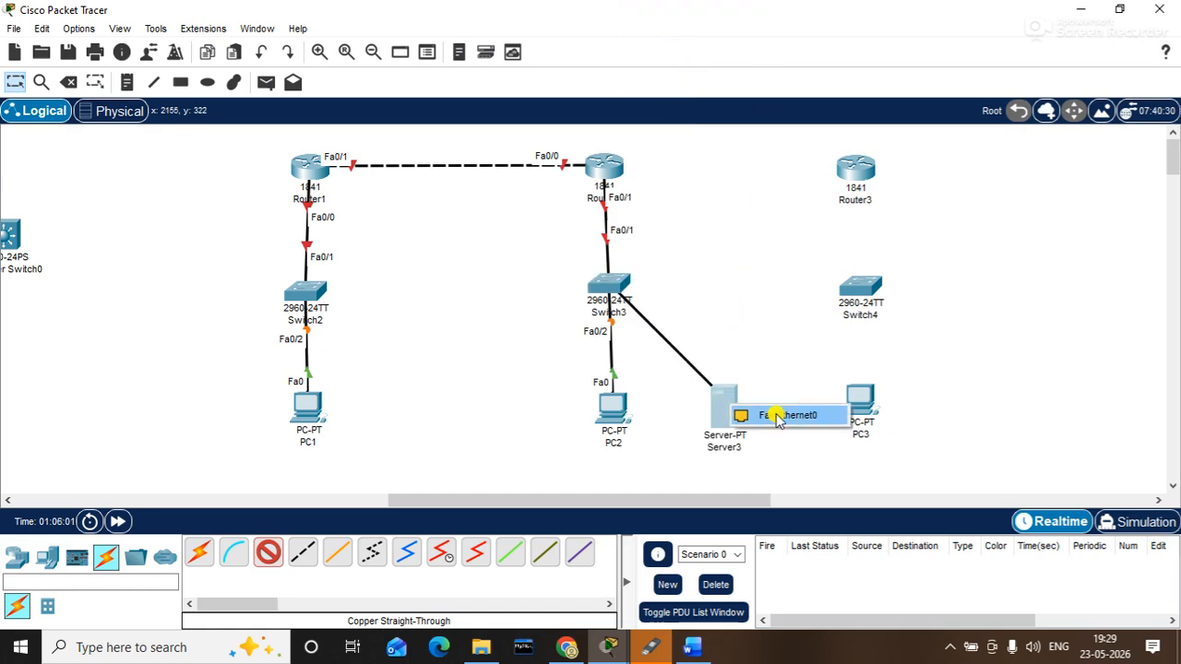
pyautogui.click(773, 415)
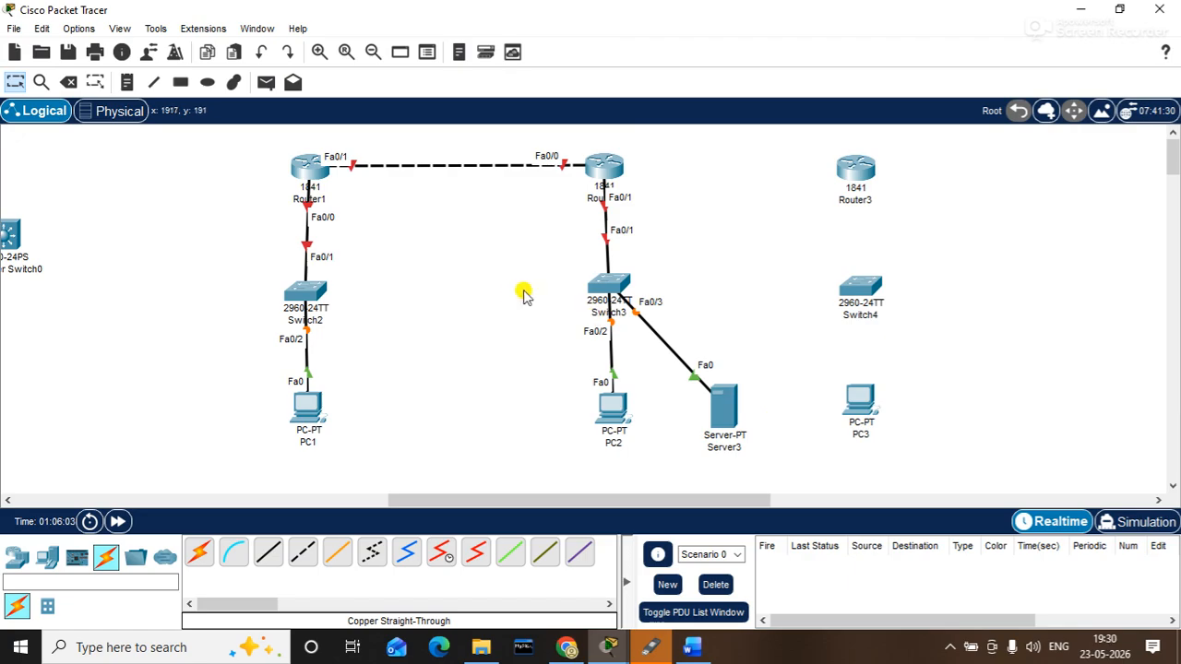
pyautogui.click(112, 520)
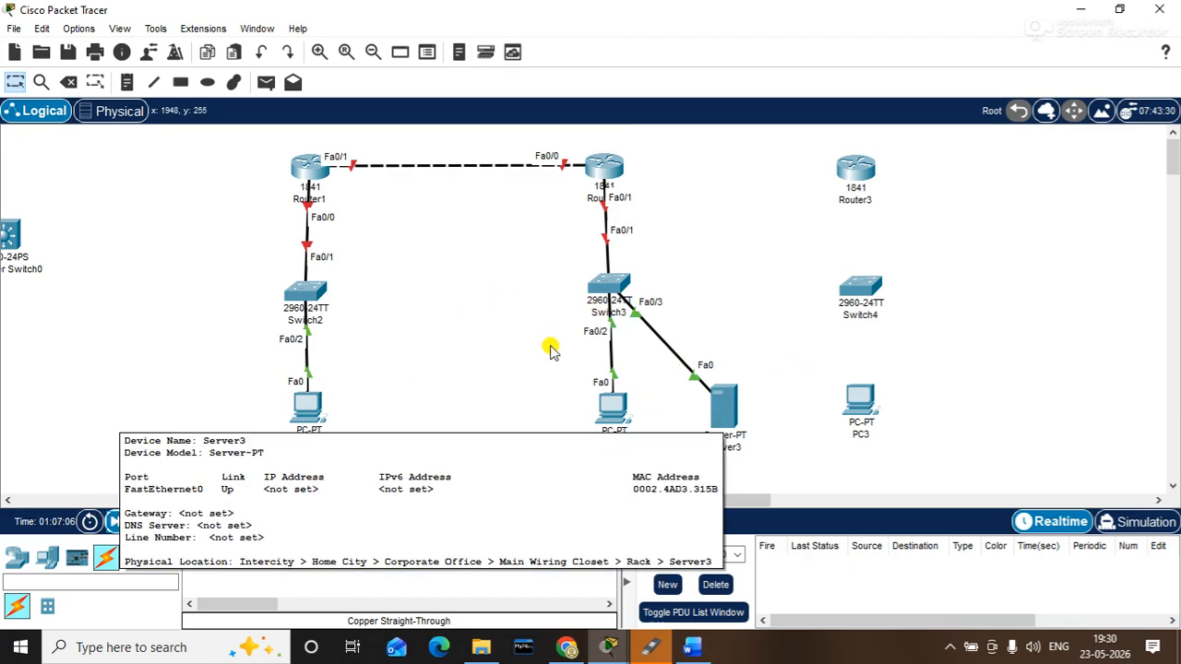
# - Drag-select Switch2 and Server3 in turn to inspect them
pyautogui.moveTo(228, 264); pyautogui.dragTo(363, 316)
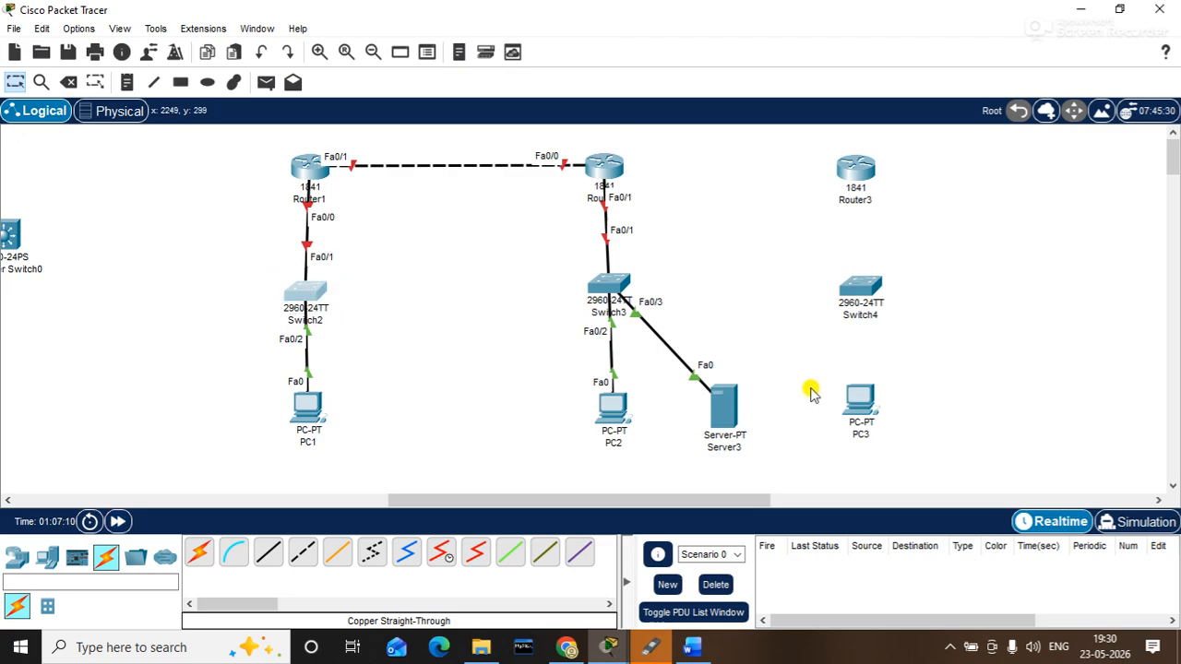
pyautogui.moveTo(782, 361); pyautogui.dragTo(690, 505)
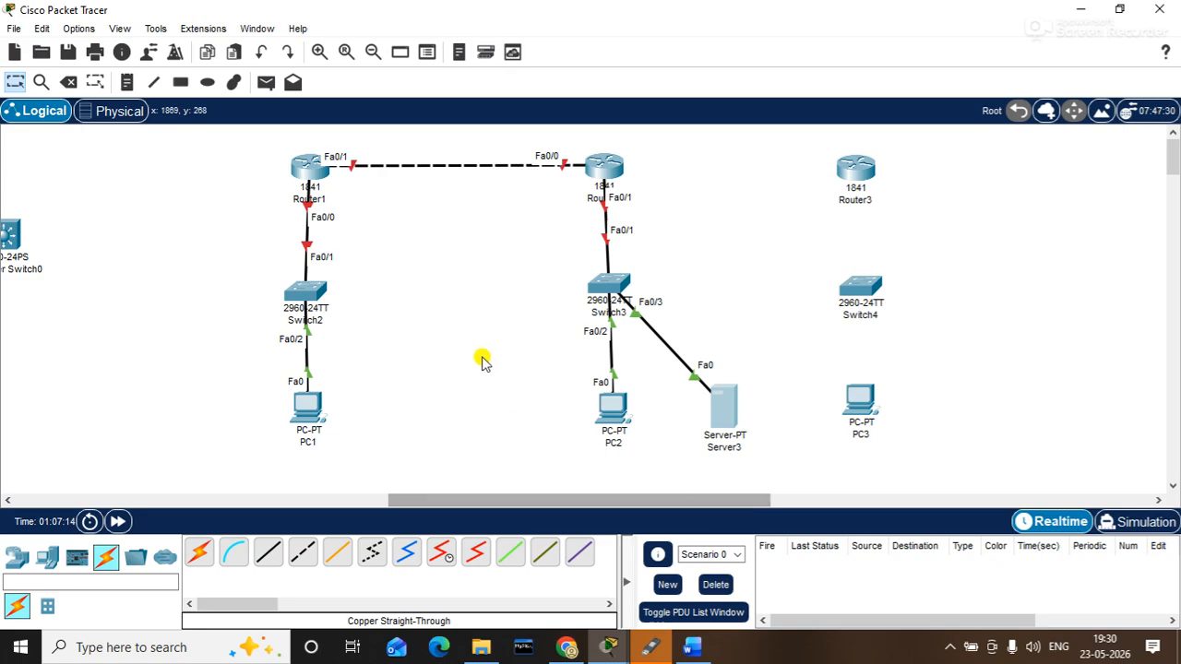
pyautogui.moveTo(253, 264); pyautogui.dragTo(380, 337)
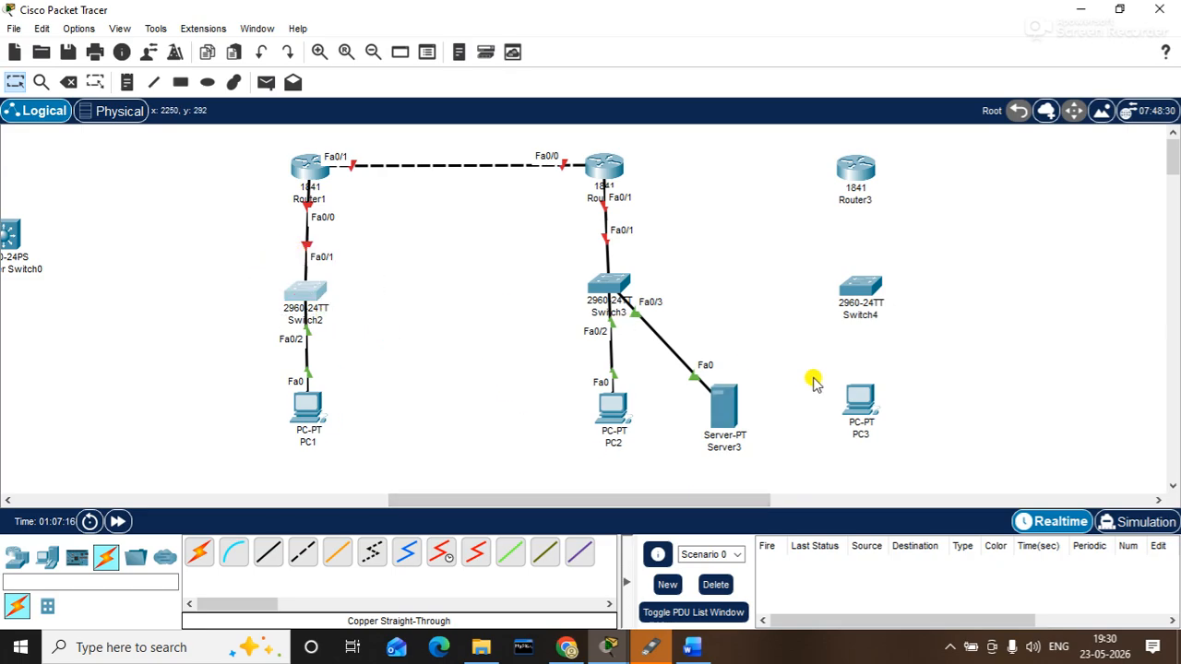
pyautogui.moveTo(786, 369); pyautogui.dragTo(726, 454)
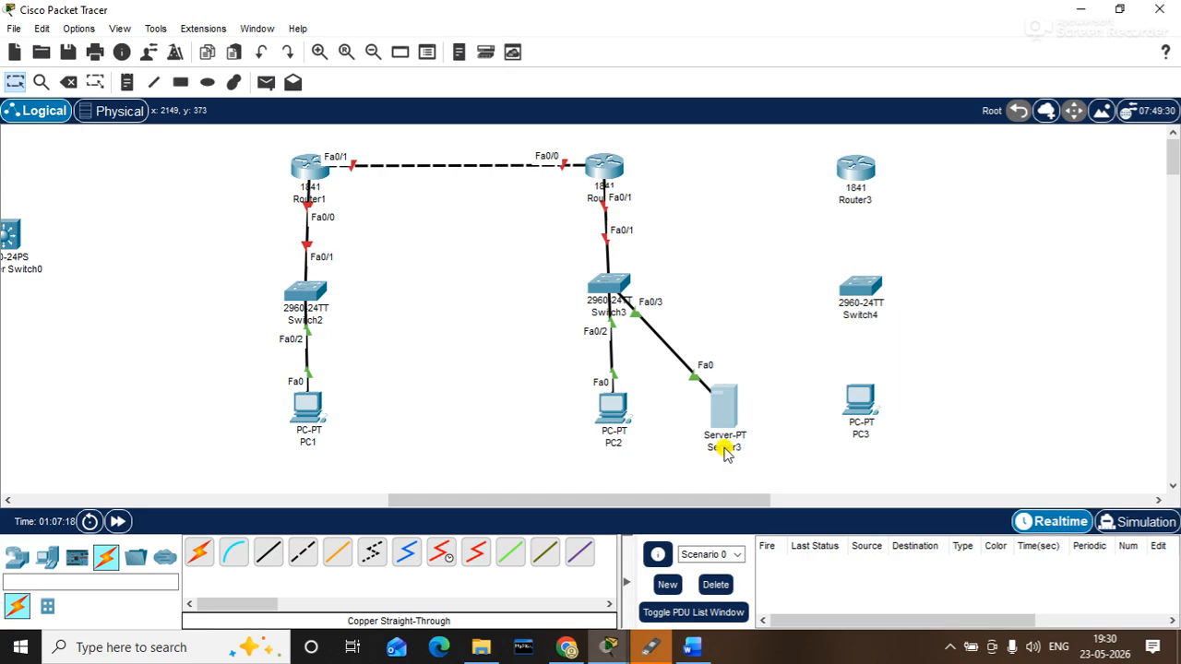
pyautogui.moveTo(375, 275); pyautogui.dragTo(260, 315)
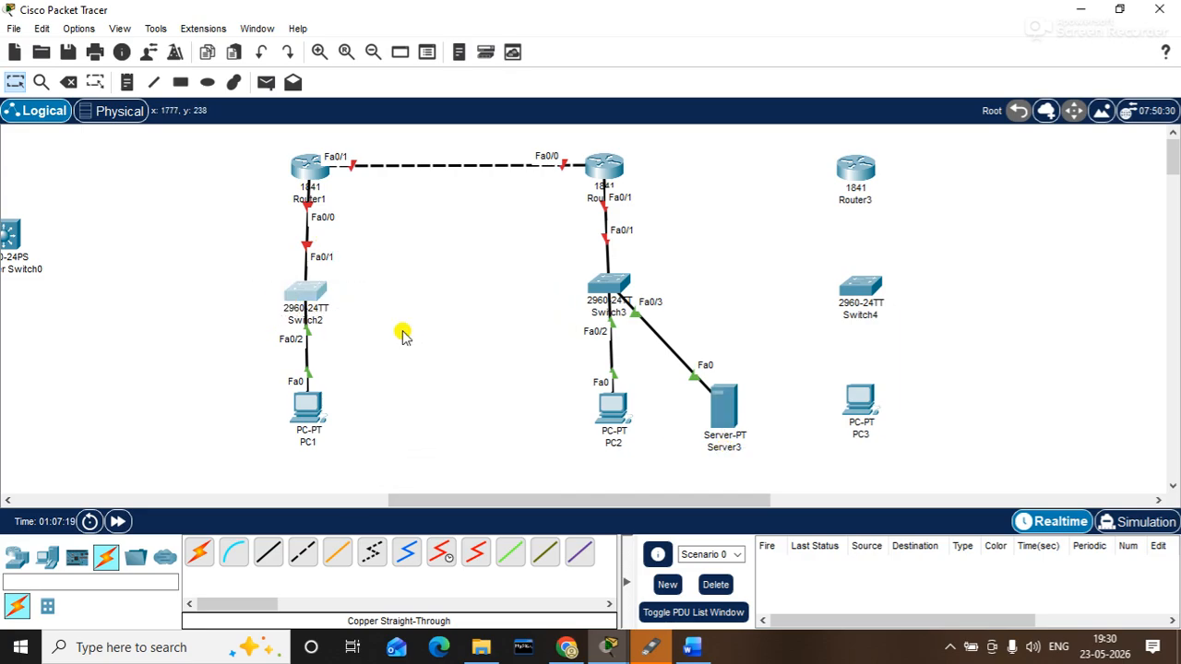
pyautogui.moveTo(789, 374); pyautogui.dragTo(731, 448)
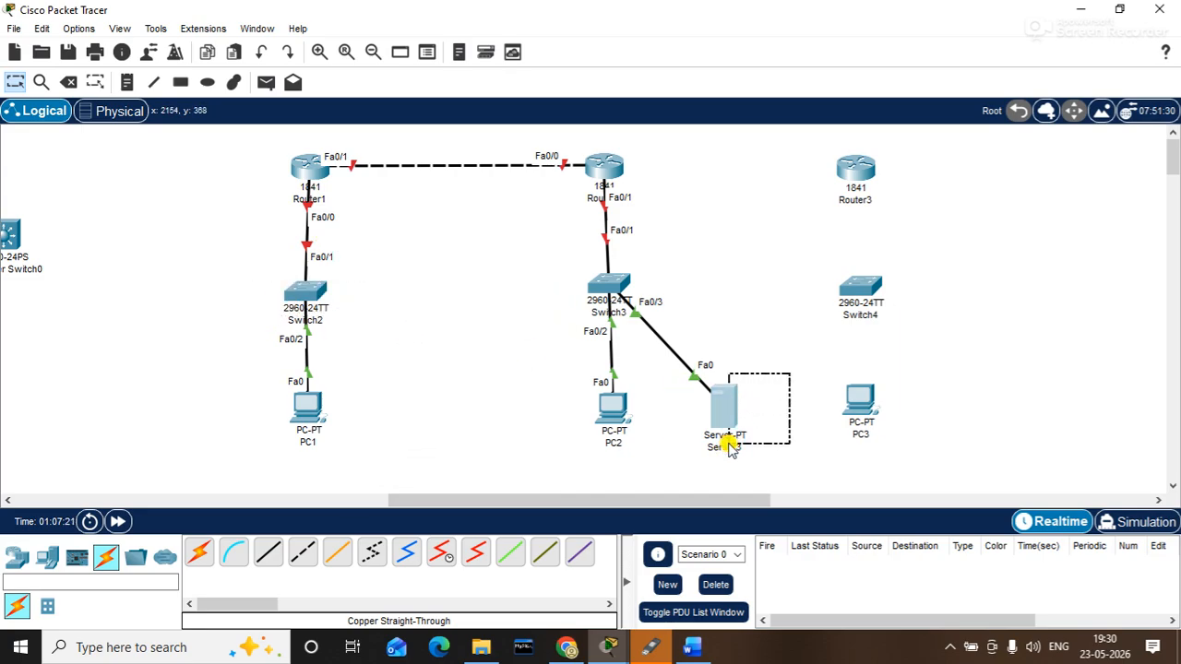
pyautogui.moveTo(211, 245); pyautogui.dragTo(369, 338)
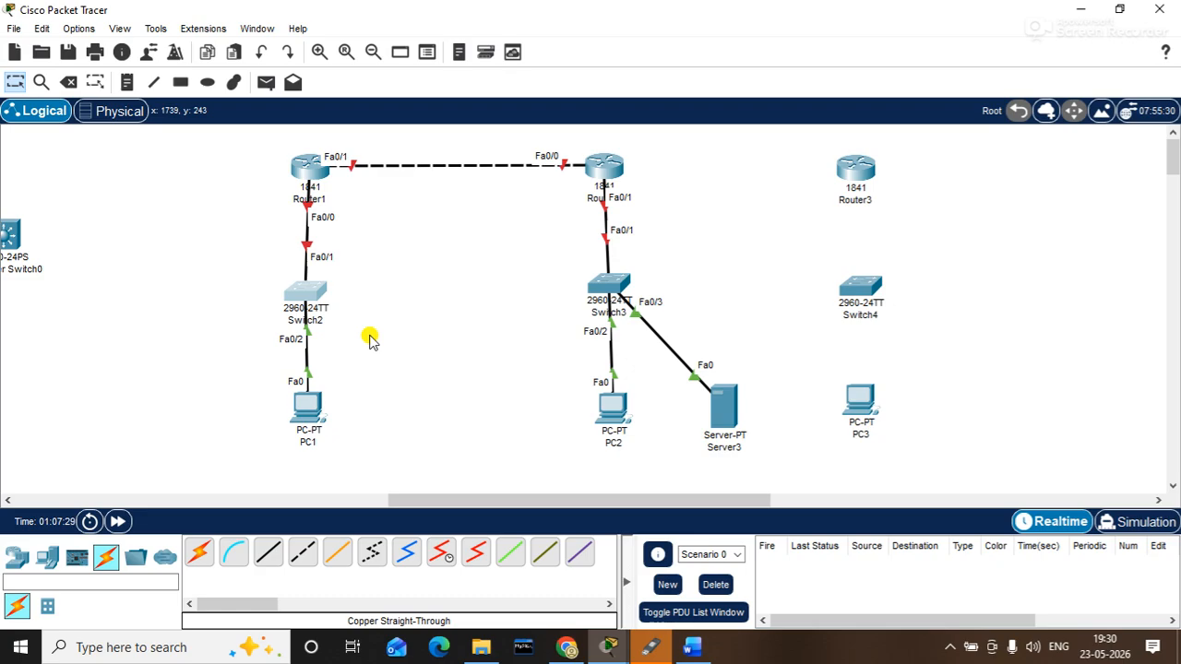
# - Select Router1, PC1, PC2 with Server3, and Router2, then scroll left toward the management area
pyautogui.moveTo(255, 141); pyautogui.dragTo(363, 212)
pyautogui.moveTo(371, 449); pyautogui.dragTo(227, 332)
pyautogui.moveTo(565, 357); pyautogui.dragTo(782, 464)
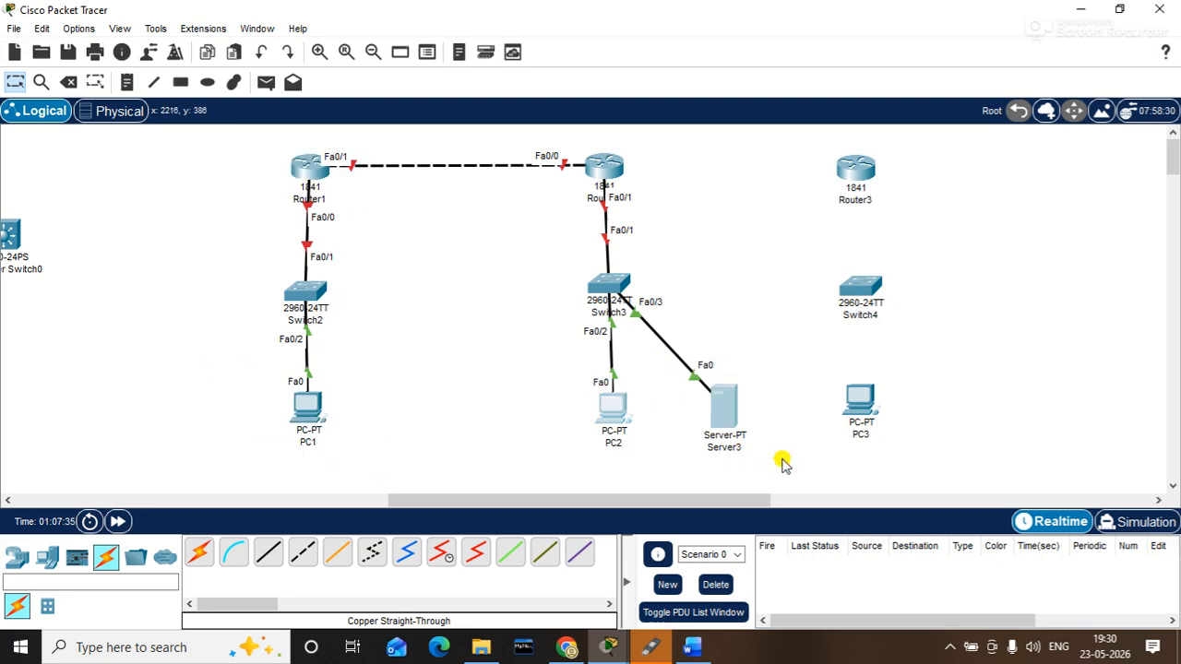
pyautogui.moveTo(263, 130); pyautogui.dragTo(401, 231)
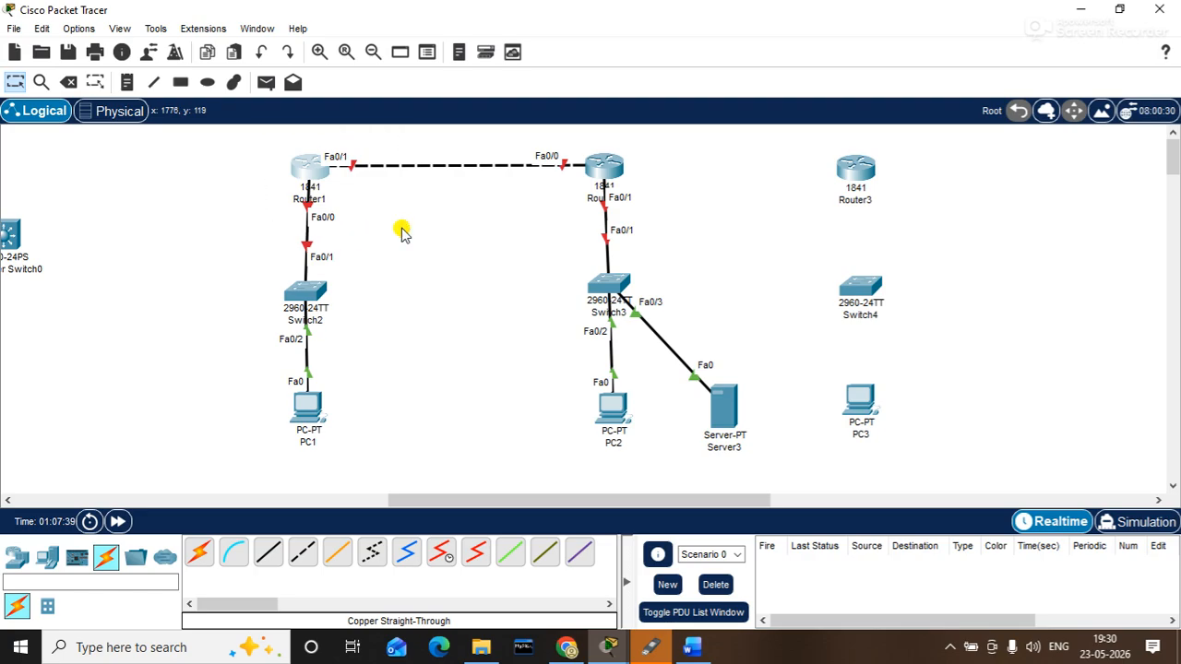
pyautogui.moveTo(273, 145); pyautogui.dragTo(377, 203)
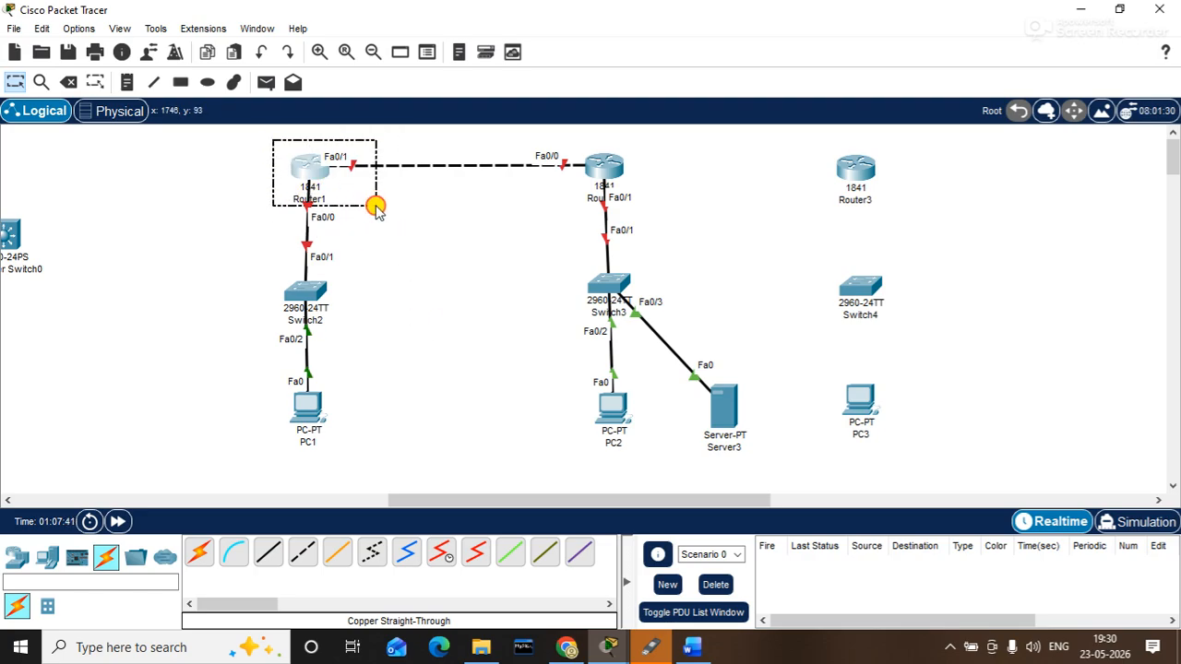
pyautogui.moveTo(688, 330); pyautogui.dragTo(746, 464)
pyautogui.click(283, 135)
pyautogui.moveTo(283, 135); pyautogui.dragTo(342, 215)
pyautogui.moveTo(575, 120); pyautogui.dragTo(652, 226)
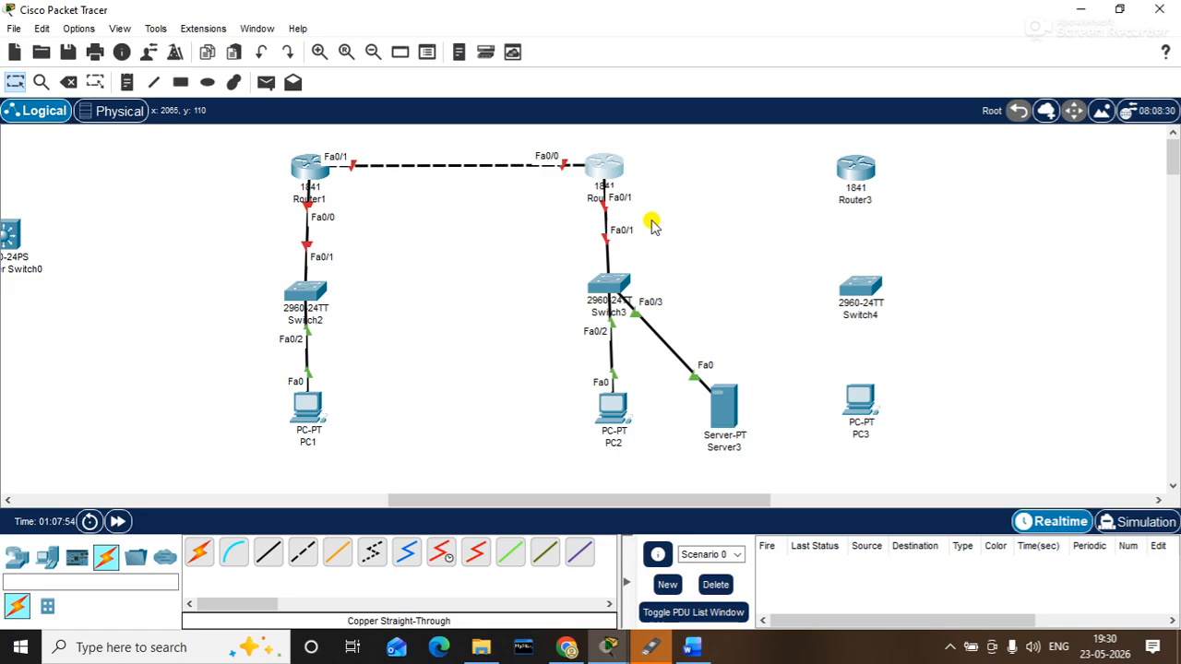
pyautogui.moveTo(447, 499); pyautogui.dragTo(156, 517)
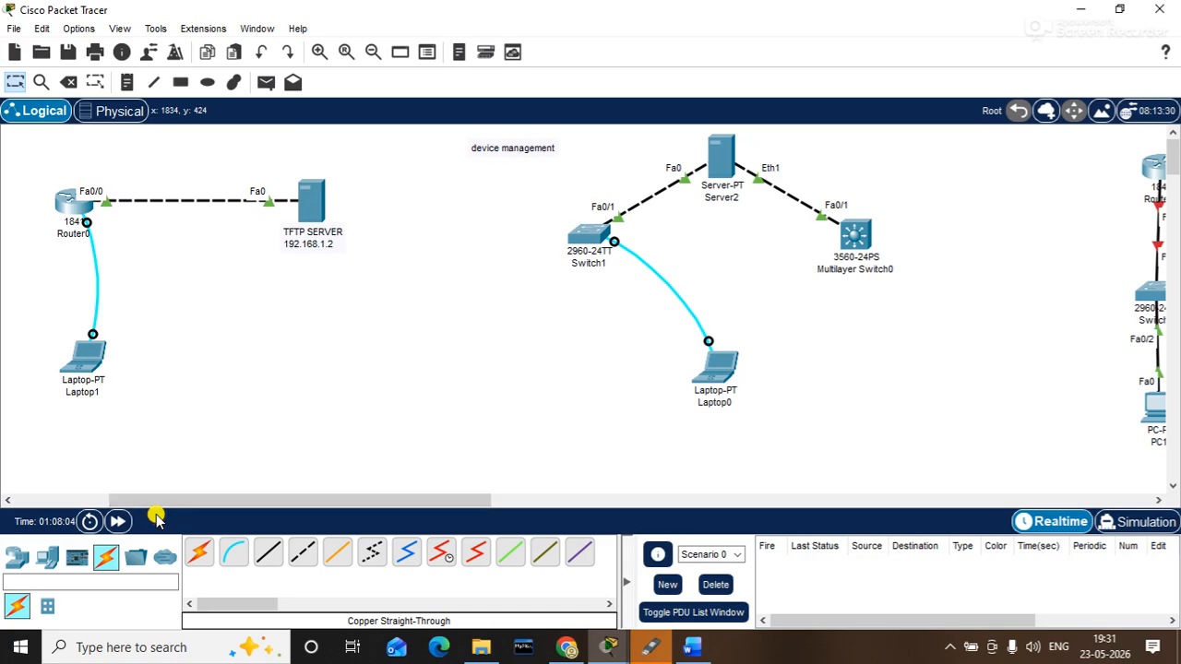
# - Reposition the Switch3, PC2 and Server3 group and lower Server3 slightly under Switch3
pyautogui.moveTo(416, 498); pyautogui.dragTo(750, 468)
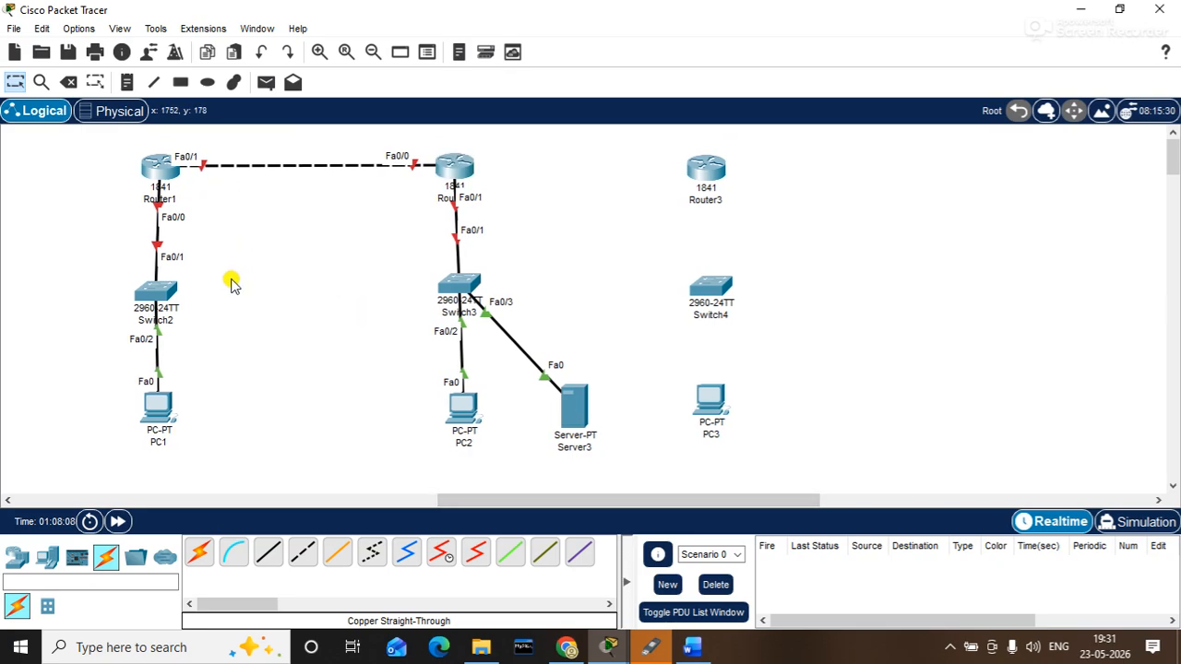
pyautogui.moveTo(89, 144); pyautogui.dragTo(214, 343)
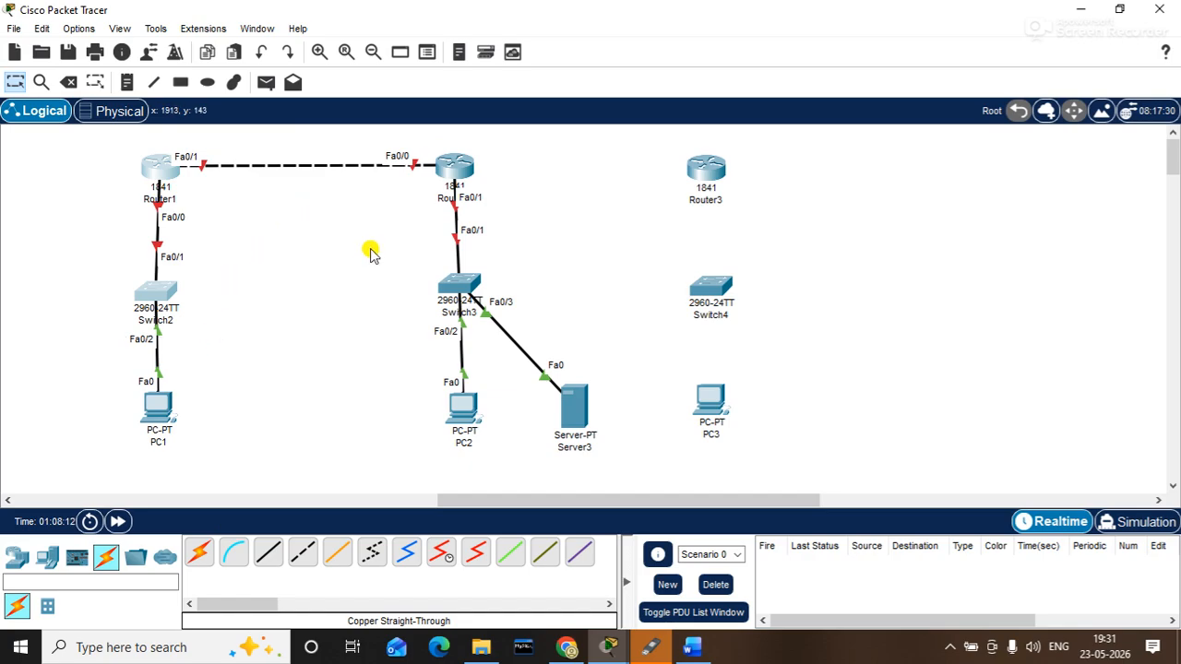
pyautogui.moveTo(424, 249); pyautogui.dragTo(596, 510)
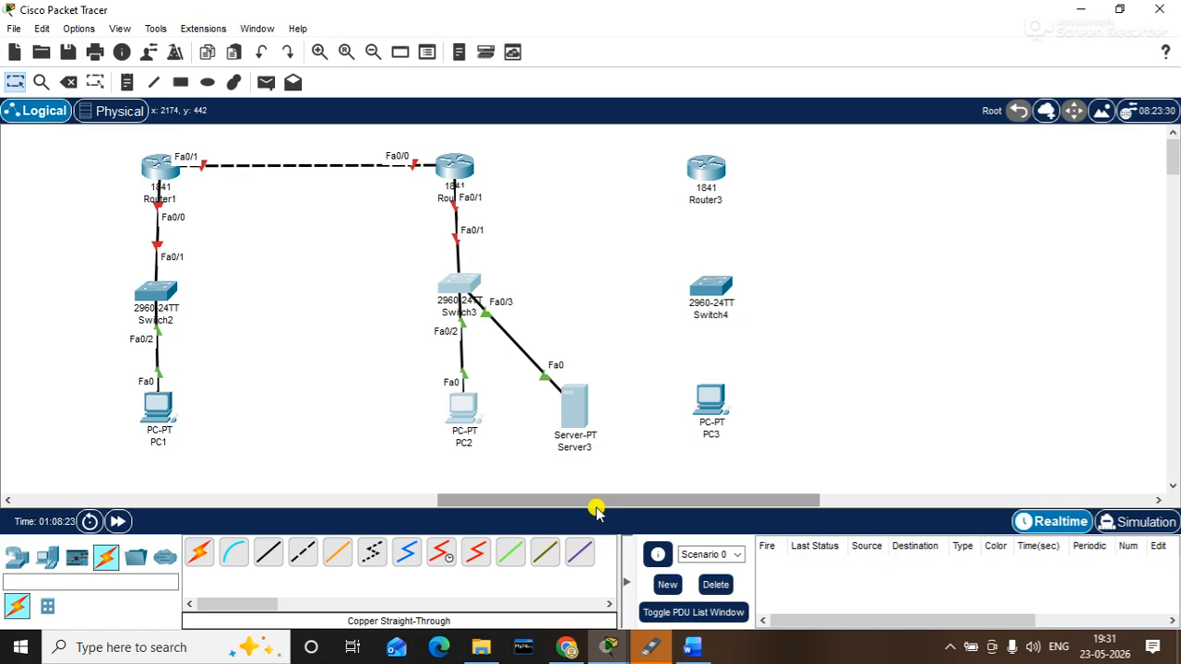
pyautogui.moveTo(466, 412)
pyautogui.mouseDown()
pyautogui.moveTo(411, 417)
pyautogui.moveTo(452, 414)
pyautogui.mouseUp()
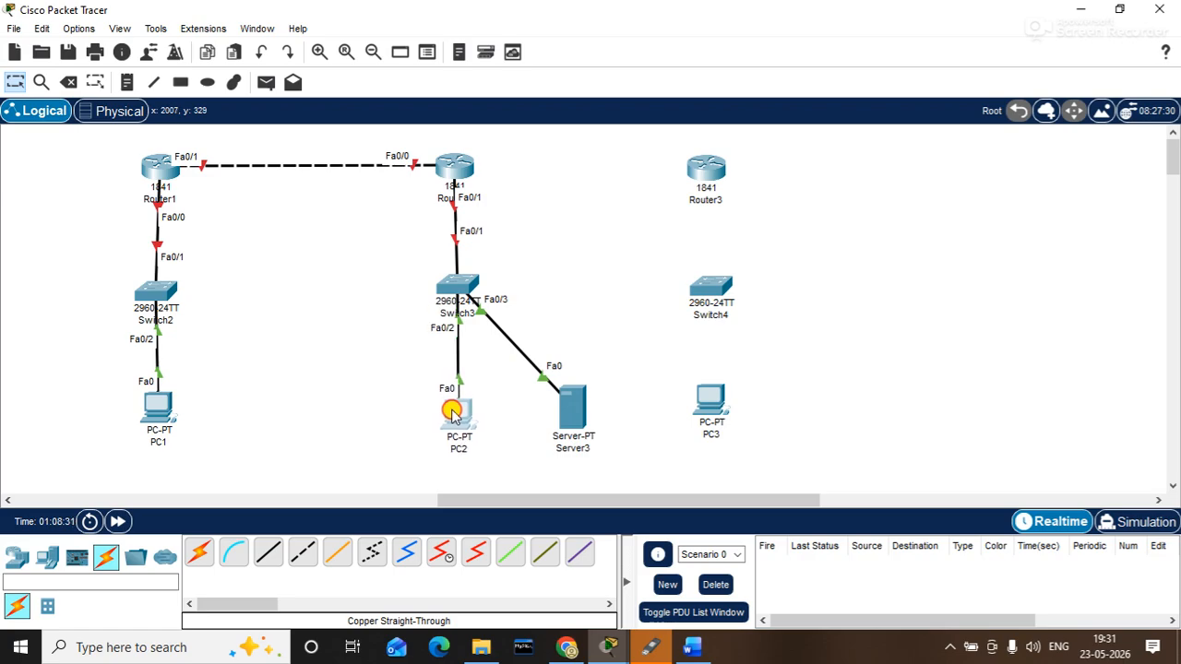
pyautogui.click(581, 407)
pyautogui.moveTo(581, 408); pyautogui.dragTo(581, 420)
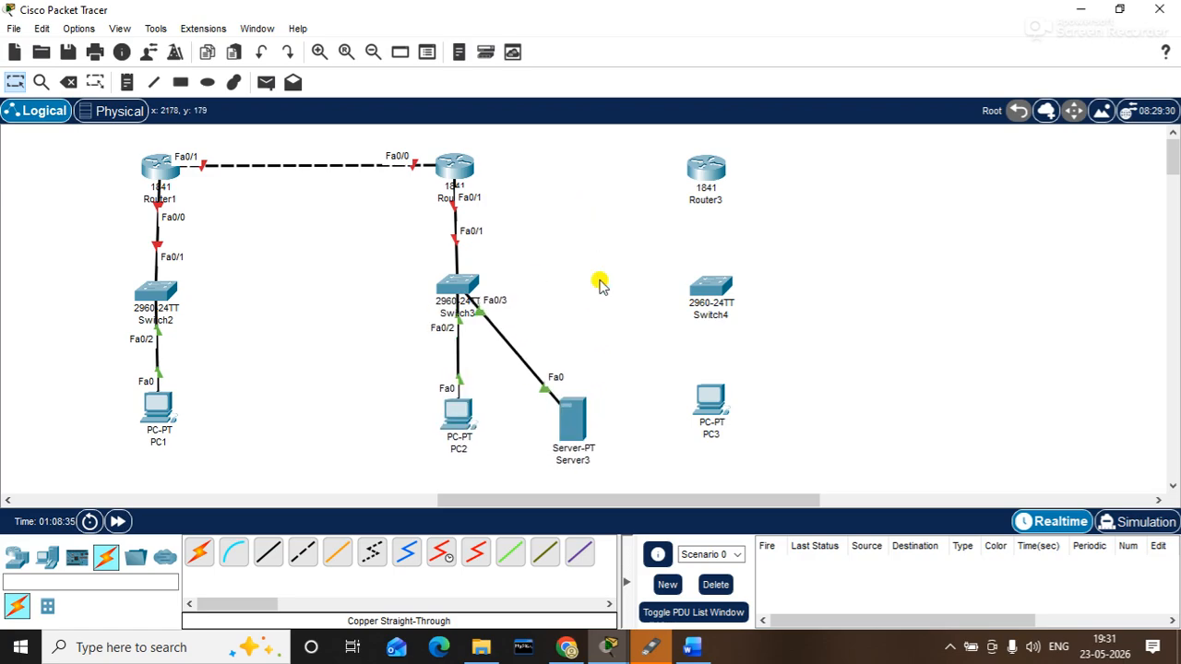
pyautogui.moveTo(458, 498); pyautogui.dragTo(86, 475)
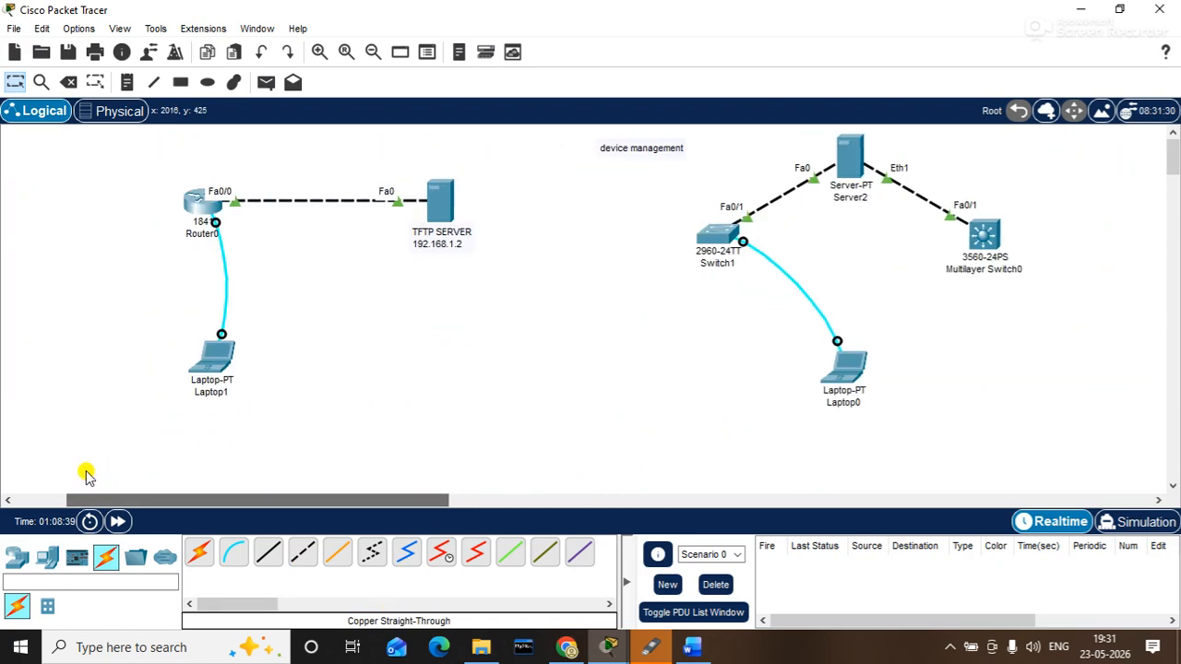
# - In Laptop1's terminal, exit interface configuration mode with EXIT
pyautogui.click(209, 358)
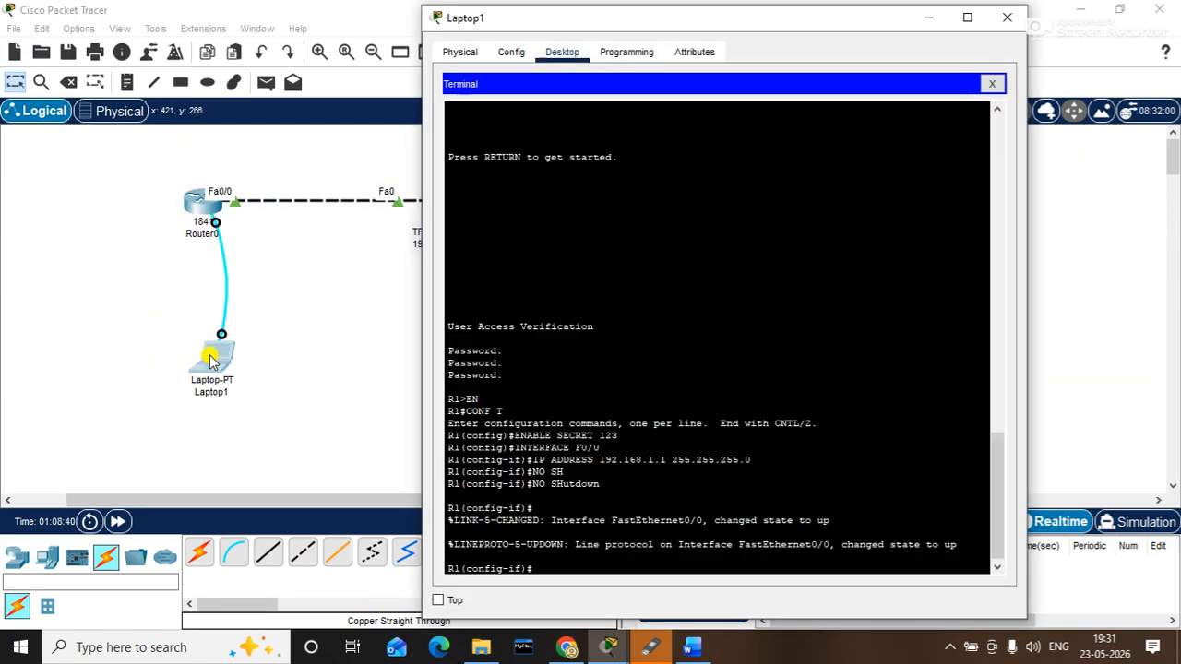
pyautogui.press('Return')
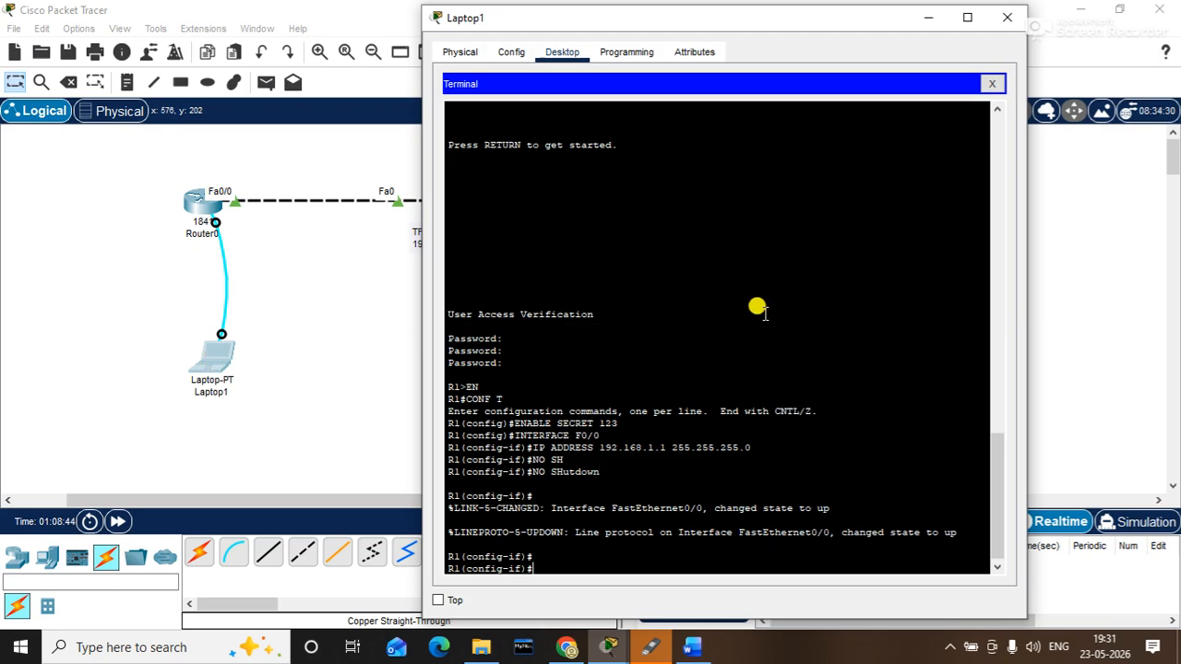
pyautogui.write('EXIT')
pyautogui.press('Return')
pyautogui.press('Return')
# - Try Tab completion and ? help on the partial IP DEF command
pyautogui.write('IP DEF')
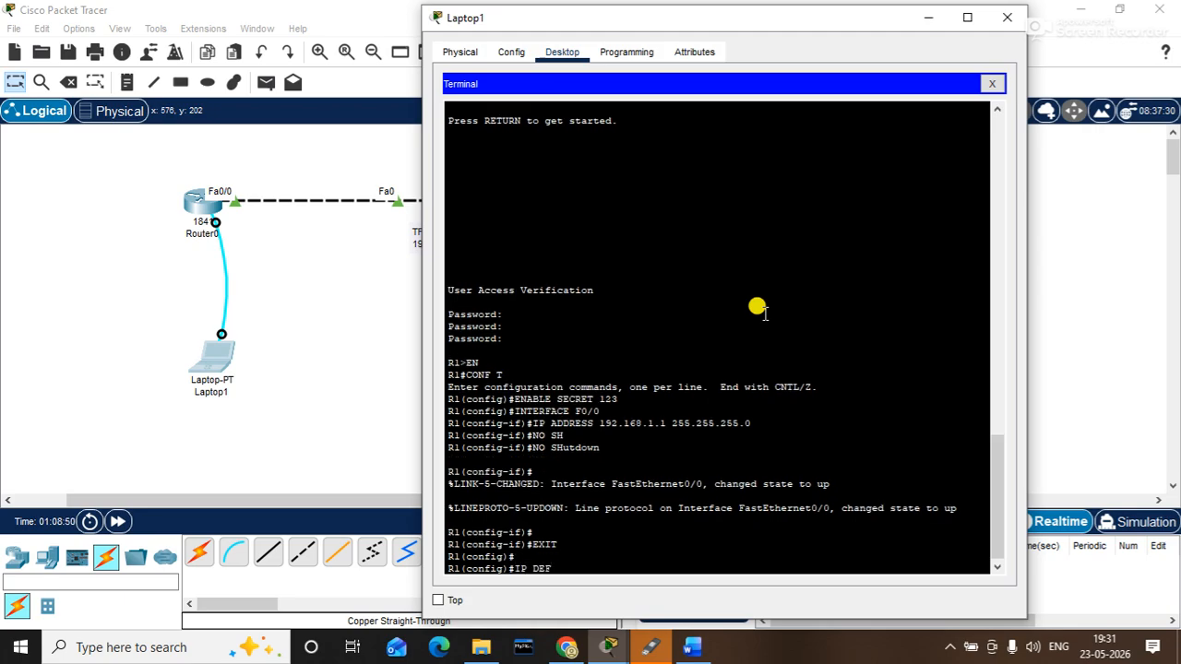
pyautogui.press('Tab')
pyautogui.press('BackSpace')
pyautogui.press('BackSpace')
pyautogui.press('BackSpace')
pyautogui.press('BackSpace')
pyautogui.press('BackSpace')
pyautogui.press('BackSpace')
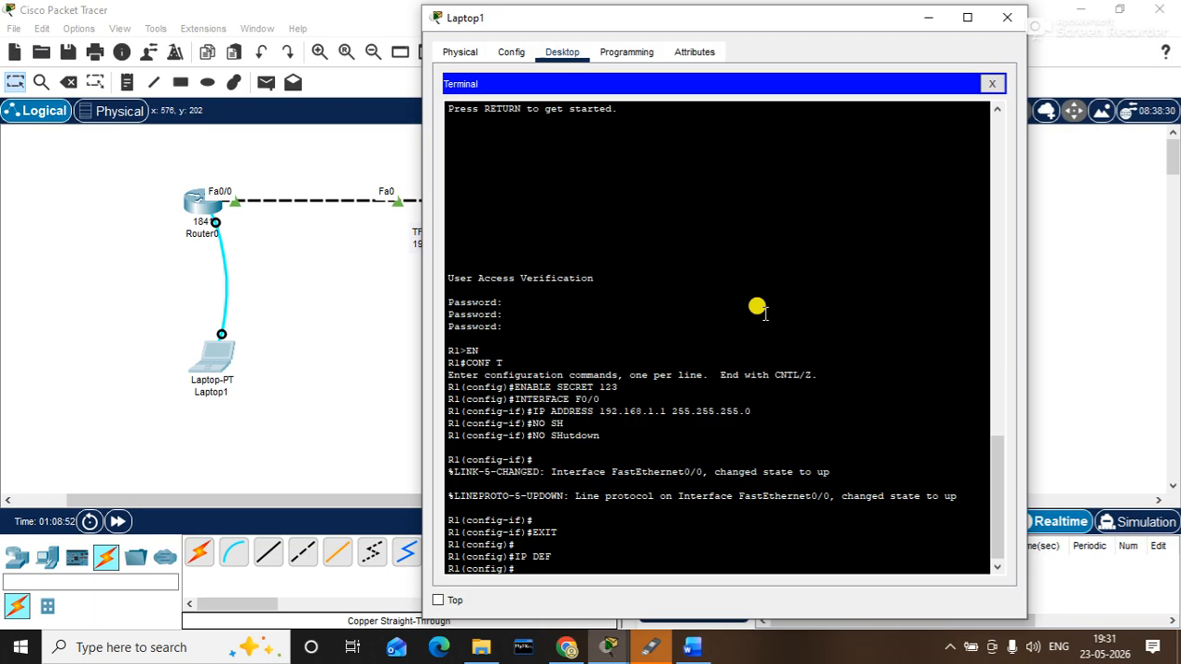
pyautogui.write('DEF')
pyautogui.press('Tab')
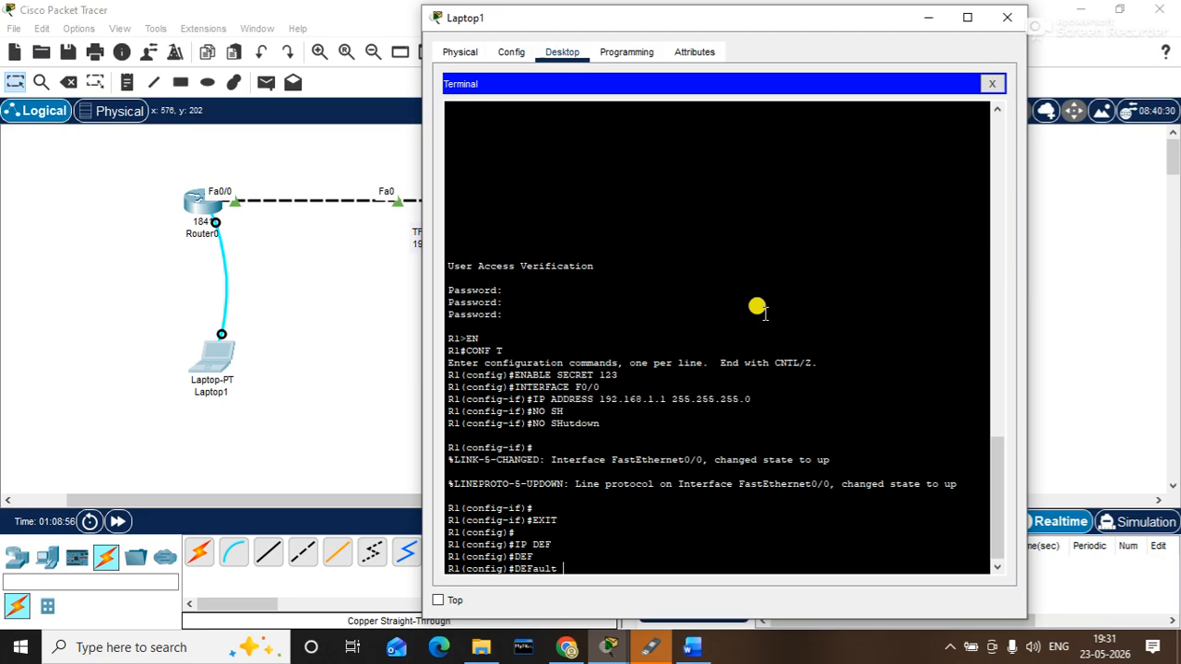
pyautogui.write('?')
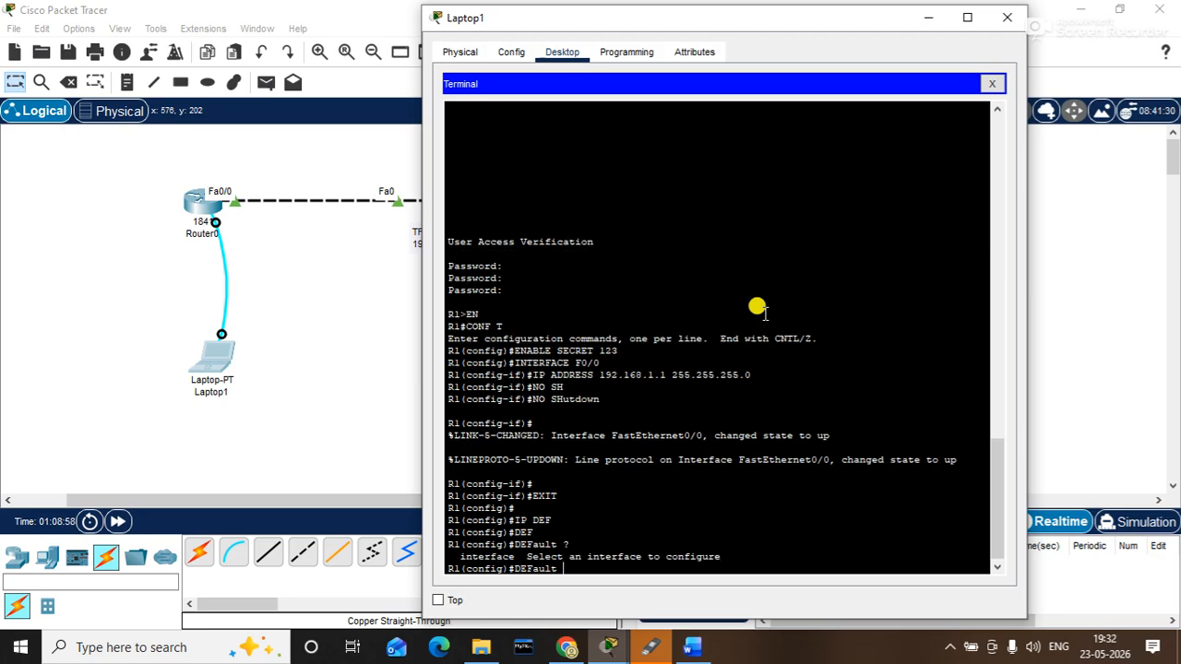
pyautogui.press('BackSpace')
pyautogui.press('BackSpace')
pyautogui.press('BackSpace')
pyautogui.press('BackSpace')
pyautogui.press('BackSpace')
pyautogui.press('BackSpace')
pyautogui.press('BackSpace')
# - Enter ip default-gateway 4.4.4.4 in global configuration
pyautogui.write('IP ?')
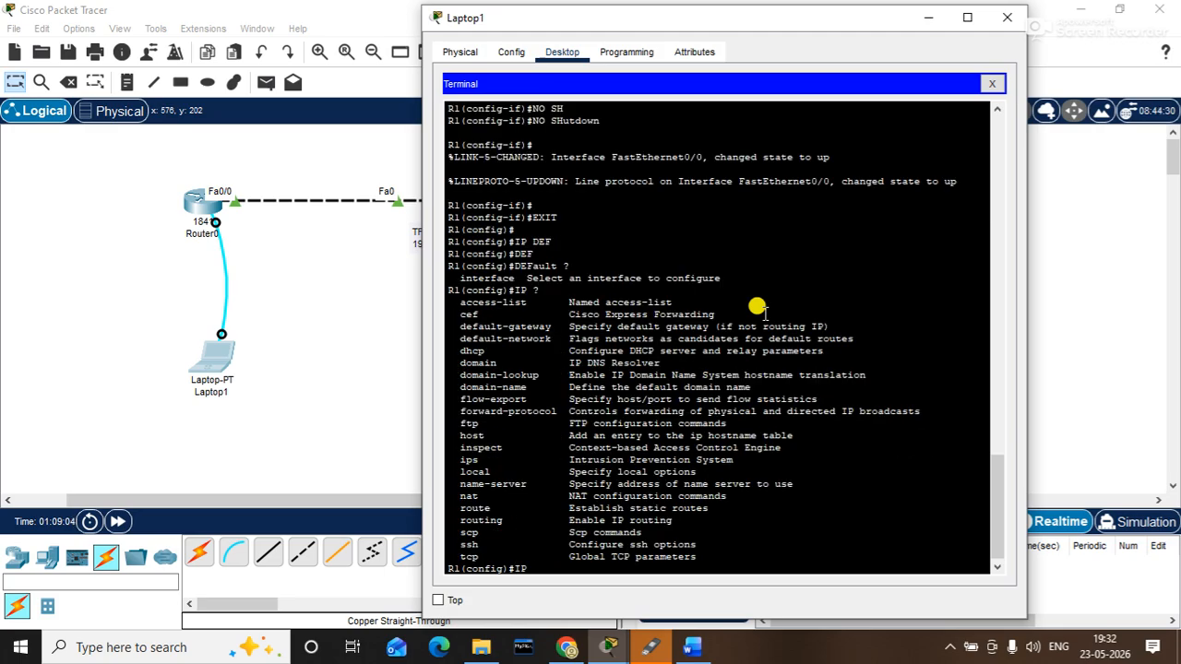
pyautogui.write('DEF')
pyautogui.press('Tab')
pyautogui.write('AULT-G')
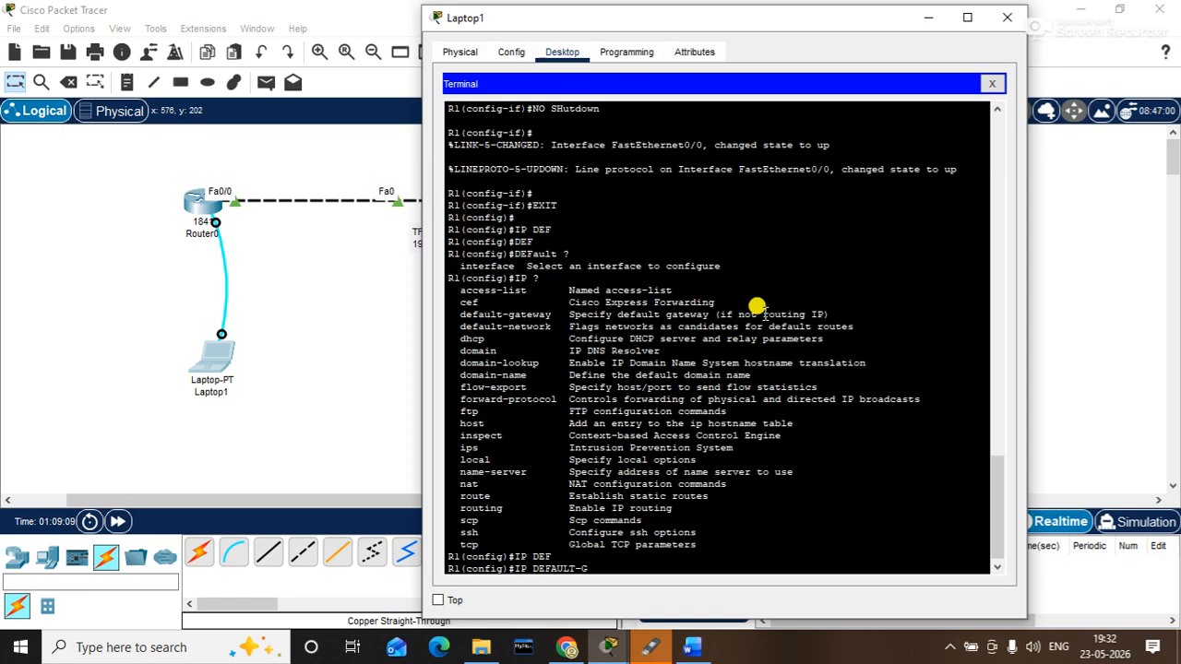
pyautogui.press('Tab')
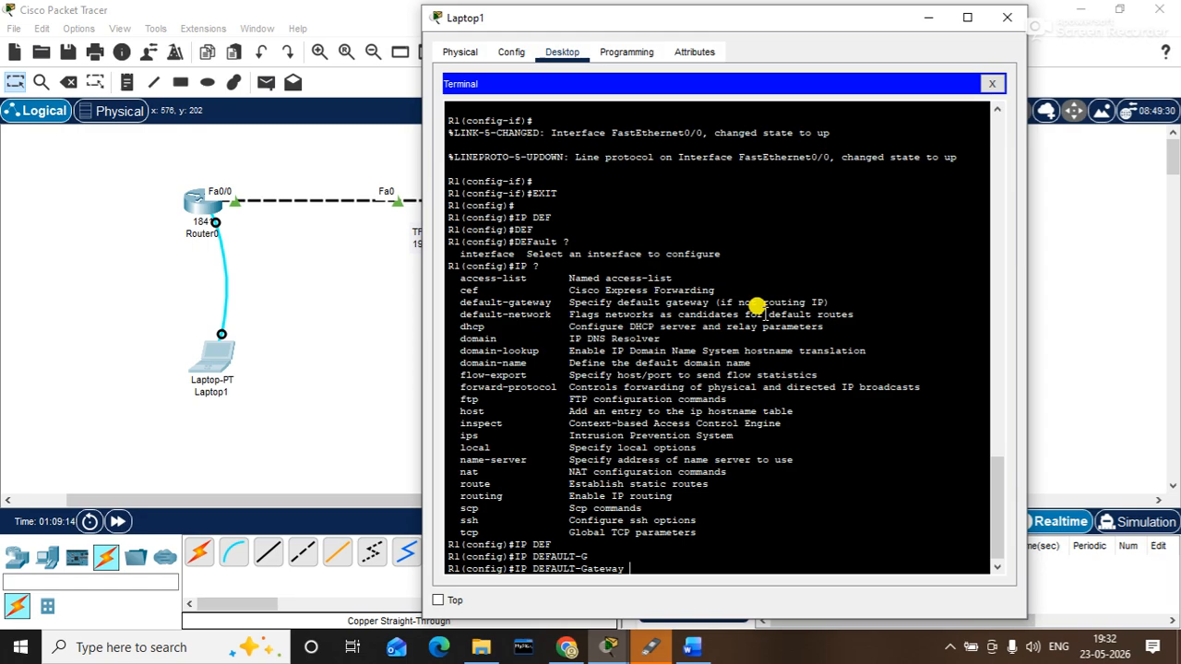
pyautogui.write('4.4.4.4')
pyautogui.press('Return')
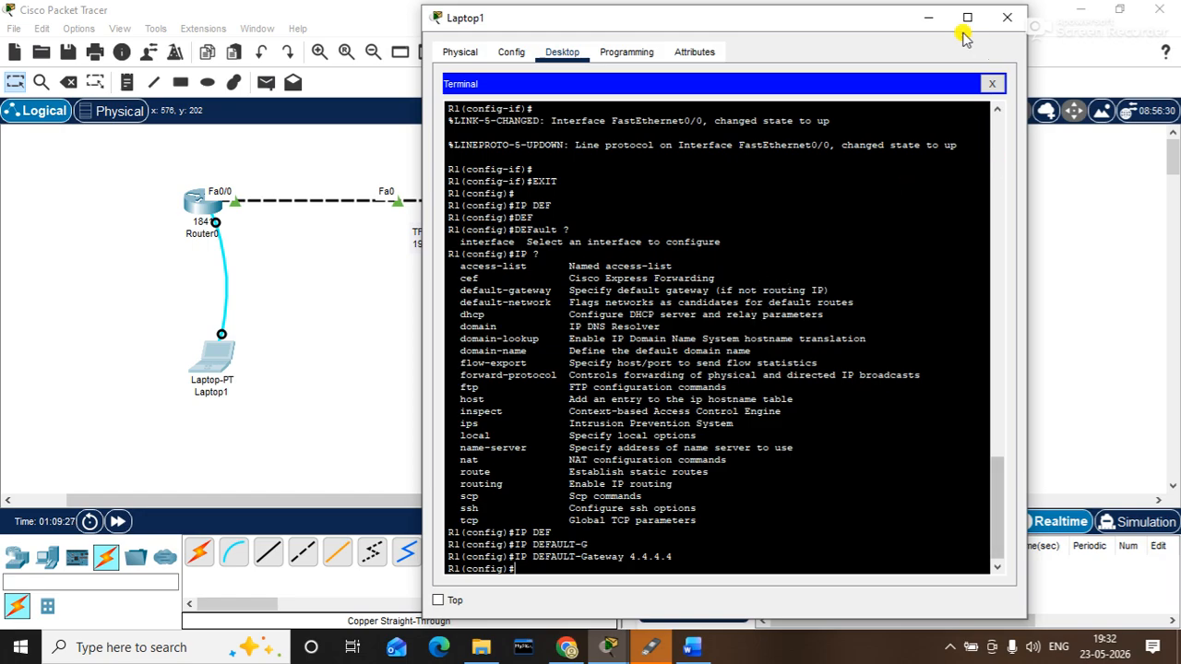
pyautogui.moveTo(863, 19); pyautogui.dragTo(779, 173)
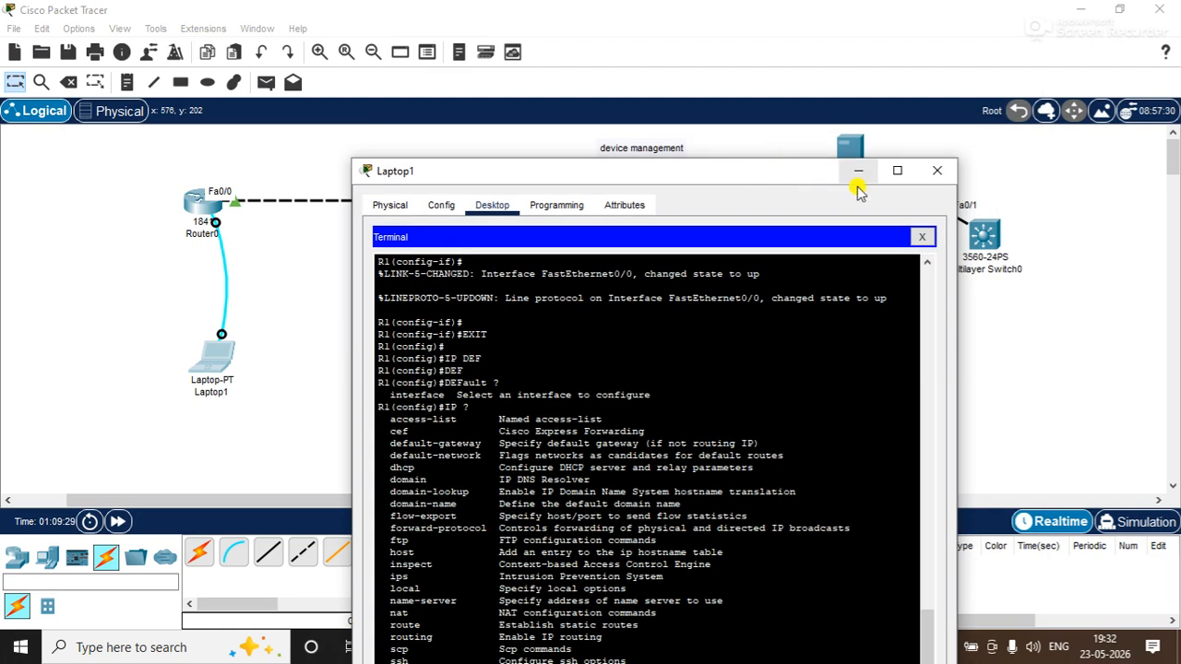
# - Close Laptop1's terminal, return to Router1's network, and start a note beside Router1's Fa0/0 link
pyautogui.click(936, 170)
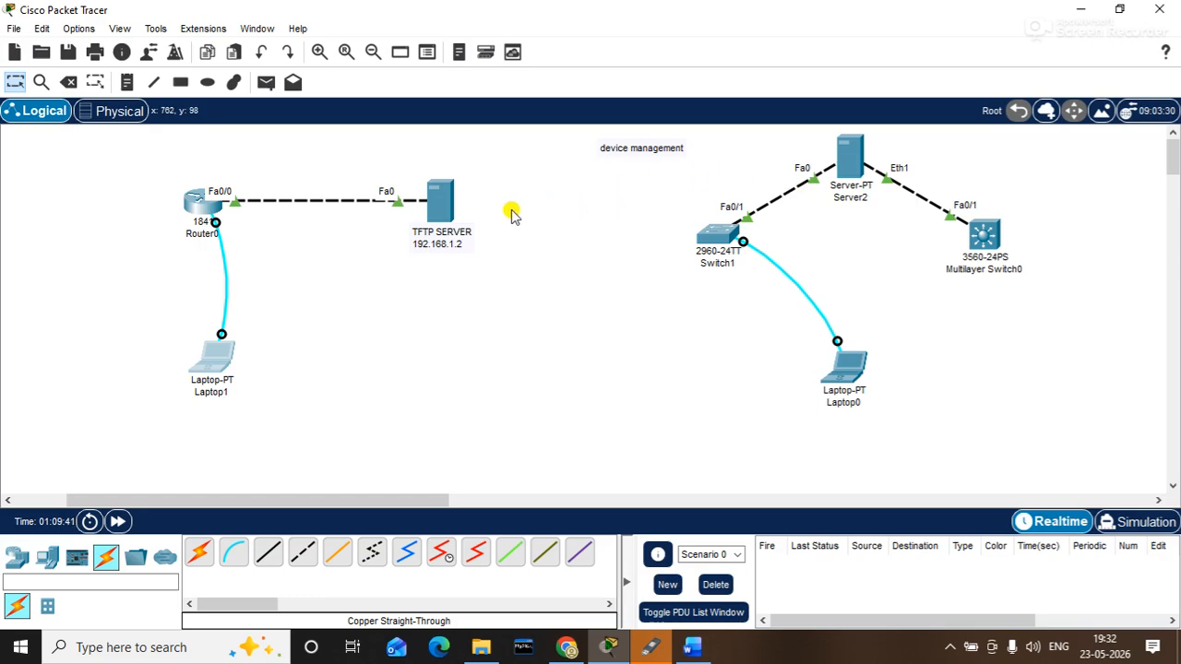
pyautogui.moveTo(516, 172); pyautogui.dragTo(391, 258)
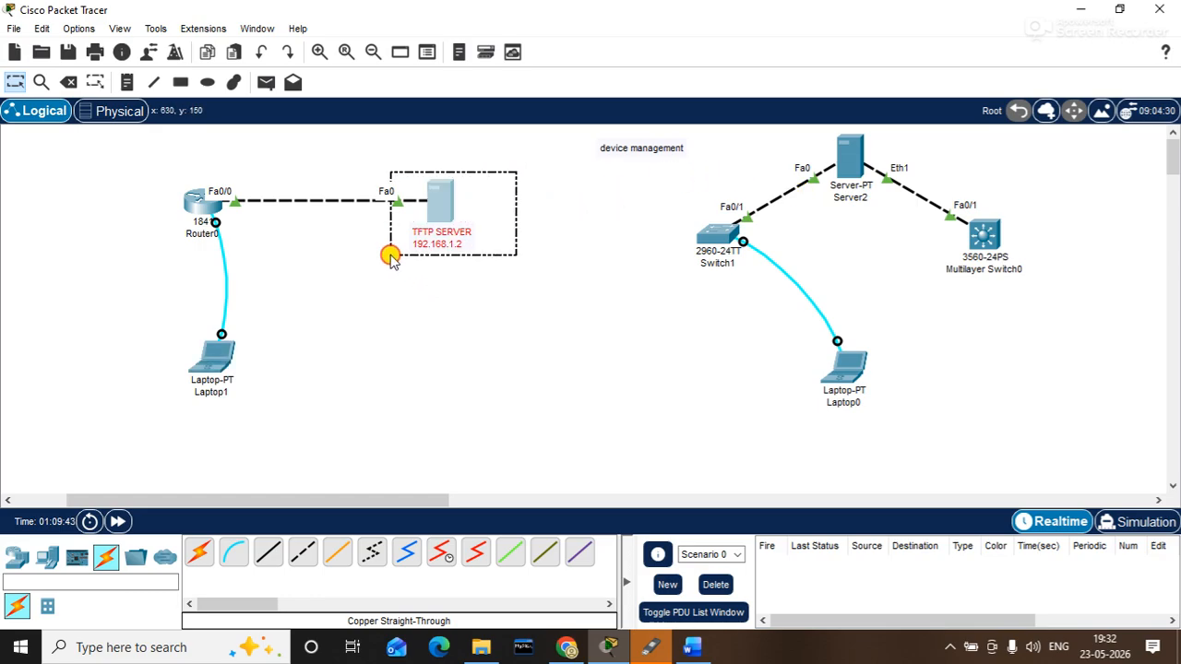
pyautogui.moveTo(193, 160); pyautogui.dragTo(265, 265)
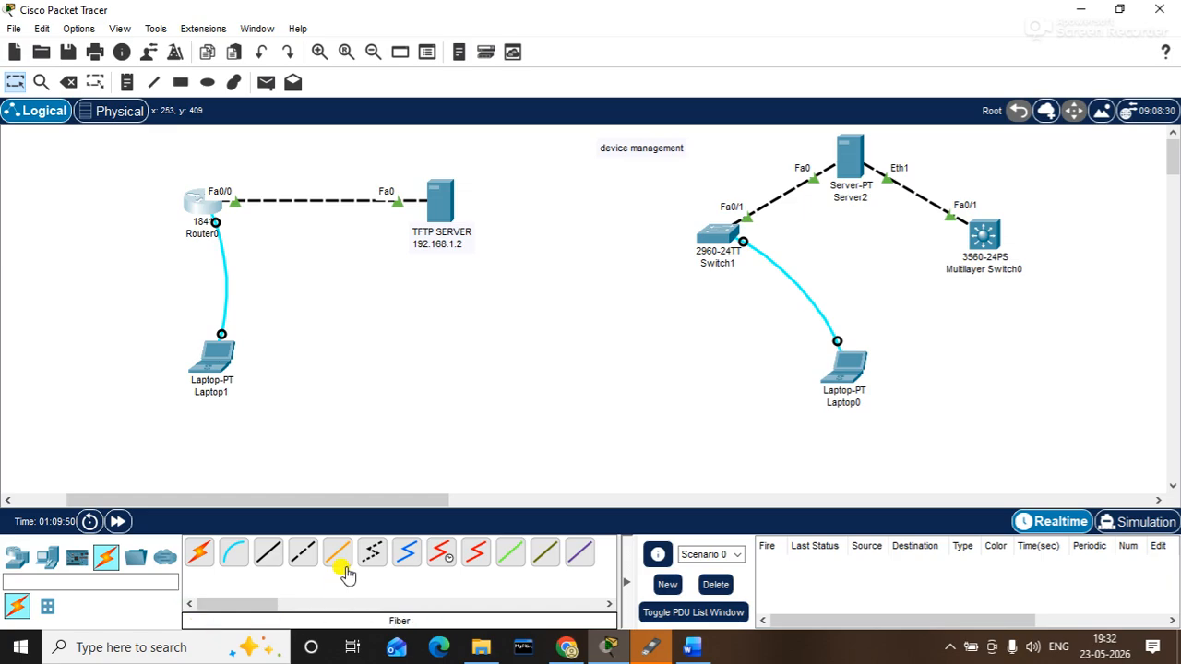
pyautogui.moveTo(364, 500); pyautogui.dragTo(710, 499)
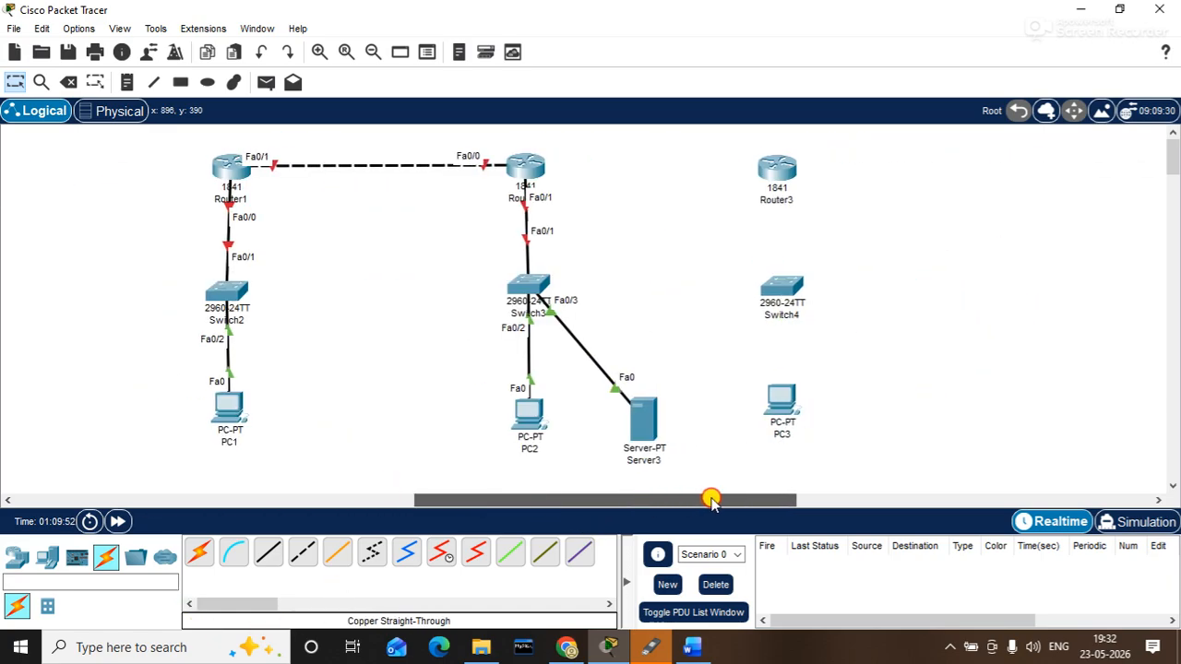
pyautogui.click(127, 82)
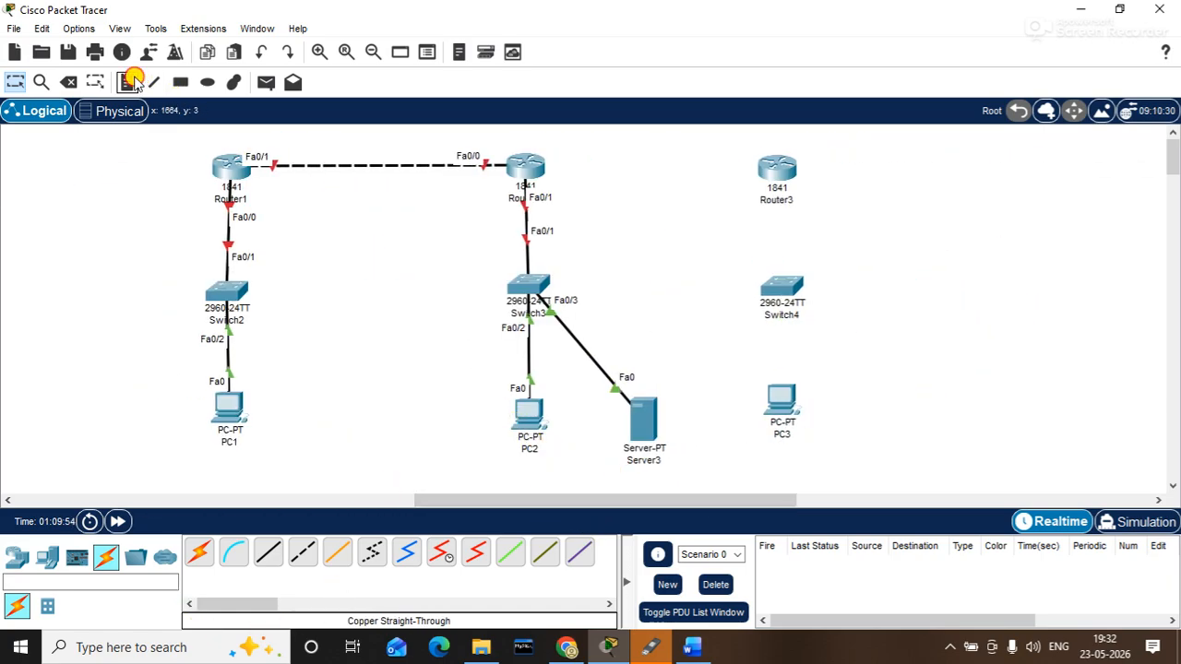
pyautogui.click(262, 213)
# - Label Router1's Fa0/0 link with a 192.168.1.1 note
pyautogui.write('192.168.1.1')
pyautogui.click(319, 345)
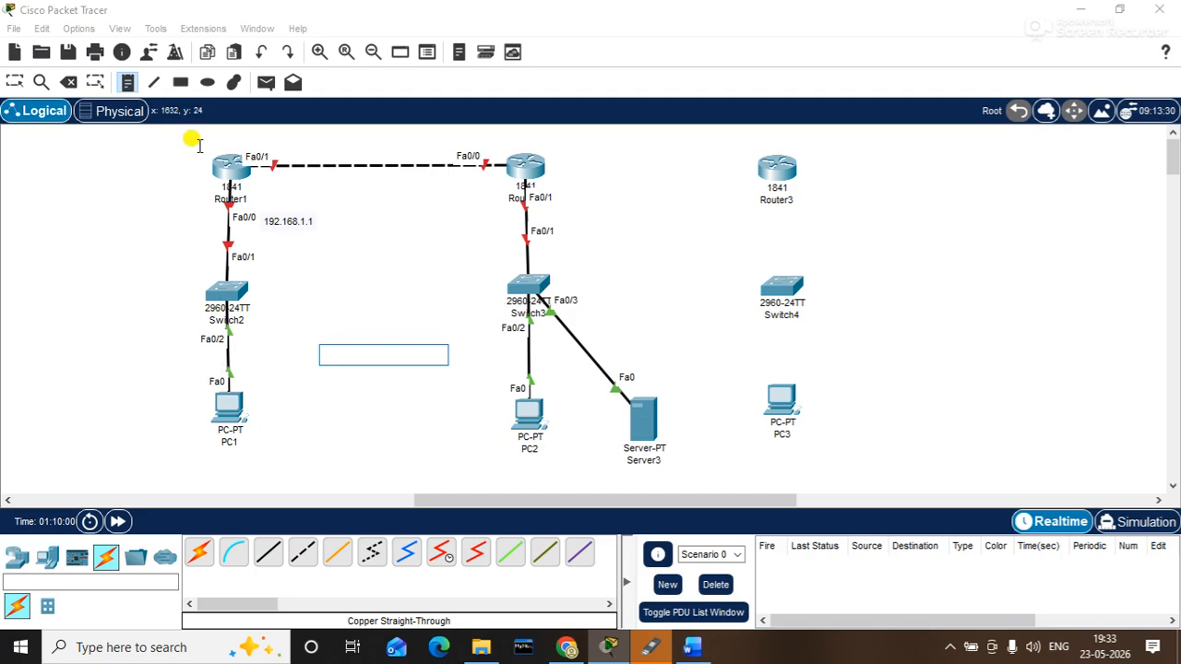
pyautogui.click(127, 82)
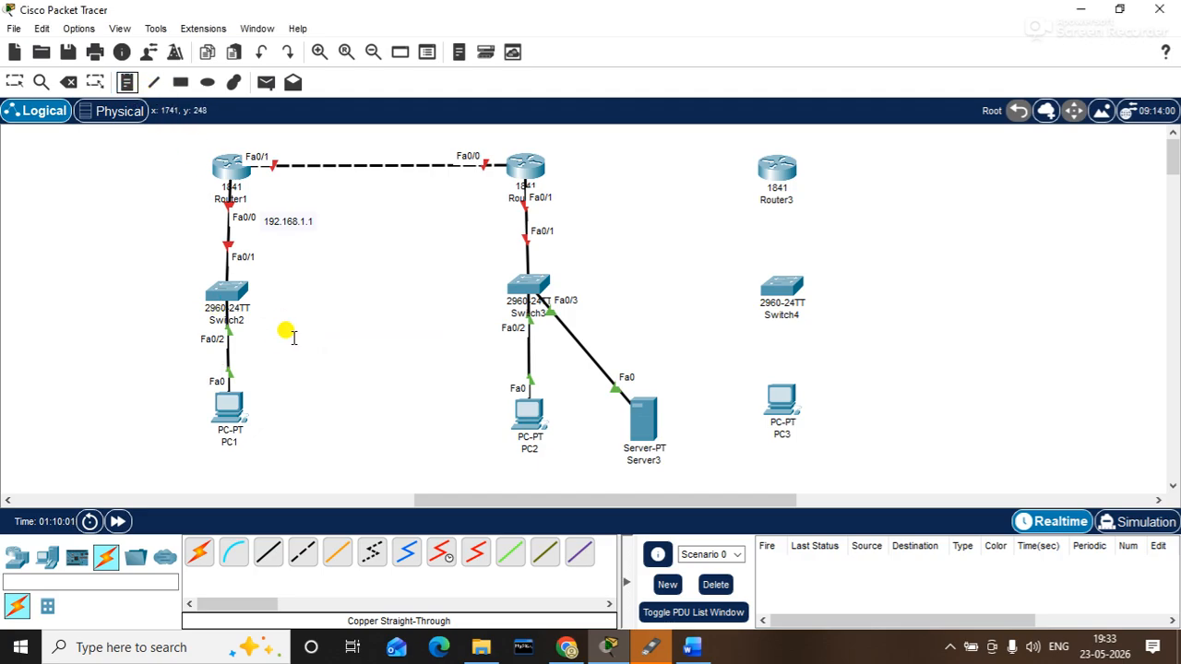
# - Add a 'GATEWAY : 192.168.1.1' note beside PC1 and return to the Select tool
pyautogui.click(257, 419)
pyautogui.write('GAT')
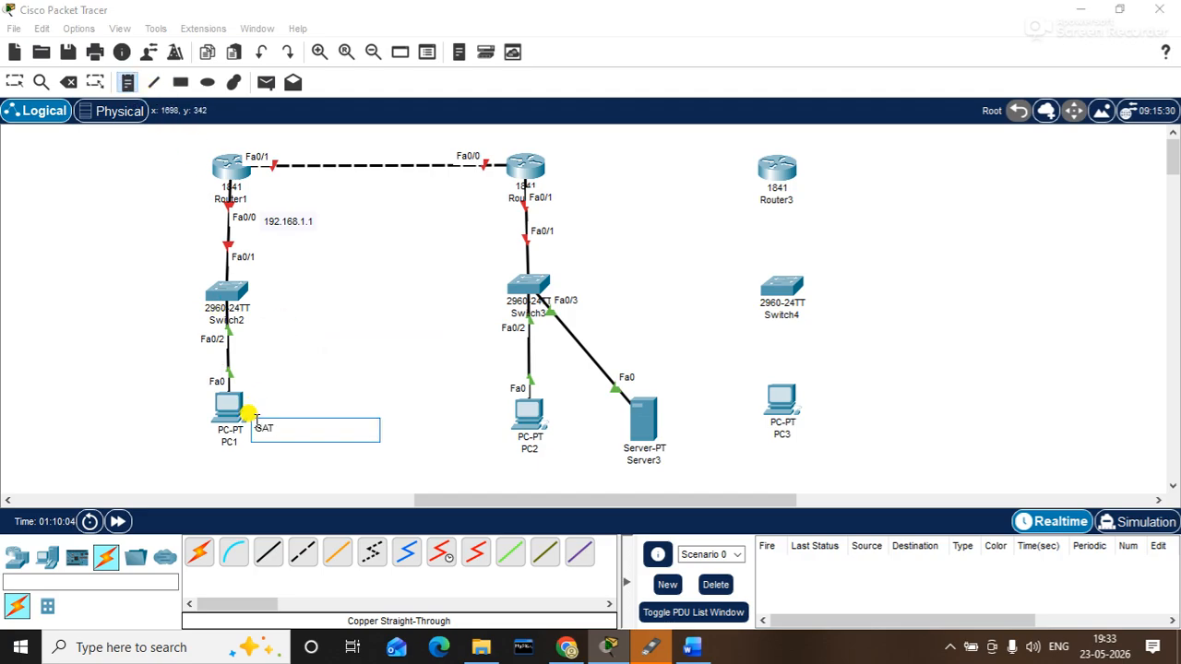
pyautogui.write('EWAY : 192.168.1.1')
pyautogui.click(385, 361)
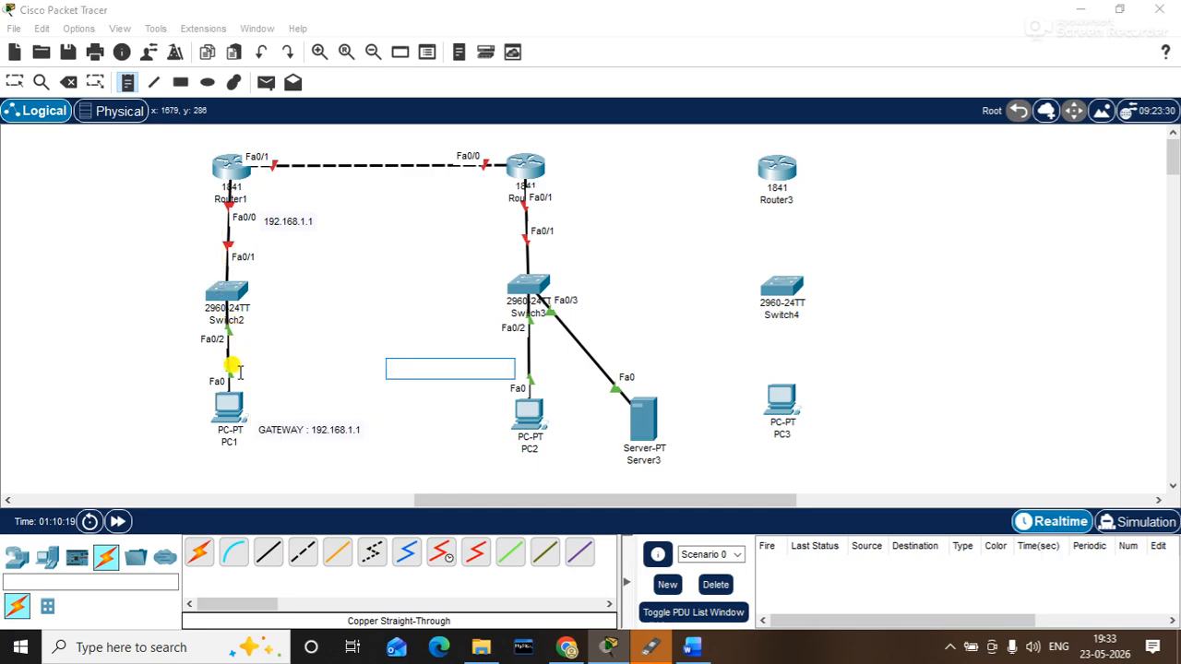
pyautogui.click(14, 82)
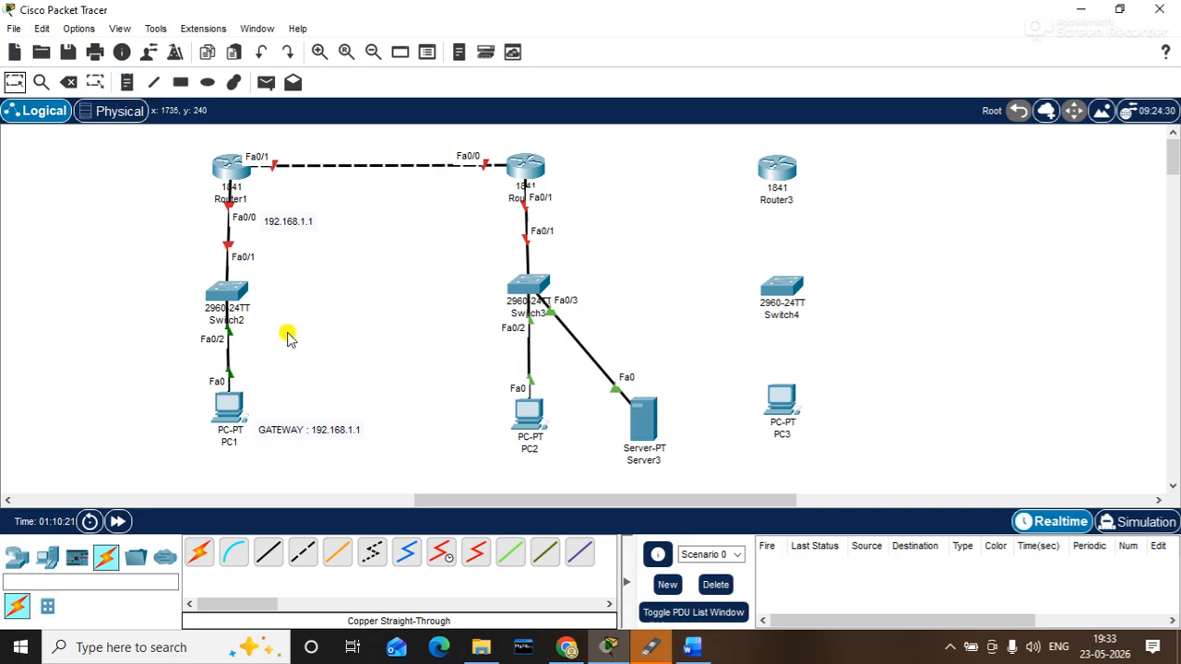
pyautogui.moveTo(279, 401)
pyautogui.mouseDown()
pyautogui.moveTo(134, 325)
pyautogui.moveTo(121, 149)
pyautogui.moveTo(114, 201)
pyautogui.moveTo(104, 192)
pyautogui.moveTo(358, 244)
pyautogui.mouseUp()
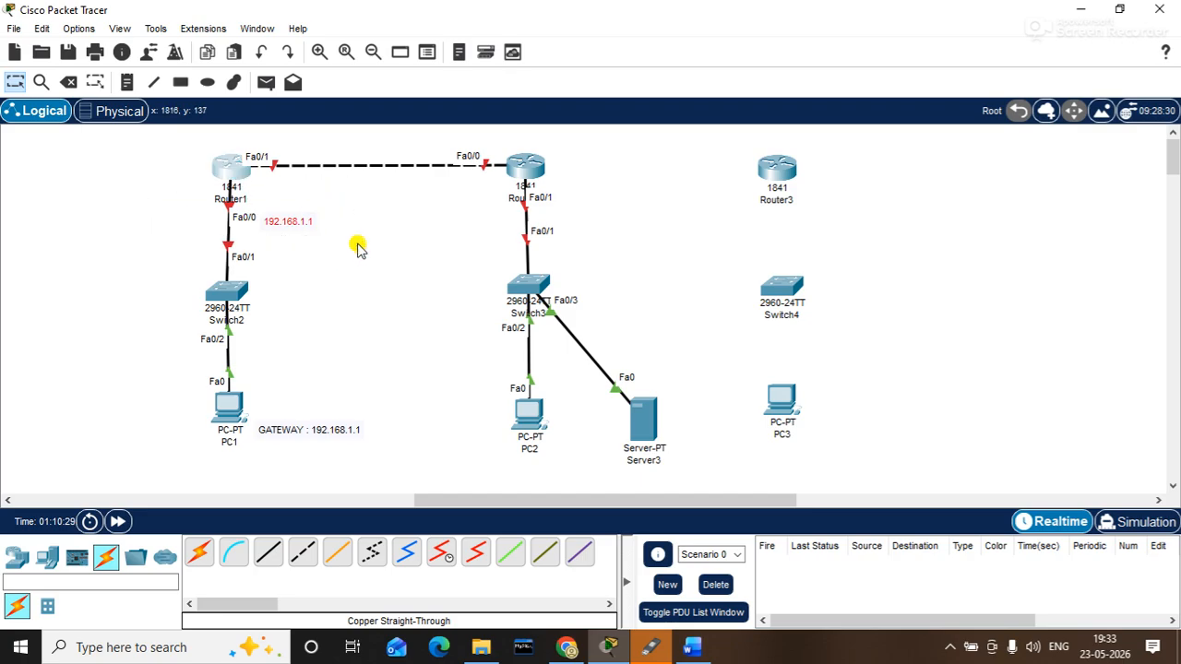
# - Add a 192.168.2.1 note beside Router2's Fa0/1 link
pyautogui.moveTo(356, 237); pyautogui.dragTo(151, 172)
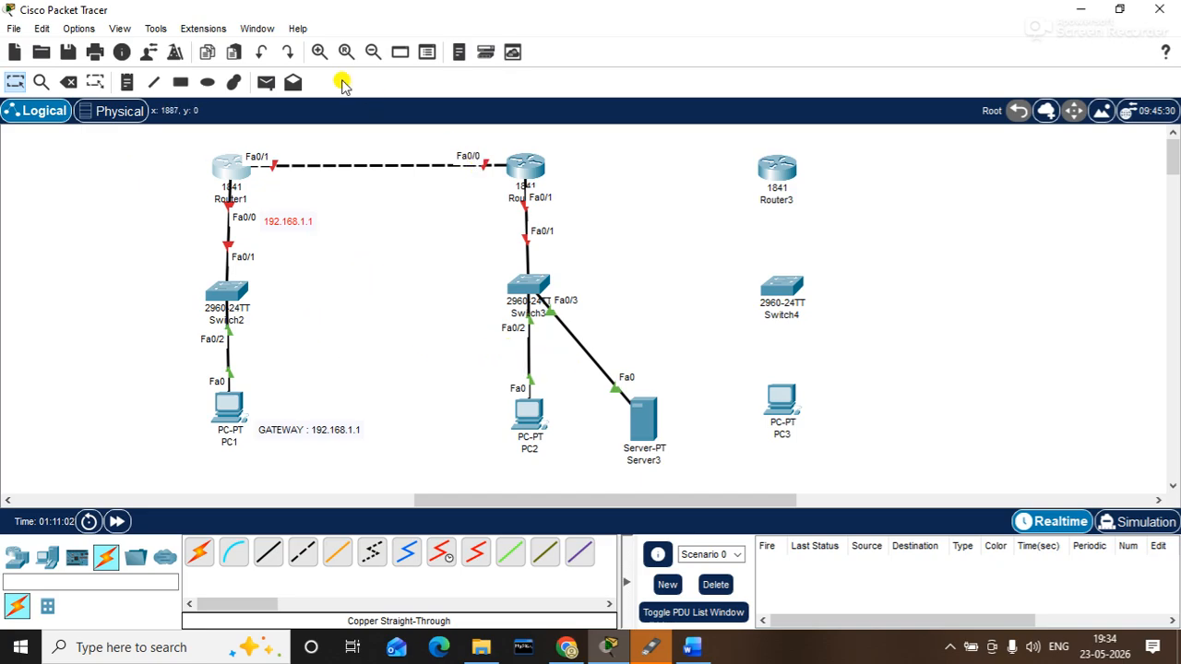
pyautogui.click(125, 83)
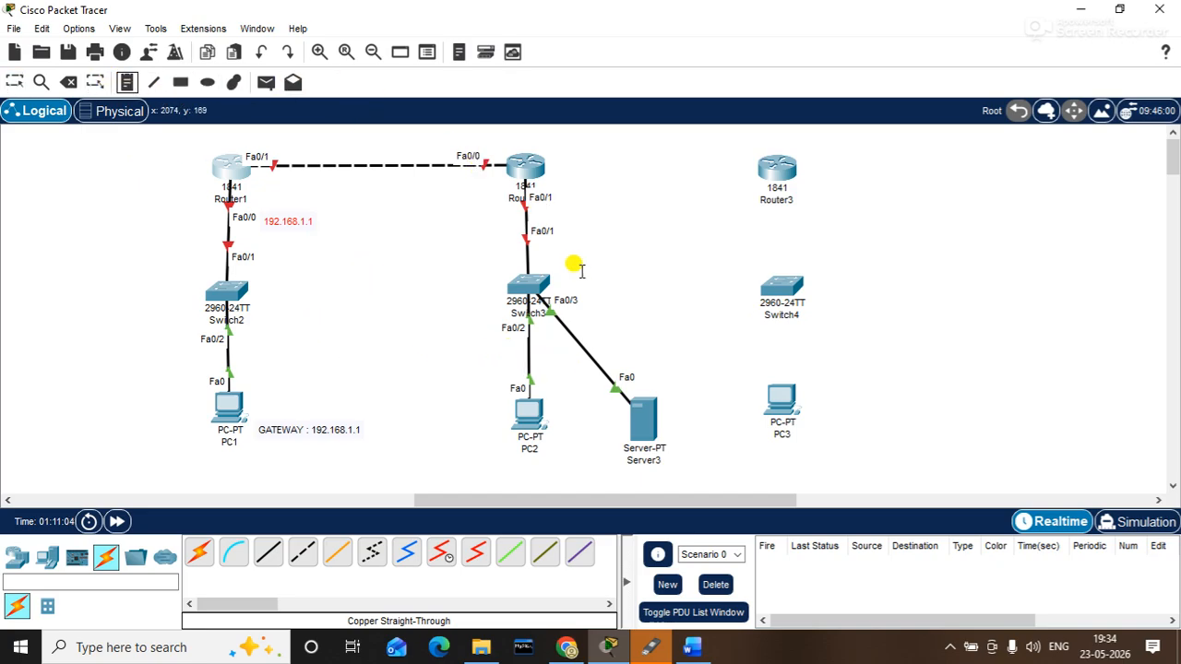
pyautogui.click(565, 197)
pyautogui.write('192.168')
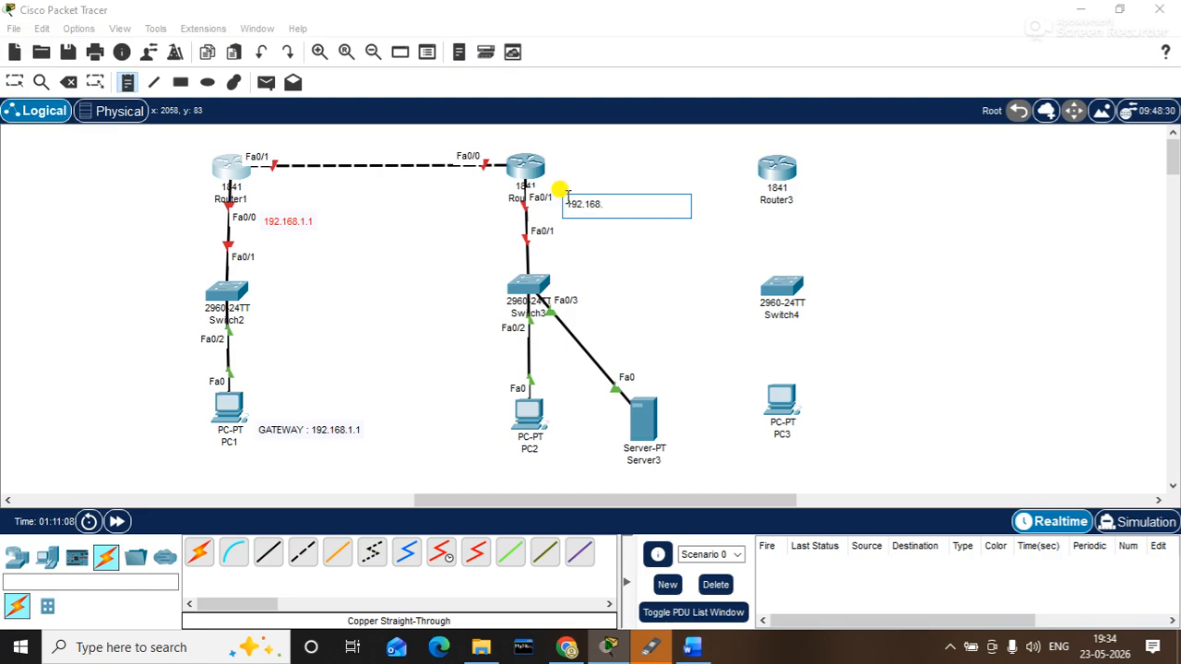
pyautogui.write('.2.2')
pyautogui.press('BackSpace')
pyautogui.write('1')
pyautogui.click(643, 292)
# - Add a 'GATEWAY : 192.168.2.1' note beside Server3
pyautogui.click(671, 427)
pyautogui.write('GATE')
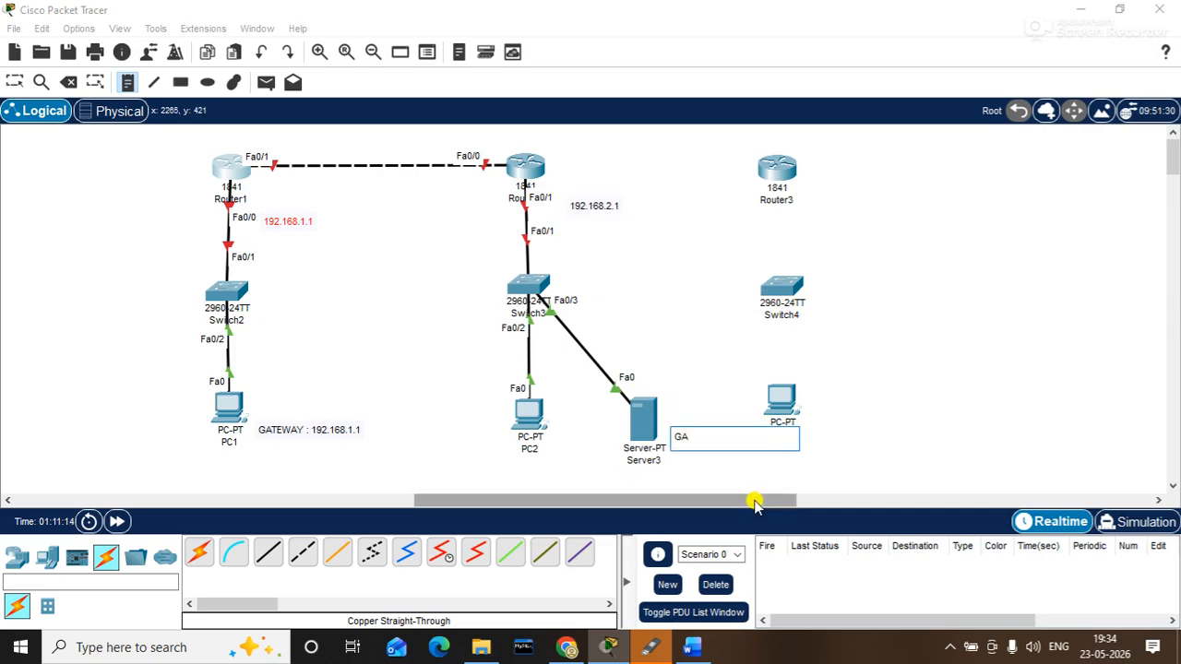
pyautogui.press('BackSpace')
pyautogui.write('EWAY : 192.168.2.1')
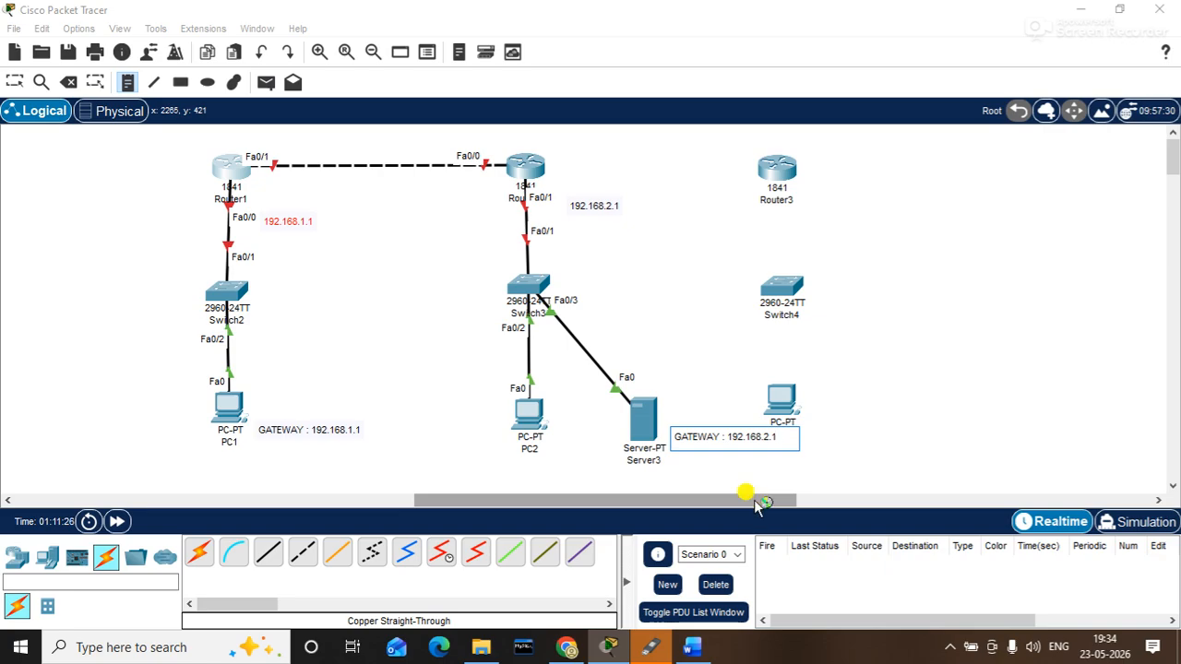
pyautogui.click(916, 370)
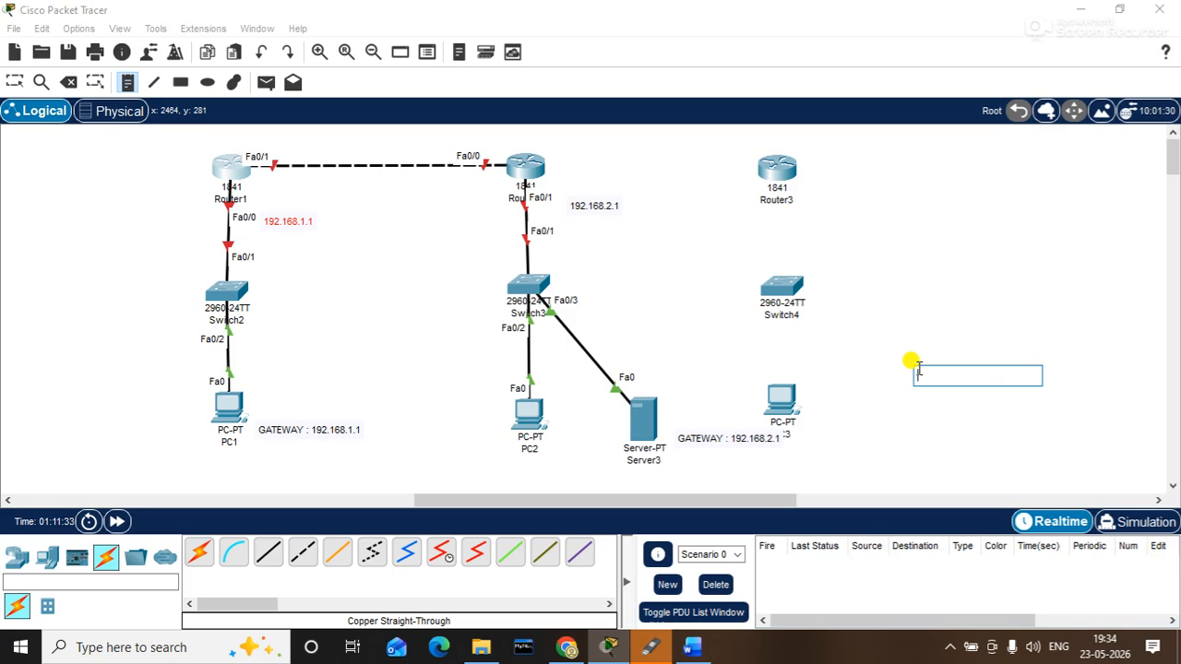
pyautogui.click(363, 490)
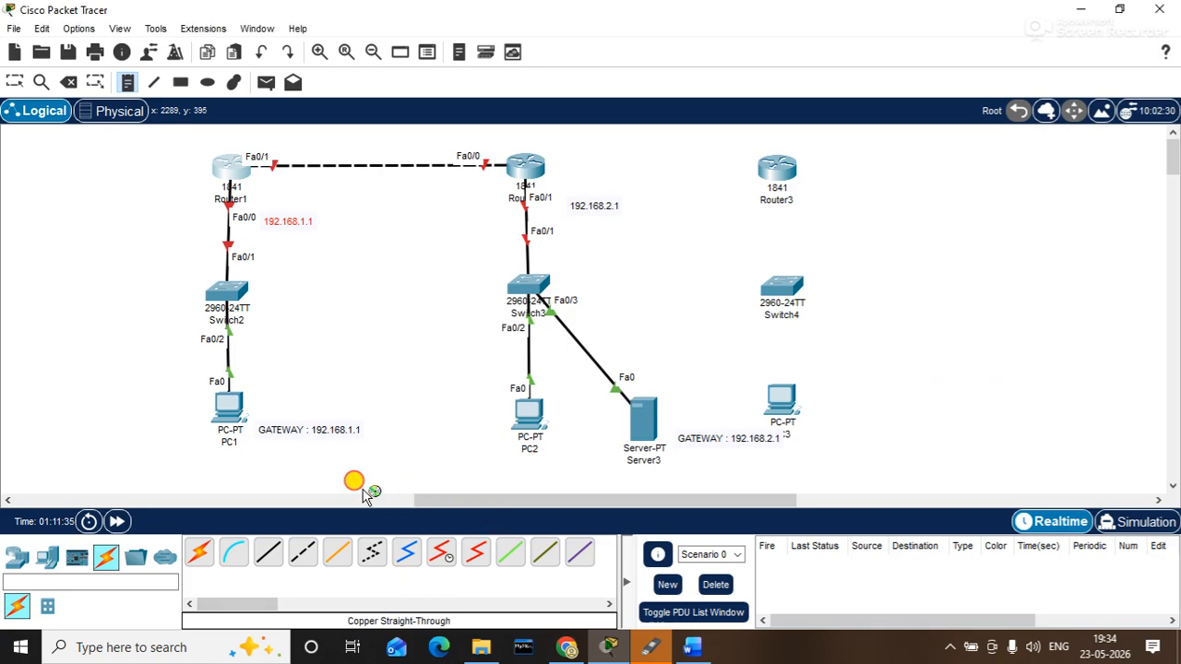
# - Scroll left to Router0, the TFTP SERVER and the laptops, cancelling the empty note
pyautogui.moveTo(442, 500); pyautogui.dragTo(126, 490)
pyautogui.click(282, 323)
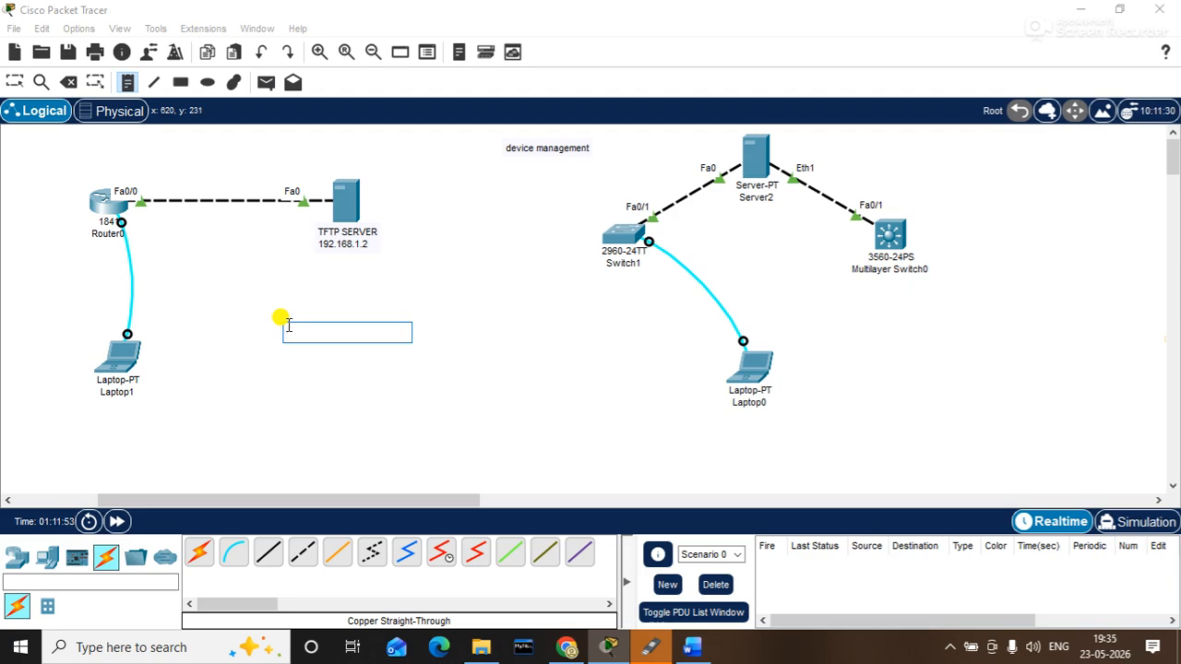
pyautogui.press('Escape')
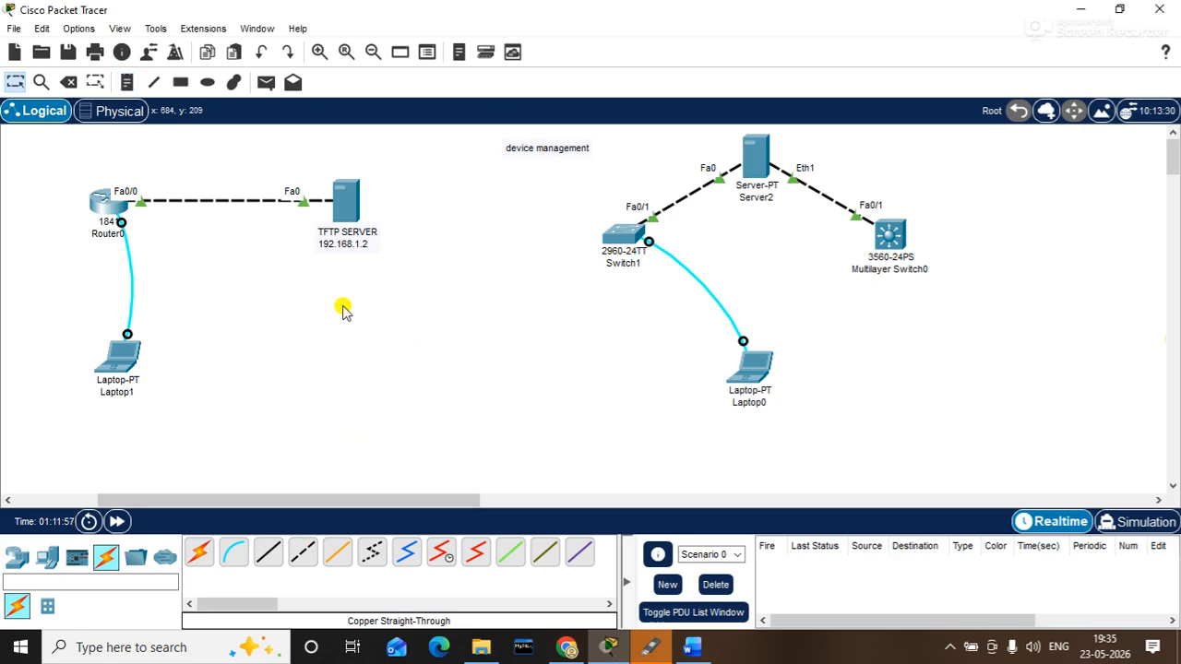
# - Open Laptop1's Terminal settings (9600 bps, 8 data bits, no parity, 1 stop bit)
pyautogui.click(118, 353)
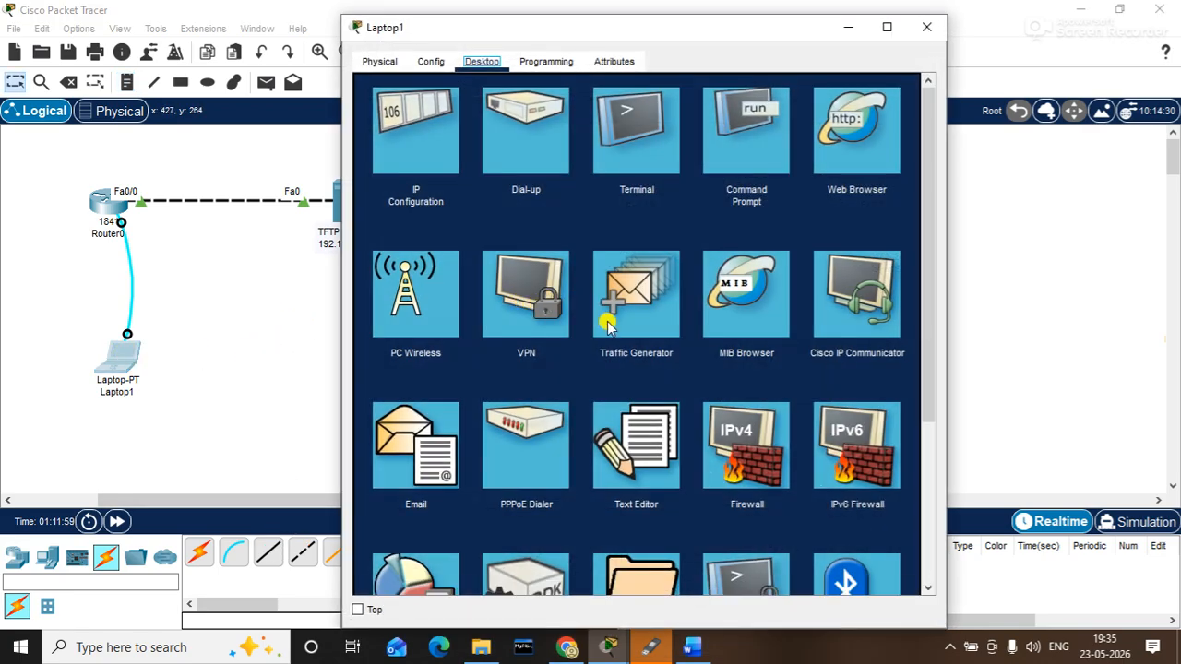
pyautogui.click(745, 155)
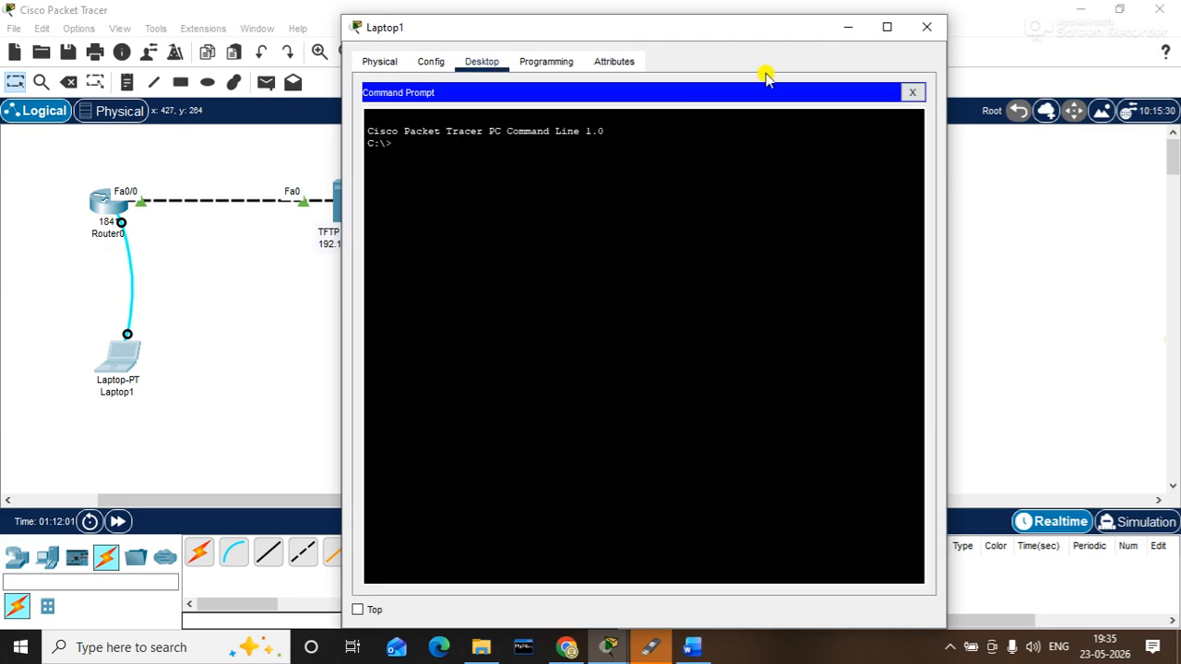
pyautogui.click(915, 93)
pyautogui.click(658, 139)
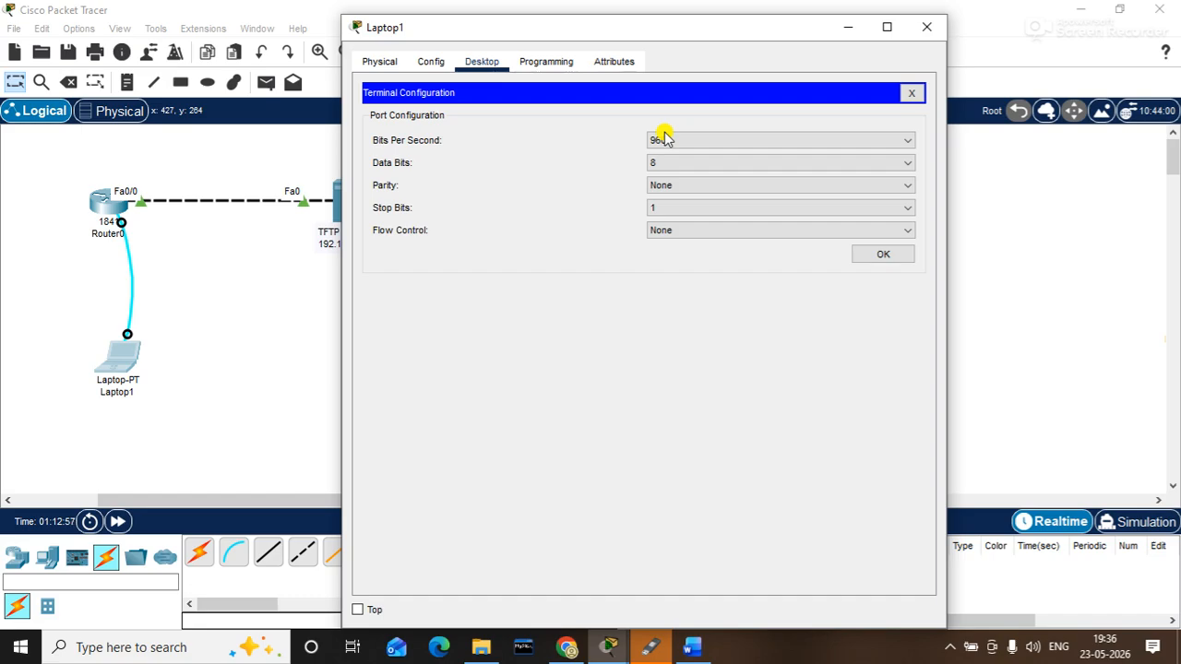
# - Connect Laptop1's terminal to R1 with default console settings and widen the terminal window
pyautogui.click(883, 259)
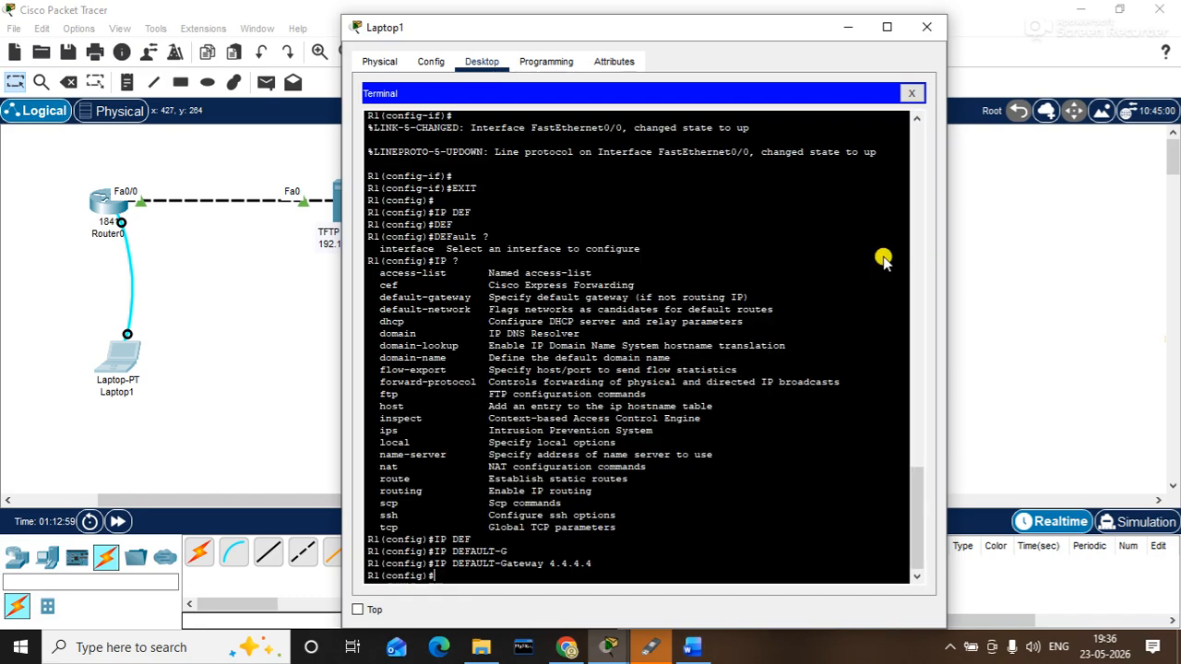
pyautogui.moveTo(578, 34); pyautogui.dragTo(677, 25)
pyautogui.moveTo(1041, 158); pyautogui.dragTo(1168, 189)
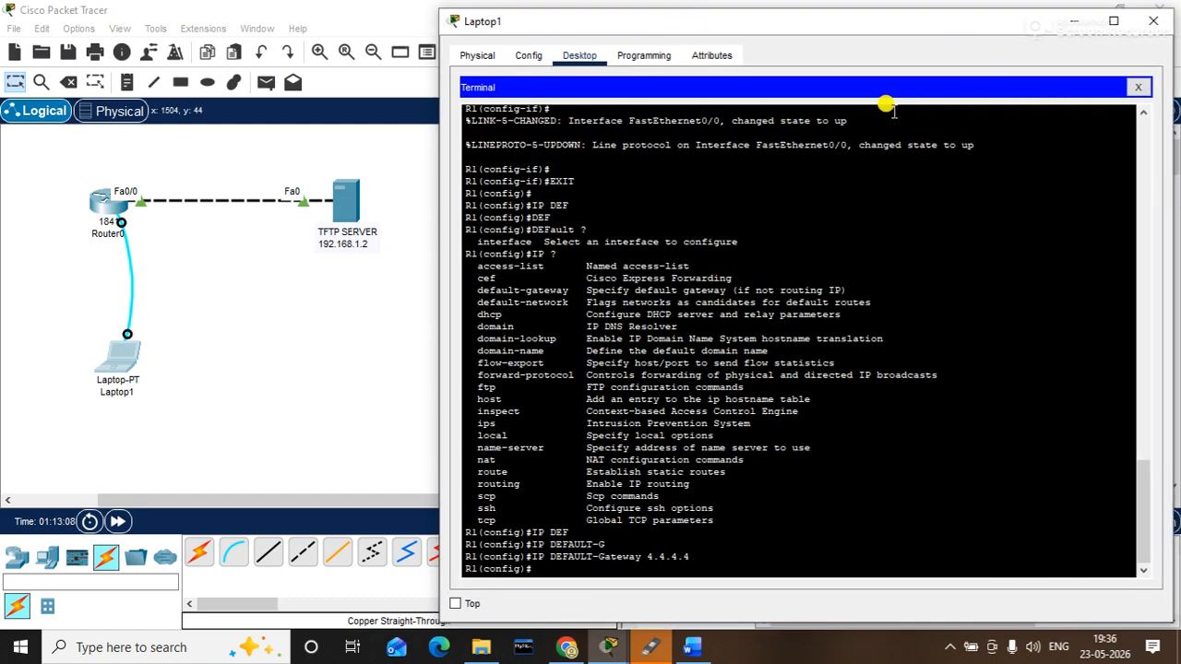
pyautogui.moveTo(678, 23); pyautogui.dragTo(650, 21)
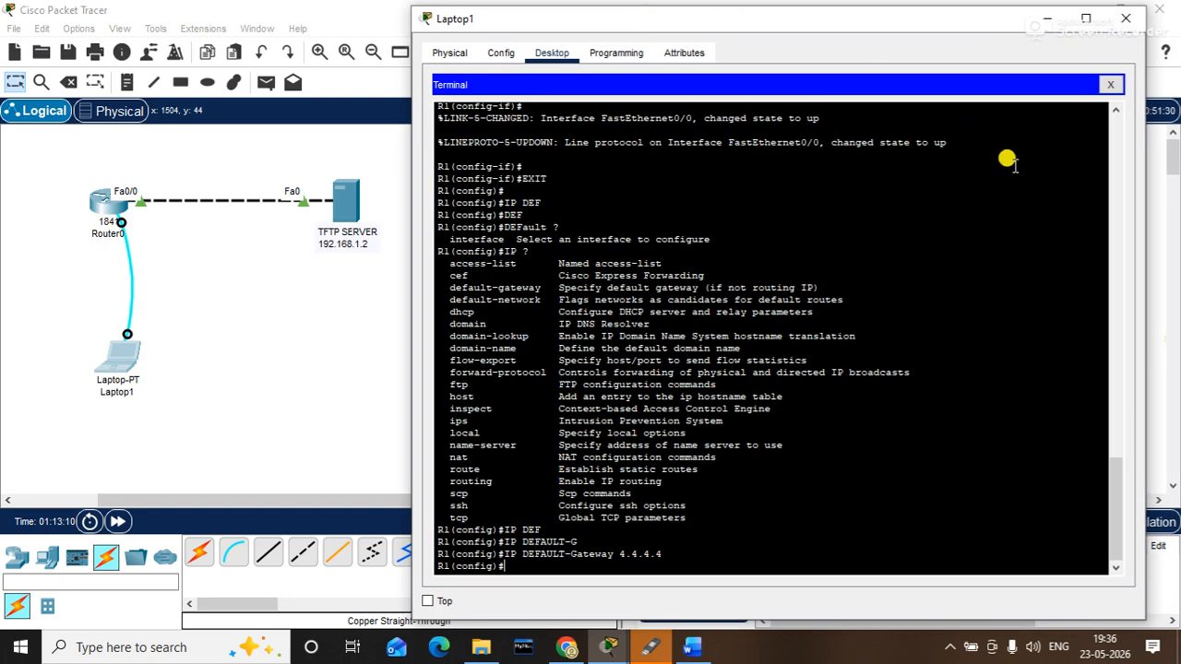
pyautogui.moveTo(1145, 183); pyautogui.dragTo(1170, 184)
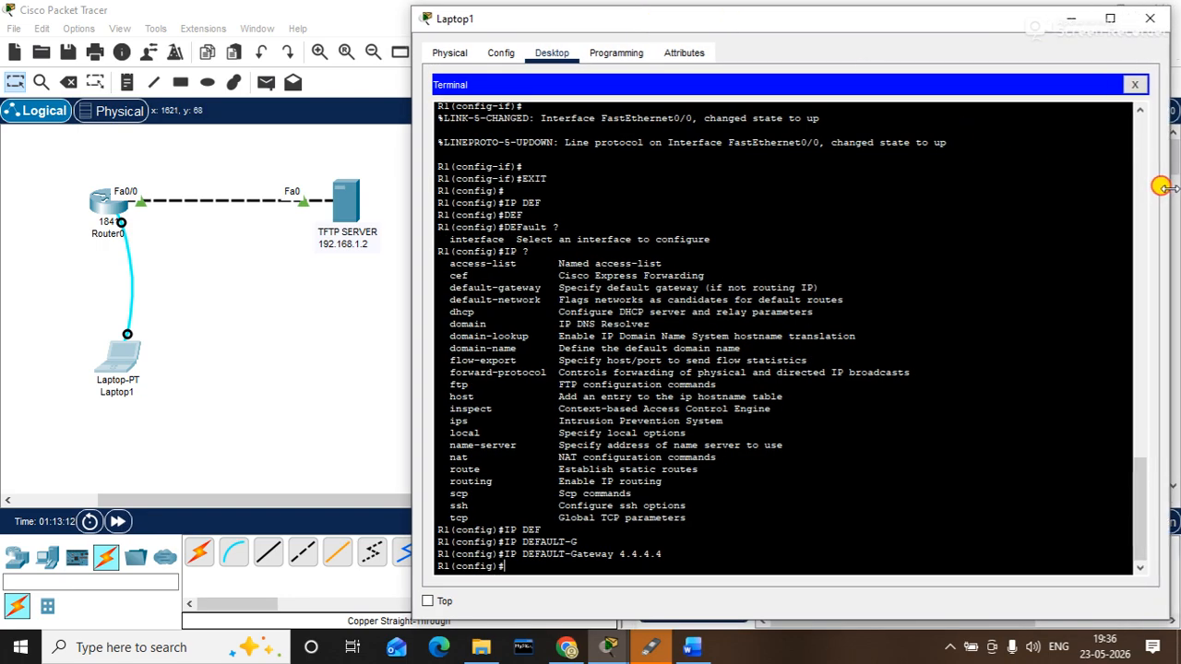
pyautogui.press('Return')
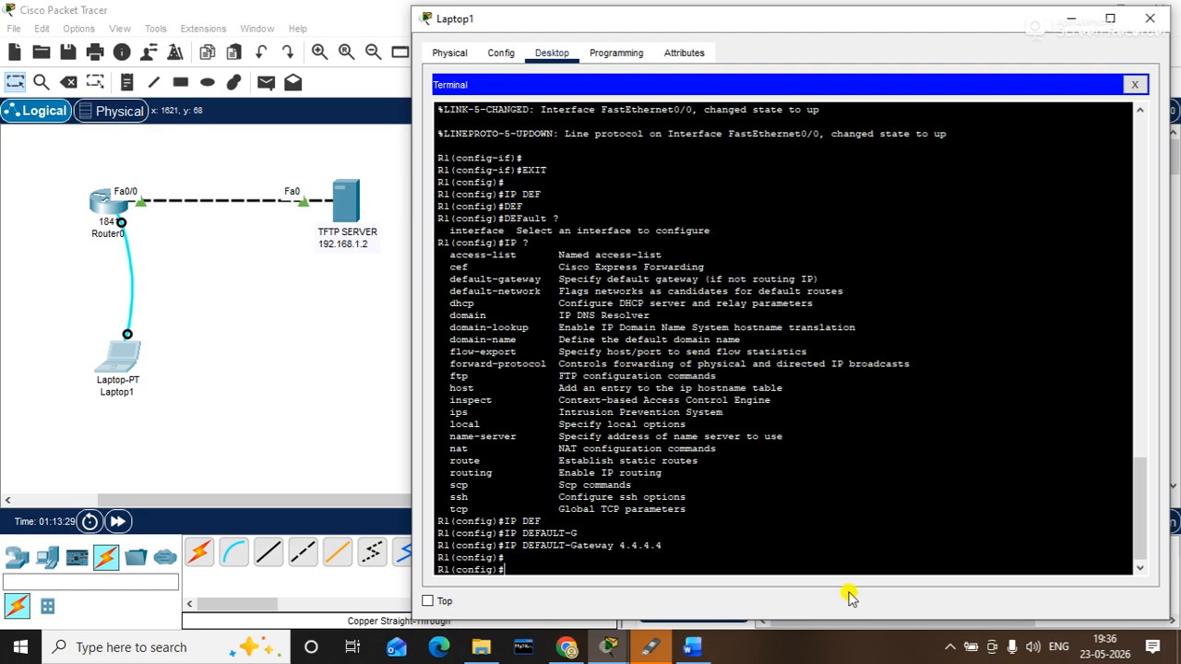
# - Hide the Rufus window and bring back a fresh R1(config)# prompt
pyautogui.click(655, 648)
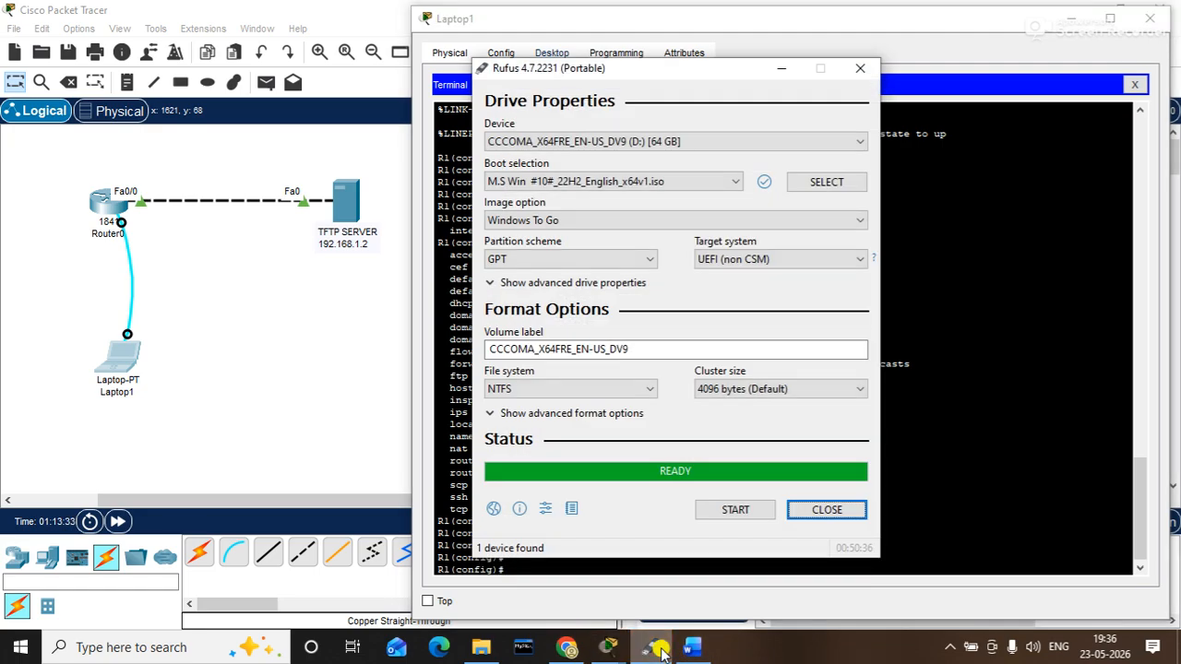
pyautogui.click(778, 67)
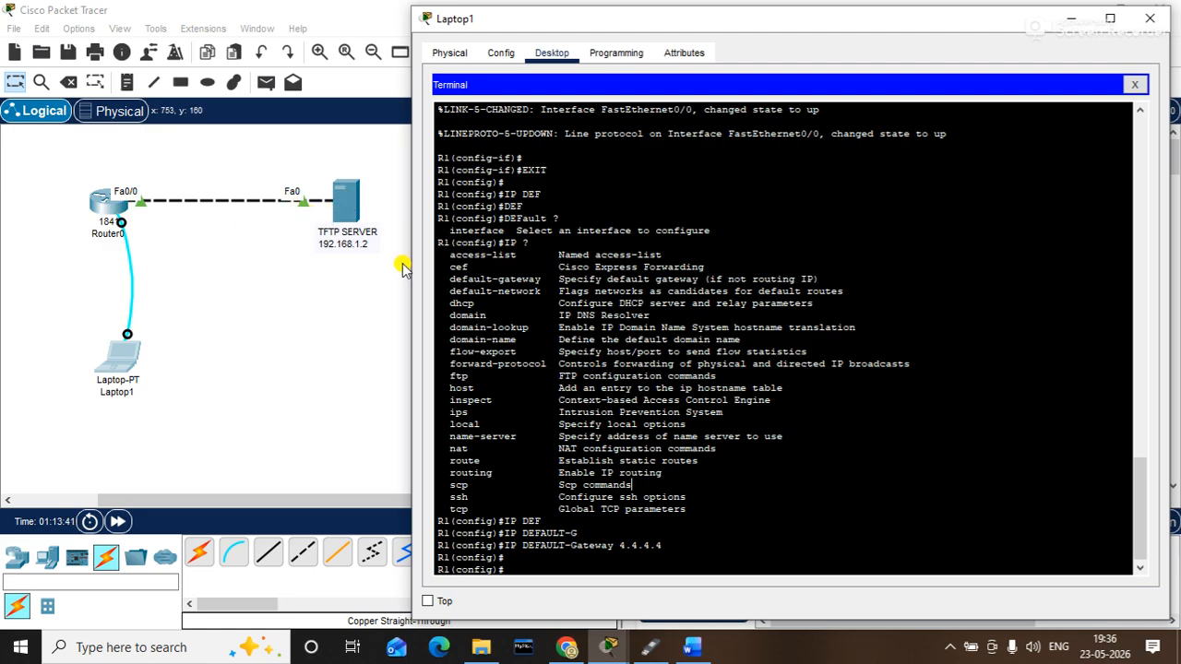
pyautogui.press('Return')
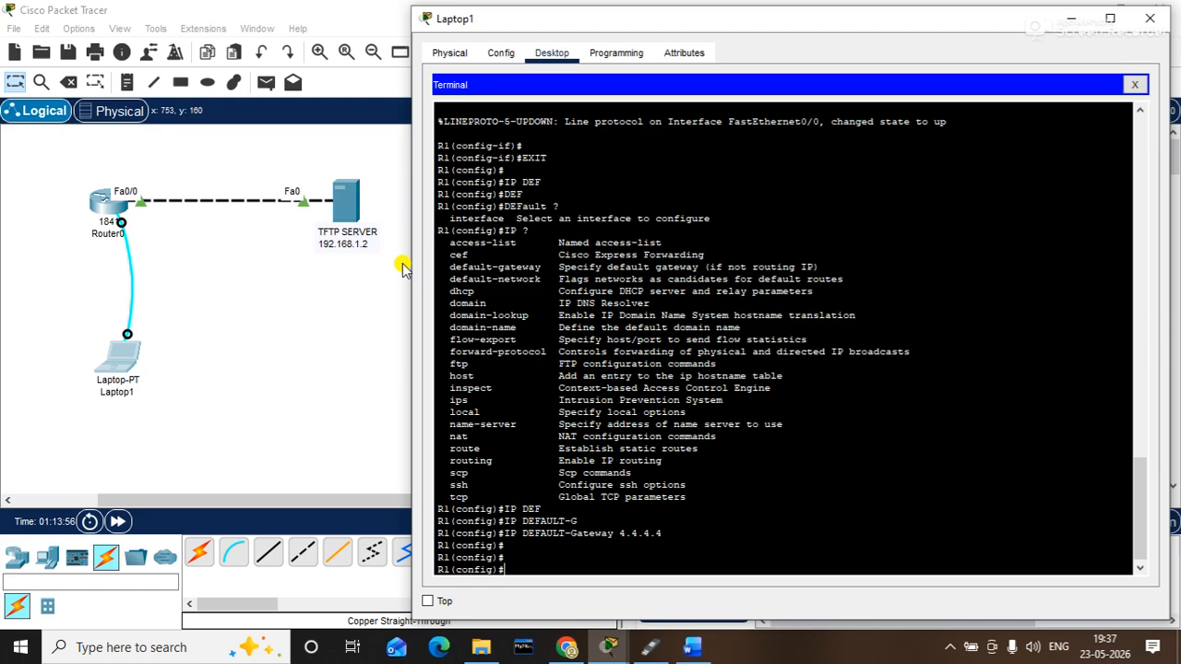
# - Create a local username with a password on R1, then type ip domain-name hub.net
pyautogui.write('USR')
pyautogui.press('BackSpace')
pyautogui.write('ER')
pyautogui.write('NAME')
pyautogui.write(' gulshan')
pyautogui.write('[pas')
pyautogui.press('BackSpace')
pyautogui.press('BackSpace')
pyautogui.press('BackSpace')
pyautogui.press('BackSpace')
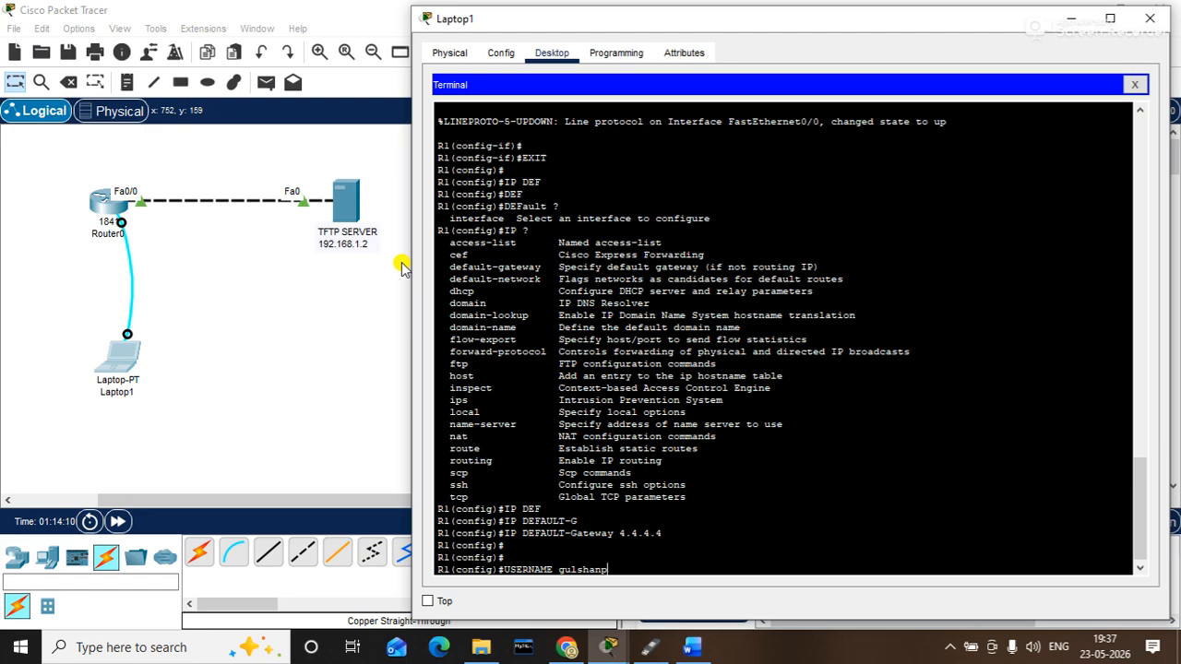
pyautogui.write('oa')
pyautogui.press('BackSpace')
pyautogui.press('BackSpace')
pyautogui.write('password abc')
pyautogui.press('Return')
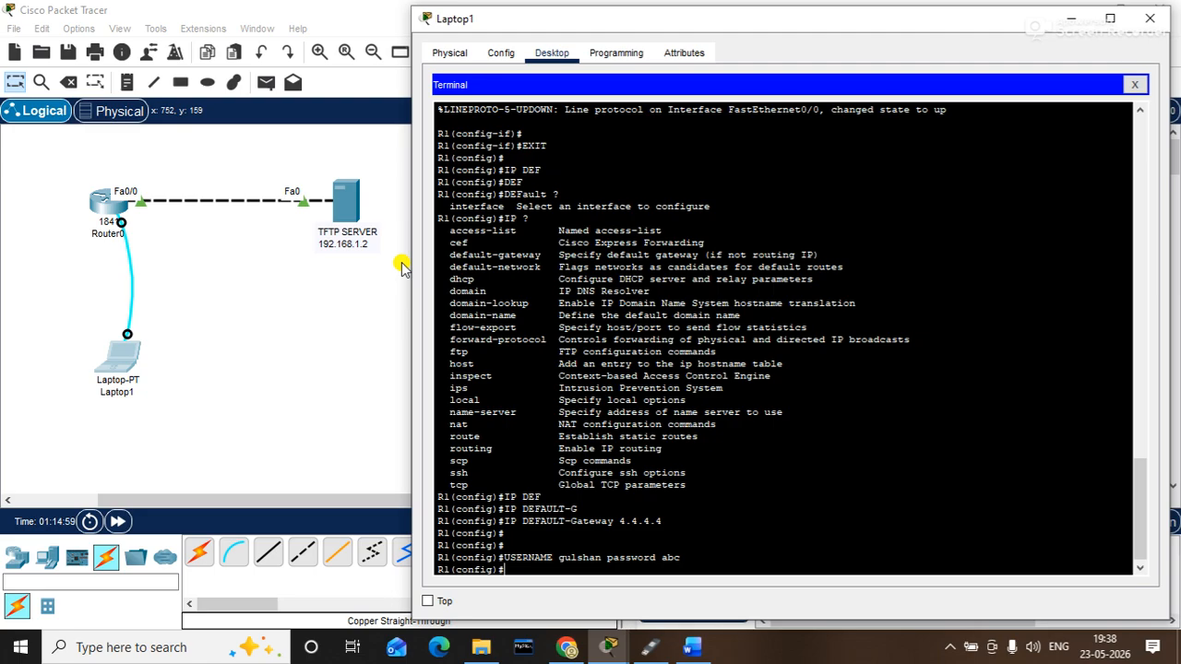
pyautogui.write('ip domain-name hub')
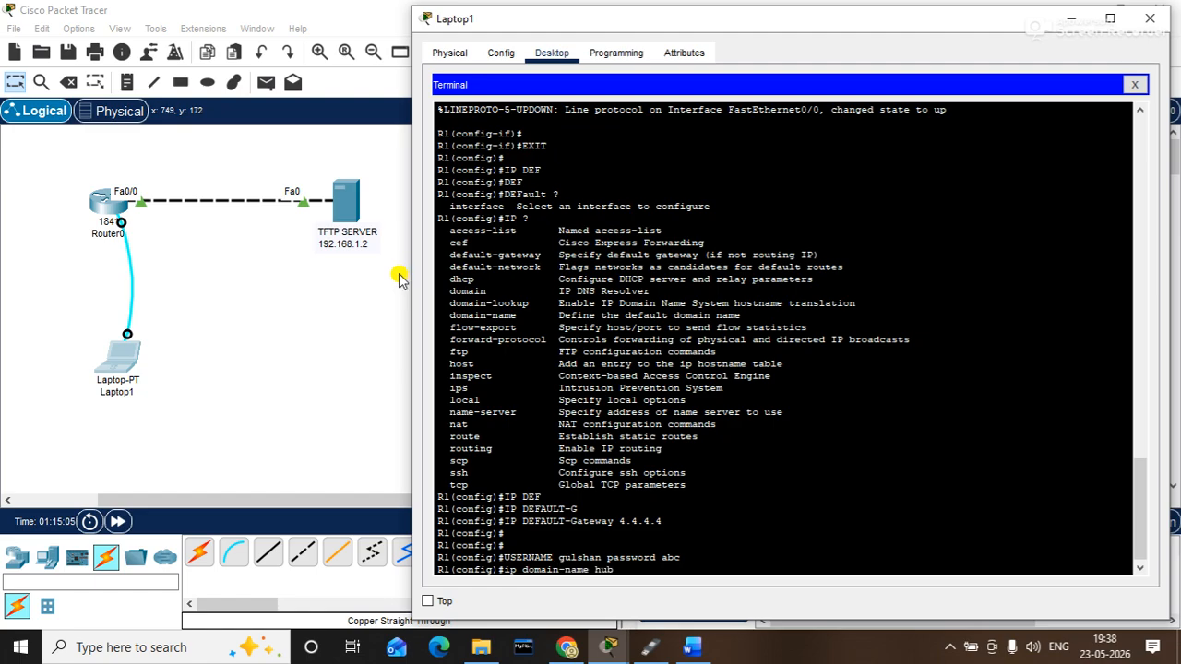
pyautogui.write('.net')
# - Submit ip domain-name hub.net so R1's domain becomes hub.net
pyautogui.press('Return')
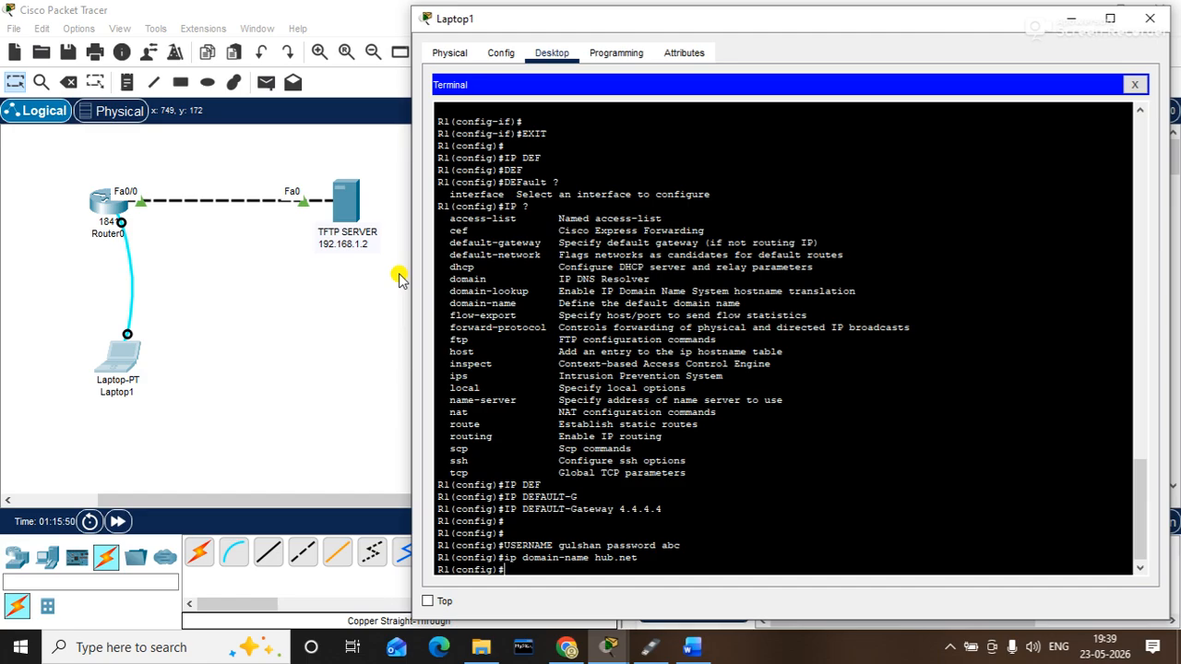
# - Enter line vty 0 15 to configure R1's VTY lines 0 to 15
pyautogui.write('line vty')
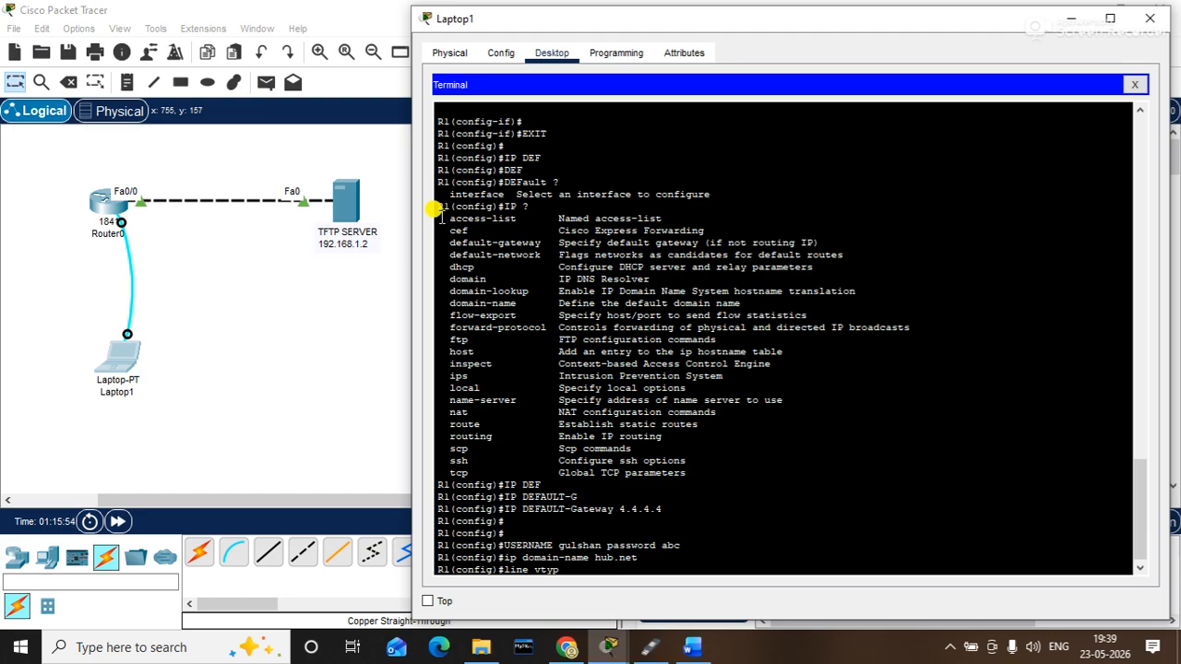
pyautogui.write(' 0 15')
pyautogui.press('Return')
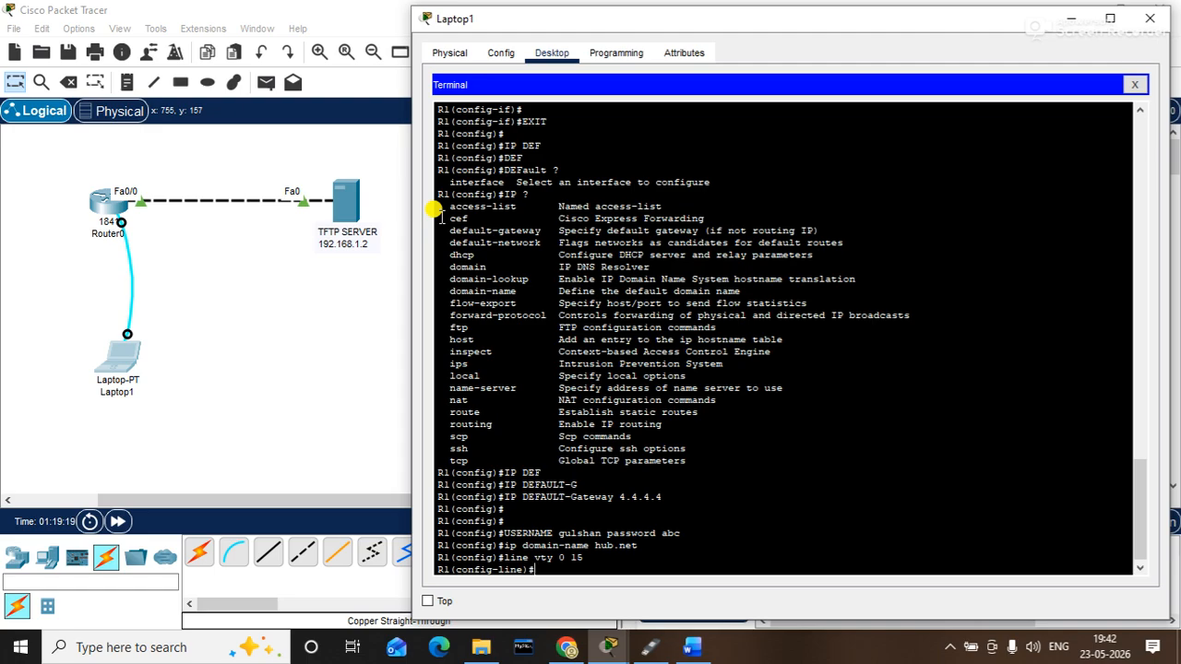
# - Apply transport input ssh and login local to the VTY lines, then exit to R1(config)#
pyautogui.write('passw')
pyautogui.press('BackSpace')
pyautogui.press('BackSpace')
pyautogui.press('BackSpace')
pyautogui.press('BackSpace')
pyautogui.press('BackSpace')
pyautogui.write('transport input ssh')
pyautogui.press('Return')
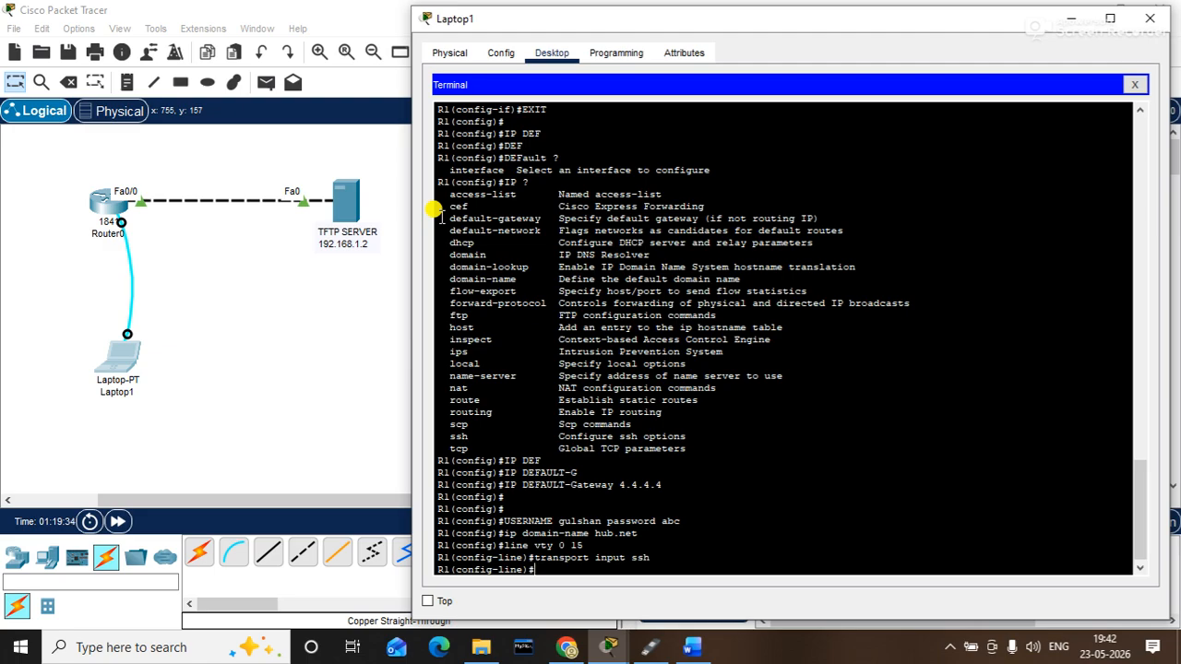
pyautogui.write('login local')
pyautogui.press('Return')
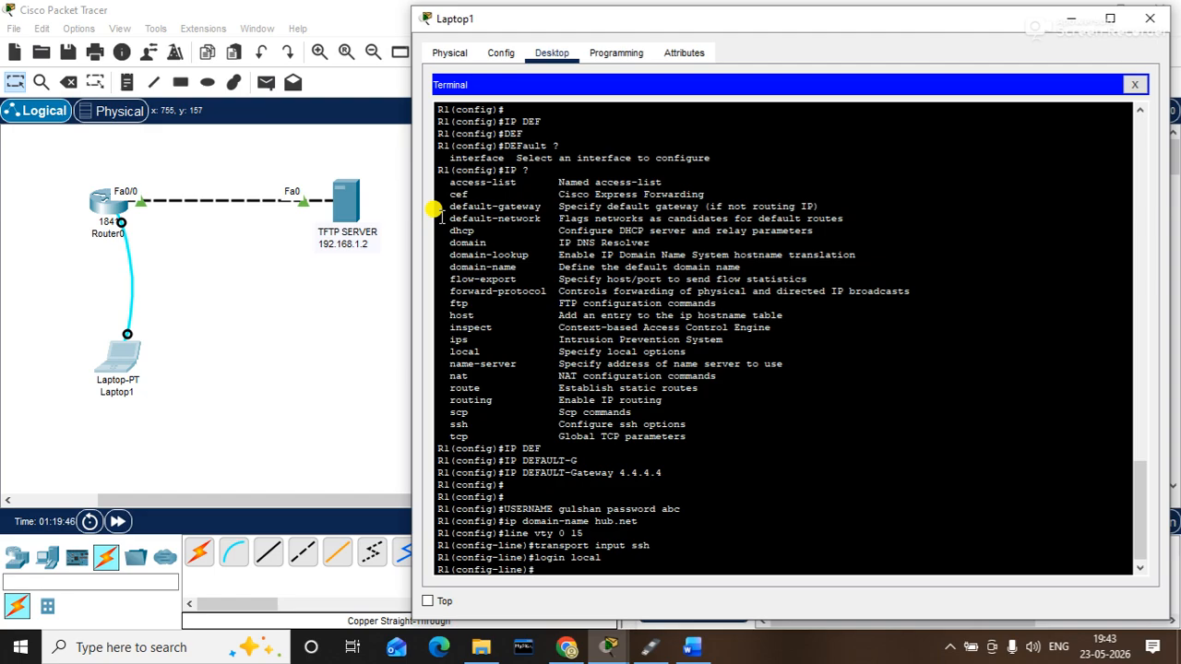
pyautogui.write('exit')
pyautogui.press('Return')
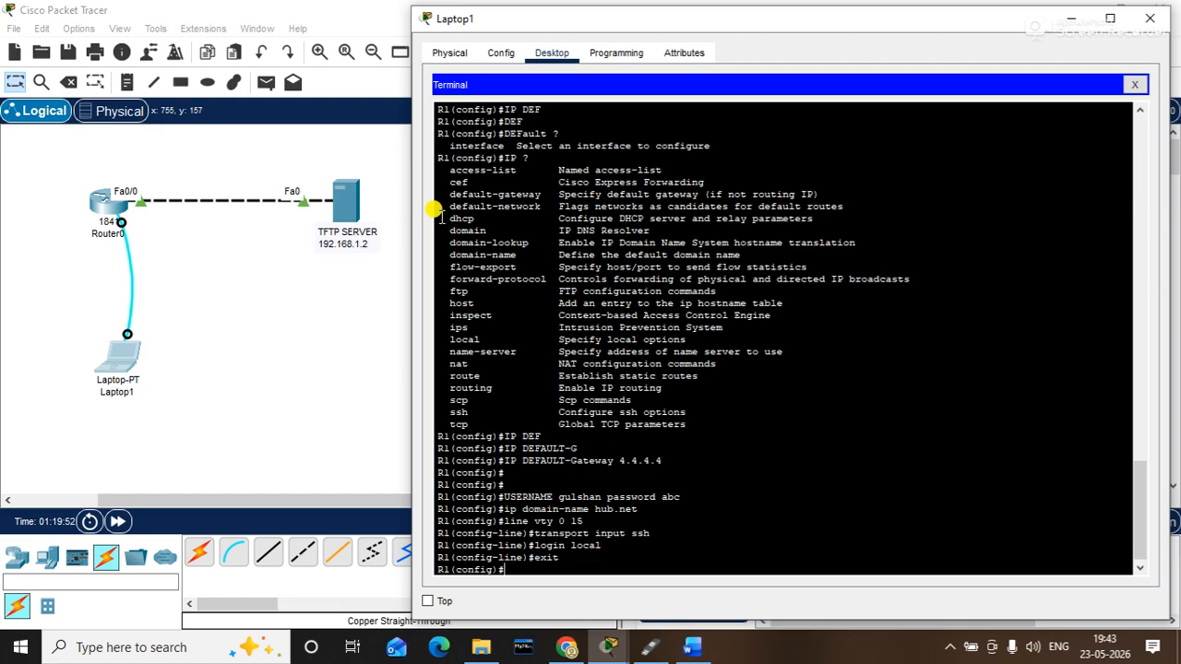
# - Run crypto key generate rsa on R1, accepting the default 512-bit modulus
pyautogui.write('cry')
pyautogui.press('Tab')
pyautogui.write('ke')
pyautogui.press('Tab')
pyautogui.write('ge')
pyautogui.press('Tab')
pyautogui.write('r')
pyautogui.press('Tab')
pyautogui.press('Return')
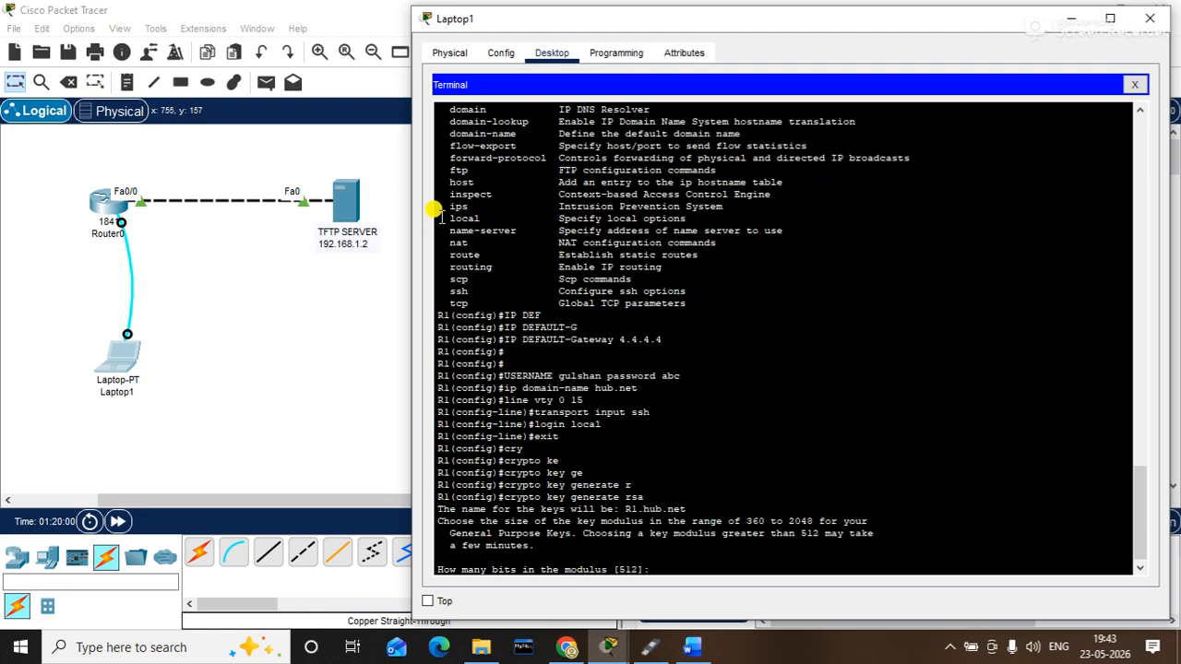
pyautogui.press('Return')
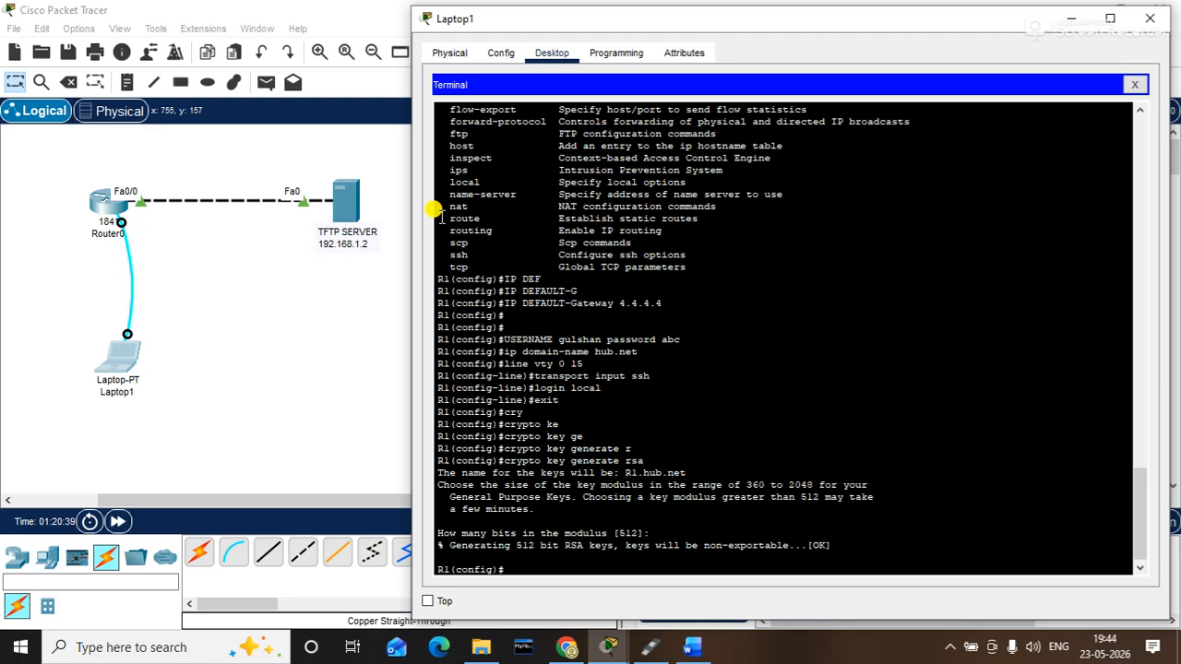
pyautogui.click(127, 82)
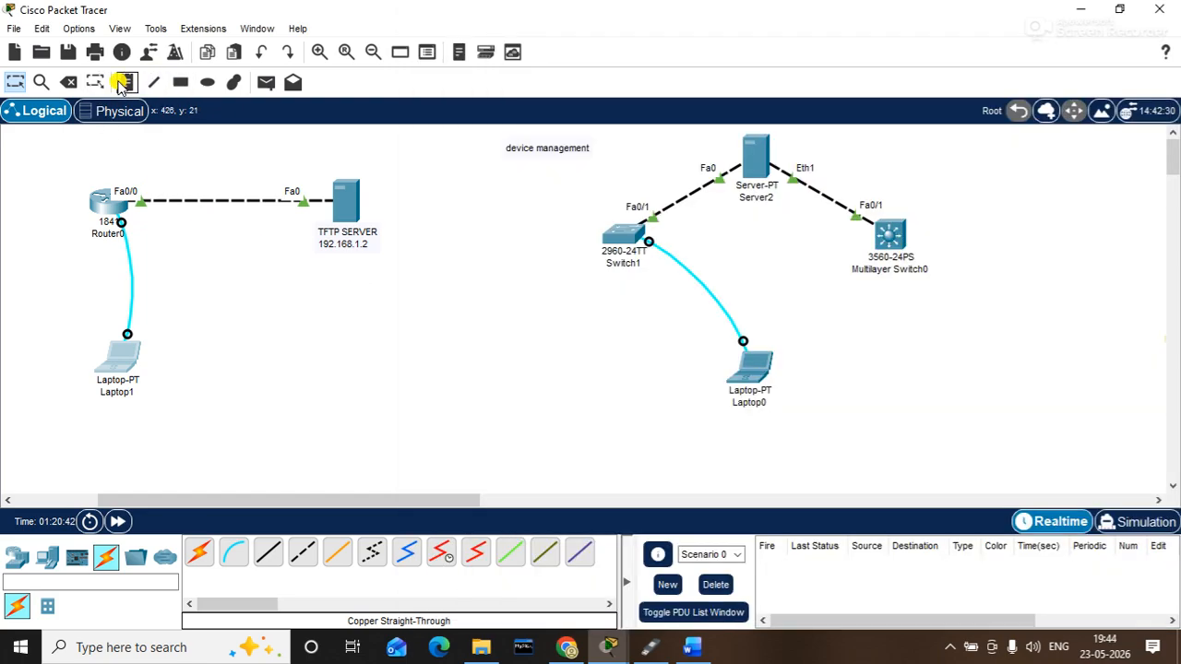
# - Add a canvas note listing hostname change, set ip address, port up, enable ssh, enable access mode password
pyautogui.click(217, 265)
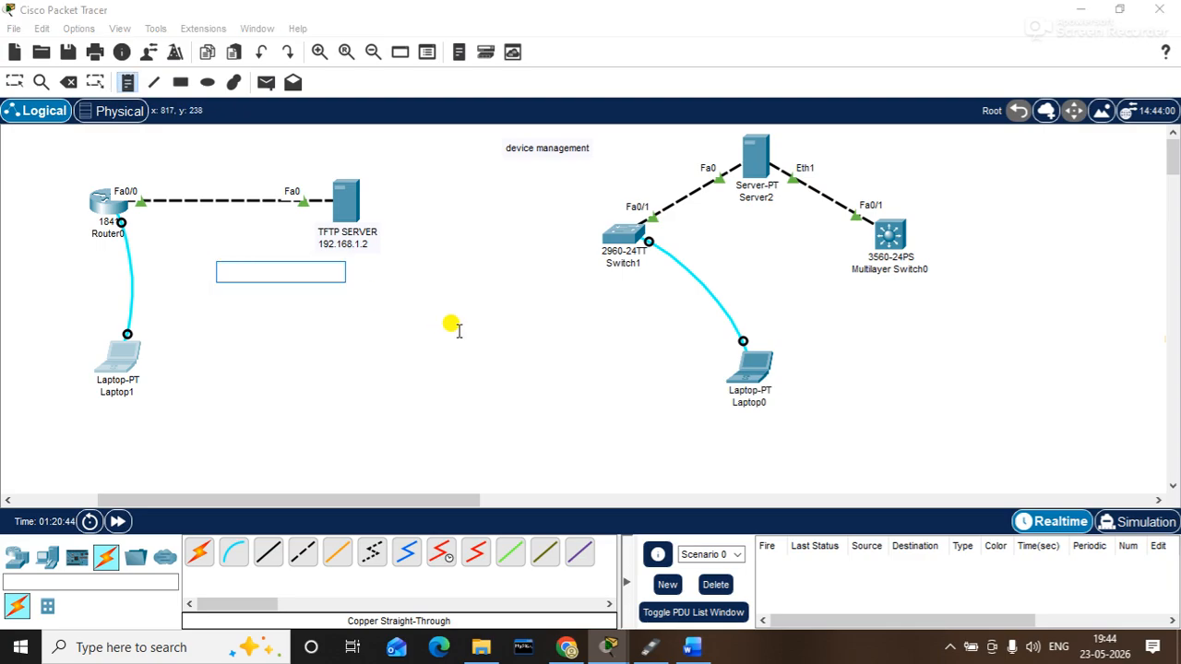
pyautogui.write('1. hostname')
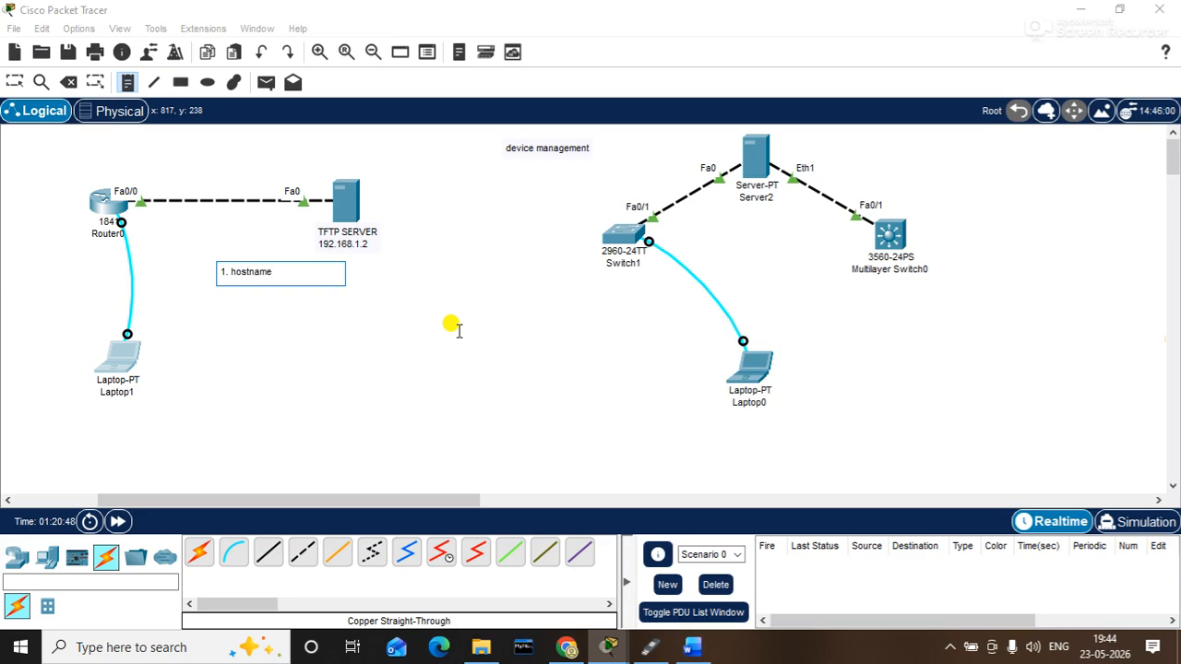
pyautogui.write(' change')
pyautogui.press('Return')
pyautogui.write('2.')
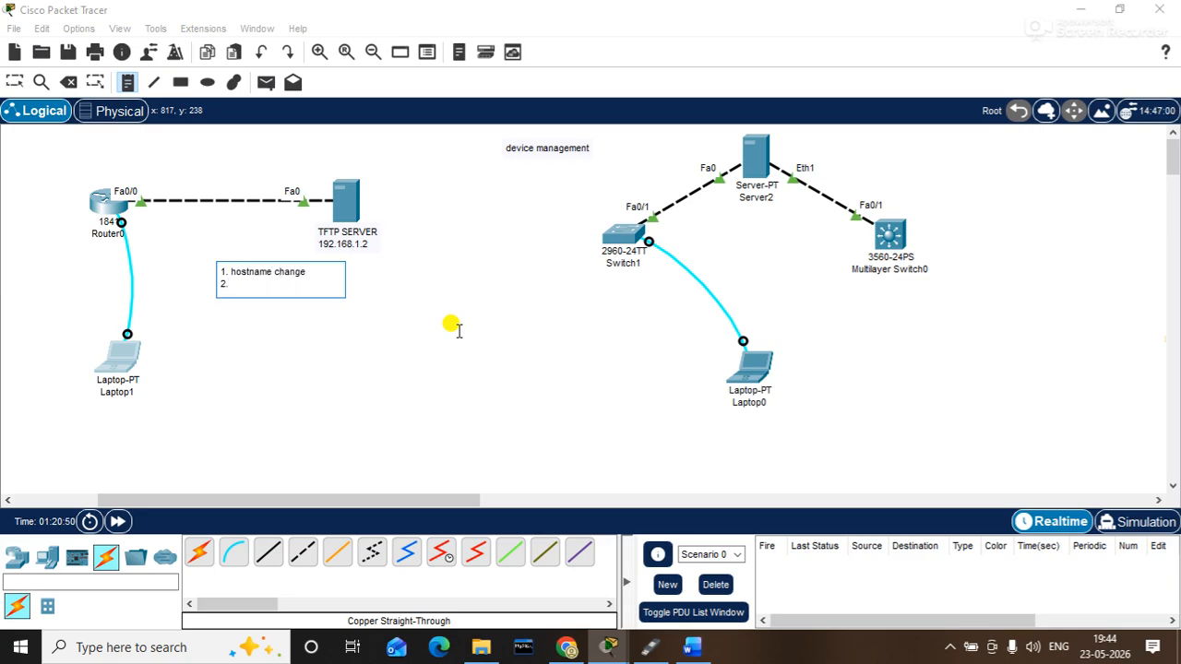
pyautogui.write(' set ip address')
pyautogui.press('Return')
pyautogui.write('3. port up')
pyautogui.press('Return')
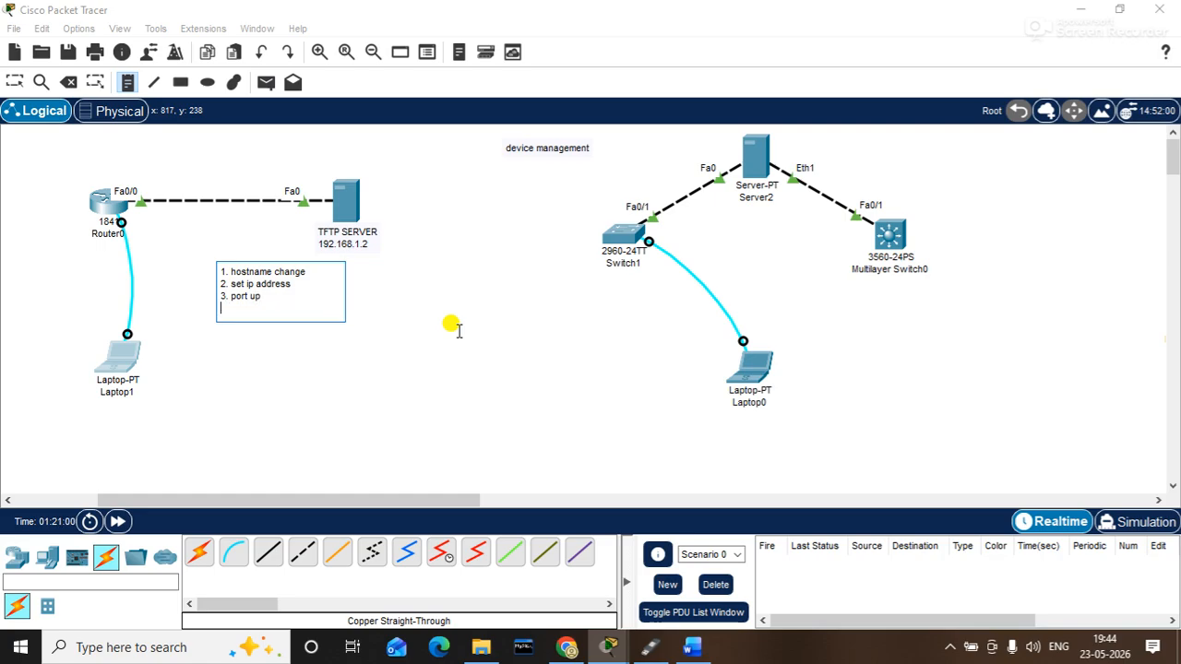
pyautogui.write('4. enable ssdh')
pyautogui.press('BackSpace')
pyautogui.write('h')
pyautogui.press('Return')
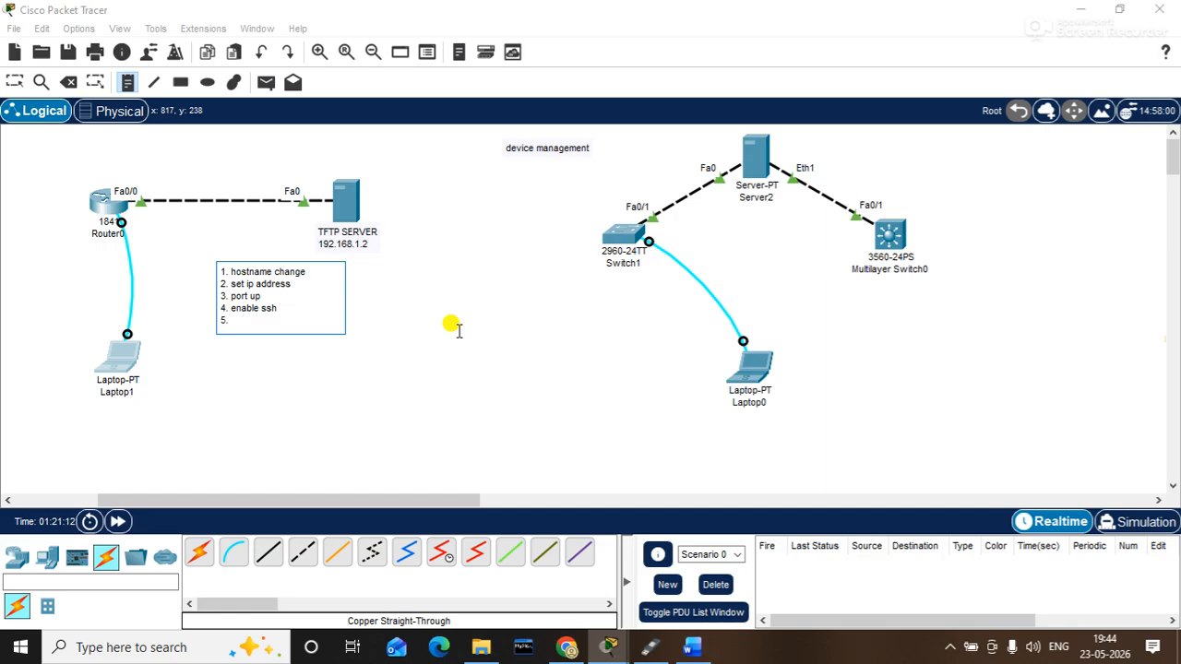
pyautogui.write('enable access mode')
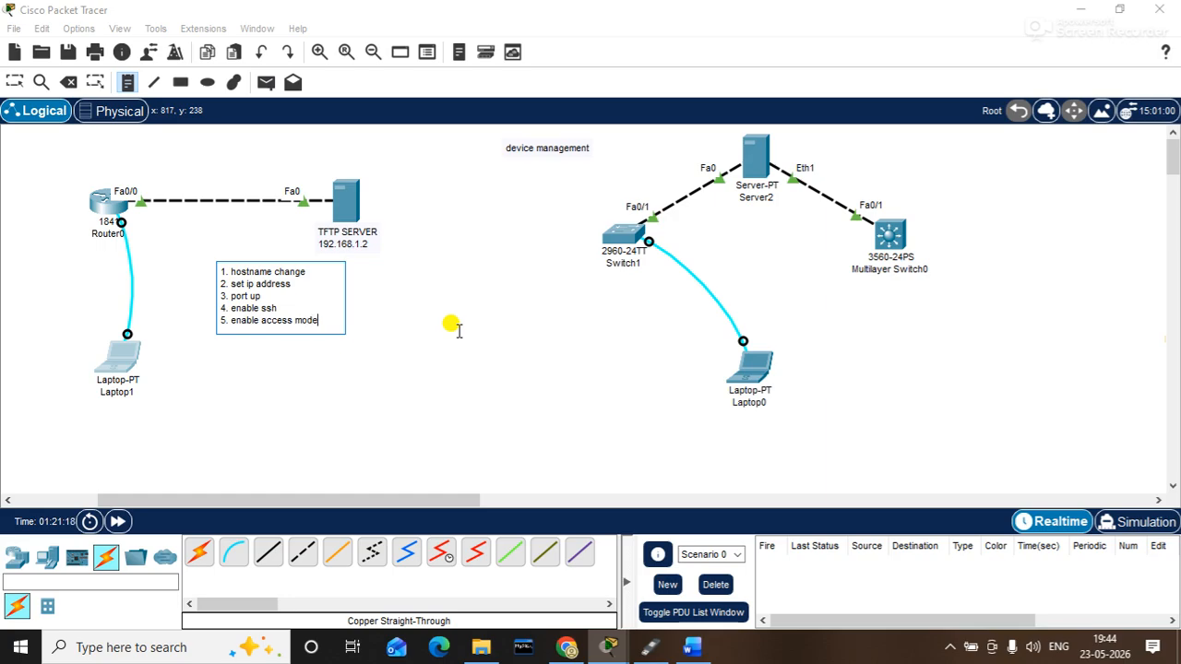
pyautogui.write(' password')
# - Add note lines 6-9: enable console mode password, backup running config, backup startup config, backup ios file
pyautogui.press('Return')
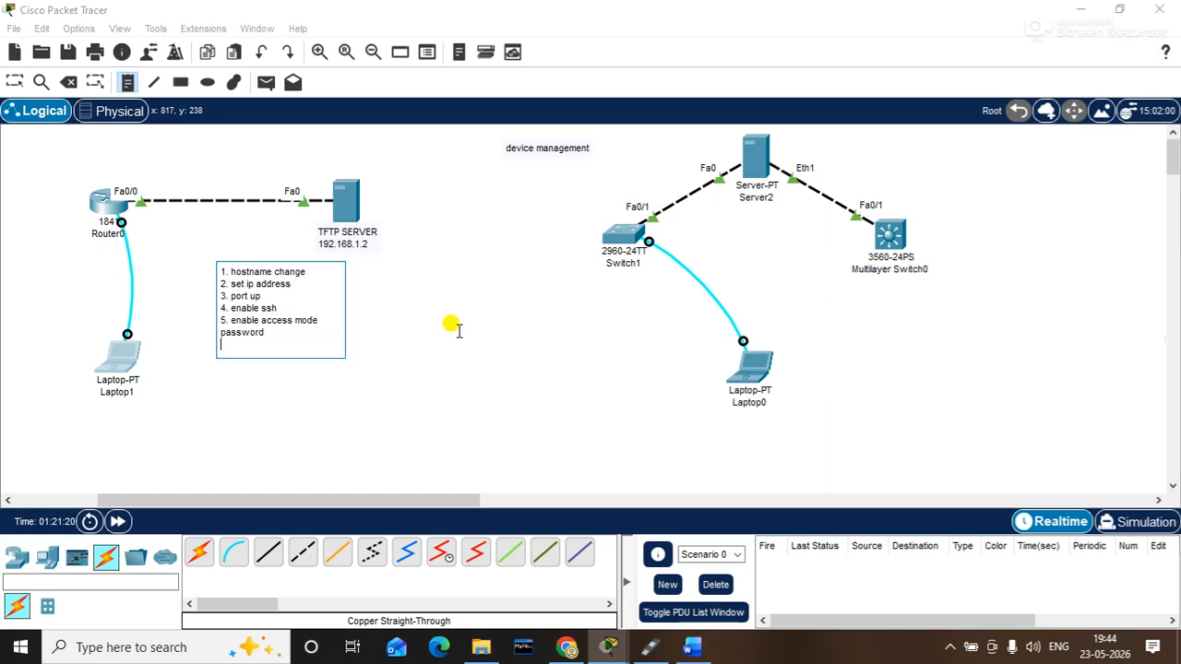
pyautogui.write('6. enable console mode password')
pyautogui.press('Return')
pyautogui.write('7')
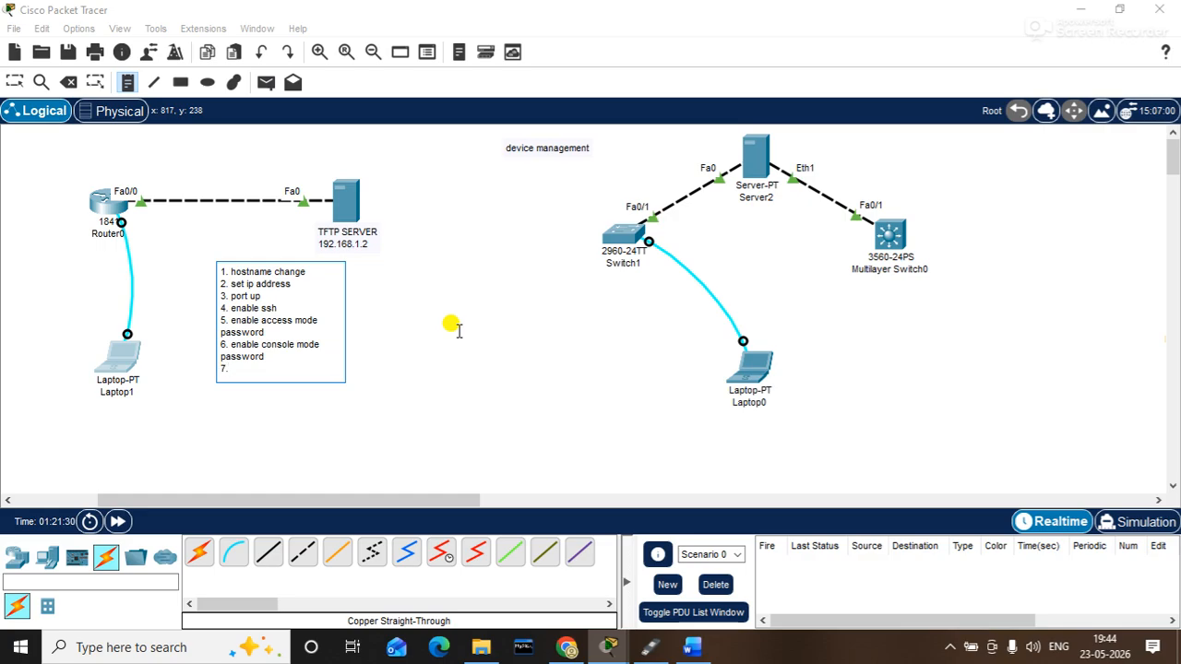
pyautogui.write('. backup running config')
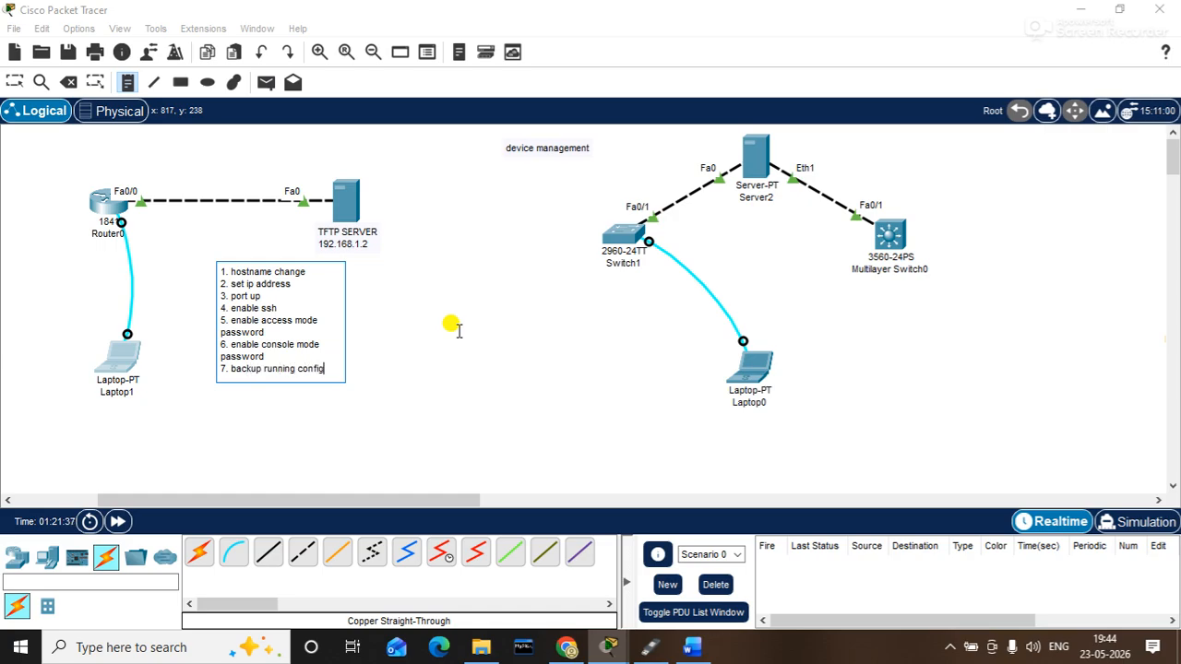
pyautogui.press('Return')
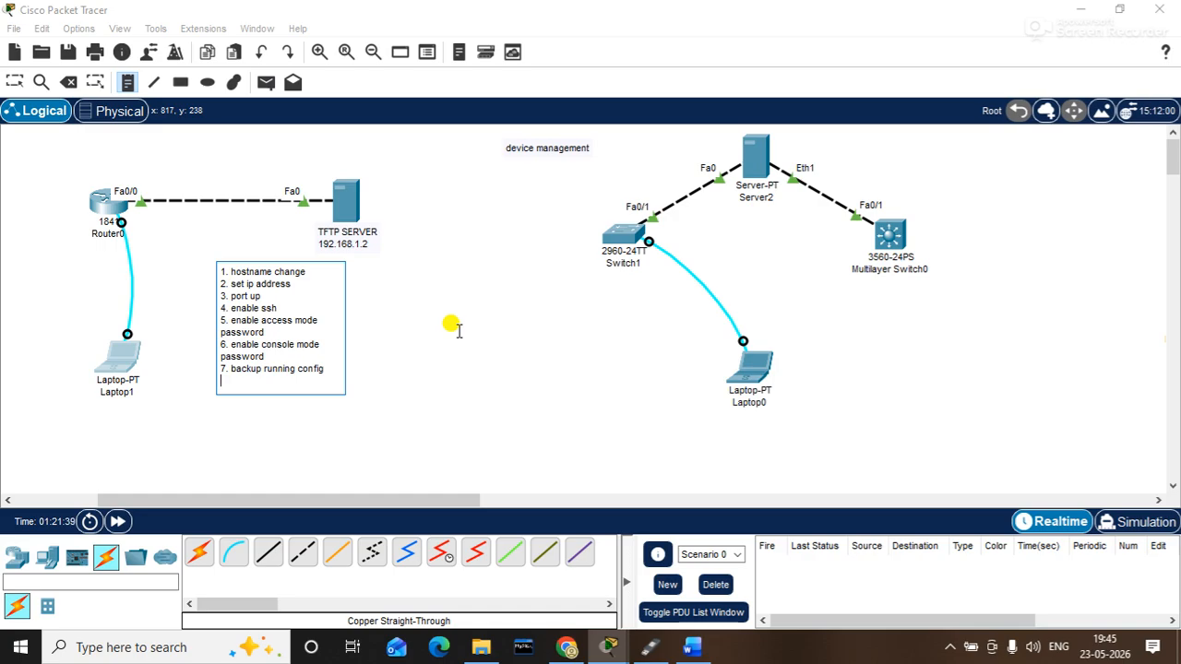
pyautogui.write('8. backup cstar')
pyautogui.press('BackSpace')
pyautogui.press('BackSpace')
pyautogui.press('BackSpace')
pyautogui.press('BackSpace')
pyautogui.press('BackSpace')
pyautogui.write('startup config')
pyautogui.press('Return')
pyautogui.write('9.')
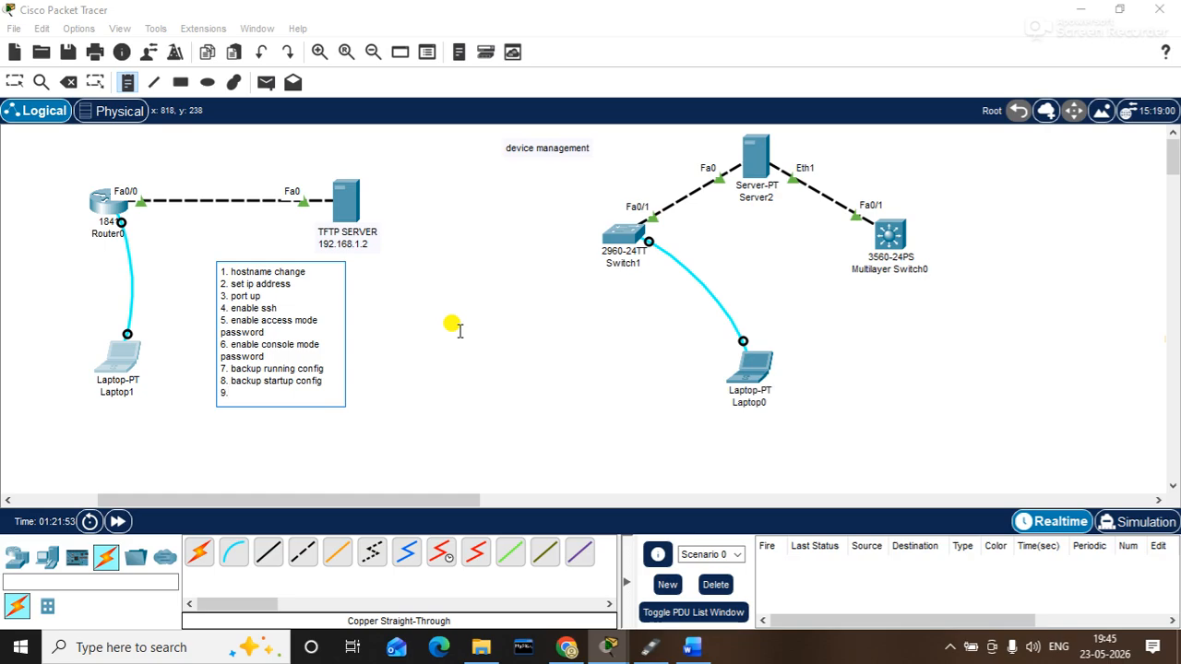
pyautogui.write(' backup ios file')
# - Add note lines 10-12: reboot, password break, os installation
pyautogui.press('Return')
pyautogui.write('10.')
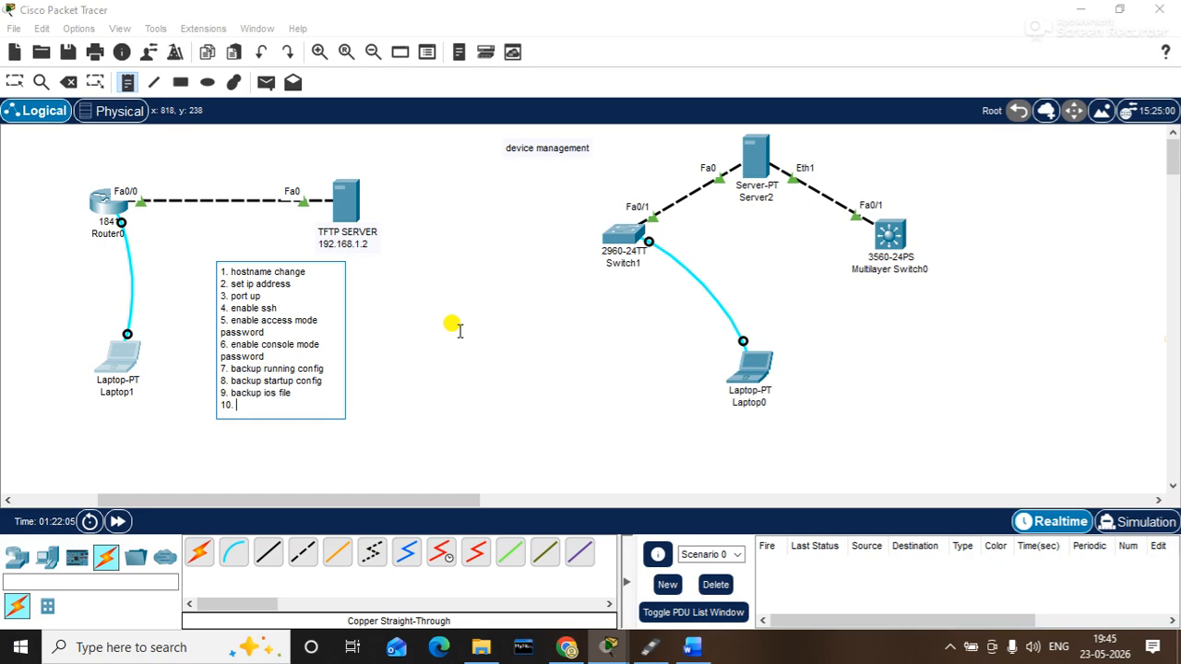
pyautogui.write('pass')
pyautogui.press('BackSpace')
pyautogui.press('BackSpace')
pyautogui.press('BackSpace')
pyautogui.press('BackSpace')
pyautogui.write('pass')
pyautogui.press('BackSpace')
pyautogui.press('BackSpace')
pyautogui.press('BackSpace')
pyautogui.press('BackSpace')
pyautogui.write('reboot')
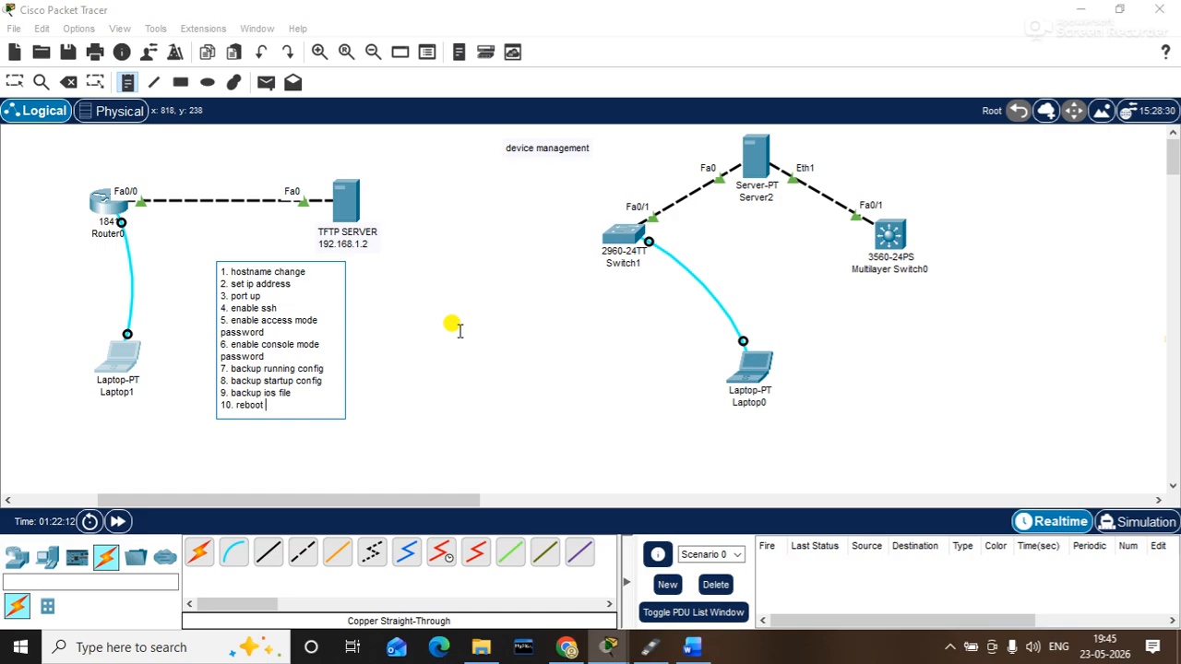
pyautogui.press('Return')
pyautogui.write('11. password break')
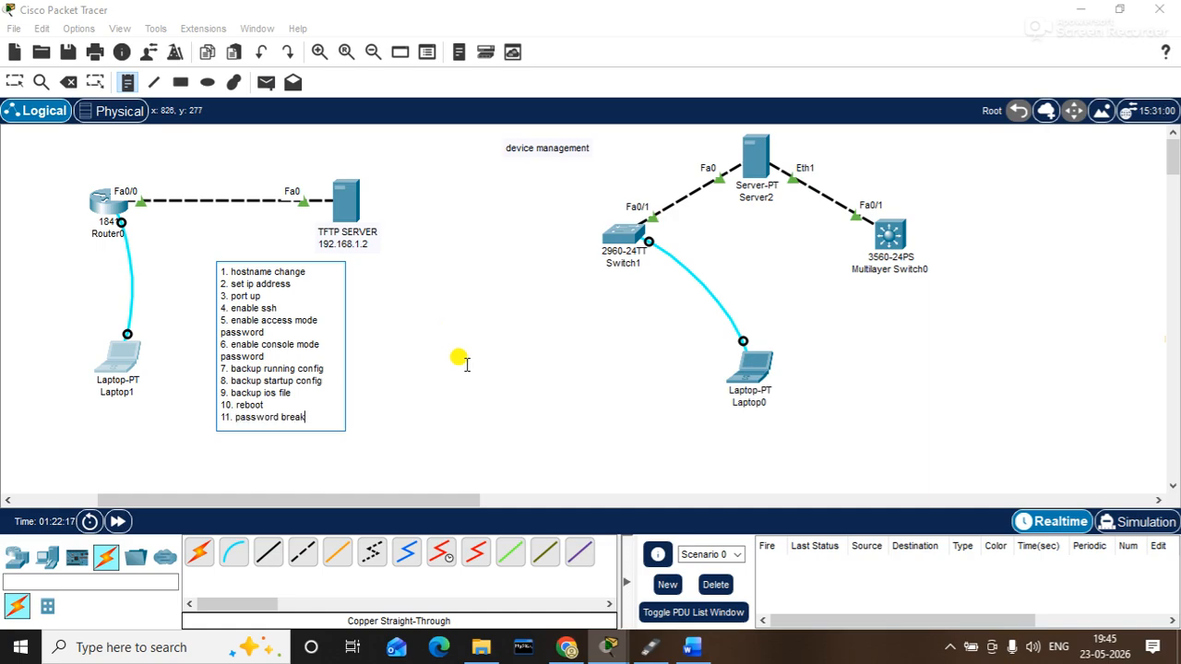
pyautogui.press('Return')
pyautogui.write('12. ')
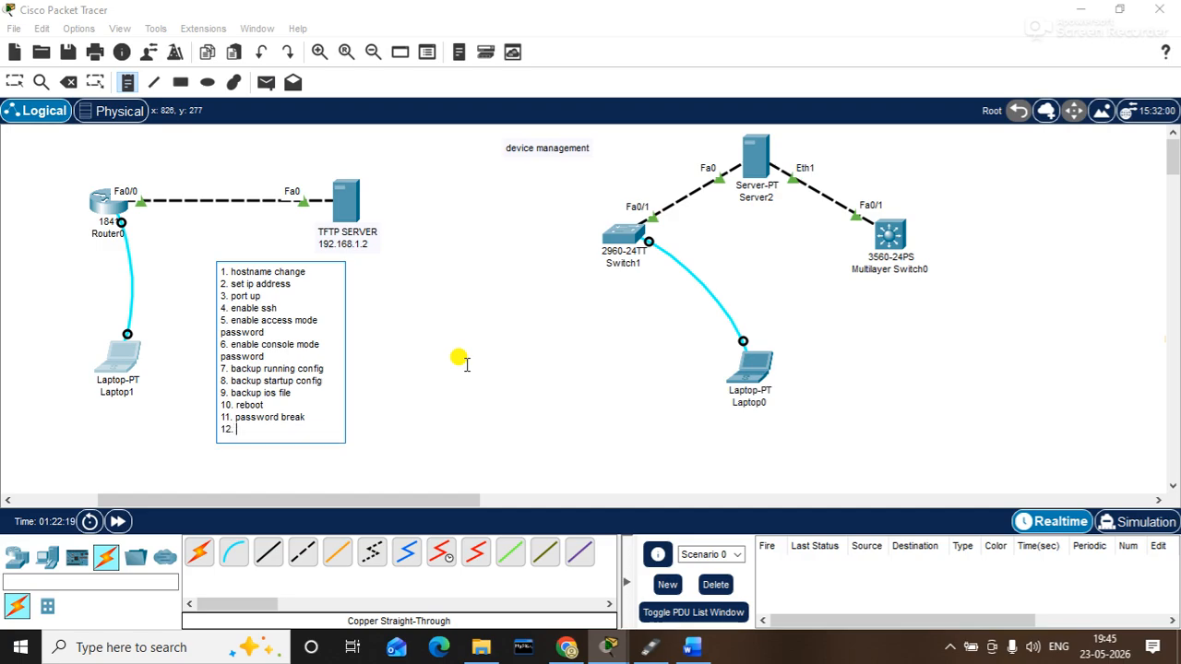
pyautogui.write('os installation')
# - Add note lines 13-17: show ip interface brief, show version, show flash, show running-config, show startup config
pyautogui.press('Return')
pyautogui.write('13.')
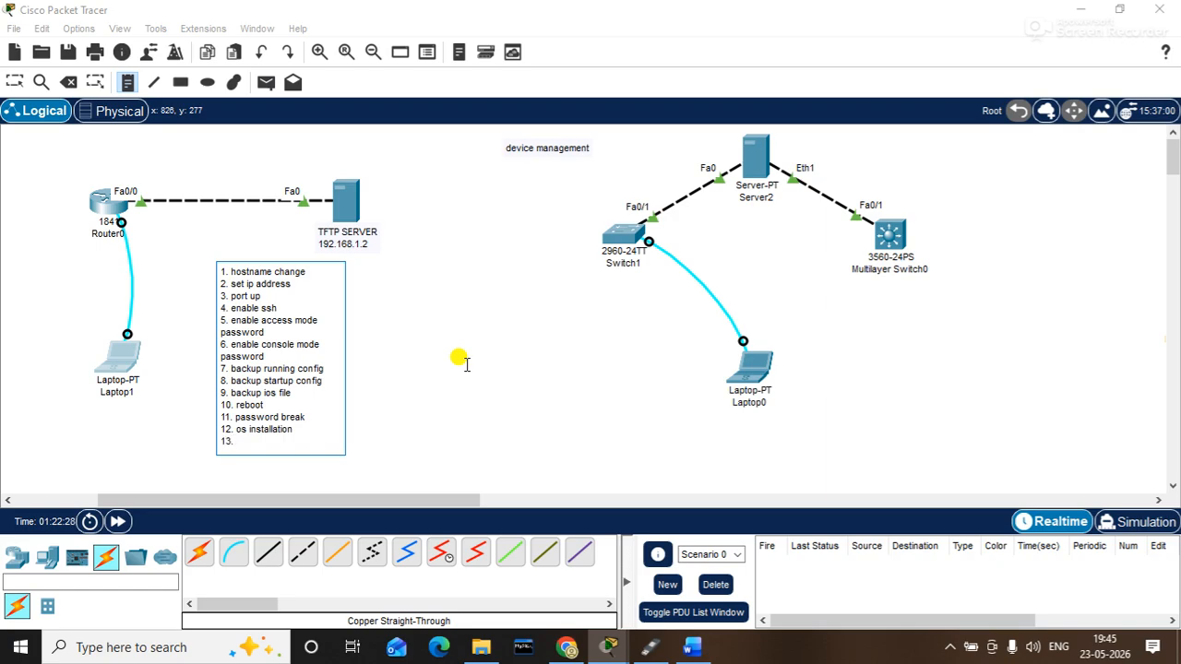
pyautogui.write(' show ip interface breief')
pyautogui.press('Return')
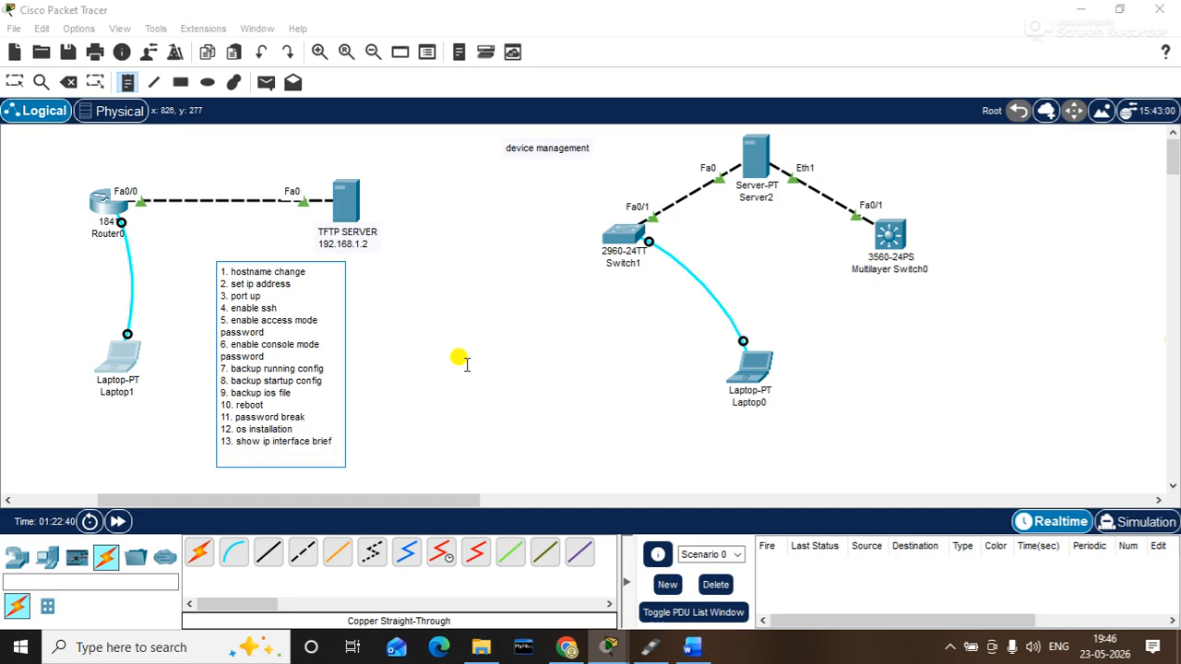
pyautogui.write('14. show version')
pyautogui.press('Return')
pyautogui.write('15. show flash')
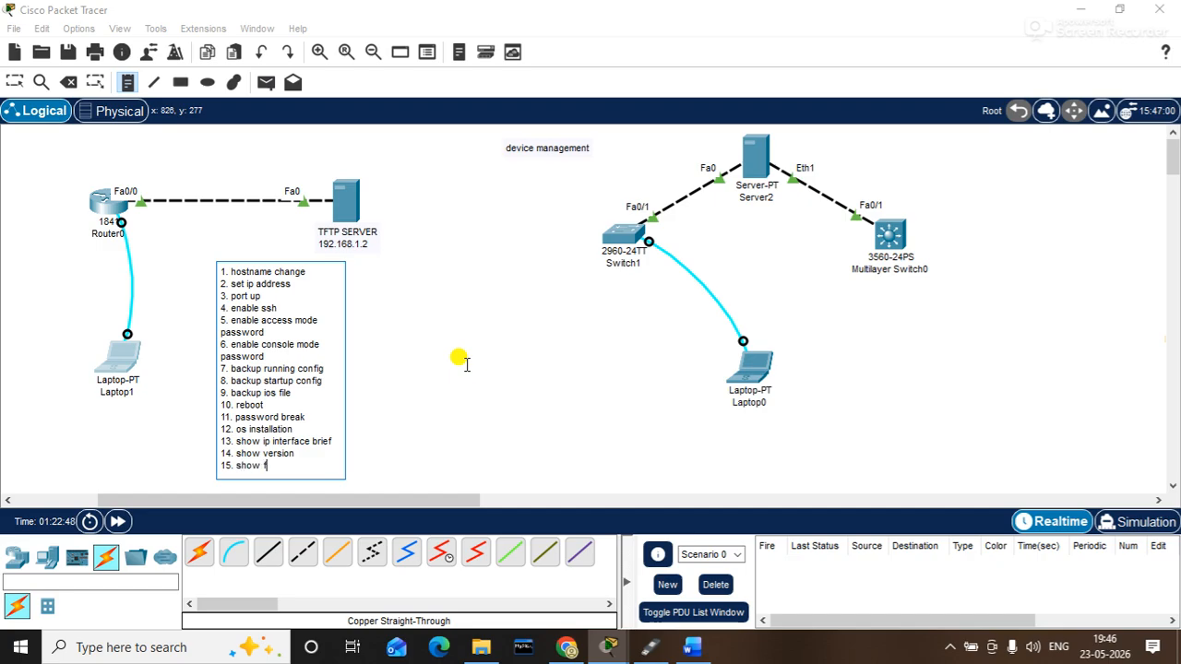
pyautogui.press('Return')
pyautogui.write('1')
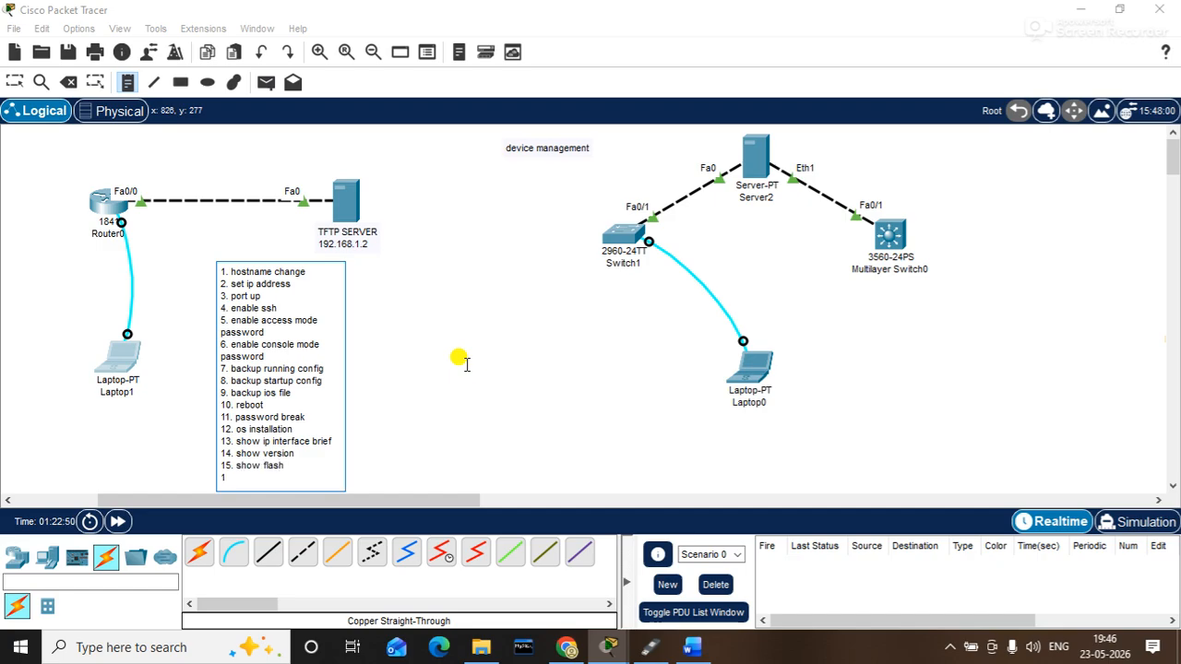
pyautogui.write('6. show running')
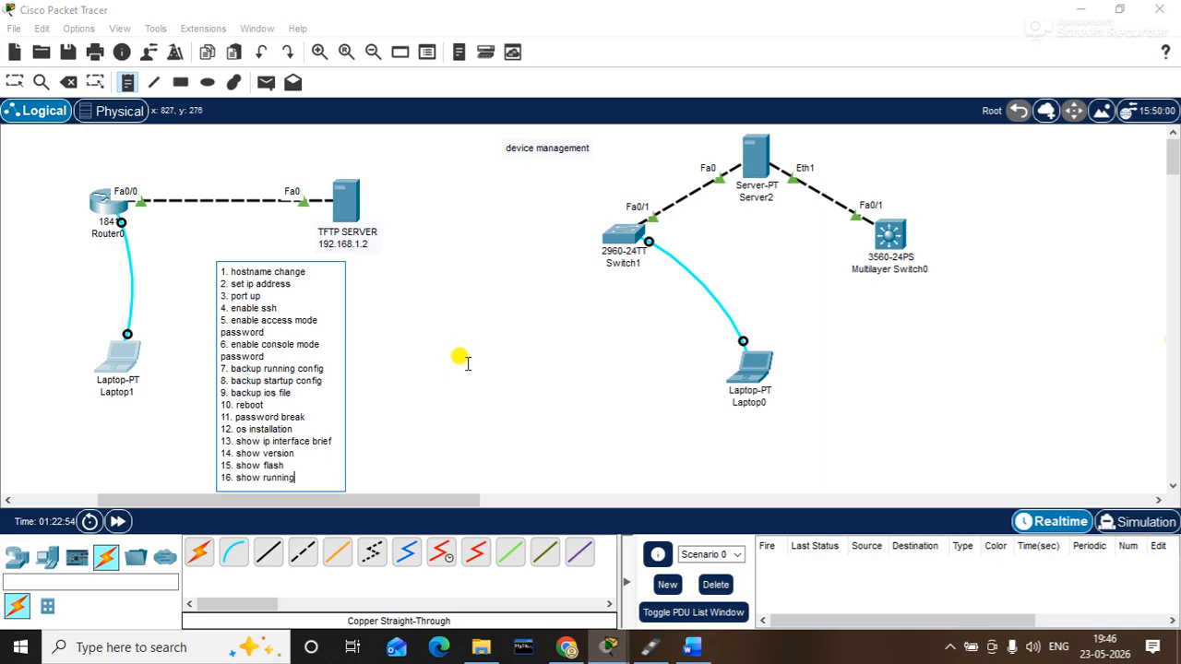
pyautogui.write('-config')
pyautogui.press('Return')
pyautogui.write('17. show ')
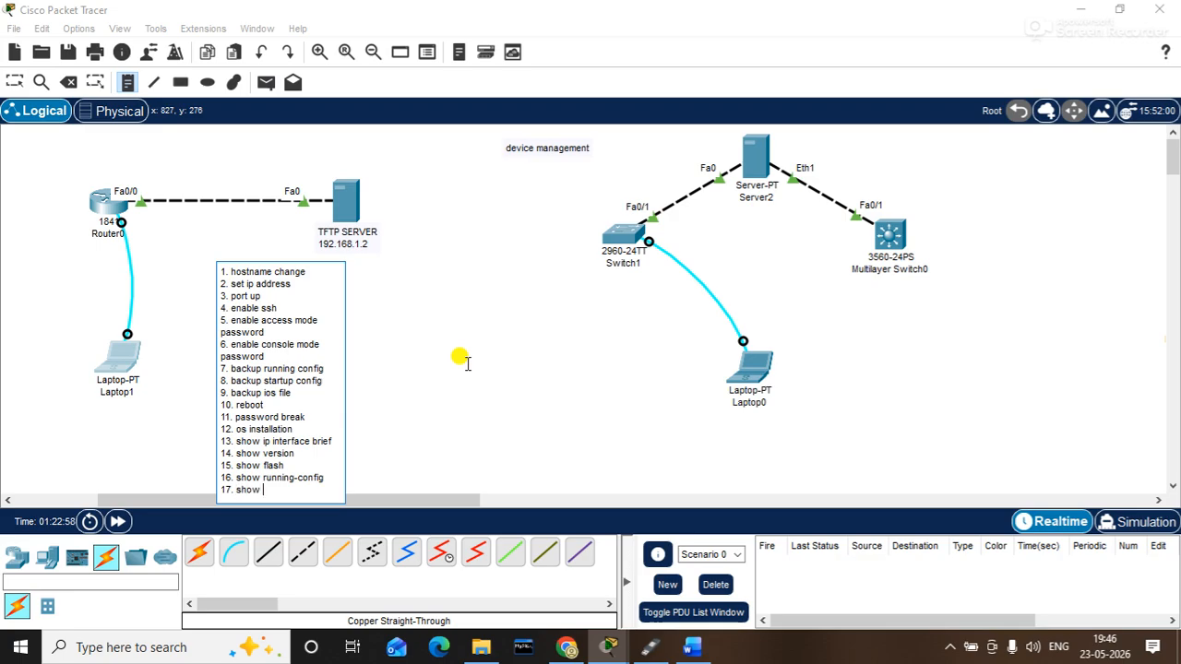
pyautogui.write('startup configu')
pyautogui.press('BackSpace')
# - Drag the steps note up beside the TFTP SERVER and reopen Laptop1's terminal session
pyautogui.click(489, 380)
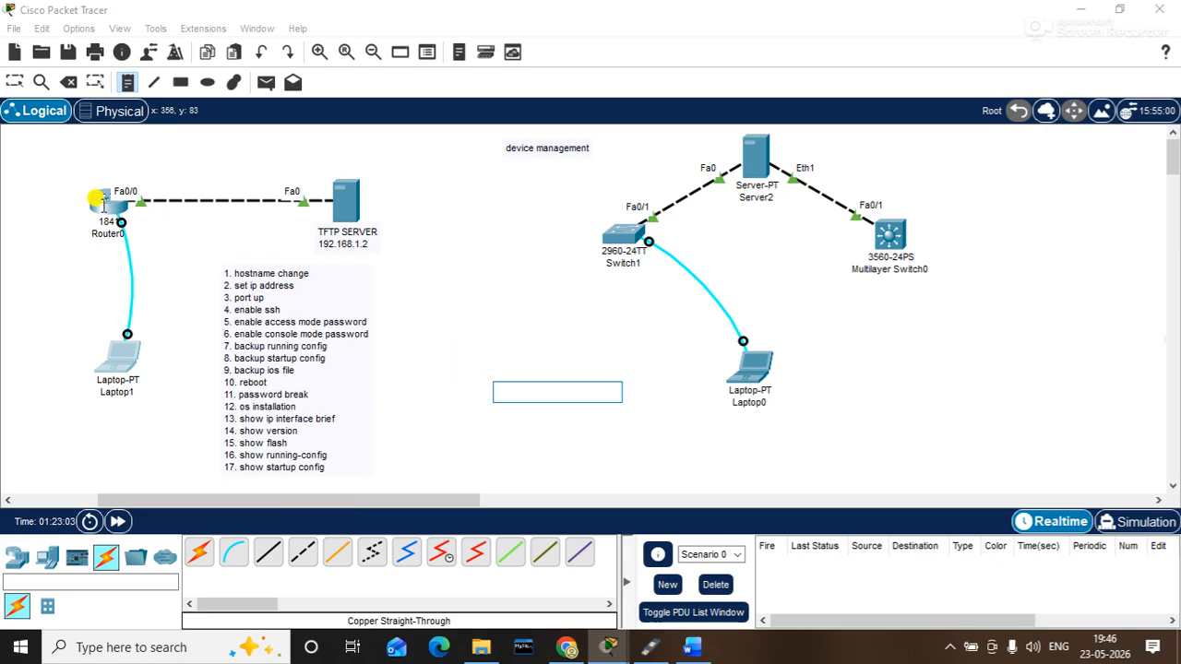
pyautogui.click(15, 82)
pyautogui.moveTo(282, 293); pyautogui.dragTo(469, 221)
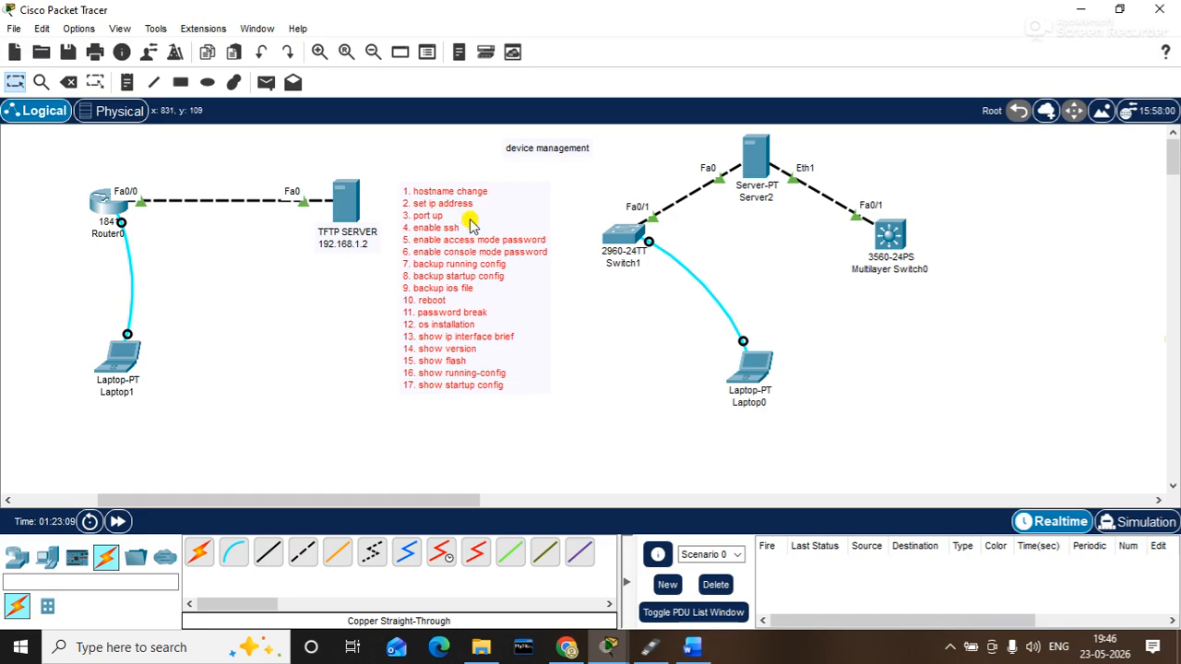
pyautogui.click(573, 343)
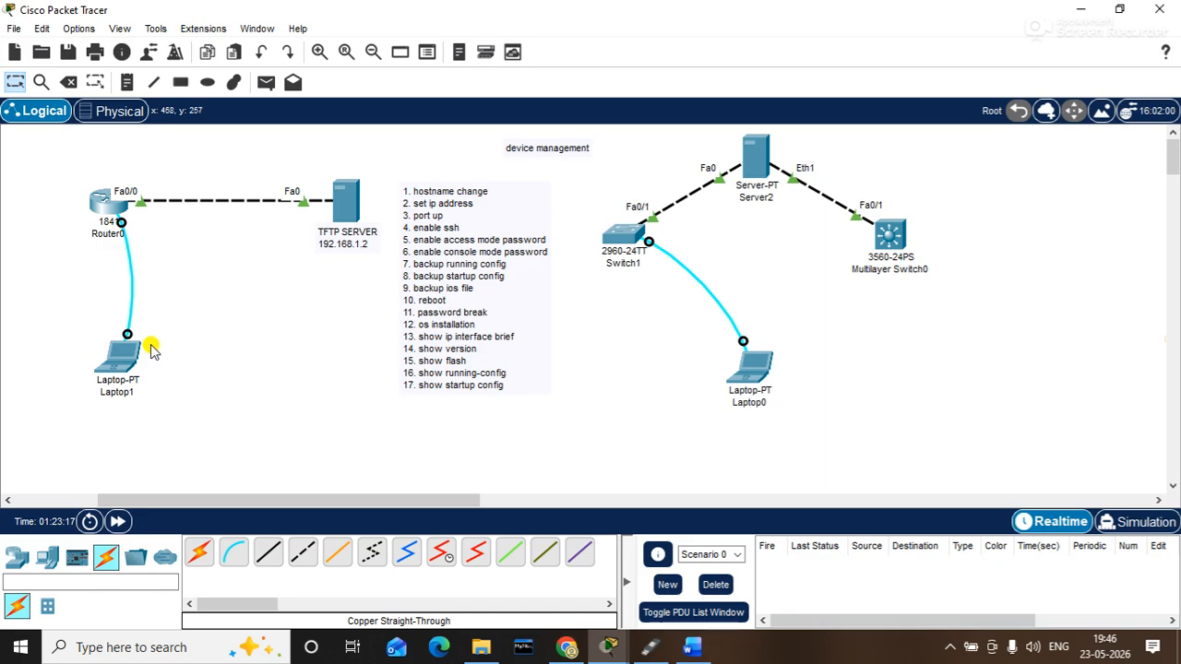
pyautogui.click(120, 355)
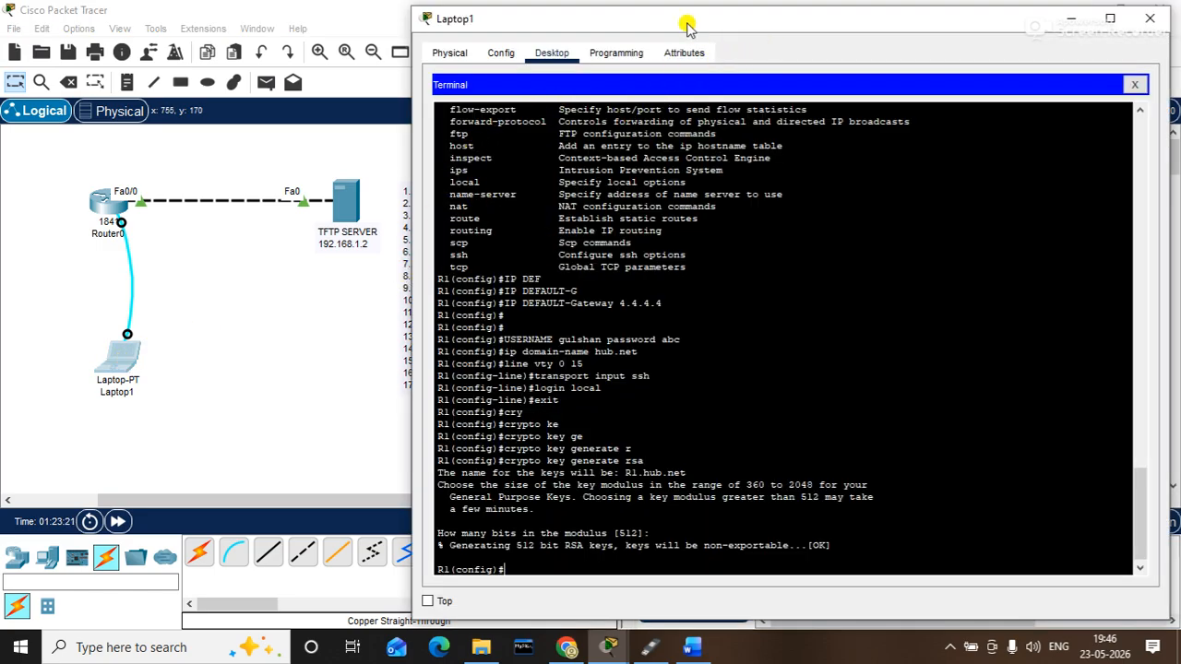
# - Move the steps note beside Router0 and bring Laptop1's terminal fully on screen
pyautogui.moveTo(691, 27); pyautogui.dragTo(756, 35)
pyautogui.moveTo(441, 279); pyautogui.dragTo(194, 317)
pyautogui.click(128, 380)
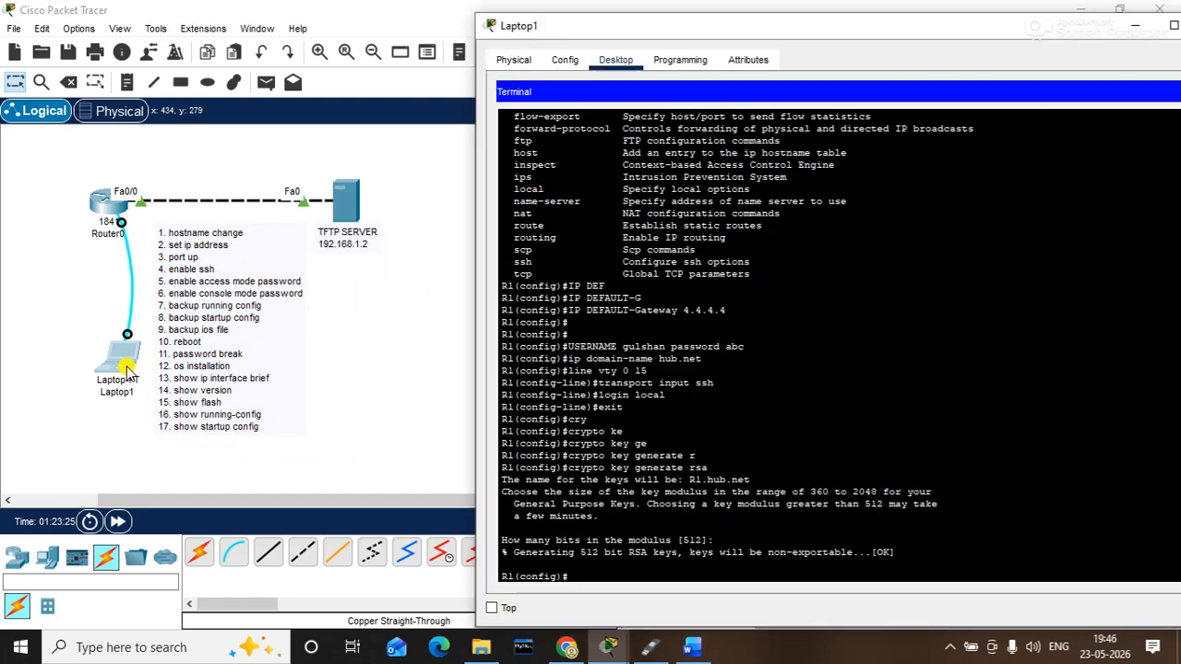
pyautogui.moveTo(579, 31); pyautogui.dragTo(498, 18)
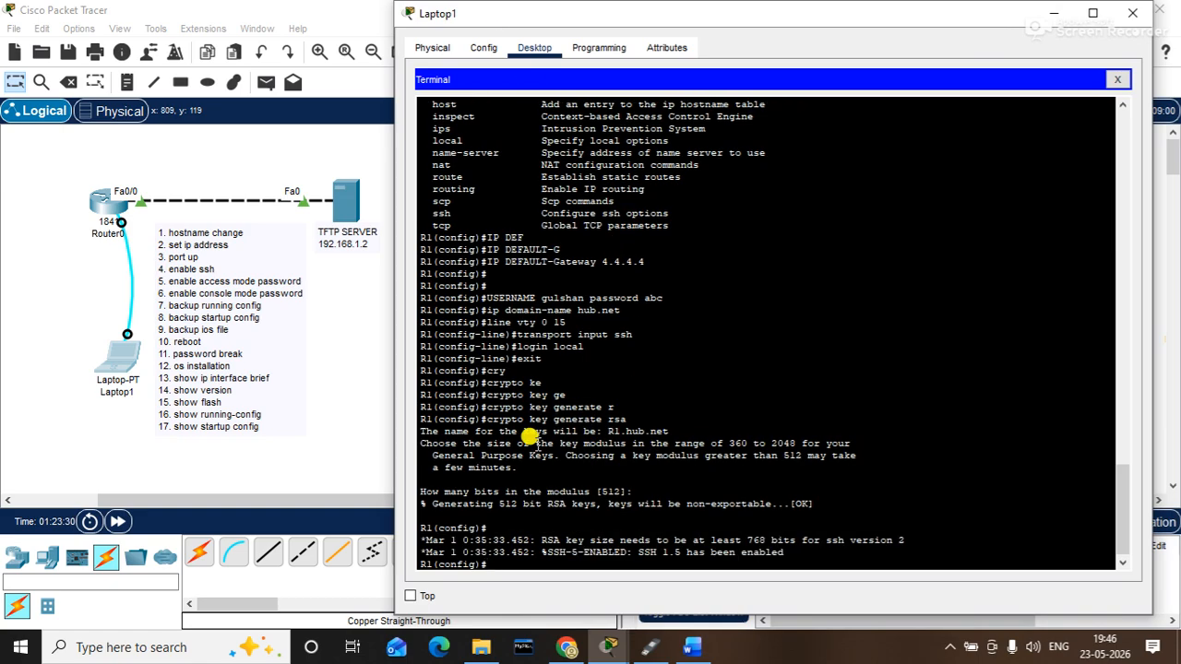
# - Leave configuration mode with end and try show startup-config
pyautogui.press('Return')
pyautogui.write('end')
pyautogui.press('Return')
pyautogui.press('Return')
pyautogui.write('show star')
pyautogui.press('Return')
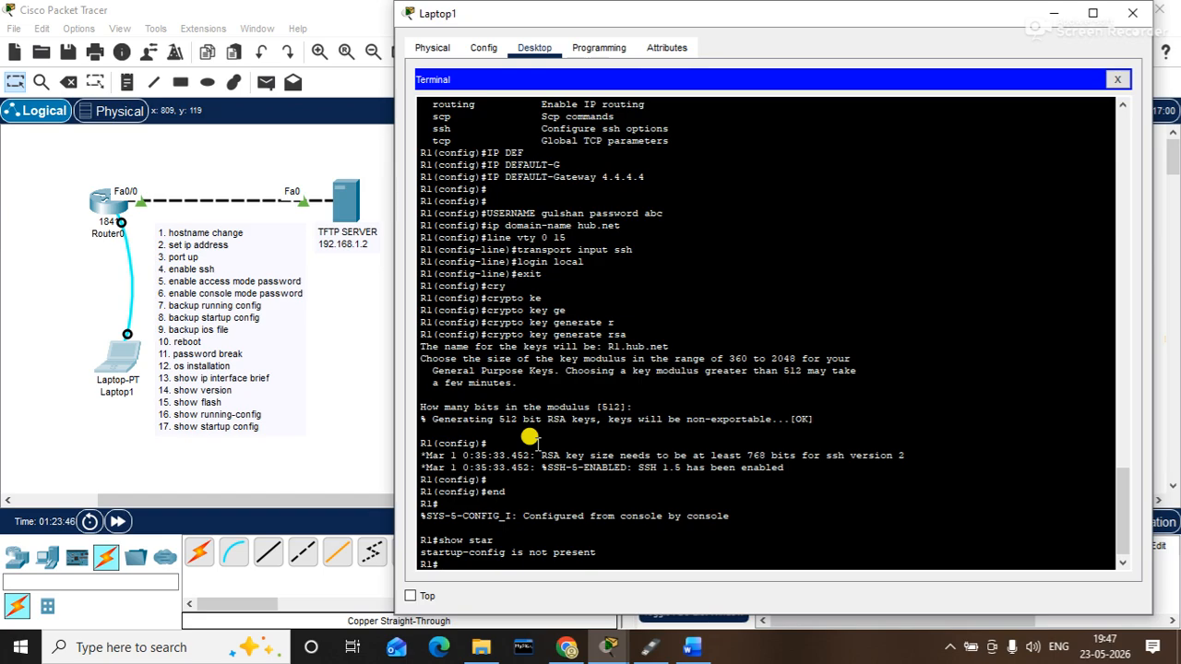
# - Save with copy running-config startup-config and display the 808-byte startup-config
pyautogui.write('copy')
pyautogui.write('run')
pyautogui.press('Tab')
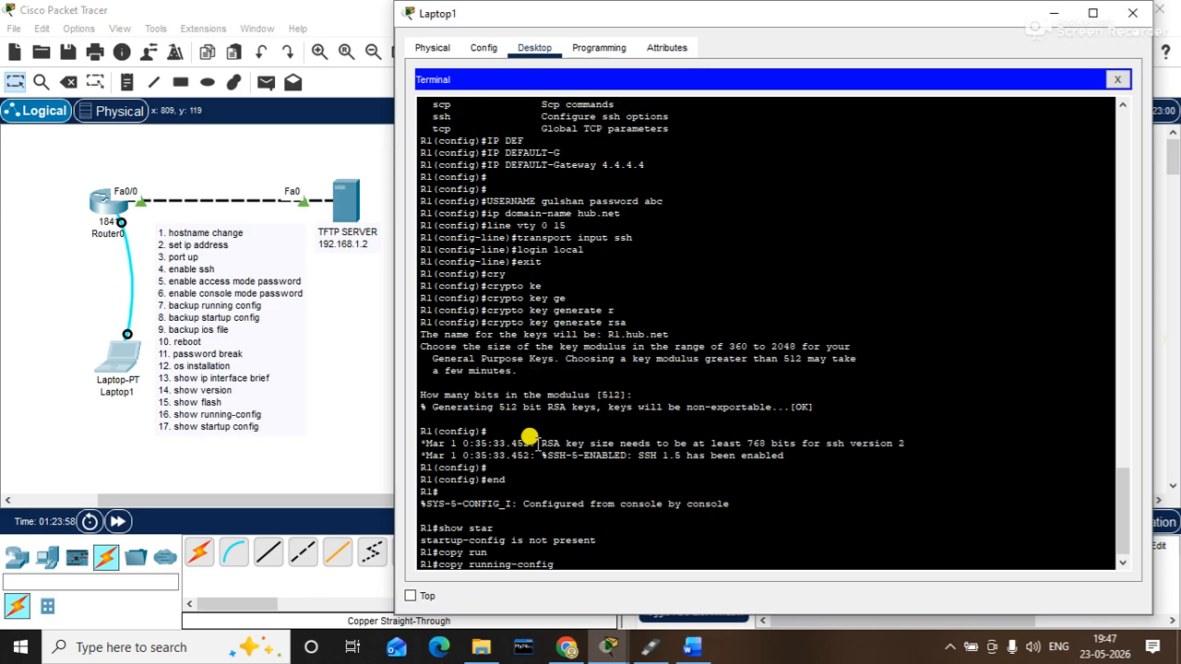
pyautogui.write('stsar')
pyautogui.press('Tab')
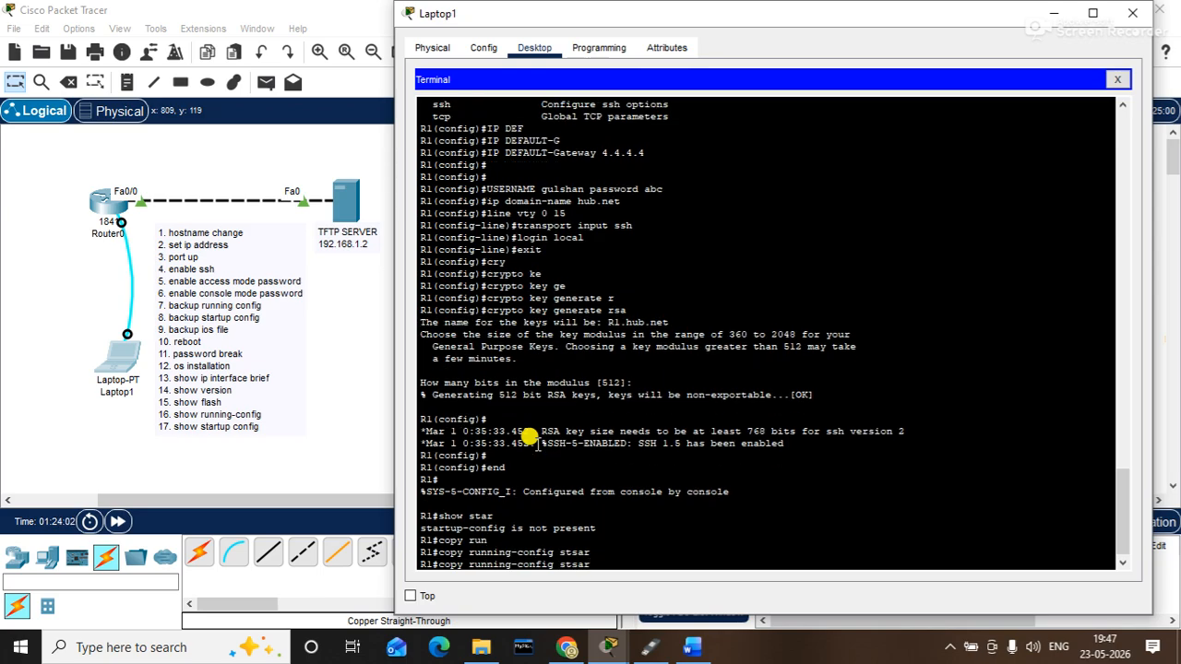
pyautogui.press('BackSpace')
pyautogui.press('BackSpace')
pyautogui.press('BackSpace')
pyautogui.write('ar')
pyautogui.press('Tab')
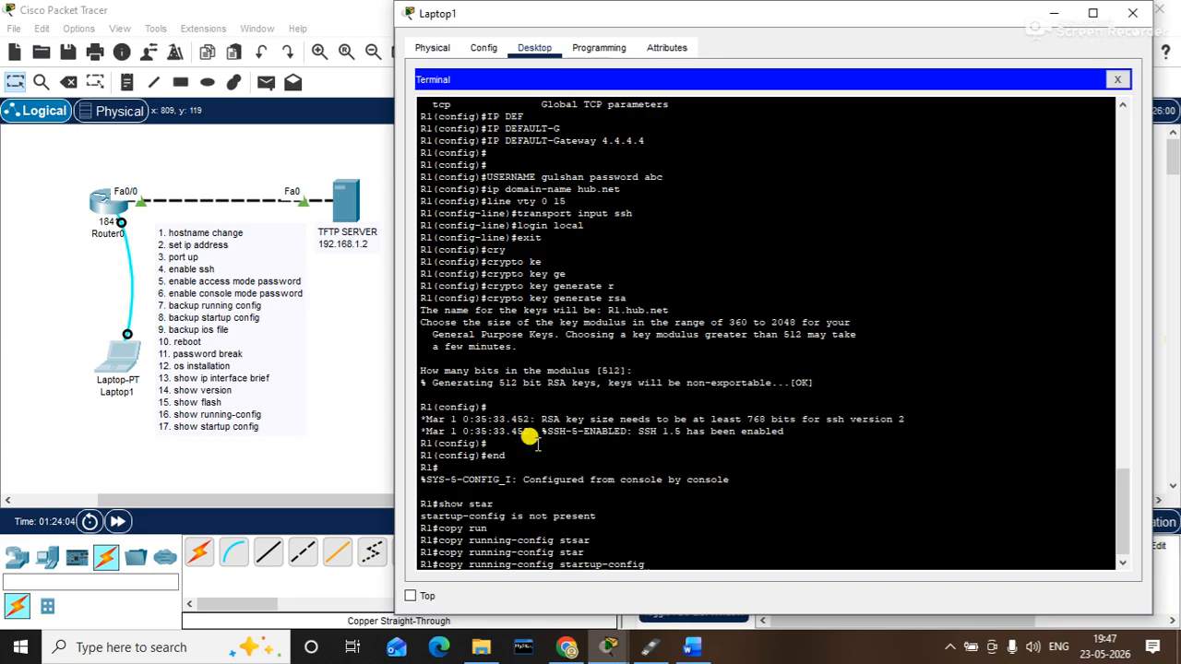
pyautogui.press('Return')
pyautogui.press('Return')
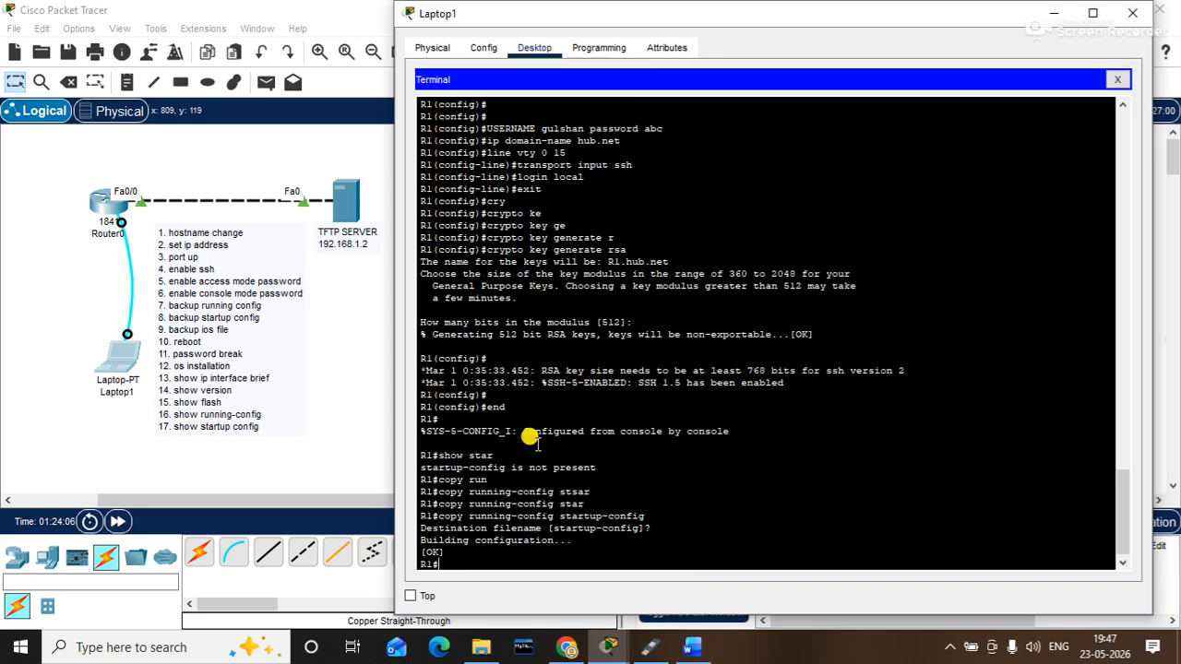
pyautogui.write('show sta')
pyautogui.write('r')
pyautogui.press('Tab')
pyautogui.press('Return')
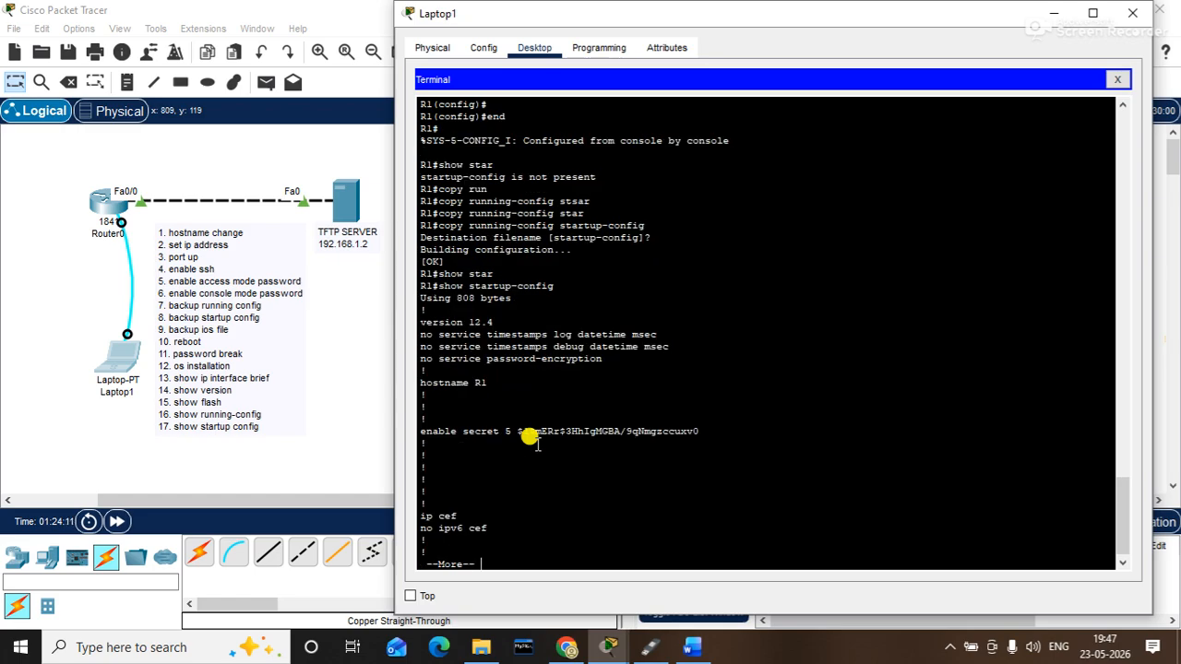
pyautogui.press('space')
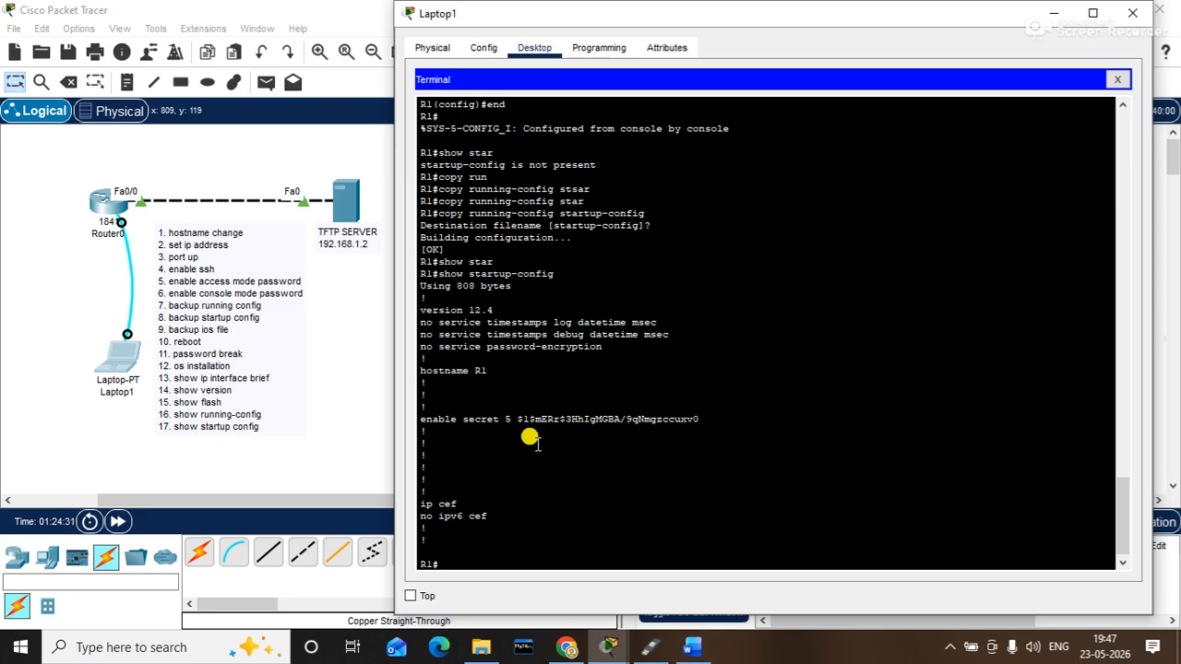
# - Run show flash to list R1's flash directory
pyautogui.write('cop')
pyautogui.press('BackSpace')
pyautogui.press('BackSpace')
pyautogui.press('BackSpace')
pyautogui.write('show flash')
pyautogui.press('Return')
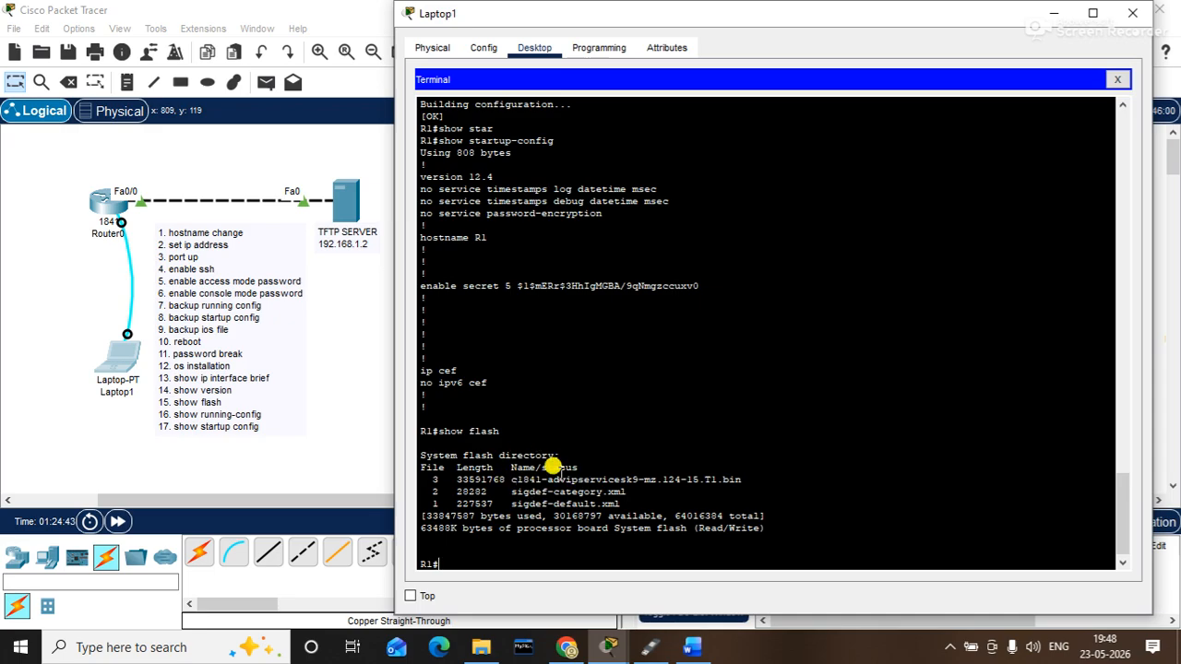
# - Copy the c1841-advipservicesk9-mz.124-15.T1.bin filename and begin typing copy flash
pyautogui.moveTo(510, 480); pyautogui.dragTo(738, 473)
pyautogui.rightClick(744, 477)
pyautogui.click(762, 486)
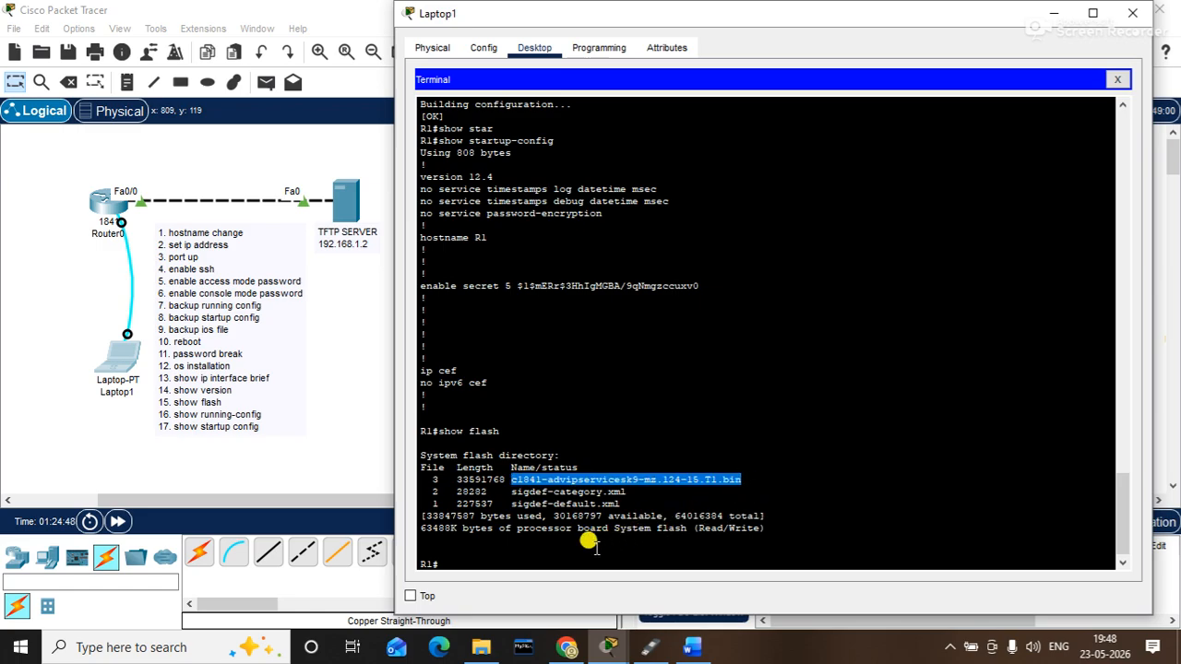
pyautogui.click(544, 566)
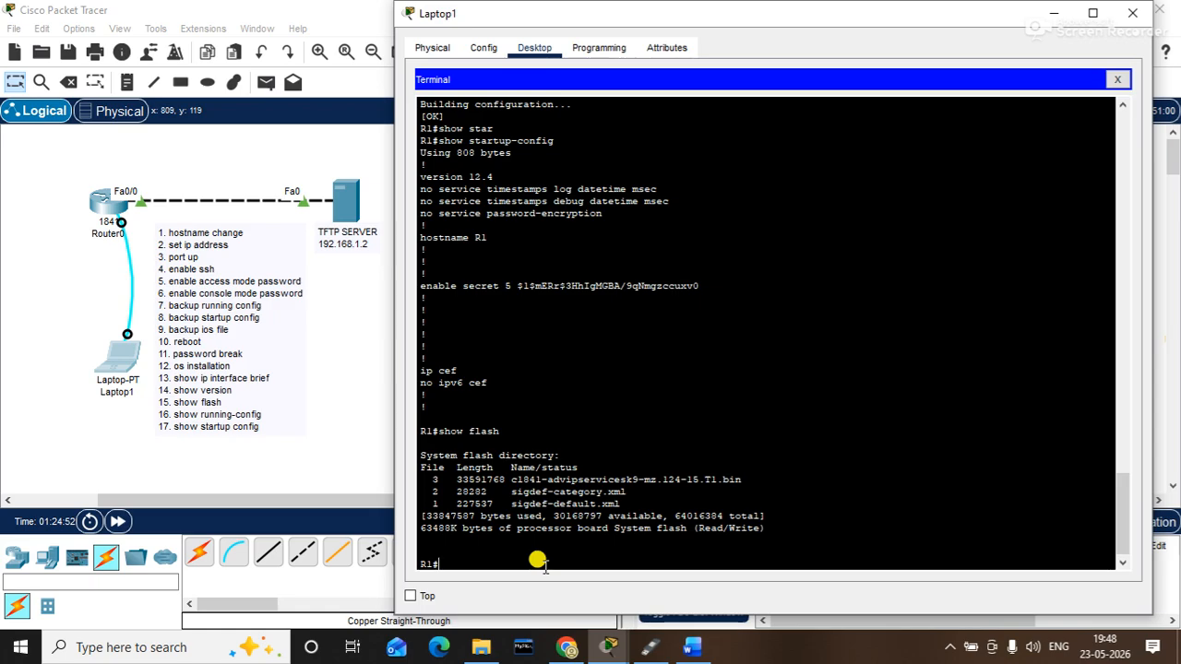
pyautogui.write('copy flash')
pyautogui.press('BackSpace')
pyautogui.press('BackSpace')
# - Start a copy flash tftp, pasting R1's IOS image filename as the source file
pyautogui.write('ash')
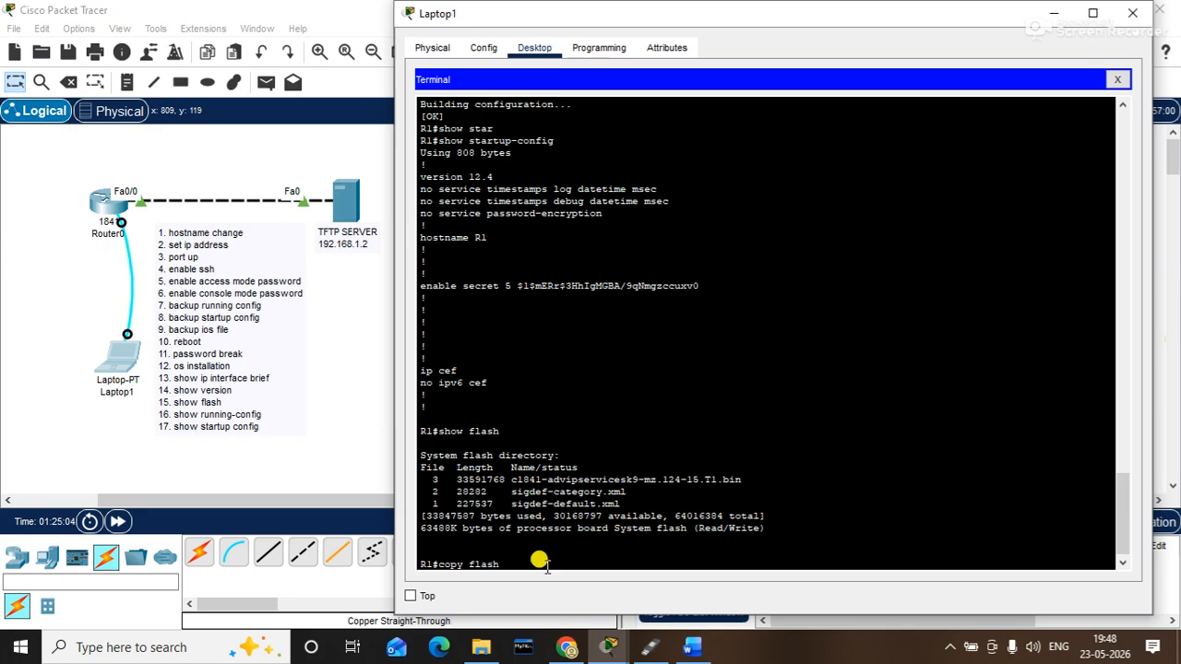
pyautogui.write(' tftp')
pyautogui.press('Return')
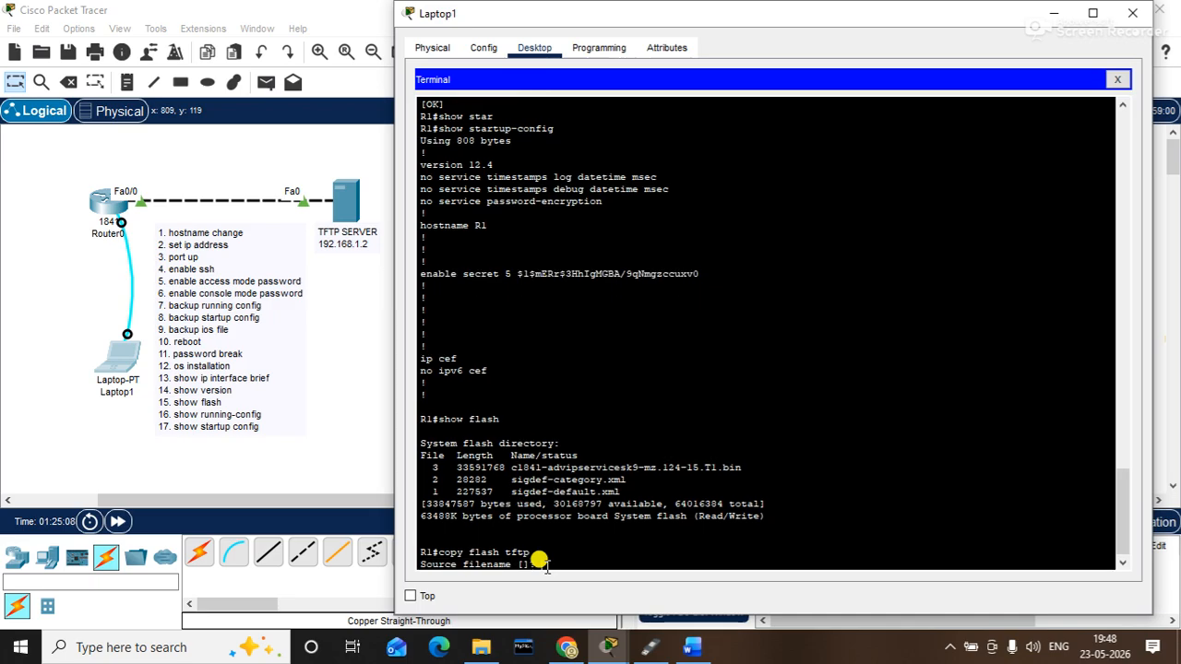
pyautogui.rightClick(540, 562)
pyautogui.click(601, 598)
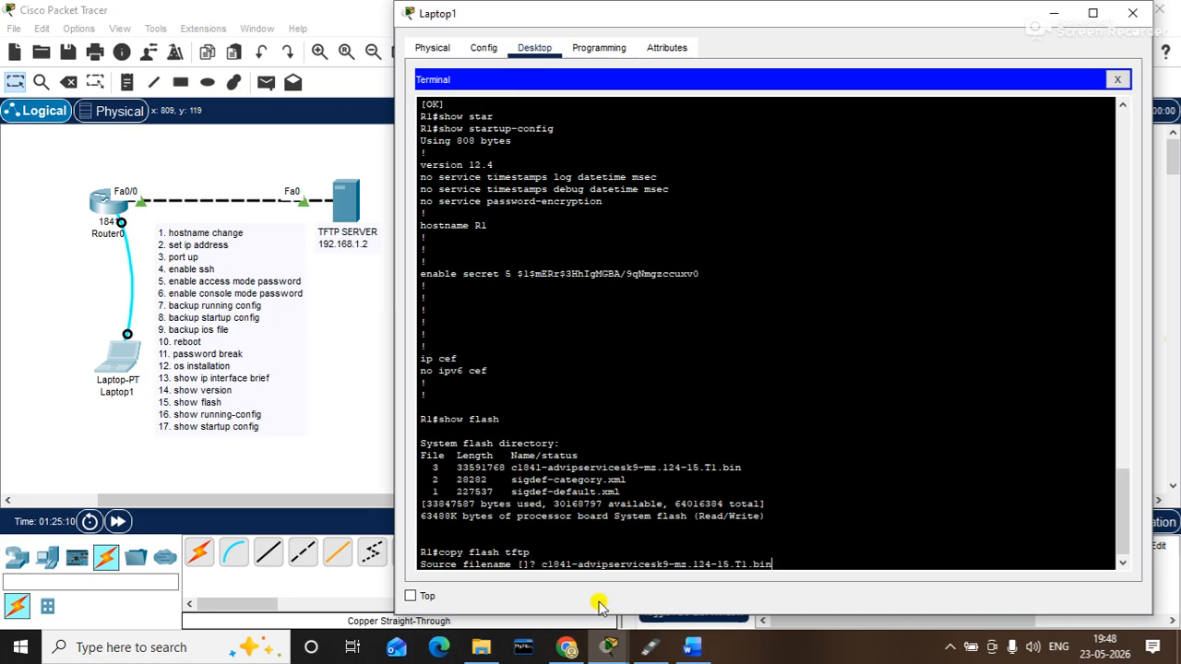
pyautogui.press('Return')
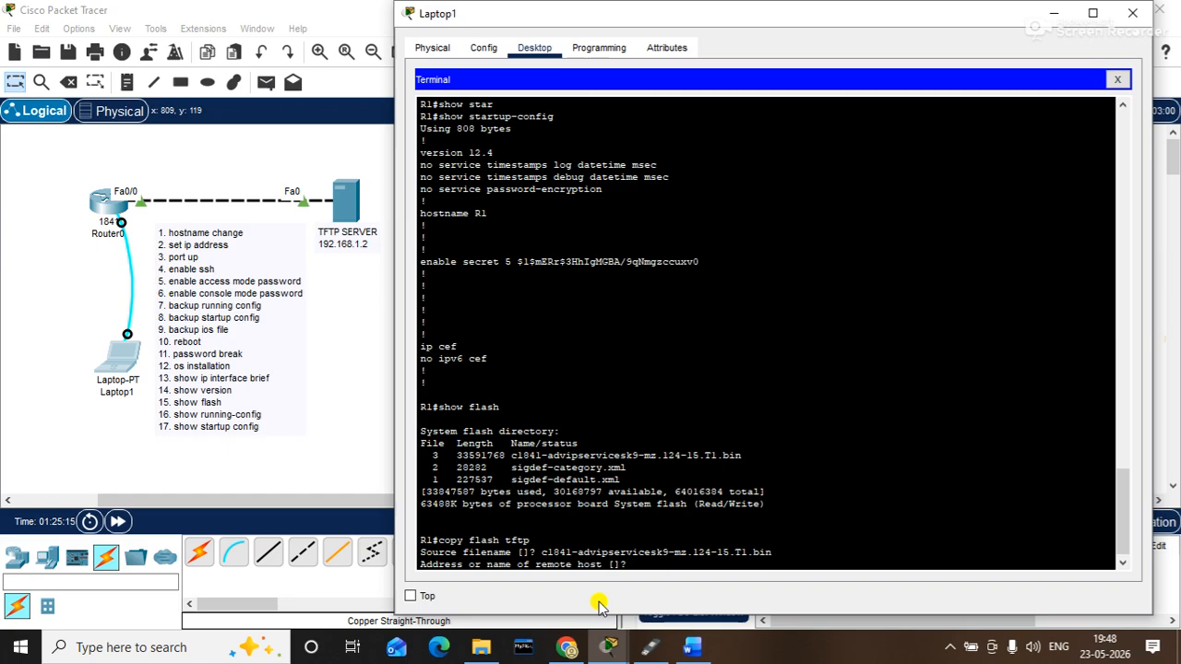
# - Send the image to TFTP host 192.168.1.2 with destination filename hc1841.bin
pyautogui.write('192.168.1.2')
pyautogui.press('Return')
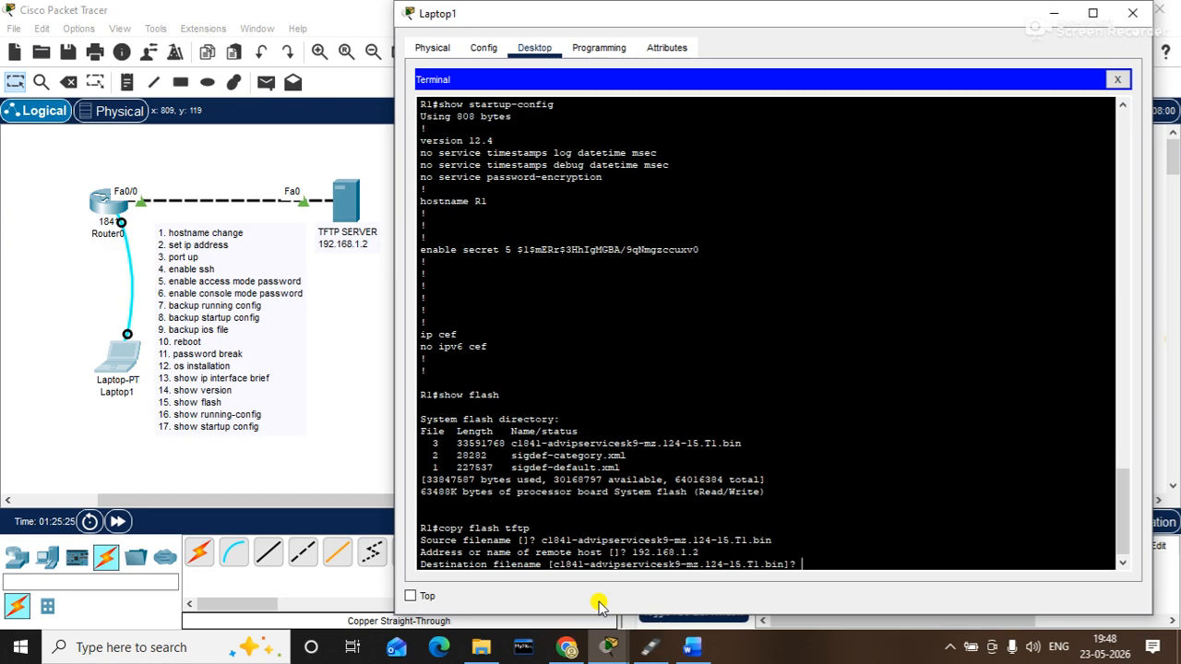
pyautogui.write('hc1841.bib')
pyautogui.press('BackSpace')
pyautogui.write('n')
pyautogui.press('Return')
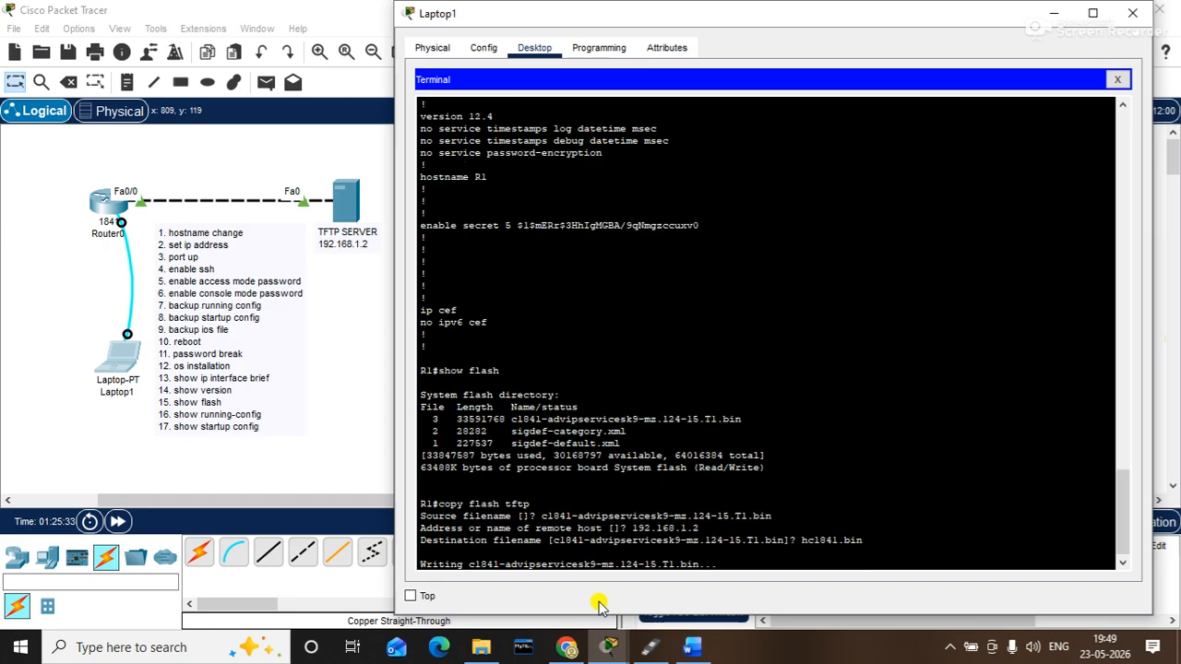
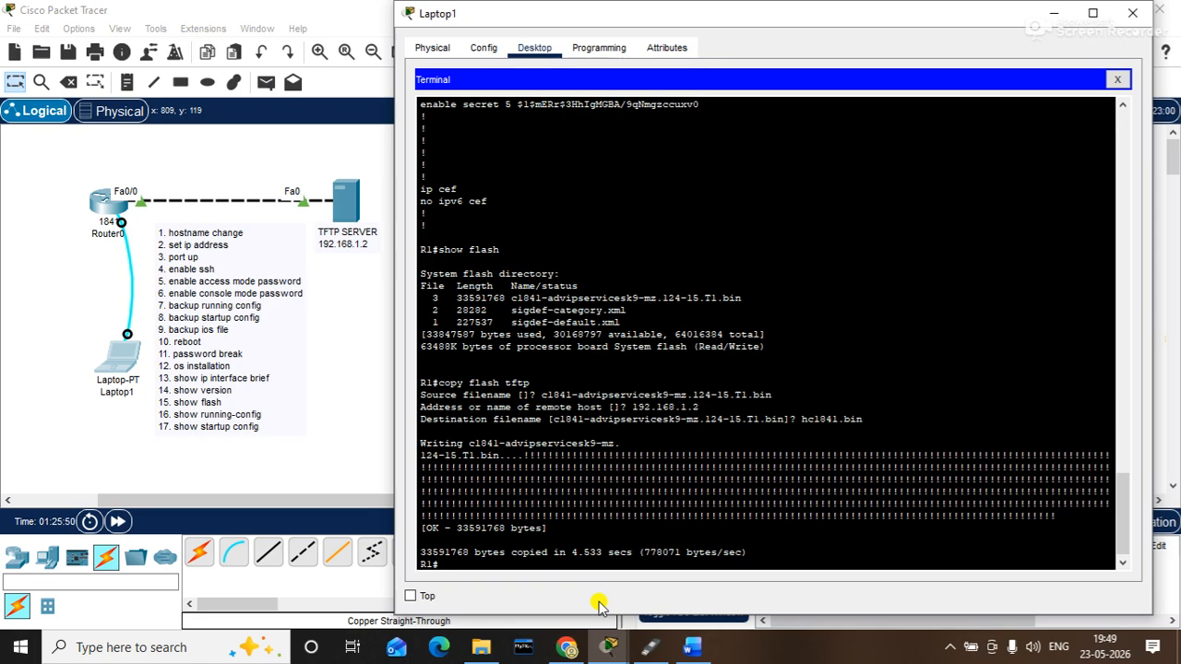
# - Copy the startup-config to TFTP server 192.168.1.2 as R1-confg, then enter reload
pyautogui.write('copy start')
pyautogui.press('Tab')
pyautogui.write('tft')
pyautogui.press('Tab')
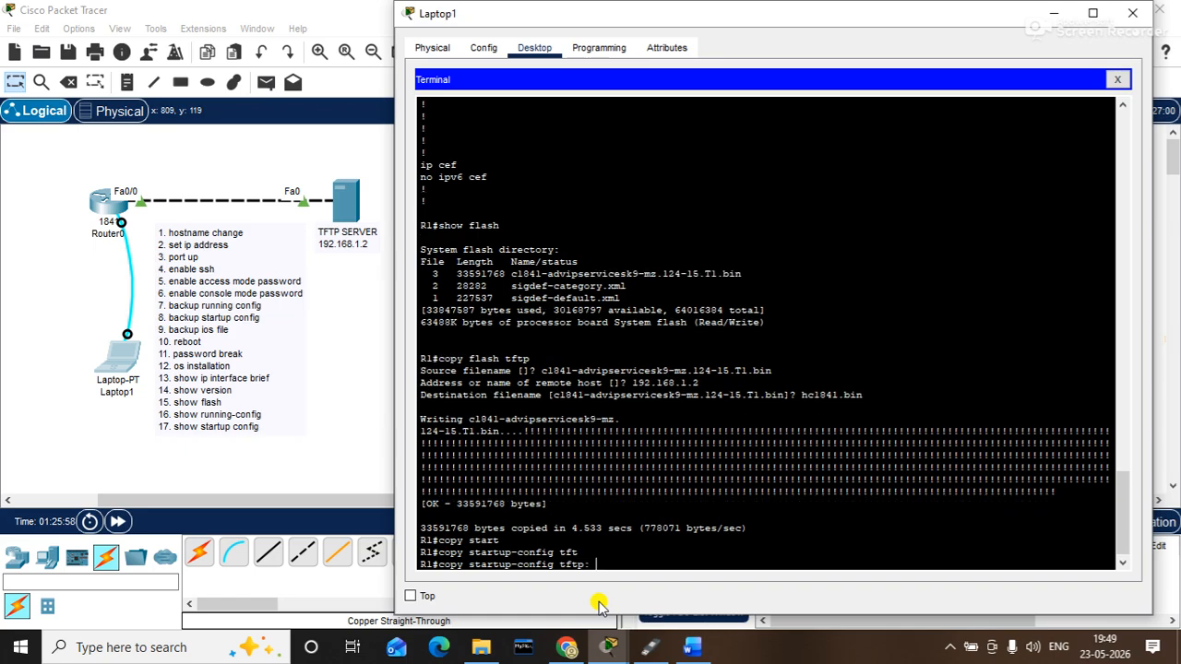
pyautogui.press('Return')
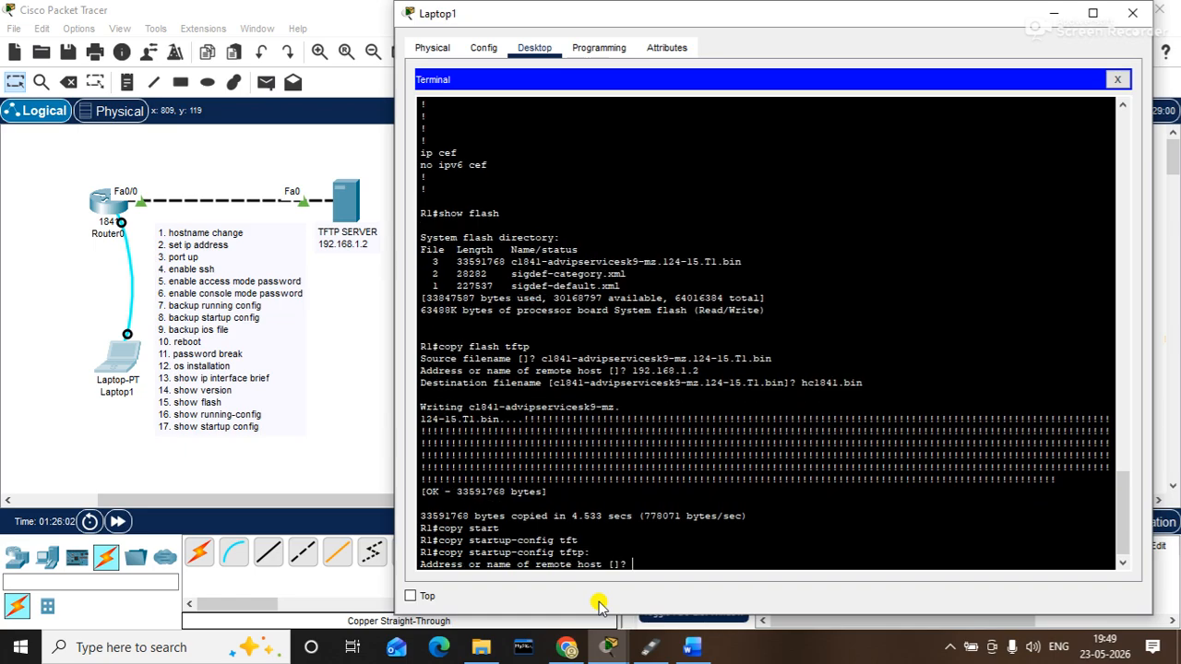
pyautogui.write('192.168.1.2')
pyautogui.press('Return')
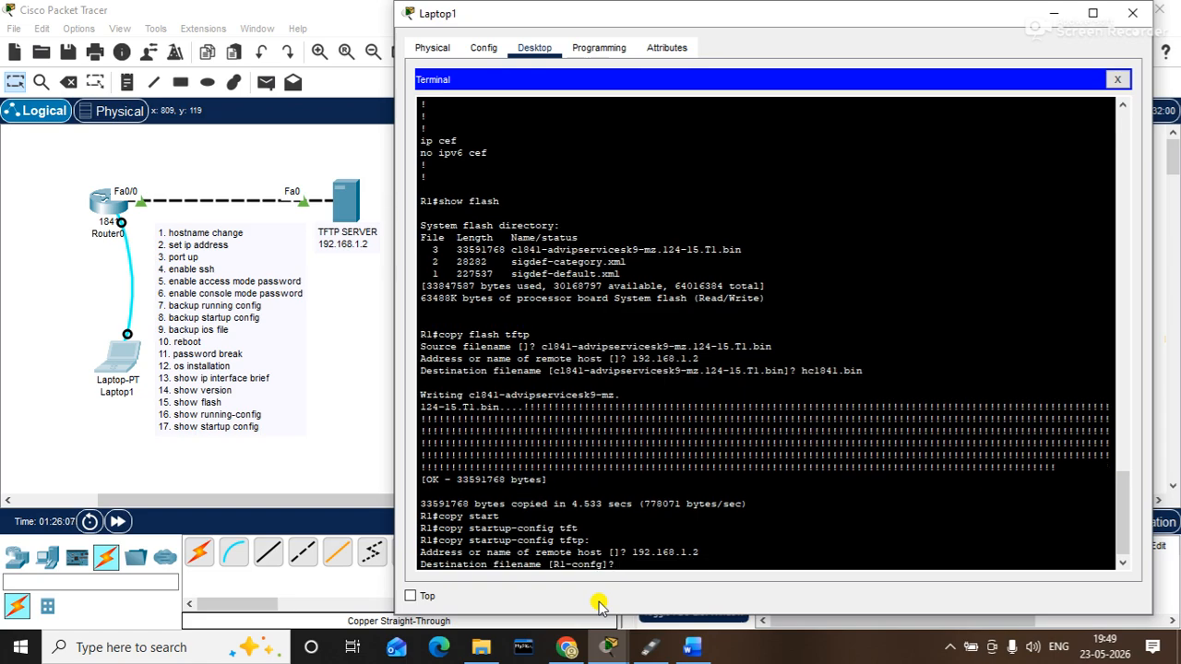
pyautogui.press('Return')
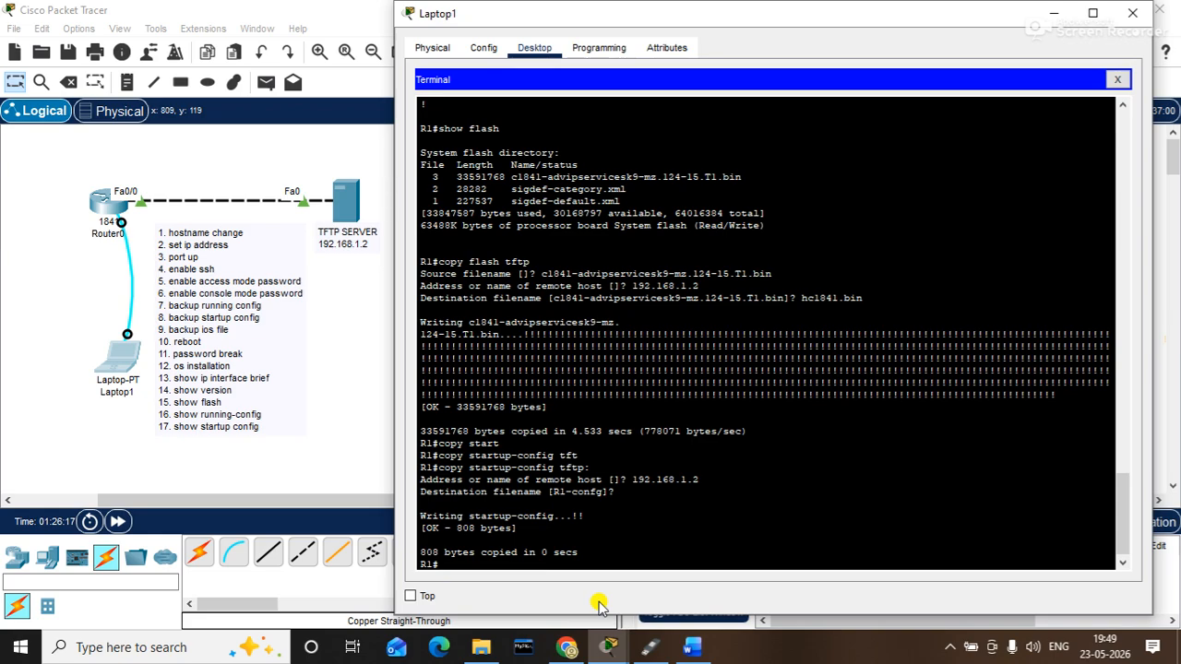
pyautogui.write('reload')
# - Confirm the R1 reload, then log back in with the console and enable passwords
pyautogui.press('Return')
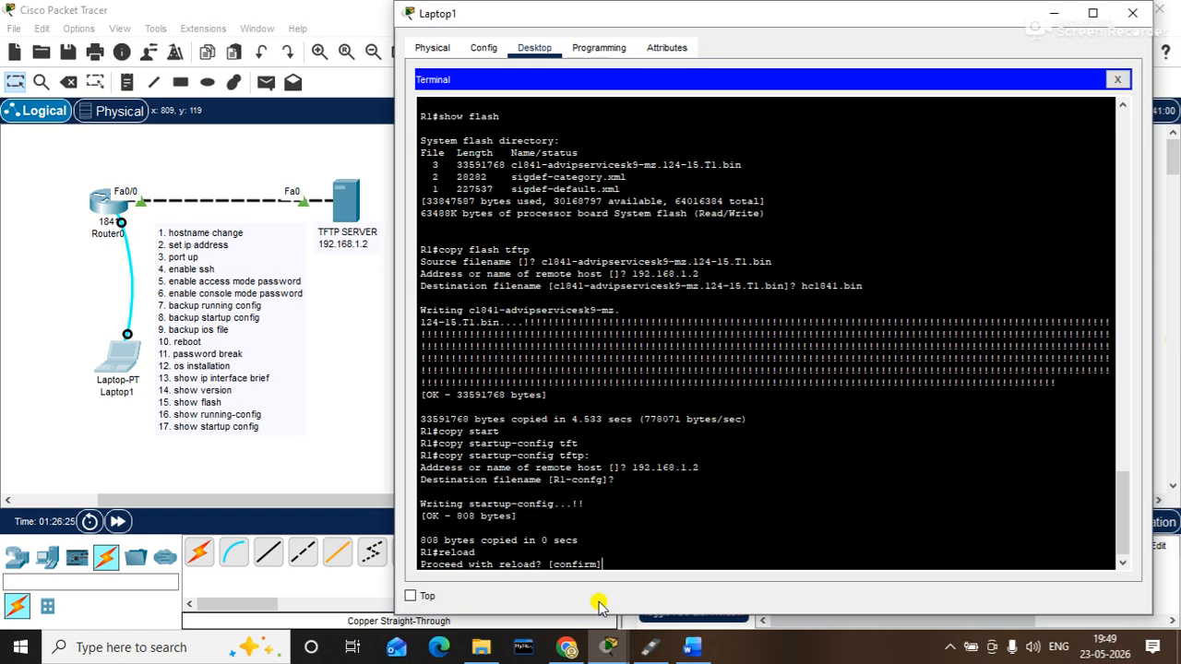
pyautogui.press('Return')
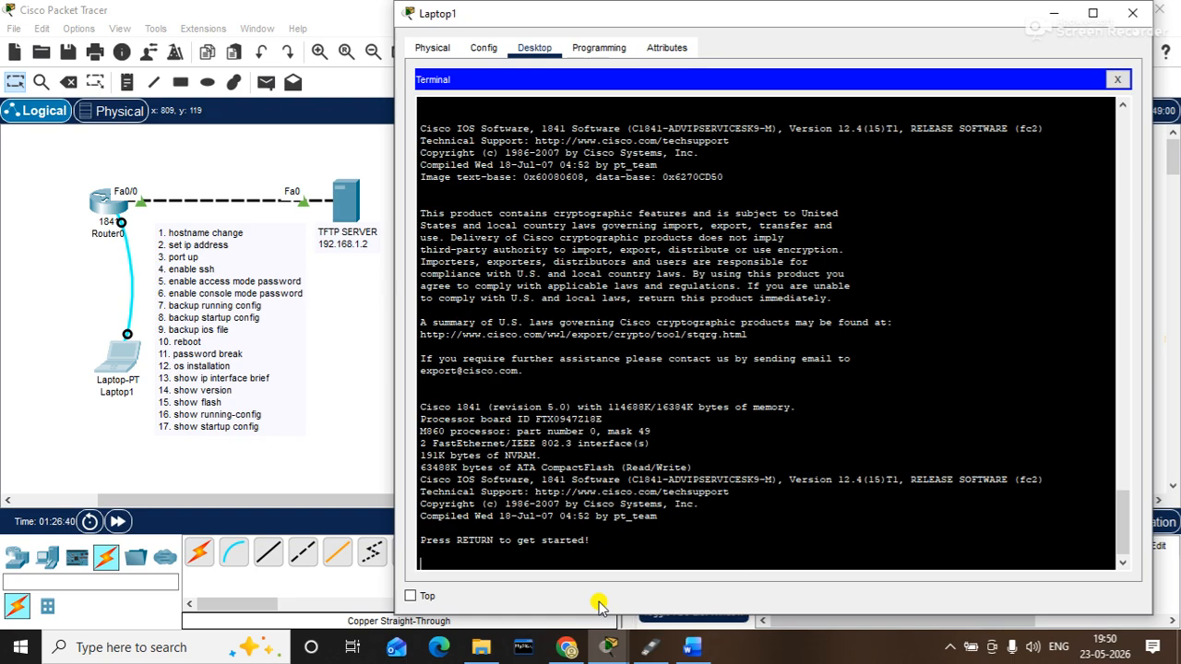
pyautogui.press('Return')
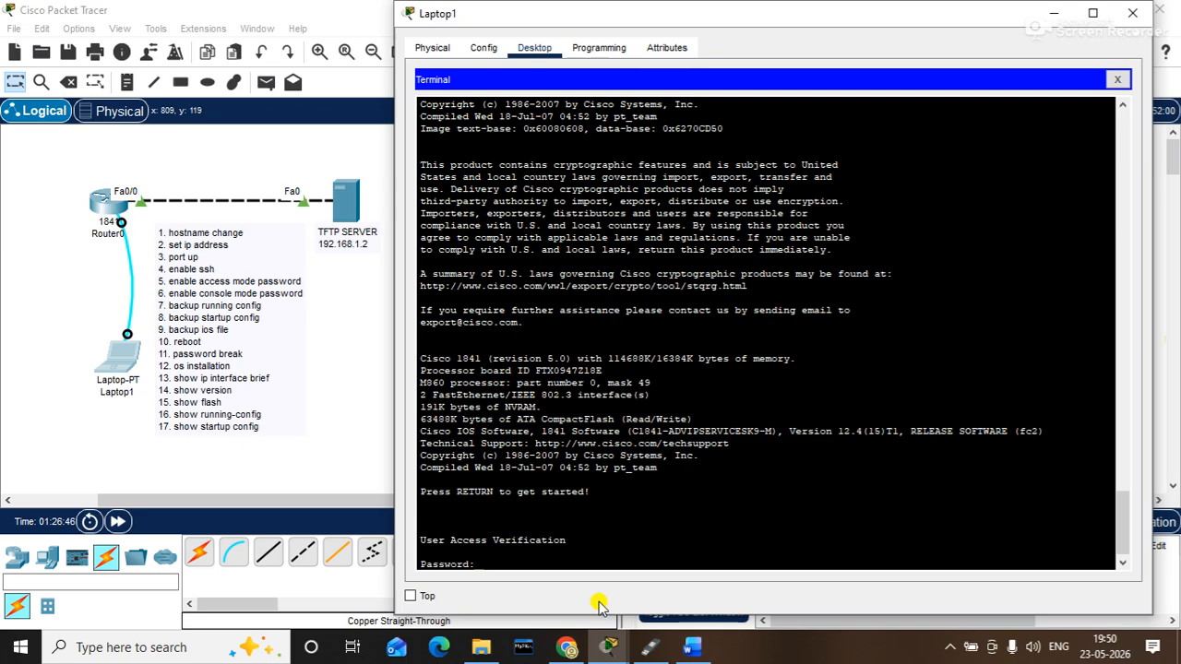
pyautogui.press('Return')
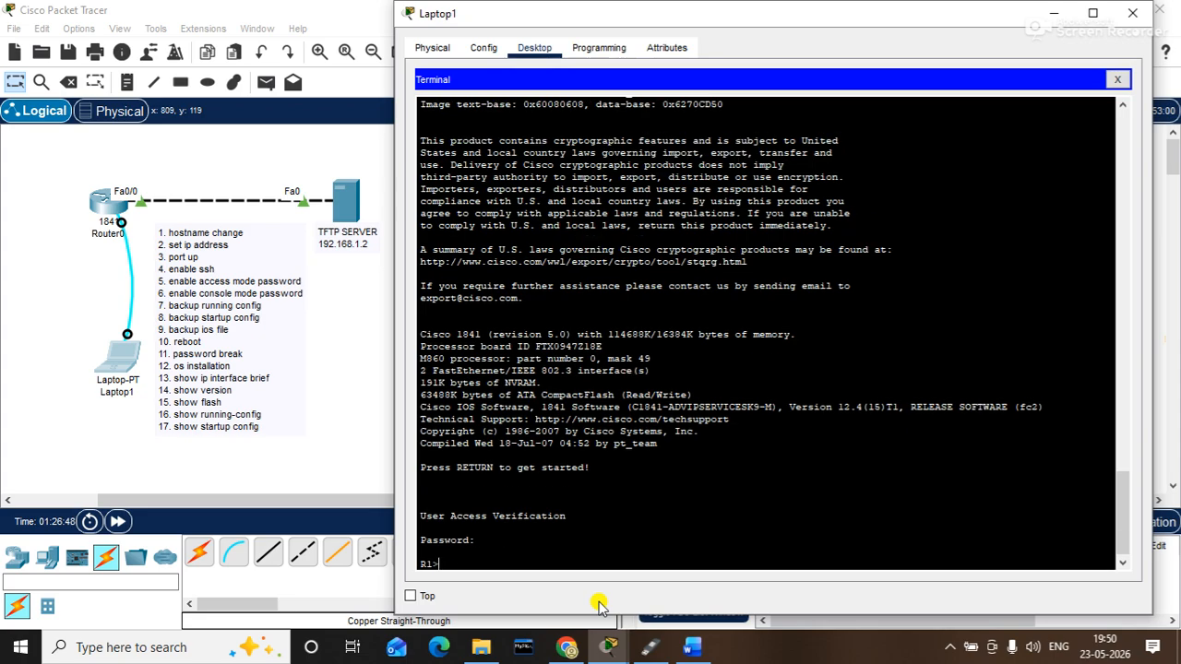
pyautogui.write('en')
pyautogui.press('Return')
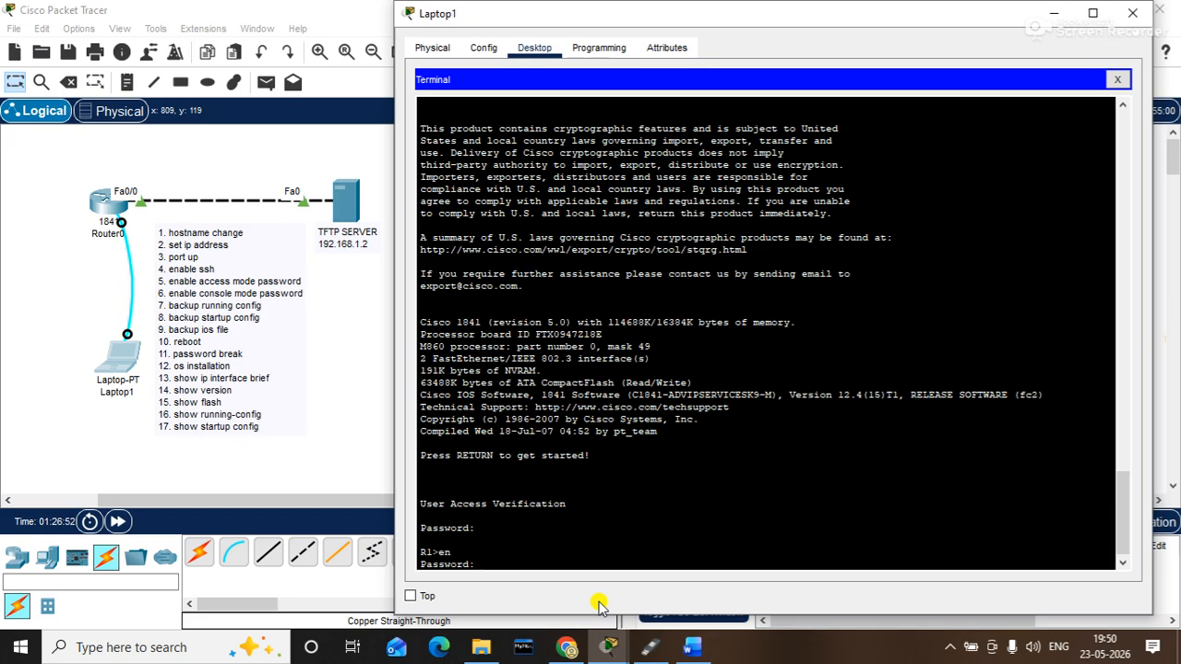
pyautogui.press('Return')
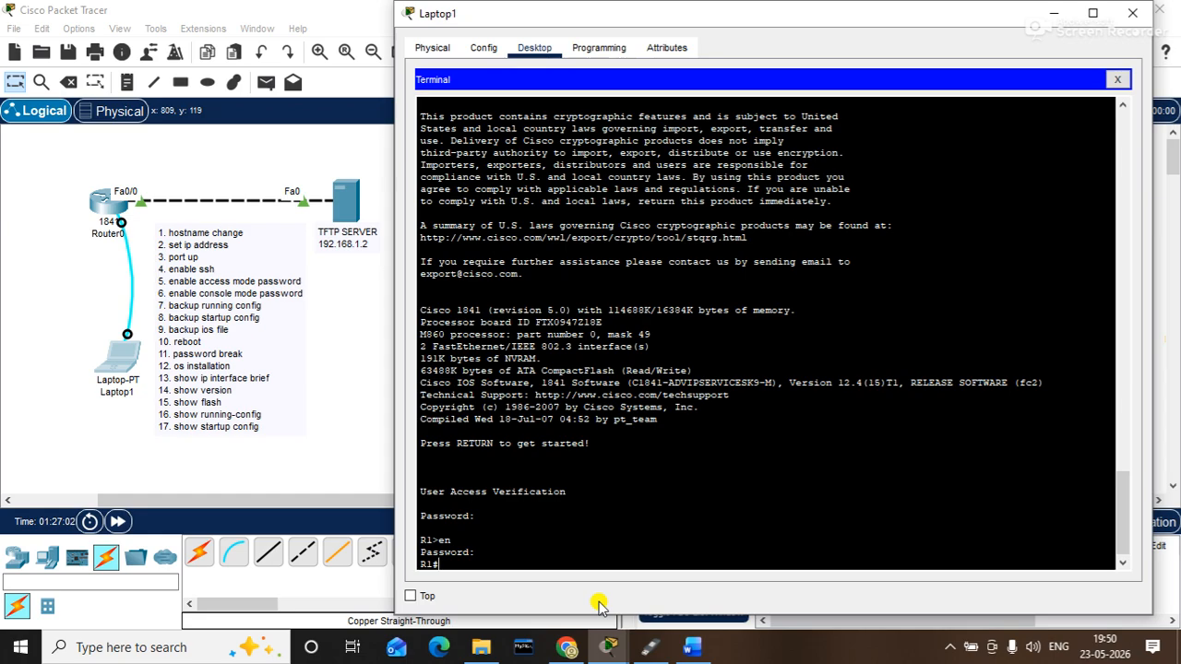
# - Run show ip interface brief, noting FastEthernet0/0 at 192.168.1.1 and FastEthernet0/1 unassigned
pyautogui.write('show ip interface brief')
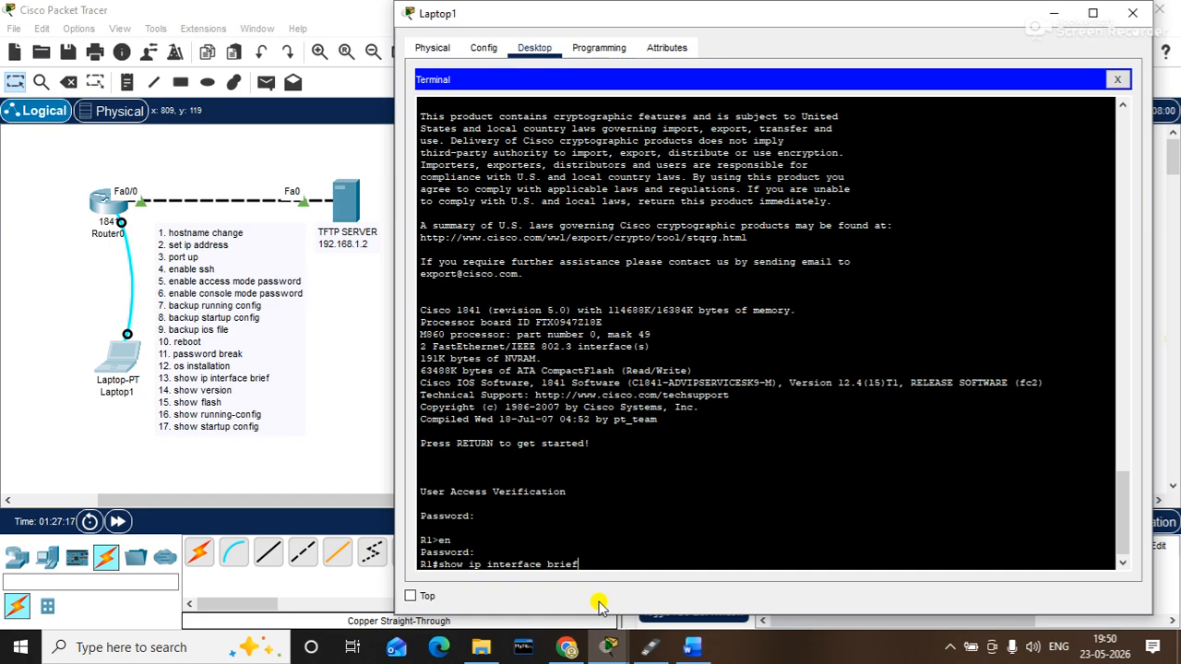
pyautogui.press('Return')
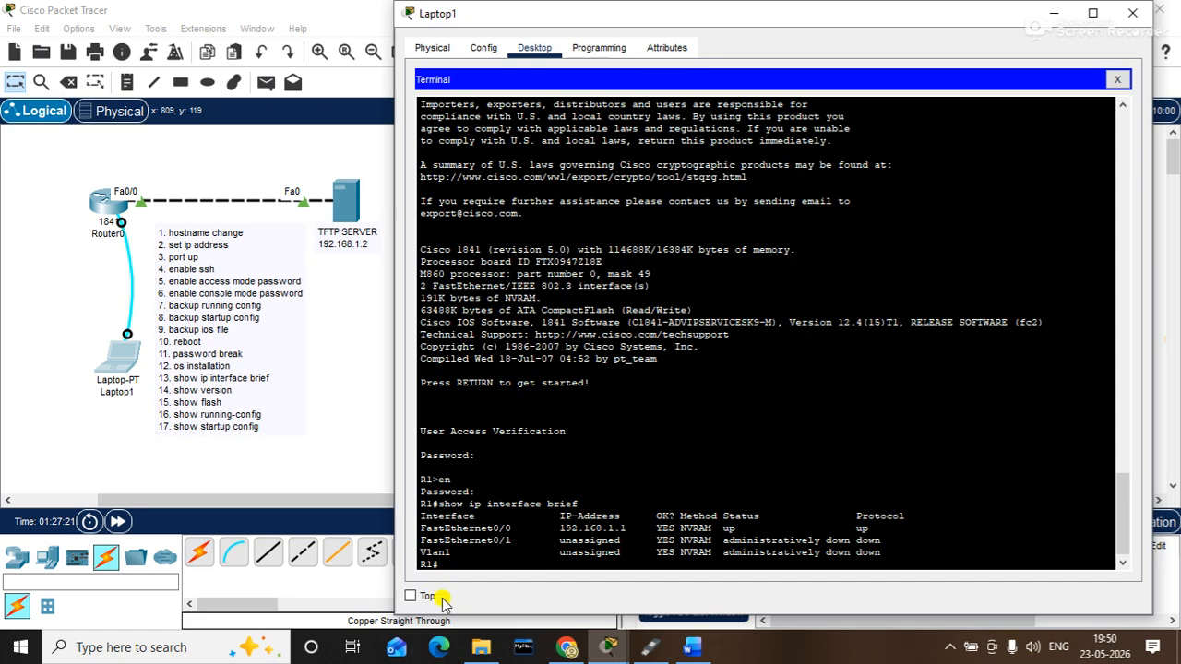
pyautogui.moveTo(419, 523); pyautogui.dragTo(632, 528)
pyautogui.moveTo(535, 540); pyautogui.dragTo(610, 540)
pyautogui.click(505, 555)
# - Run show version and highlight the system image file name and configuration register 0x2102
pyautogui.write('show version')
pyautogui.press('Return')
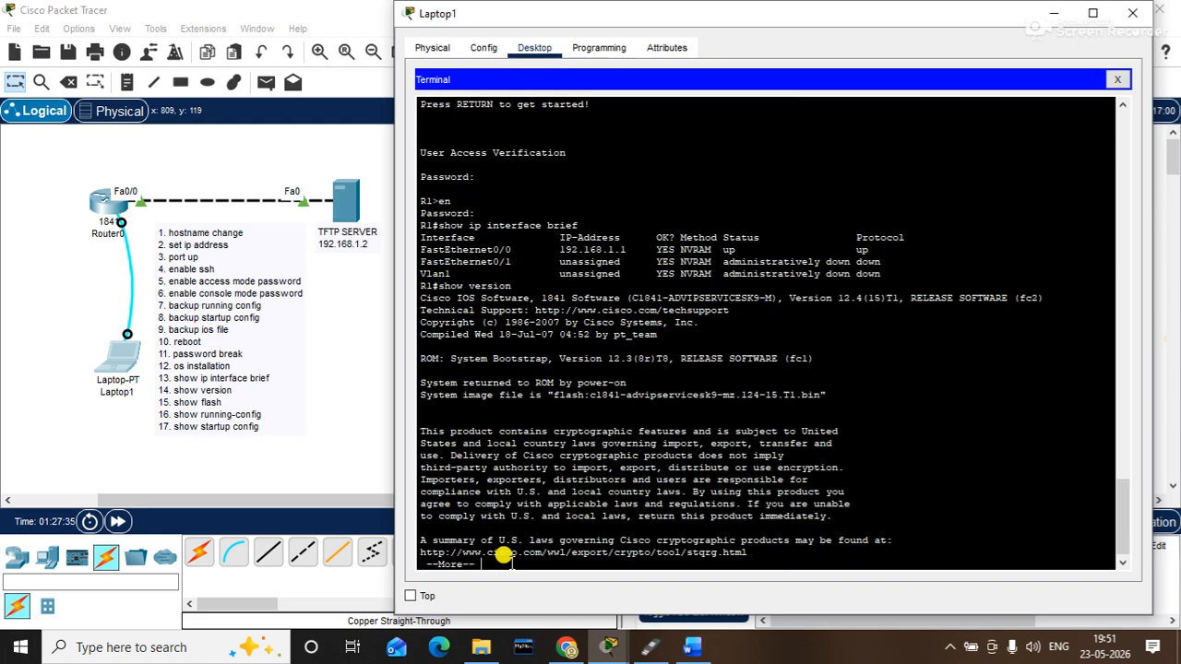
pyautogui.moveTo(661, 395); pyautogui.dragTo(789, 402)
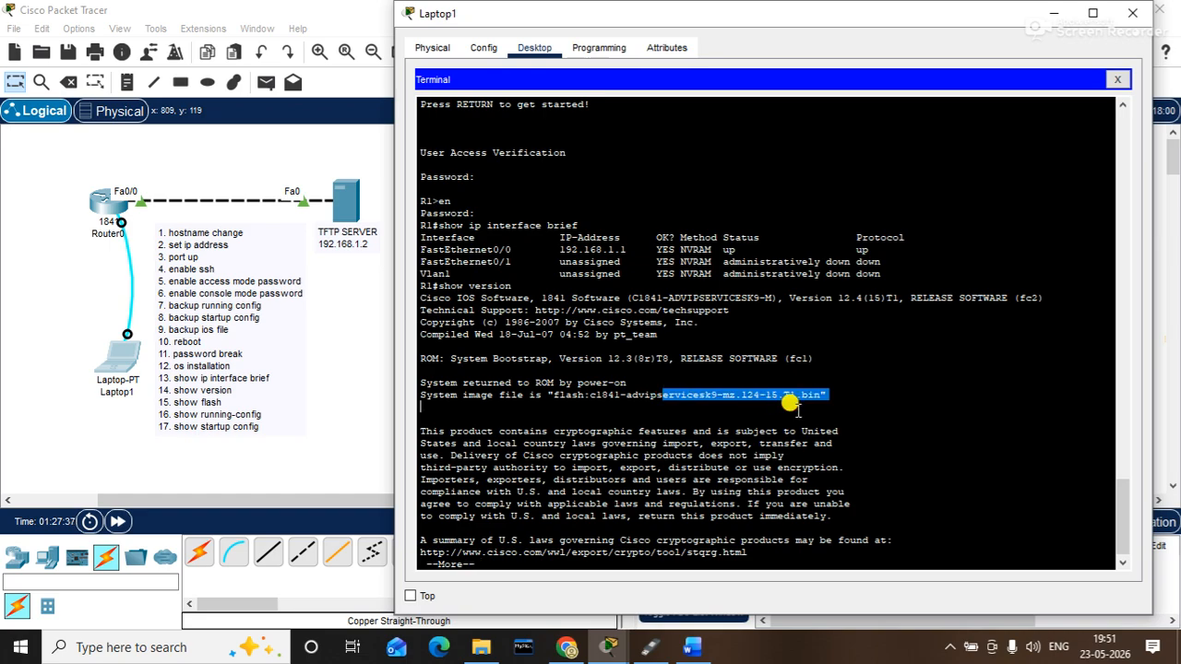
pyautogui.press('Return')
pyautogui.press('Return')
pyautogui.press('Return')
pyautogui.press('Return')
pyautogui.press('Return')
pyautogui.press('Return')
pyautogui.press('Return')
pyautogui.press('Return')
pyautogui.press('Return')
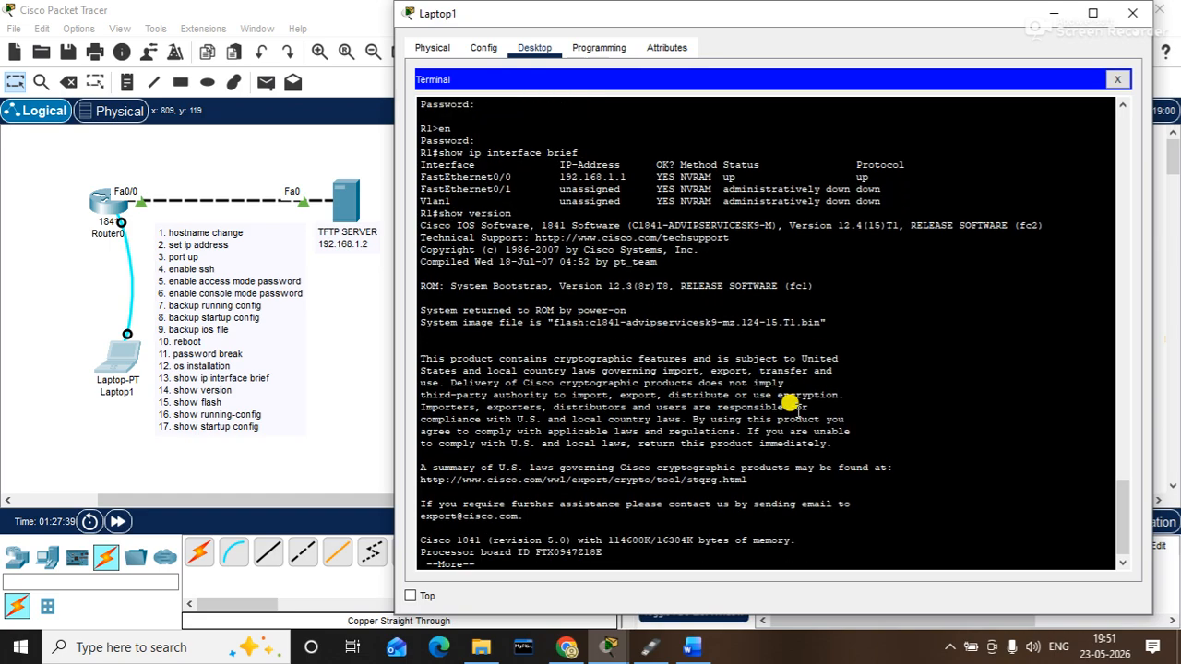
pyautogui.press('Return')
pyautogui.press('Return')
pyautogui.press('Return')
pyautogui.press('Return')
pyautogui.press('Return')
pyautogui.press('Return')
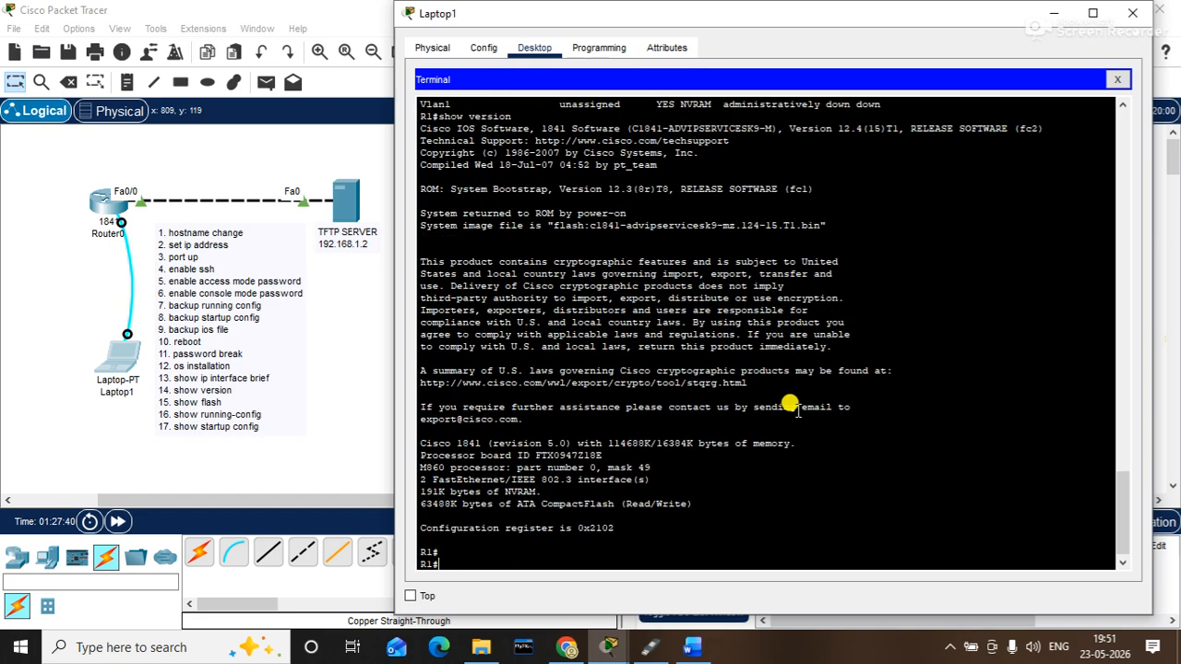
pyautogui.moveTo(575, 517); pyautogui.dragTo(628, 517)
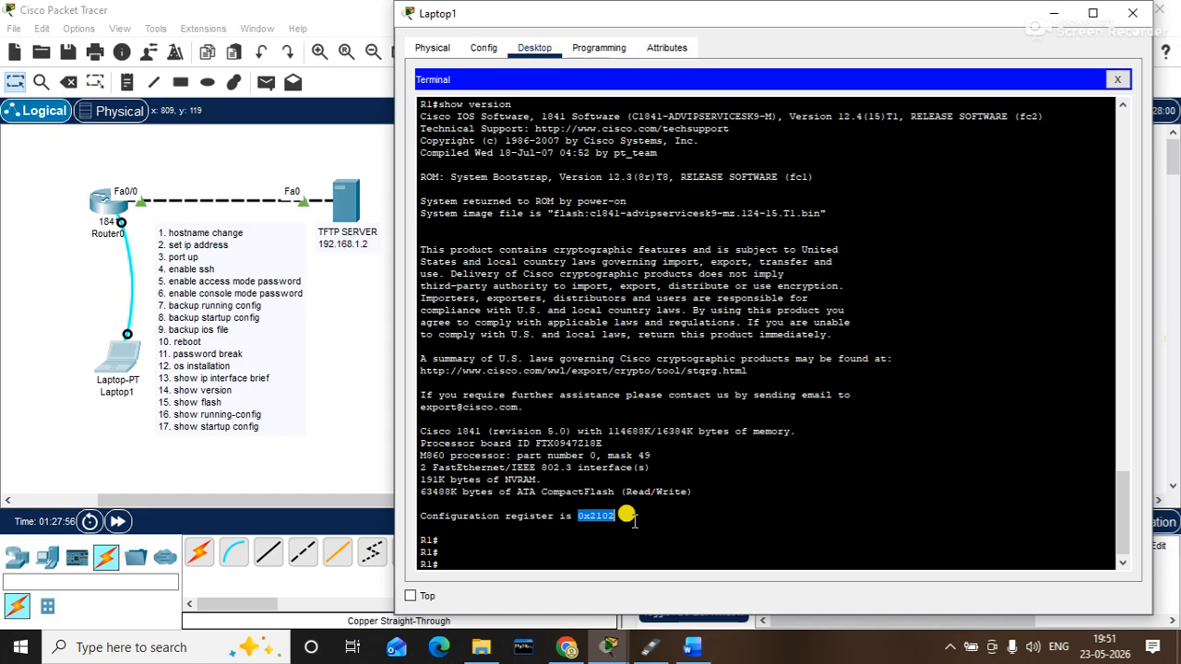
pyautogui.press('Return')
# - List R1's flash contents and display its running-config
pyautogui.write('show flash')
pyautogui.press('Return')
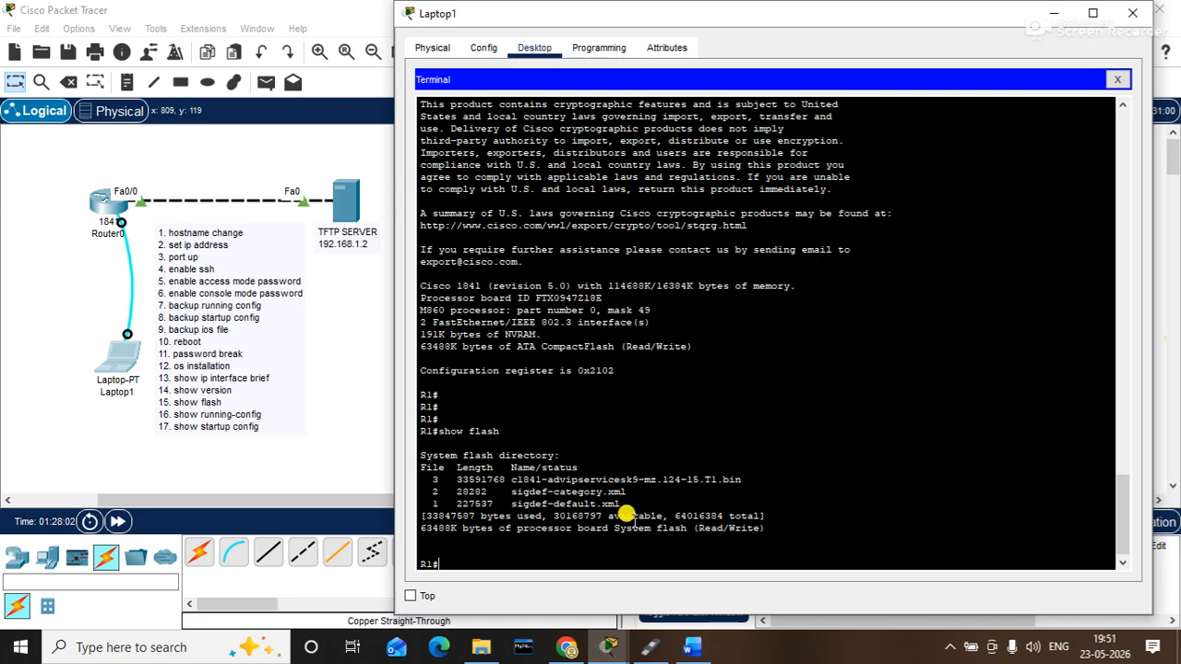
pyautogui.write('show run')
pyautogui.press('Tab')
pyautogui.press('Return')
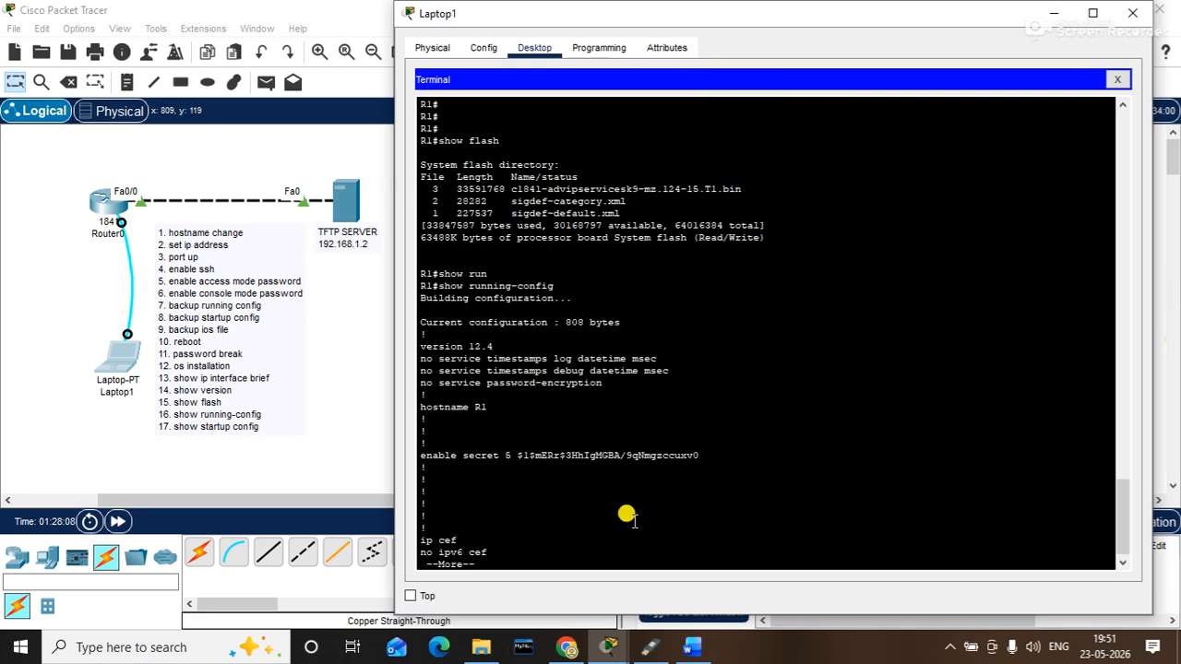
# - Display the 808-byte startup-config, then exit the console session
pyautogui.write('q')
pyautogui.write('show ')
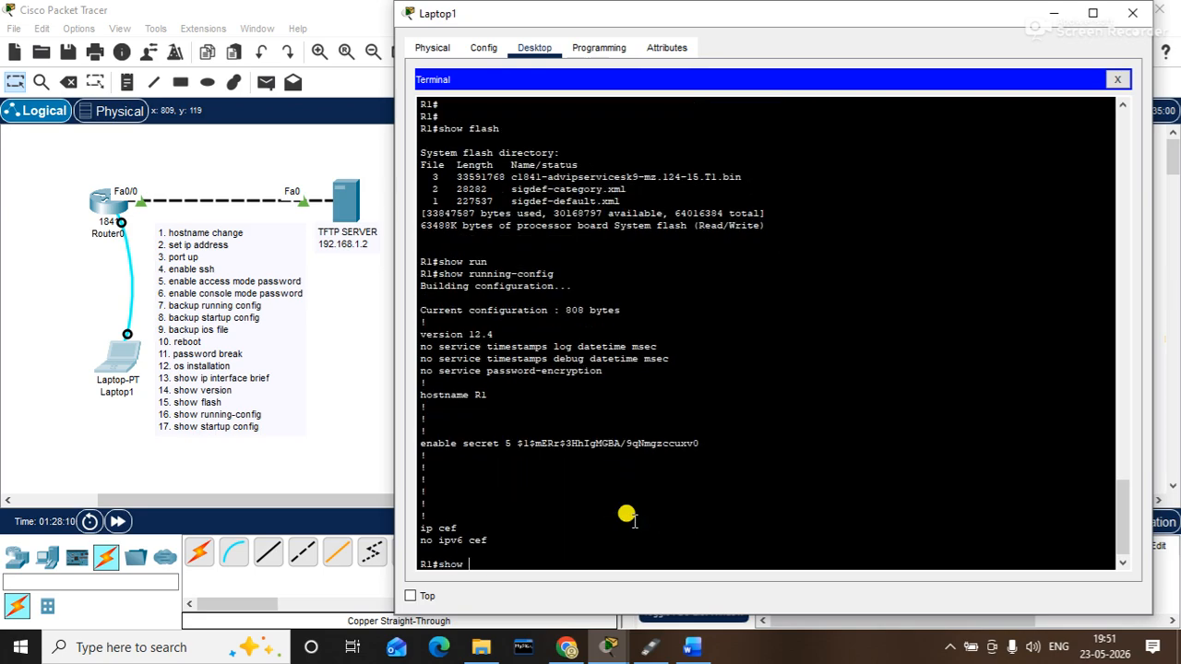
pyautogui.write('star')
pyautogui.press('Tab')
pyautogui.press('Return')
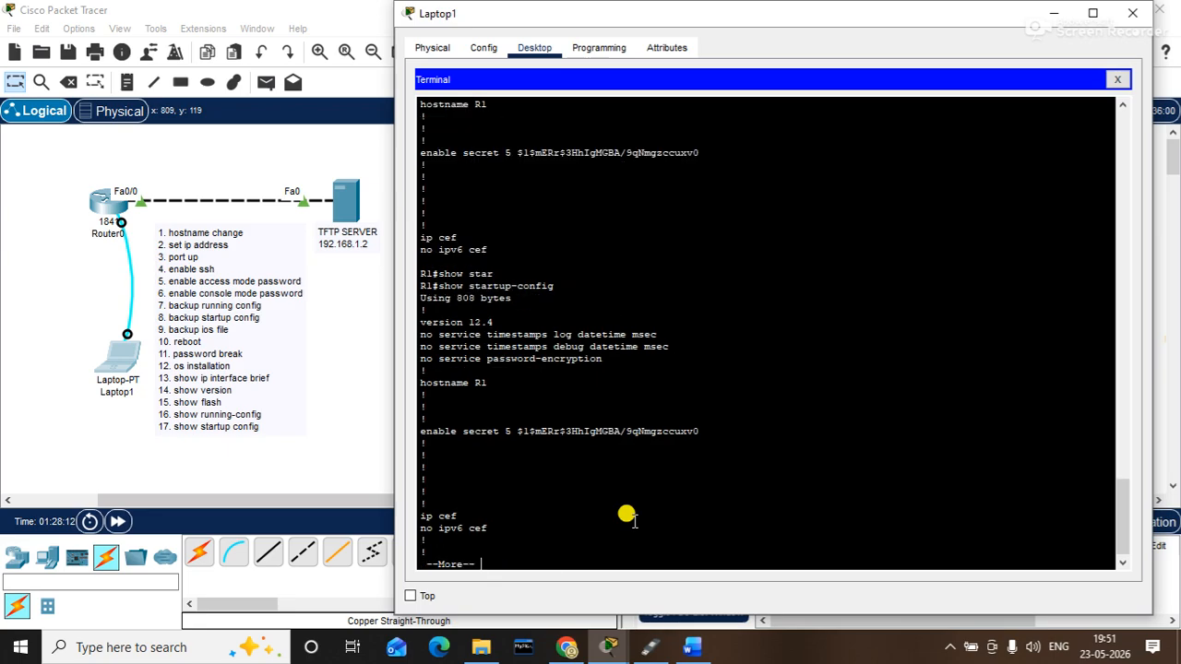
pyautogui.press('Return')
pyautogui.press('Return')
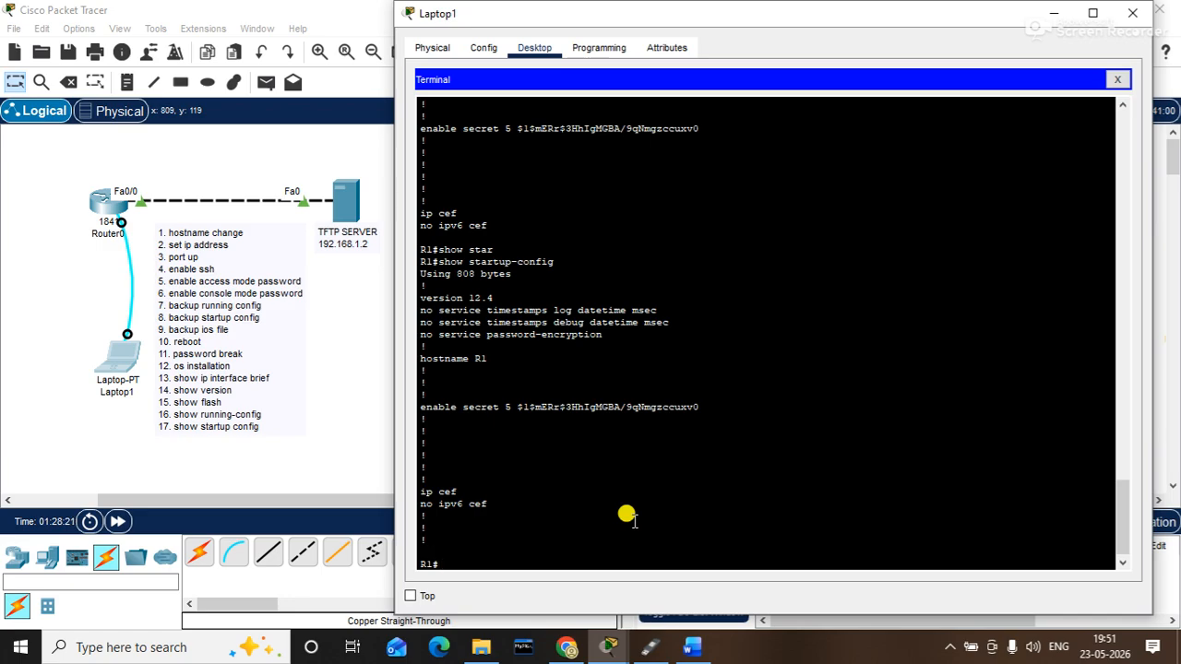
pyautogui.write('exit')
pyautogui.press('Return')
pyautogui.press('Return')
pyautogui.press('Return')
pyautogui.press('Return')
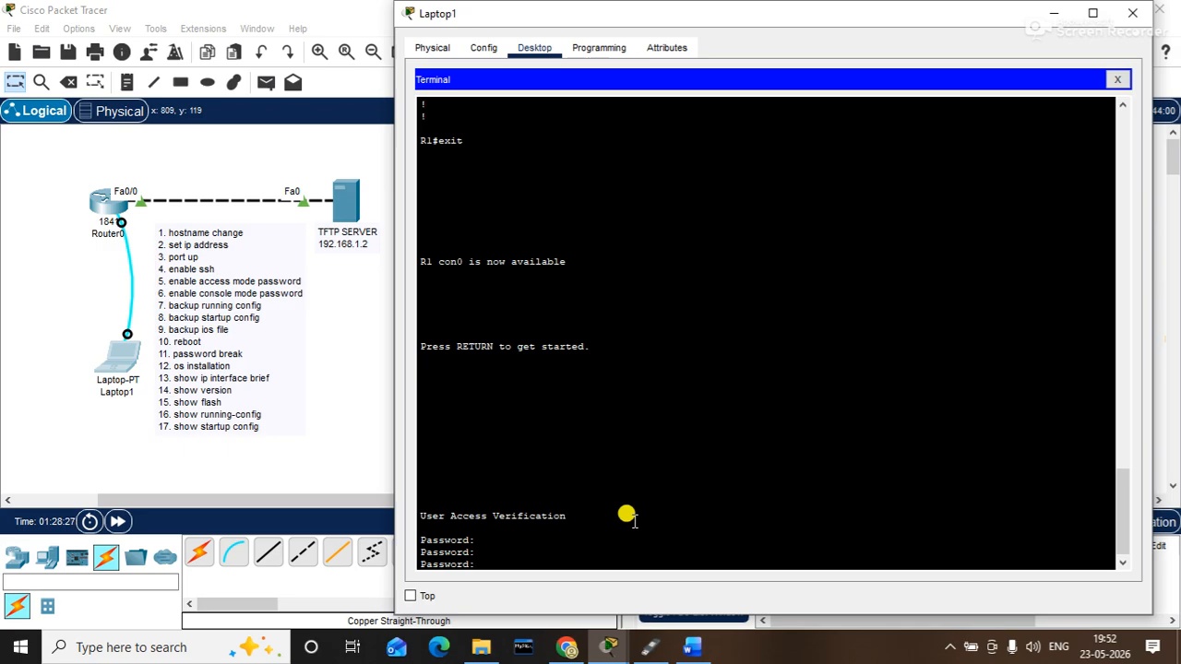
# - Close Laptop1's terminal, open Router0's physical view and switch its power off
pyautogui.click(110, 197)
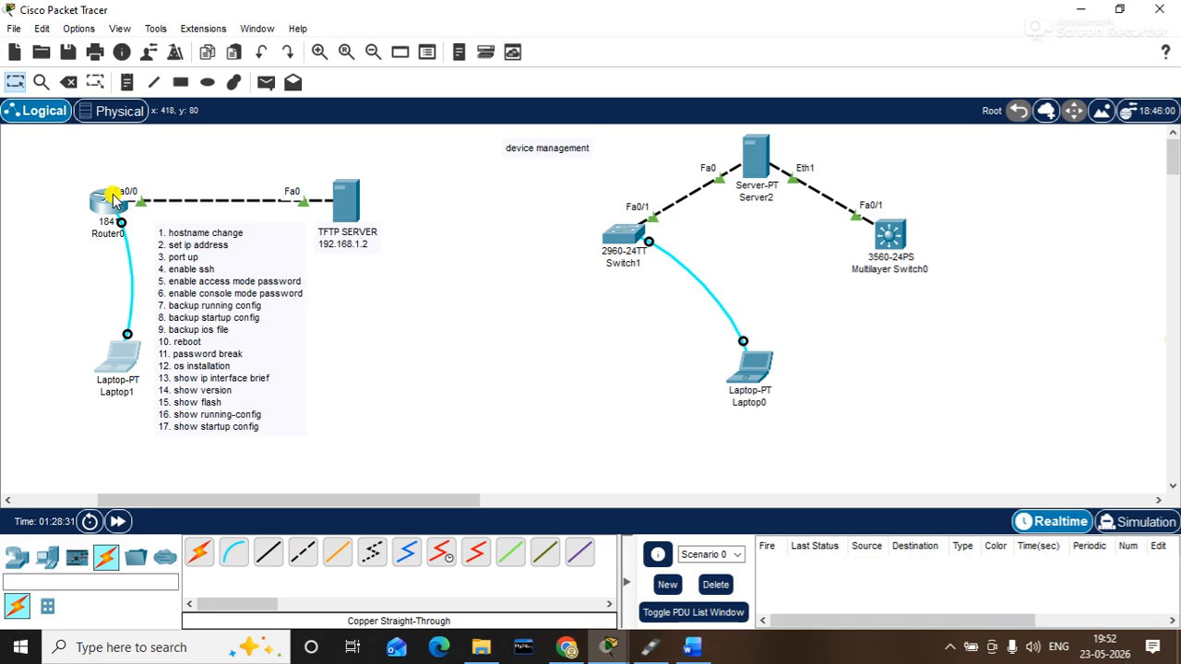
pyautogui.click(116, 212)
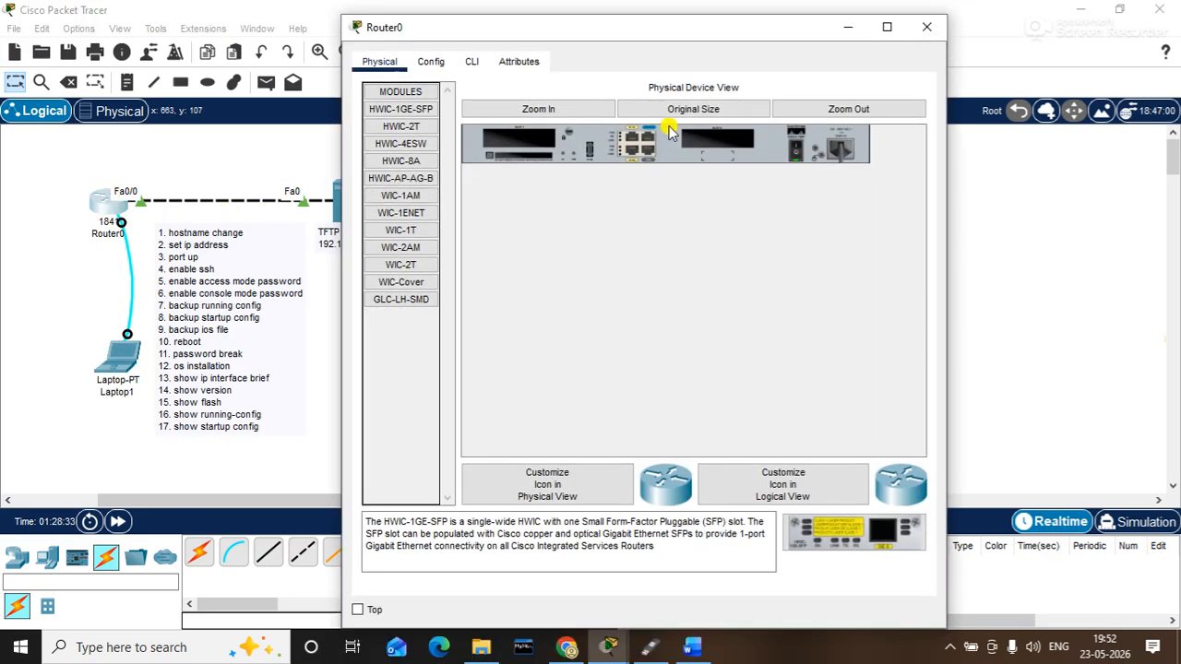
pyautogui.click(797, 157)
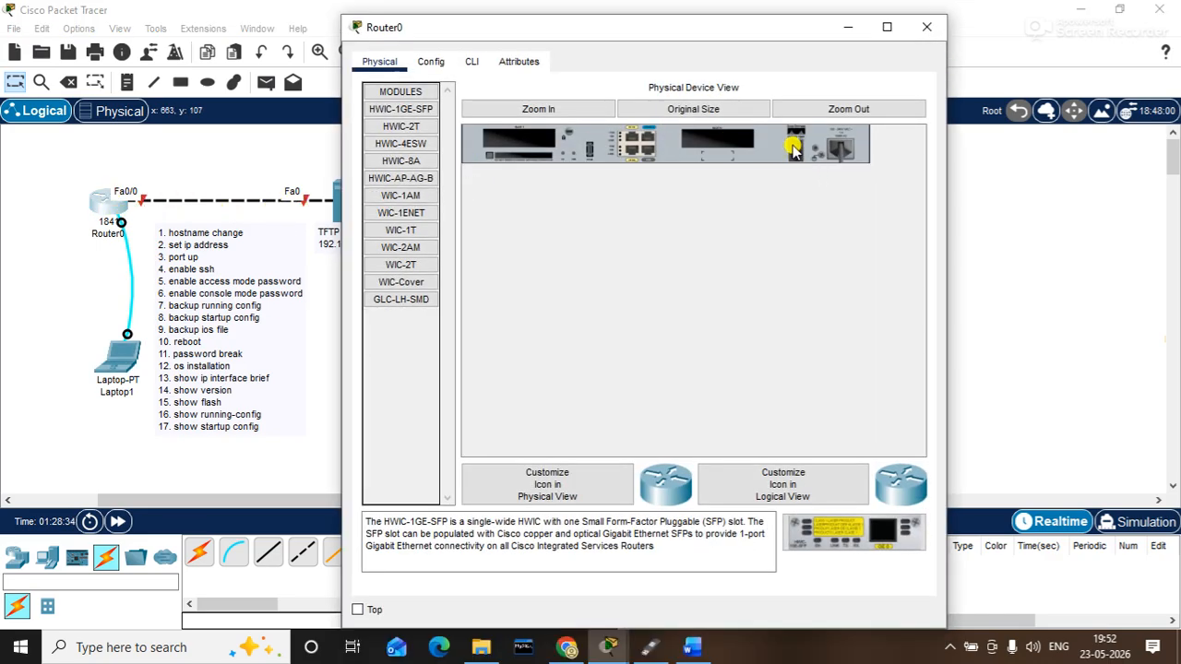
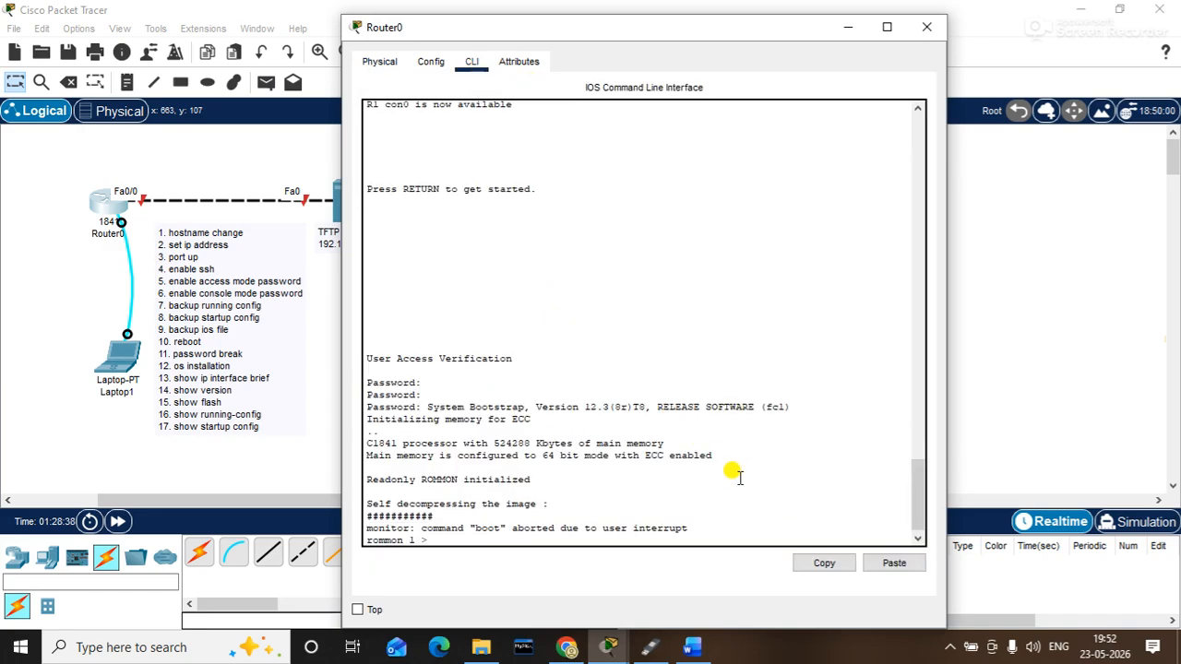
# - Bring up a fresh rommon 1 > prompt on Router0's CLI, then close the Router0 window
pyautogui.press('Return')
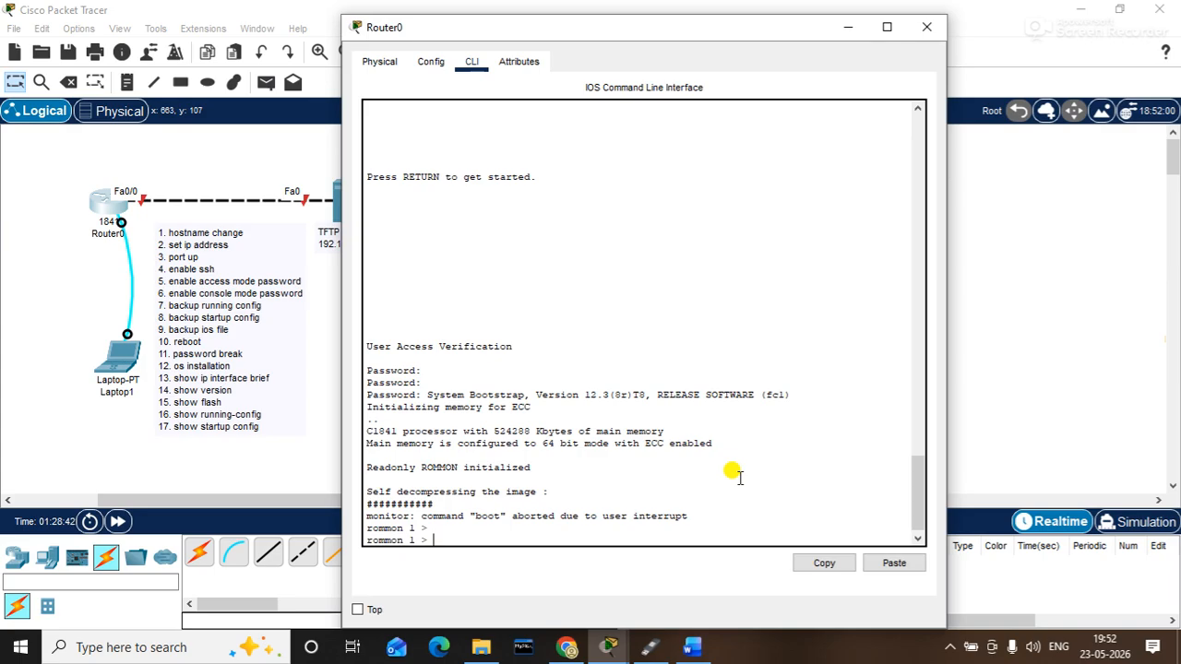
pyautogui.click(926, 26)
# - Switch to Laptop1's console terminal and show a new rommon 1 > prompt from Router0
pyautogui.click(121, 358)
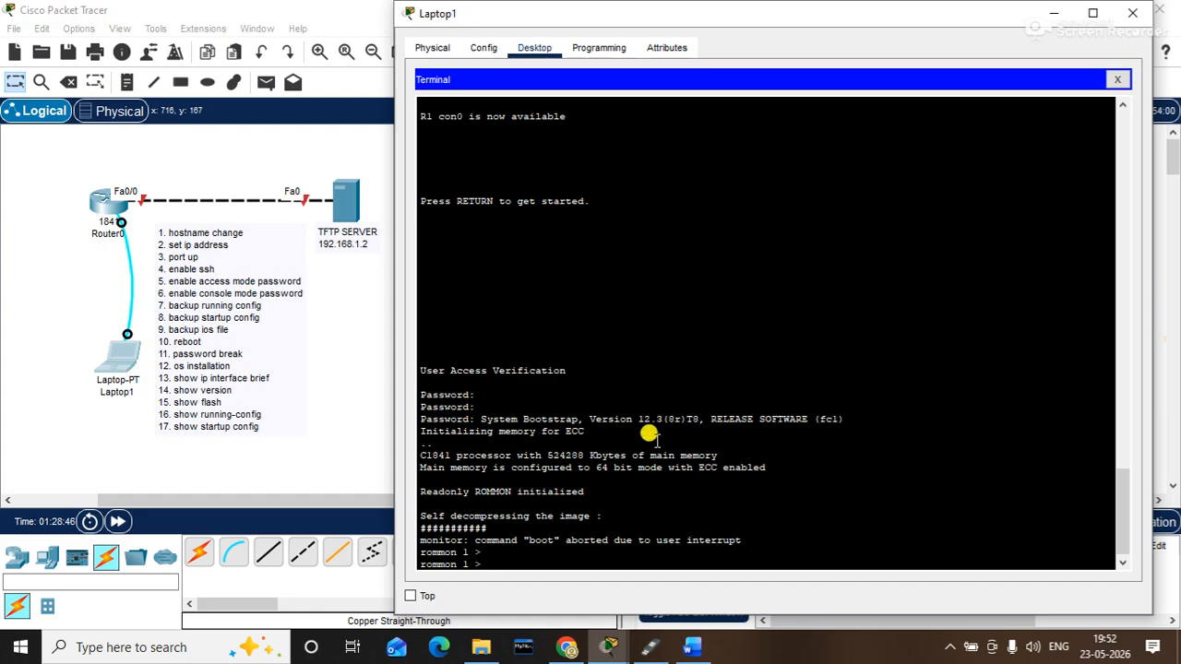
pyautogui.press('Return')
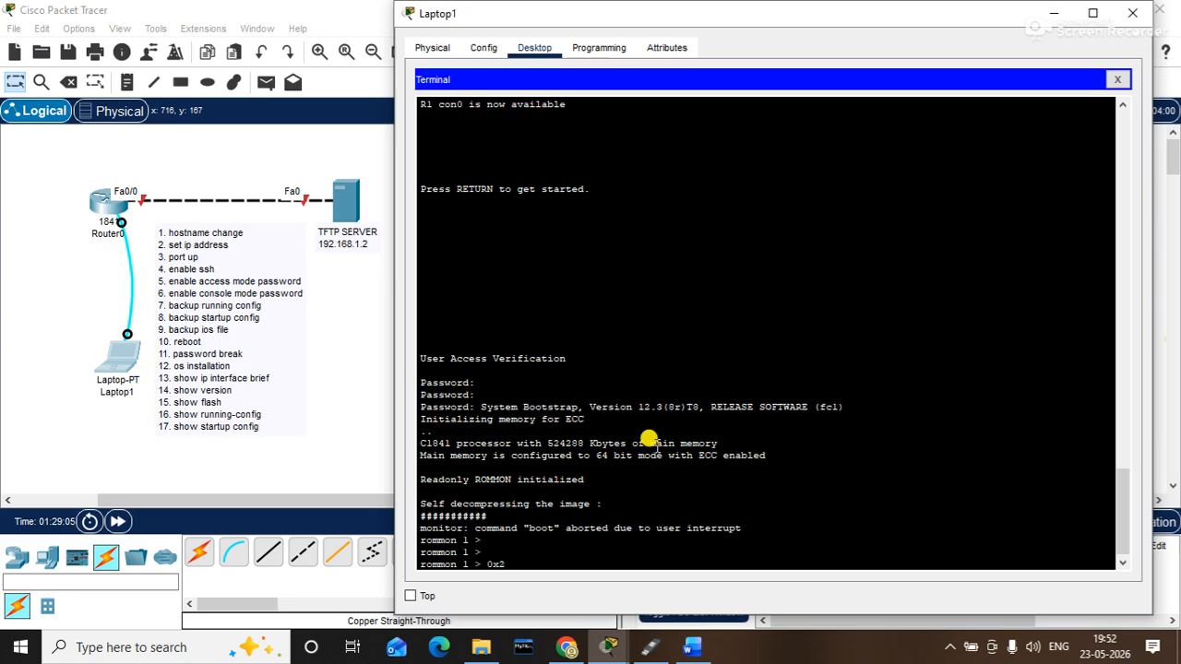
# - Enter the register value 0x242 at Router0's rommon 1 > prompt in Laptop1's terminal
pyautogui.write('42')
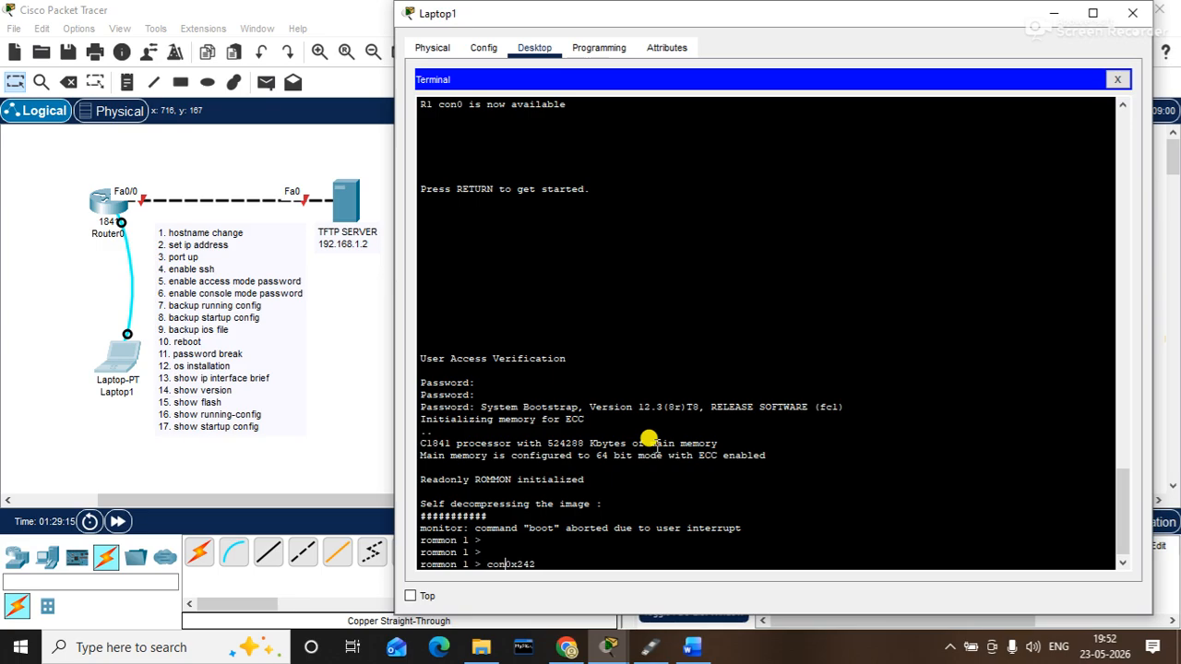
# - Add 'confreg' before 0x242 on Router0's rommon 1 > line, giving confreg 0x242
pyautogui.write('freg')
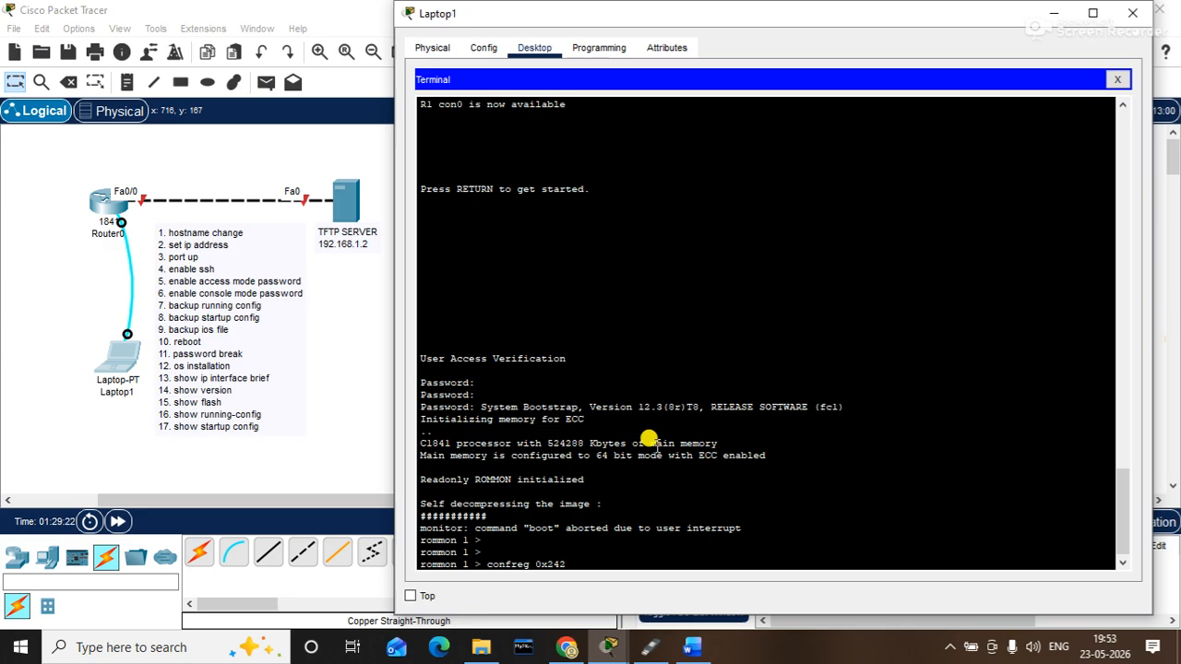
# - Correct the ROMMON register value so Laptop1's console line reads confreg 0x2142
pyautogui.press('BackSpace')
pyautogui.press('BackSpace')
pyautogui.write('142')
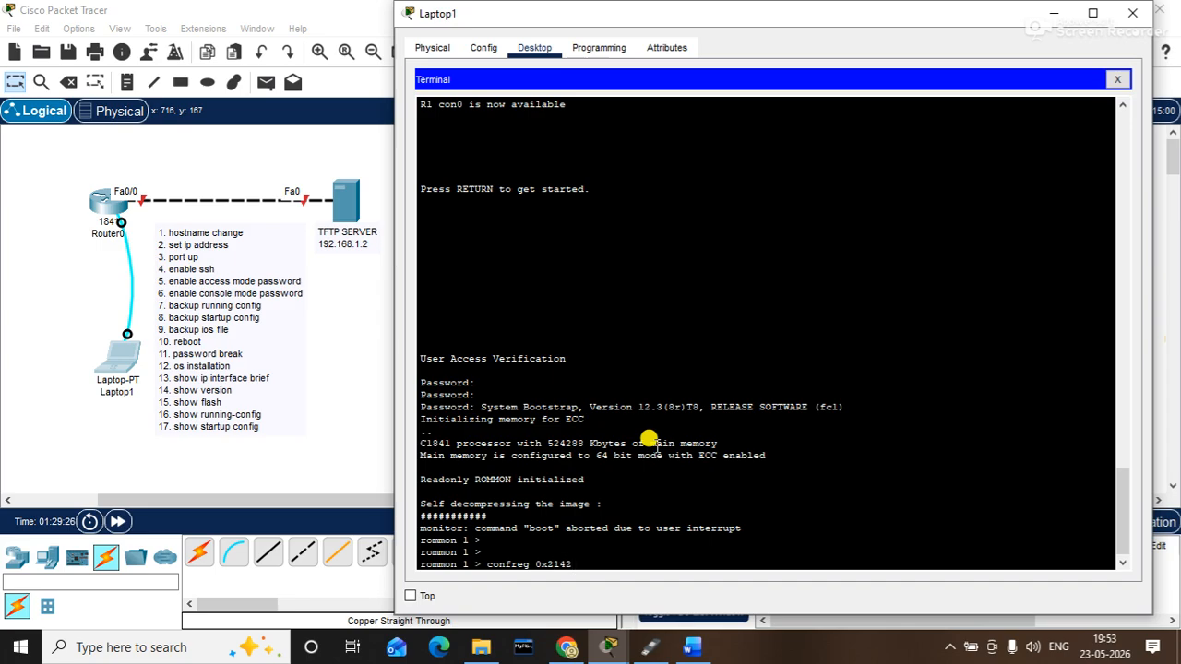
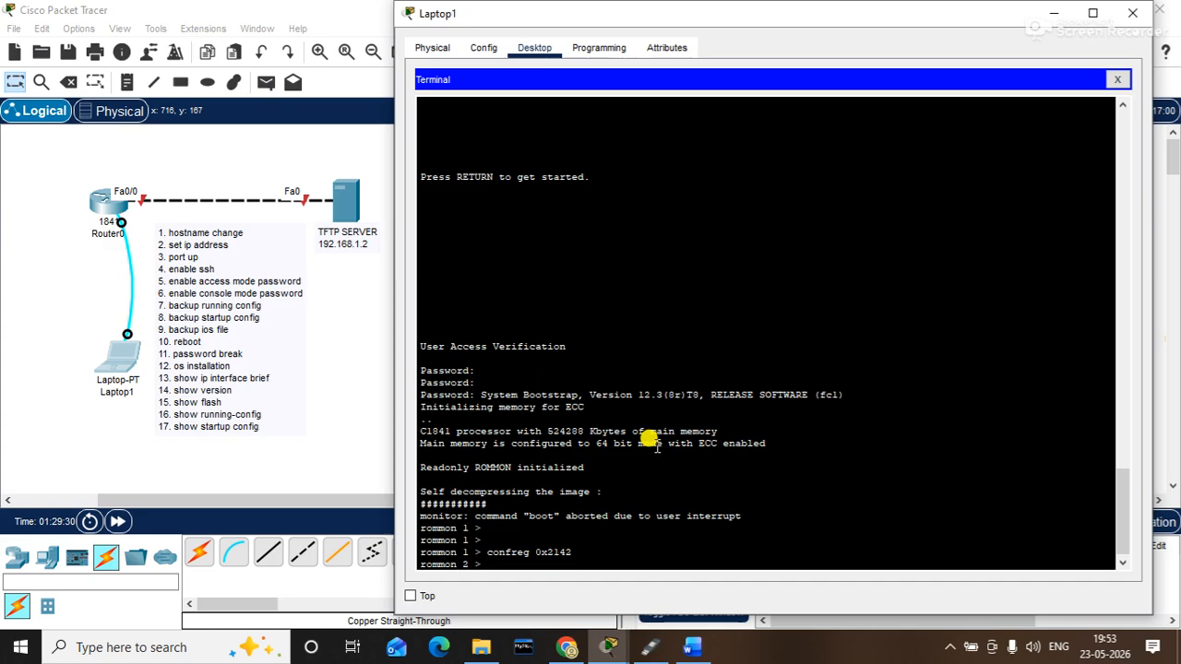
# - Enter reset at the rommon 2 > prompt to reboot Router0 with register 0x2142
pyautogui.write('reset')
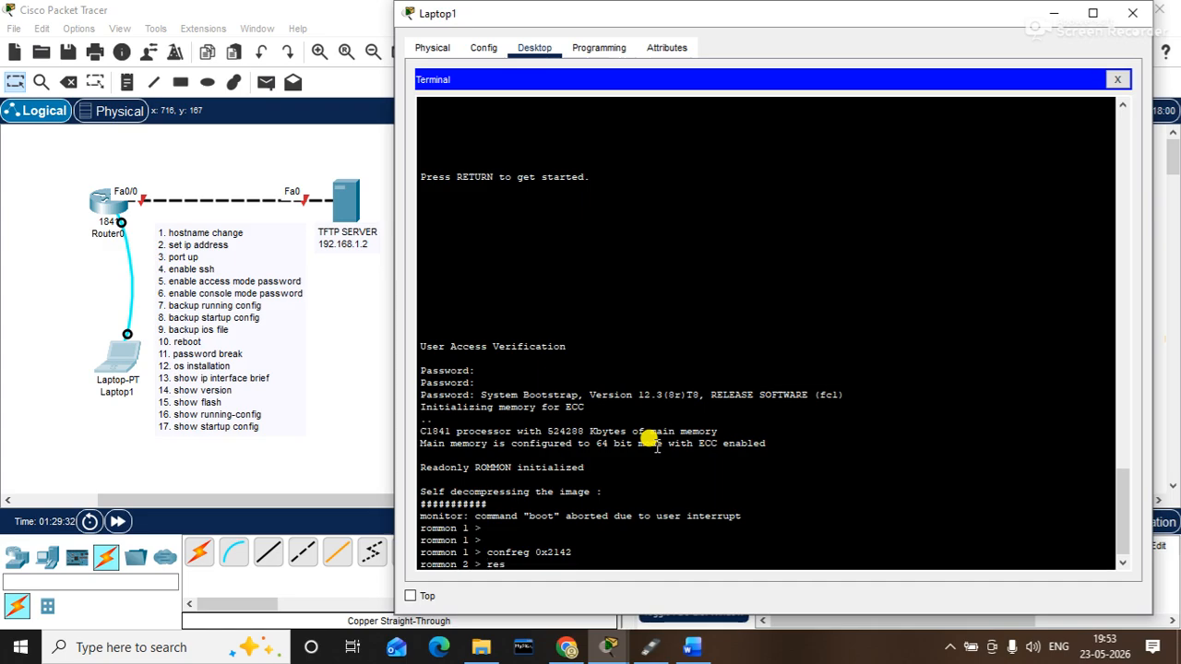
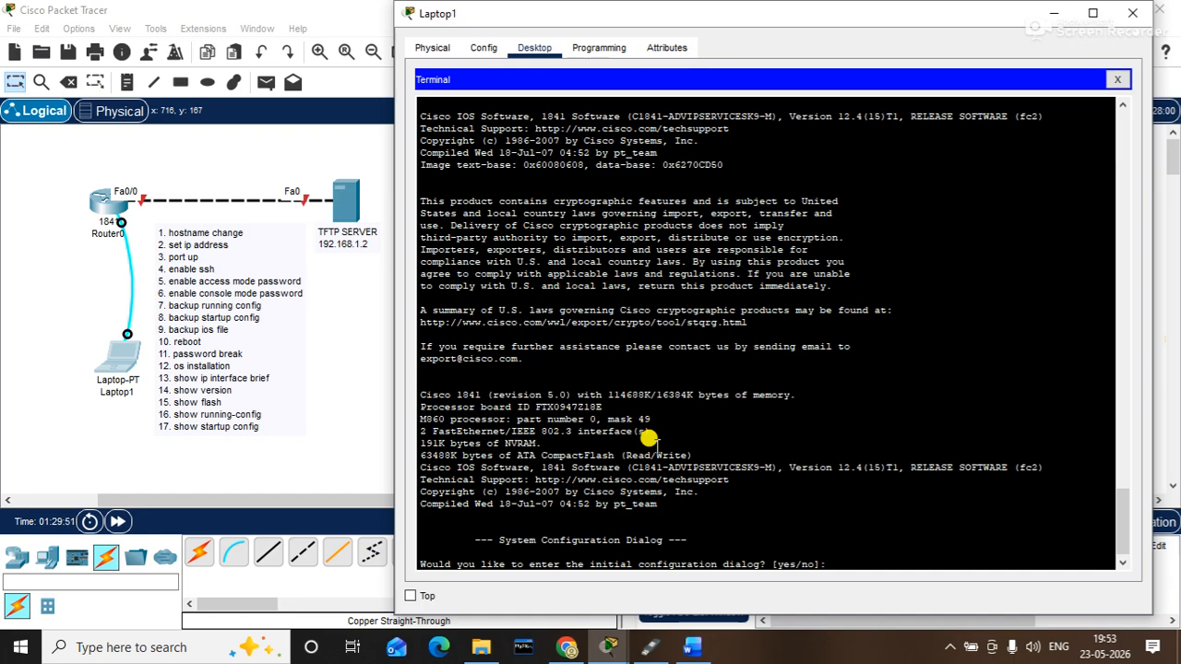
# - Decline the initial setup dialog and enter privileged mode with en
pyautogui.write('n')
pyautogui.press('Return')
pyautogui.press('Return')
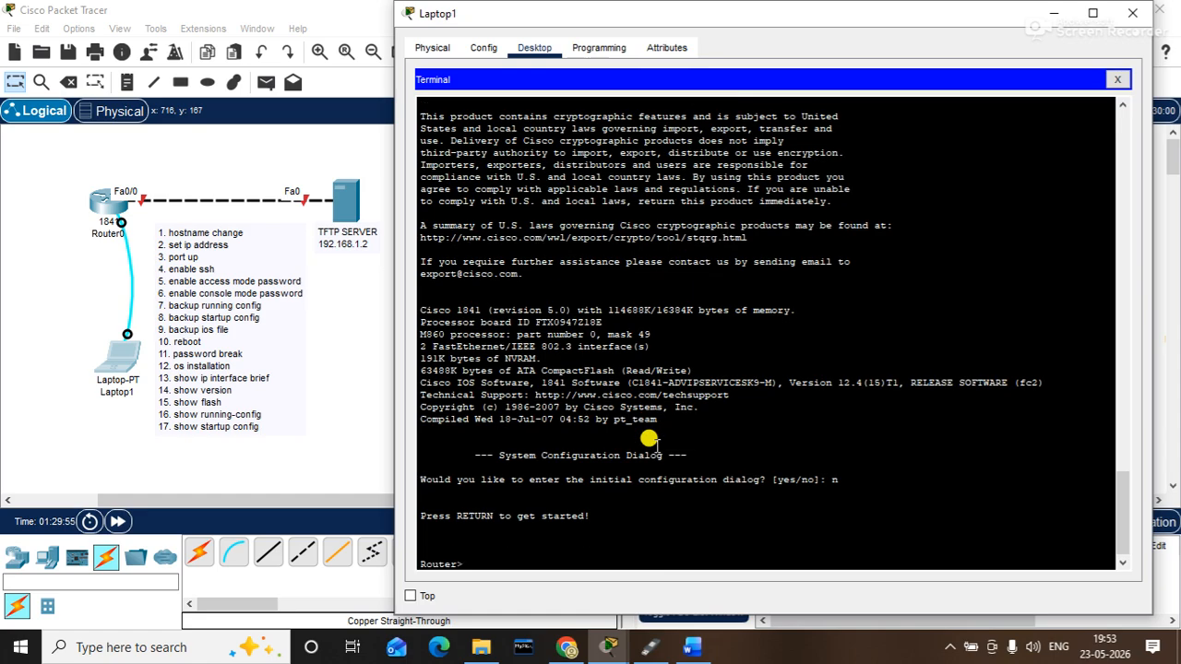
pyautogui.write('en')
pyautogui.press('Return')
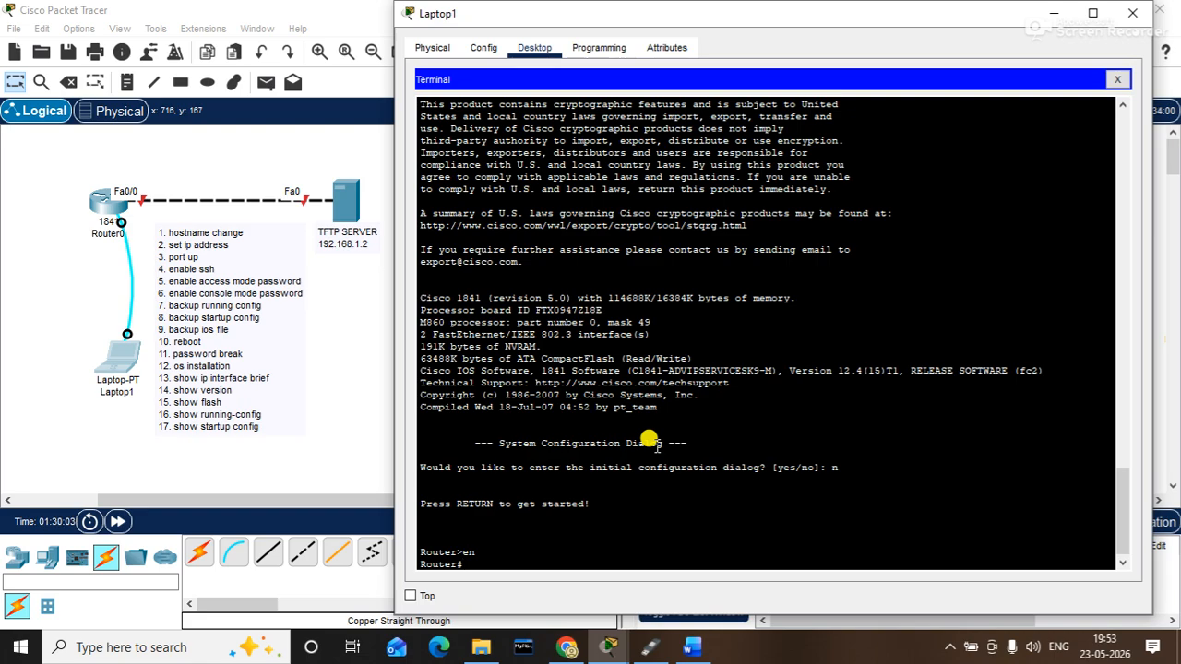
# - Run show startup-config to view the router's saved configuration
pyautogui.write('show stasr')
pyautogui.press('Tab')
pyautogui.press('BackSpace')
pyautogui.press('BackSpace')
pyautogui.write('ar')
pyautogui.press('BackSpace')
pyautogui.press('Tab')
pyautogui.write('r')
pyautogui.press('Tab')
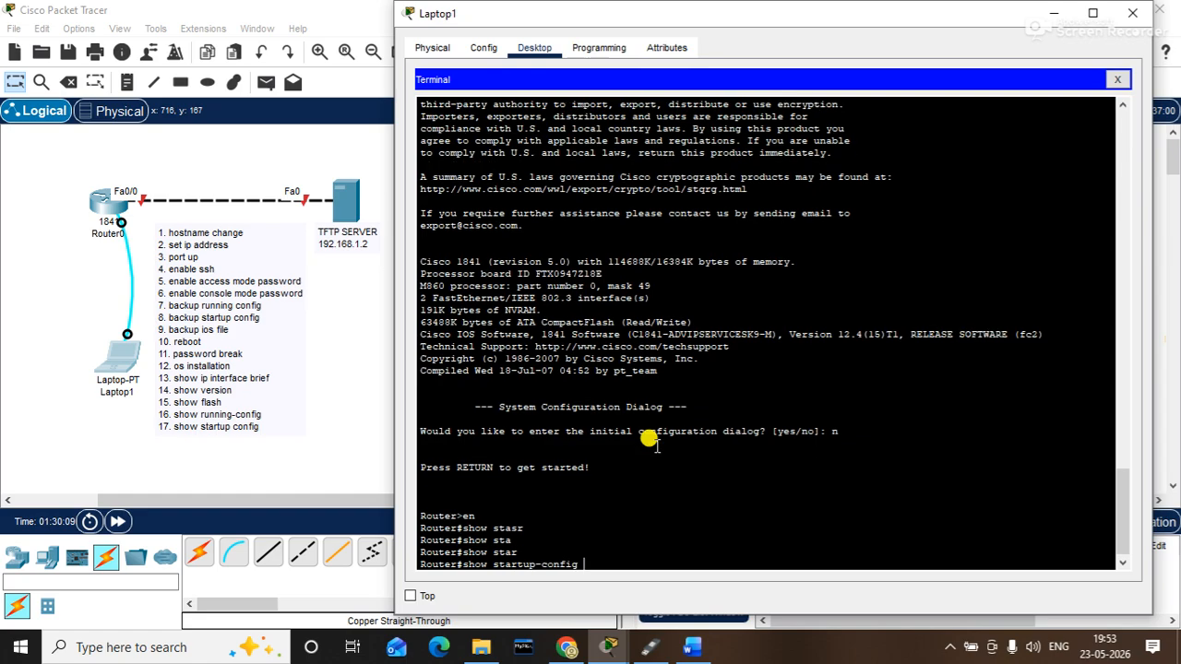
pyautogui.press('Return')
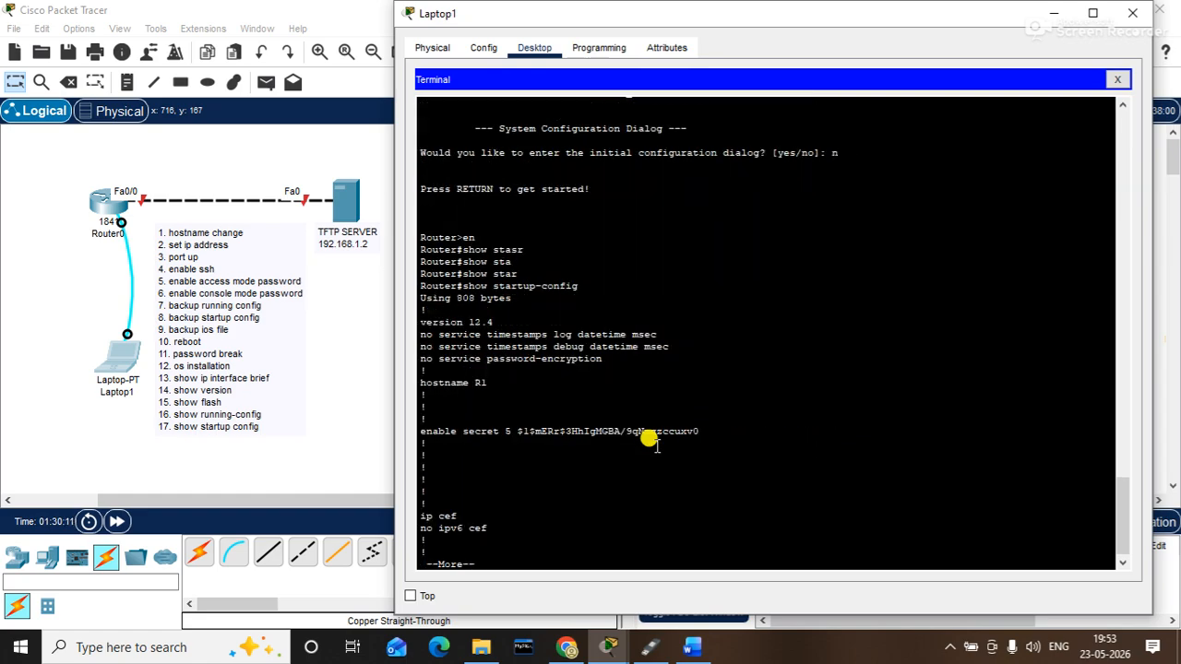
# - Highlight the hostname R1 and enable secret lines, then stop the paged output
pyautogui.moveTo(499, 391); pyautogui.dragTo(386, 384)
pyautogui.moveTo(567, 440); pyautogui.dragTo(477, 433)
pyautogui.hotkey('ctrl', 'c')
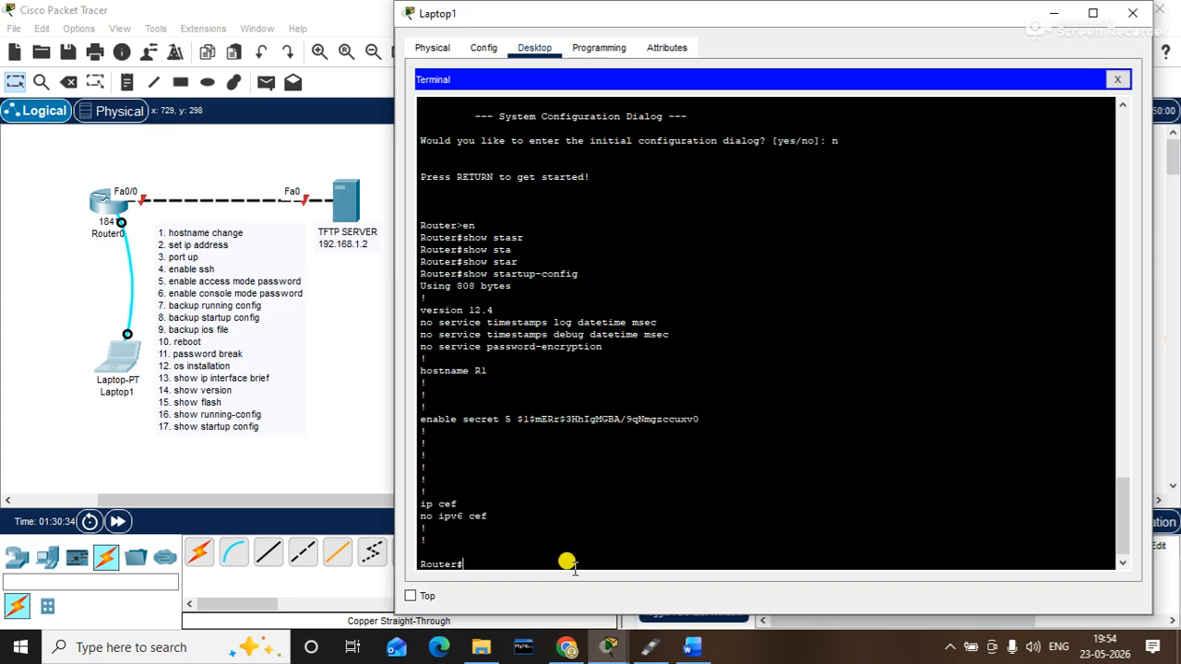
# - Copy startup-config into running-config so the prompt becomes R1#
pyautogui.write('copy star')
pyautogui.press('Tab')
pyautogui.write('run')
pyautogui.press('Tab')
pyautogui.press('Return')
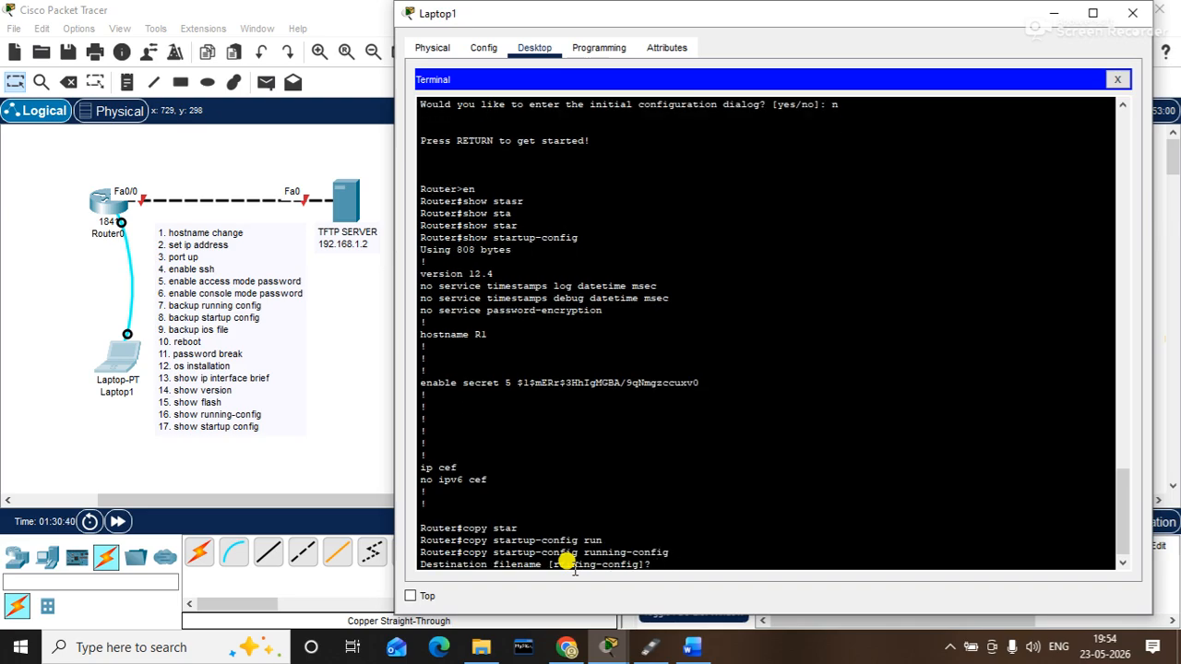
pyautogui.press('Return')
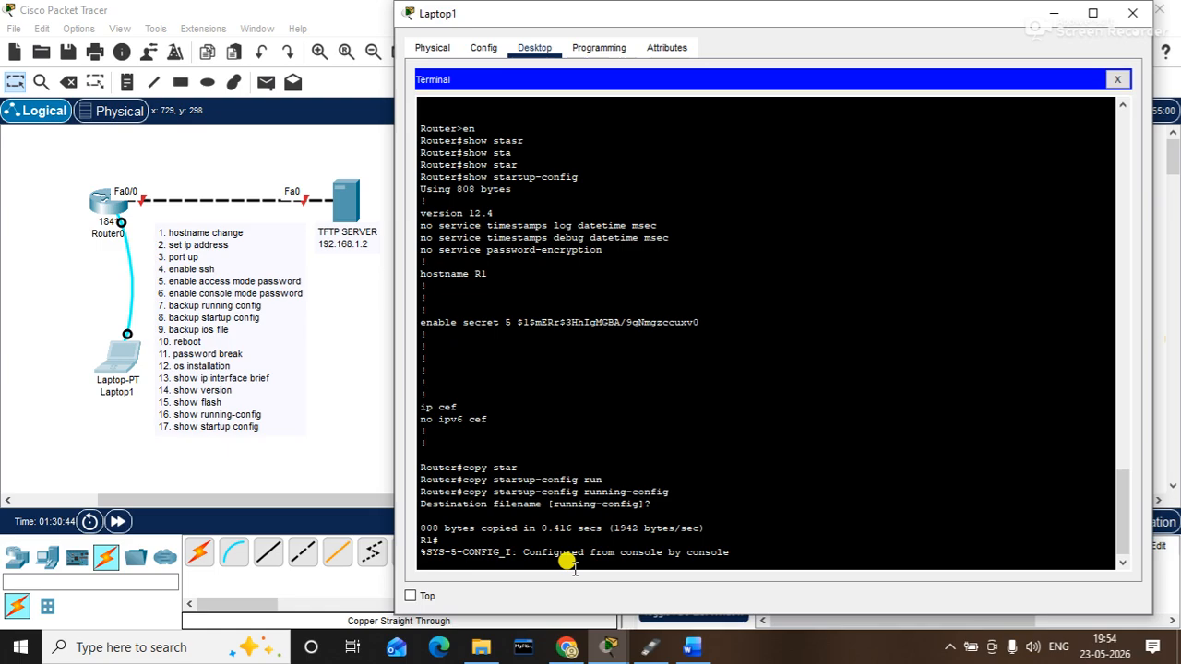
pyautogui.press('Return')
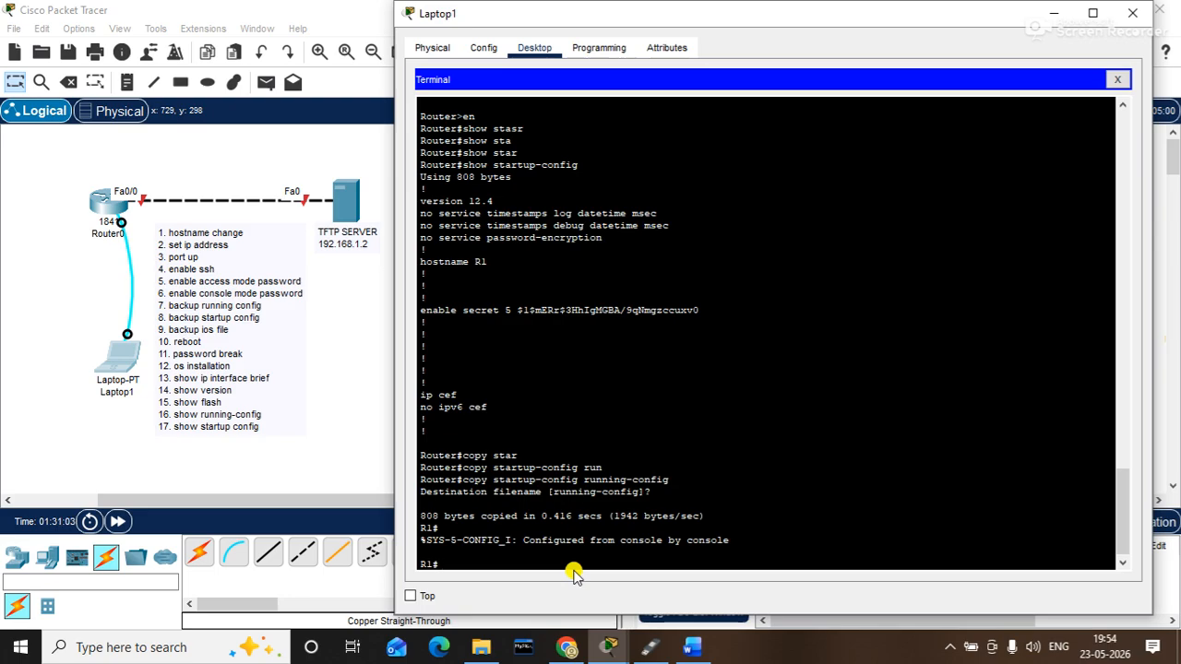
# - Remove the password and login requirement from console line 0
pyautogui.write('conf t')
pyautogui.press('Return')
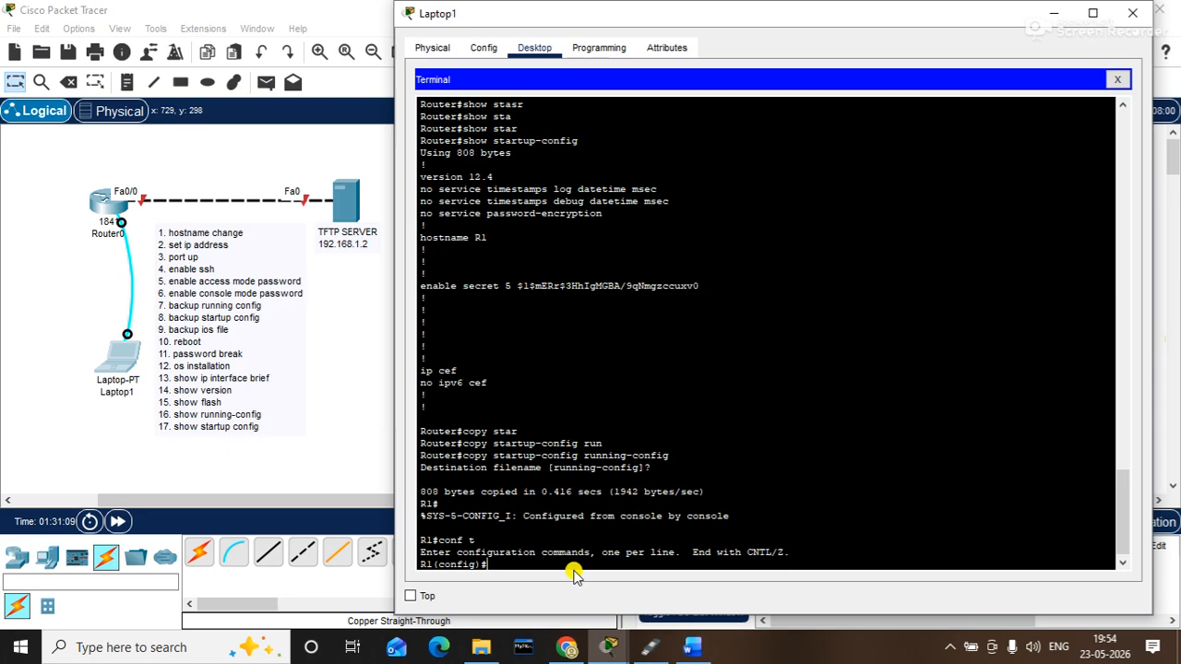
pyautogui.write('line console 0')
pyautogui.press('Return')
pyautogui.write('no')
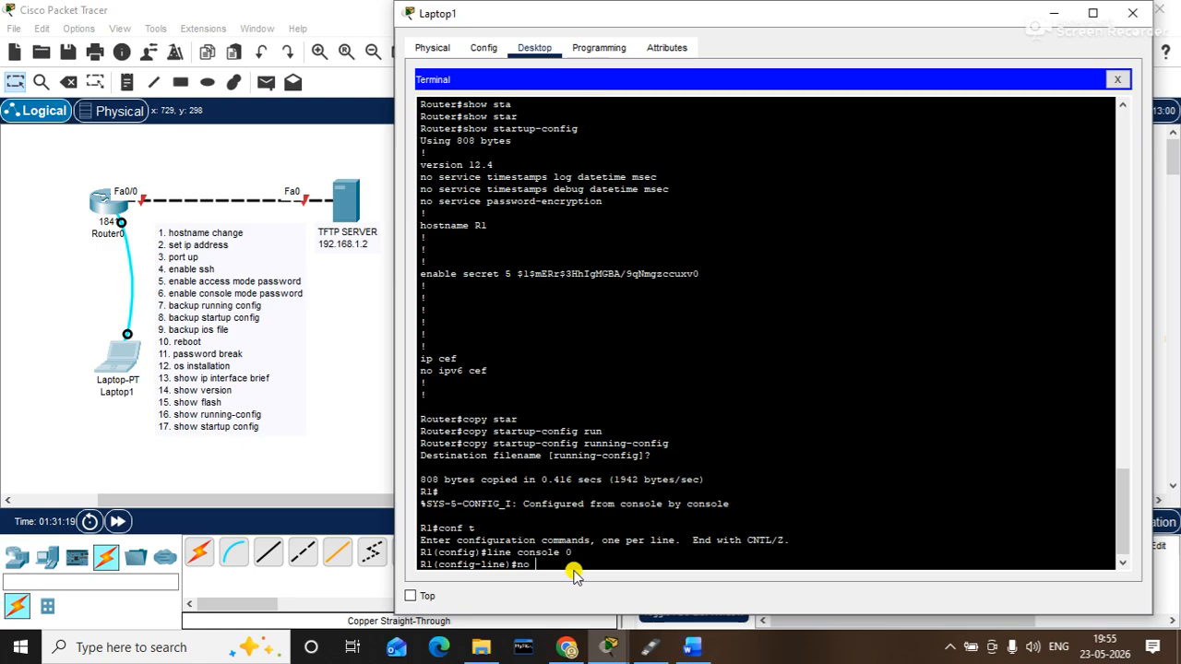
pyautogui.write(' password')
pyautogui.press('Return')
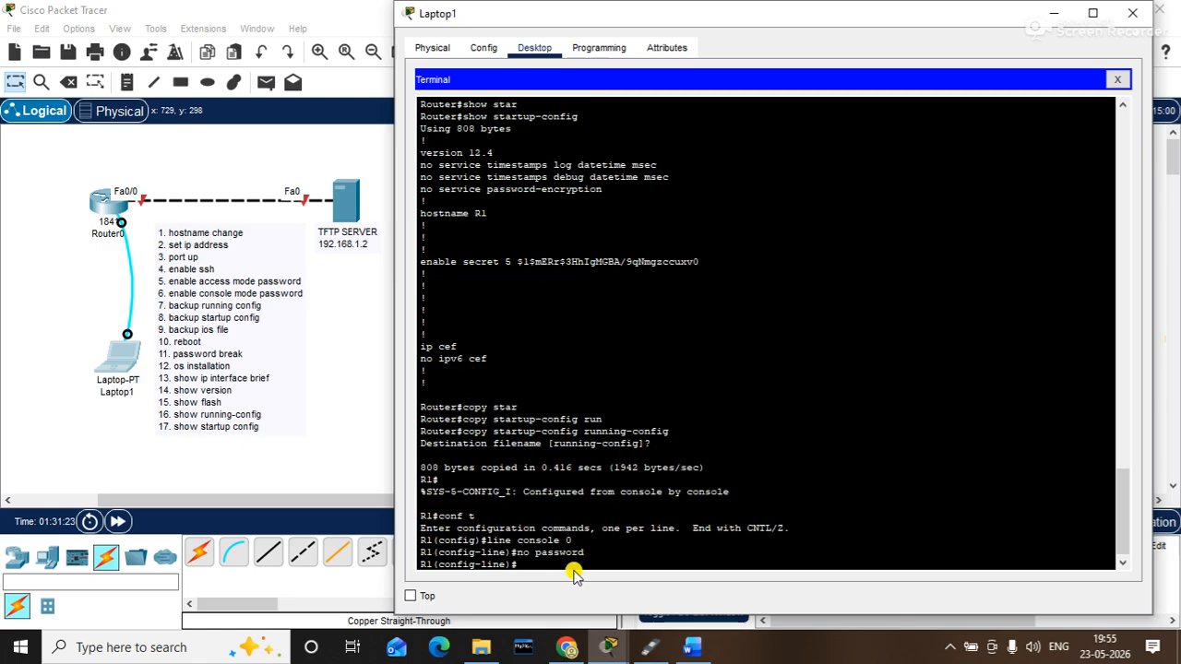
pyautogui.write('no login')
pyautogui.press('Return')
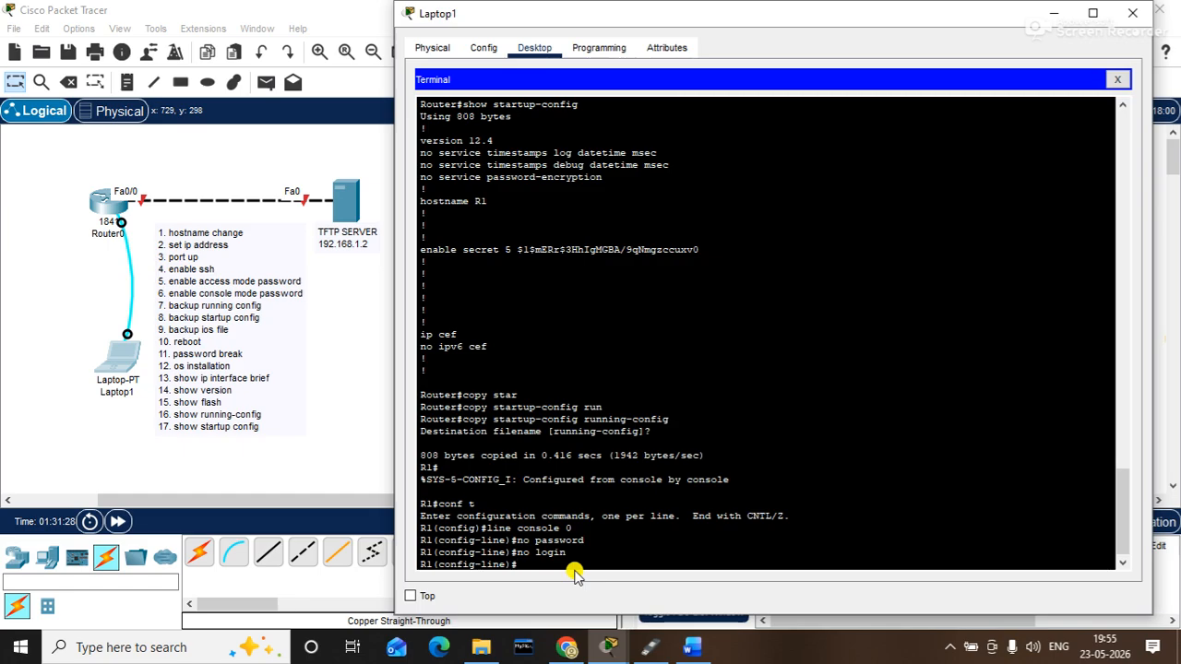
pyautogui.write('exit')
pyautogui.press('Return')
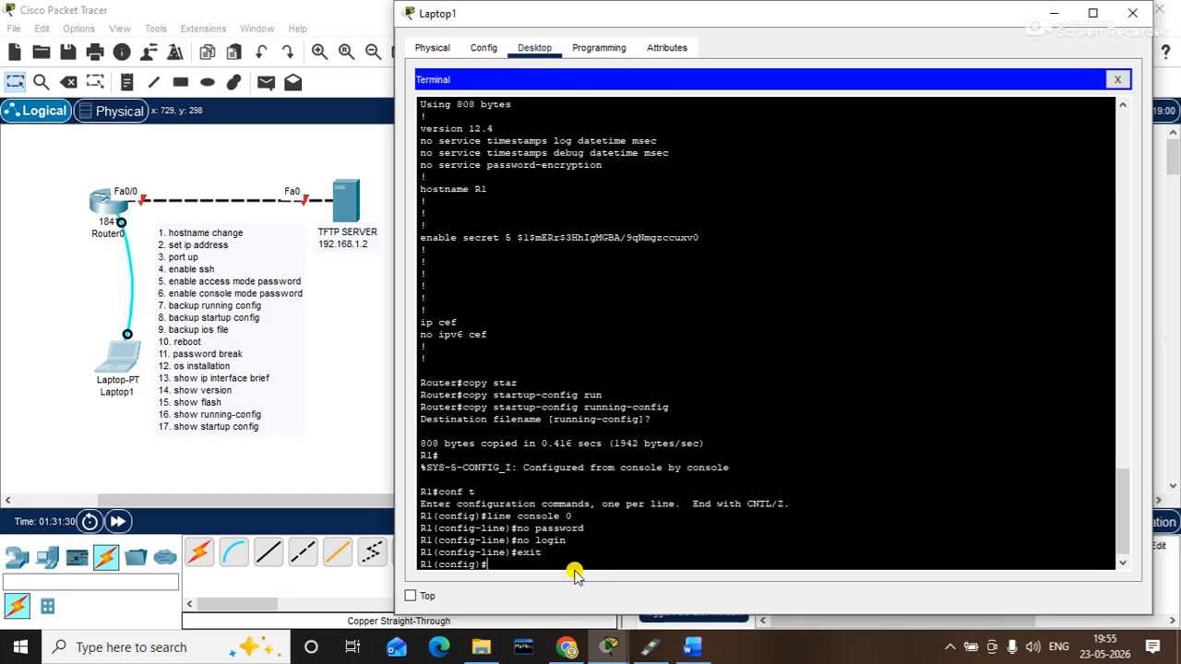
# - Set a new enable secret, leave configuration mode, and start a copy run command
pyautogui.write('en')
pyautogui.write('nable se')
pyautogui.write('c')
pyautogui.press('Tab')
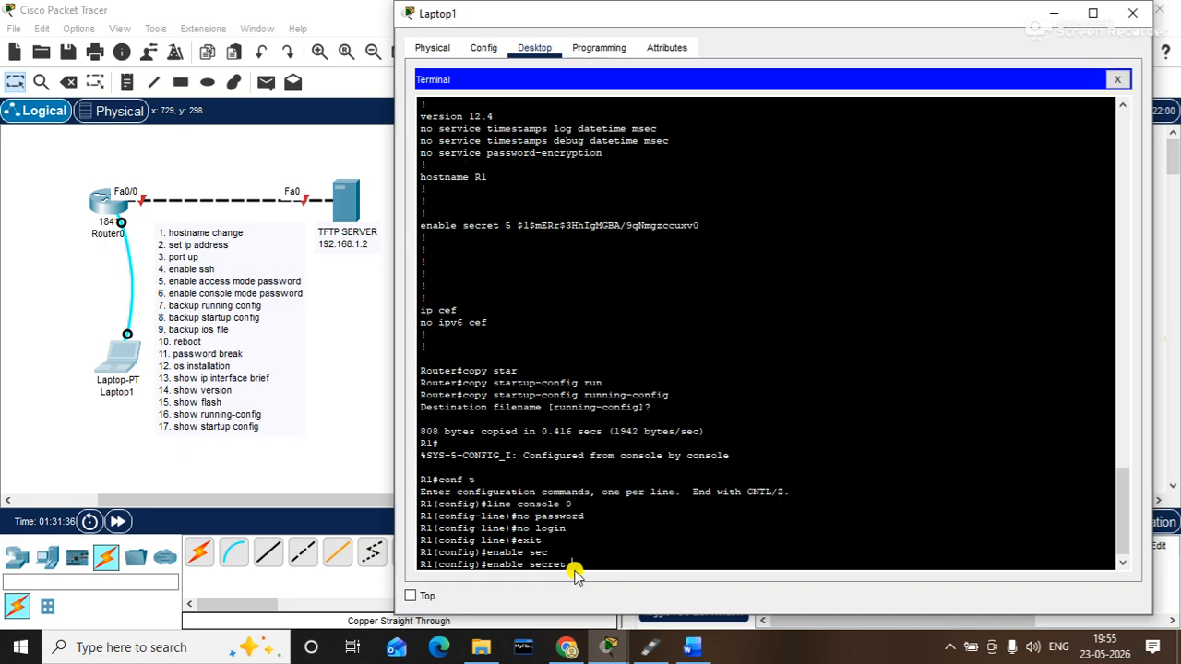
pyautogui.write('12343')
pyautogui.press('BackSpace')
pyautogui.write('5')
pyautogui.press('Return')
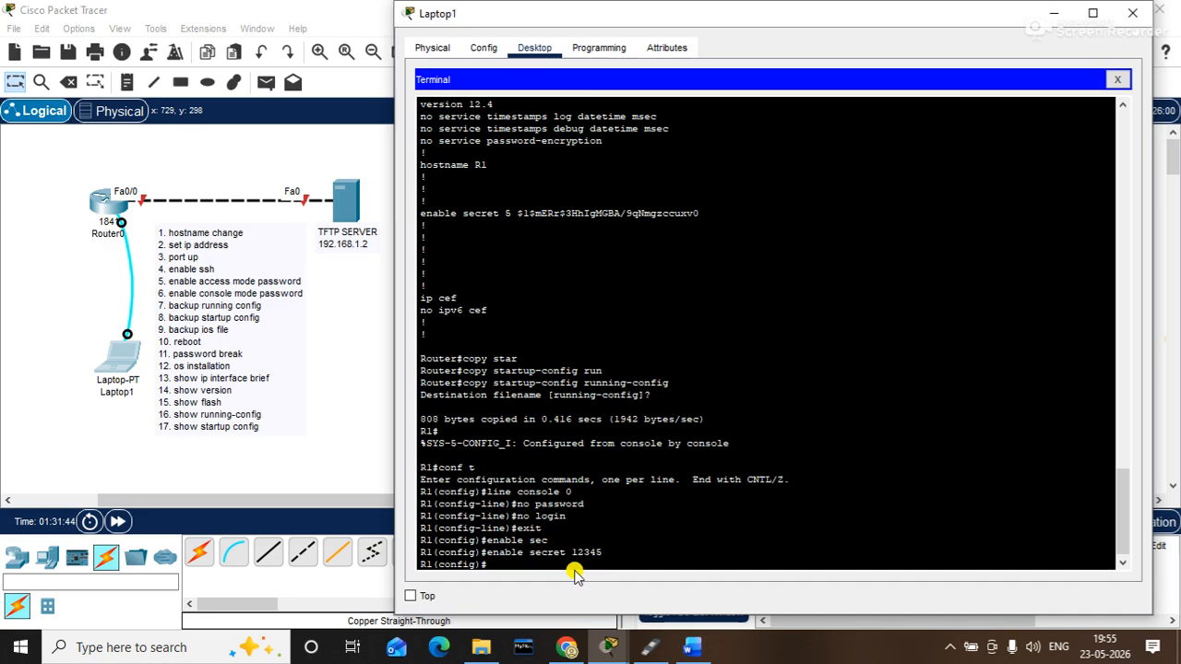
pyautogui.write('end')
pyautogui.press('Return')
pyautogui.write('c')
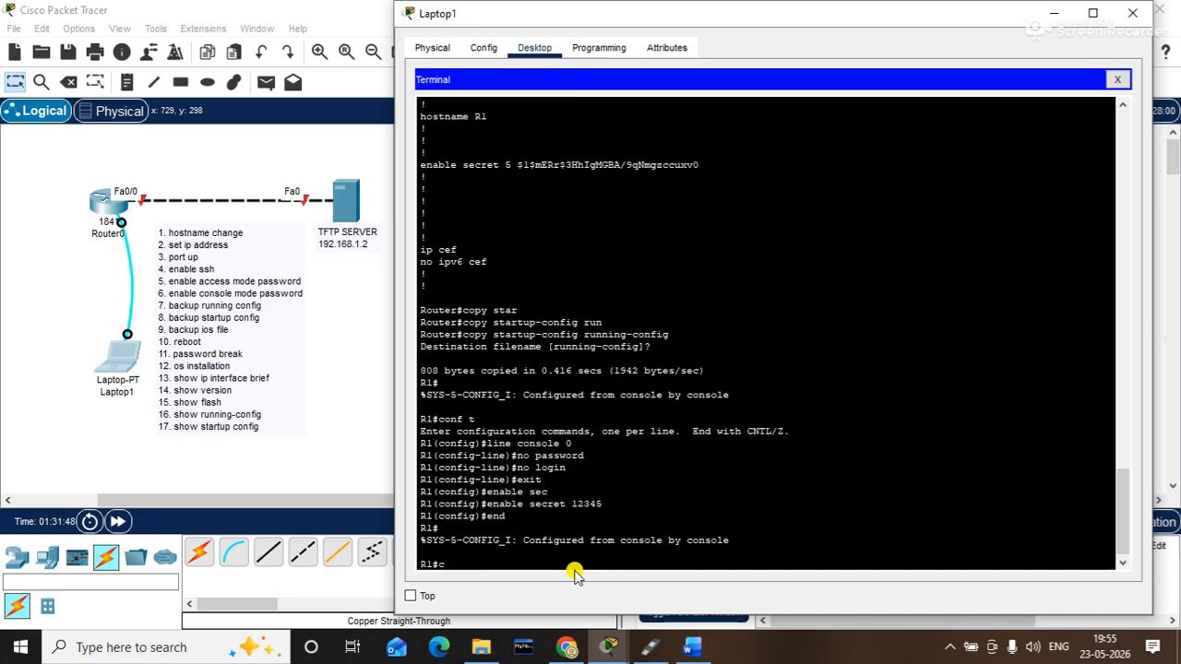
pyautogui.write('opy run')
# - Save the running configuration to startup-config
pyautogui.press('Tab')
pyautogui.write('star')
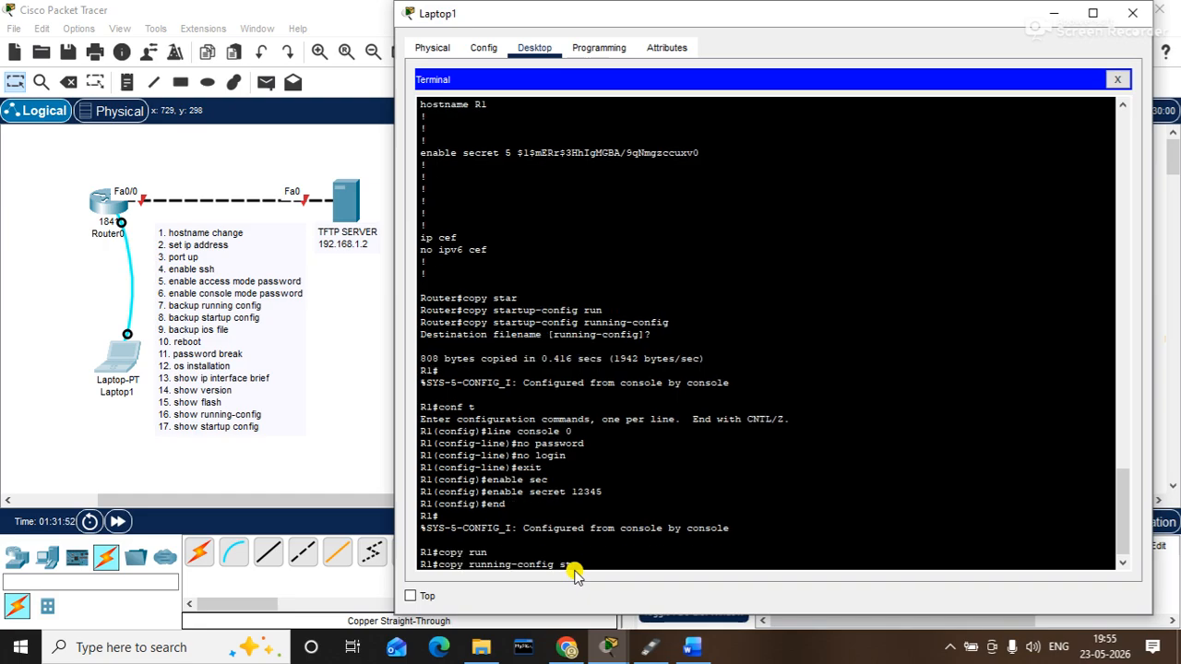
pyautogui.press('Tab')
pyautogui.press('Return')
pyautogui.press('Return')
# - Check interface status with show ip interface brief, then reload the router
pyautogui.click(576, 574)
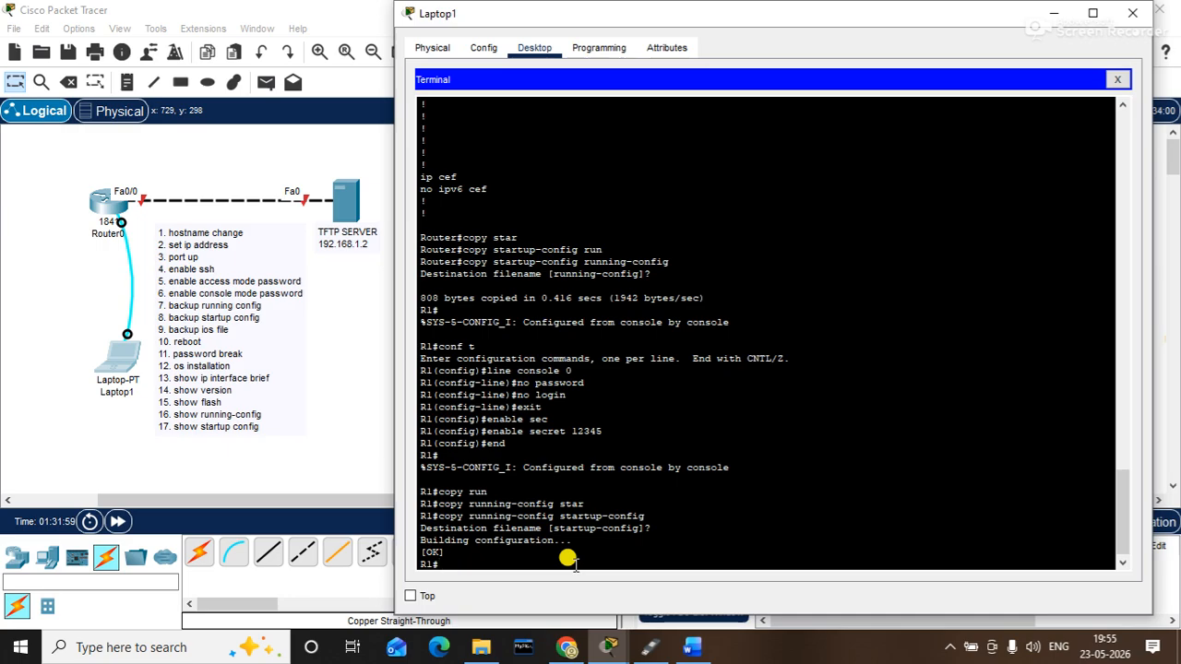
pyautogui.write('show ip inter br')
pyautogui.press('Tab')
pyautogui.press('Return')
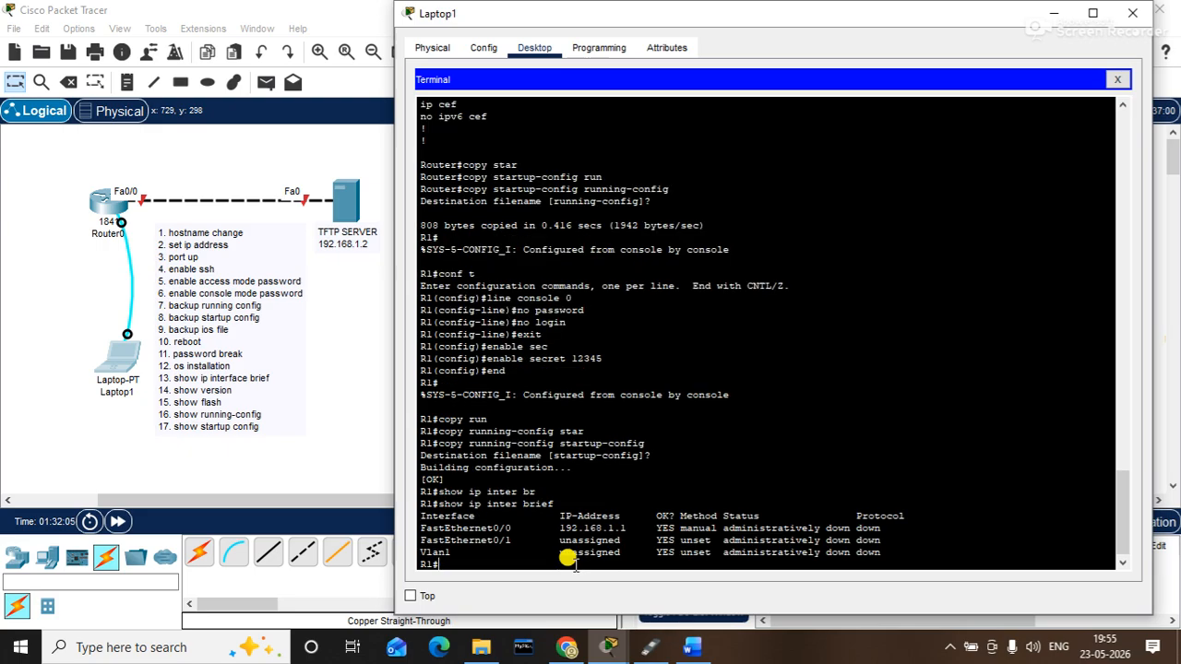
pyautogui.write('reload')
pyautogui.press('Return')
pyautogui.press('Return')
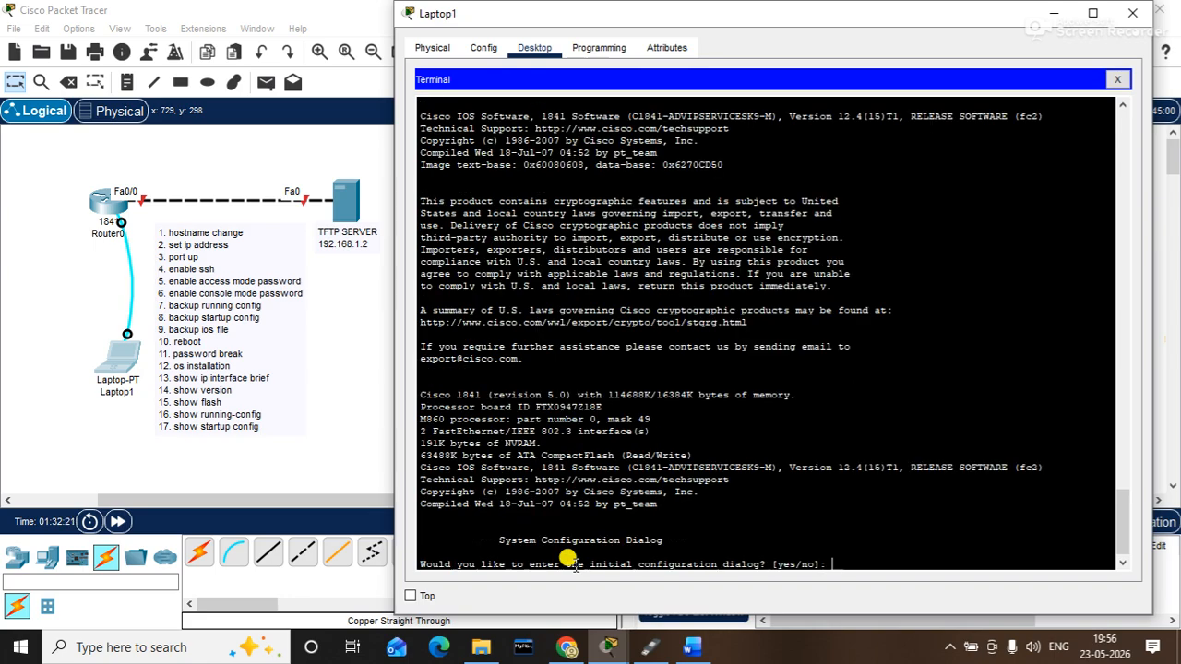
# - Decline the setup dialog and enter privileged mode with en
pyautogui.write('n')
pyautogui.press('Return')
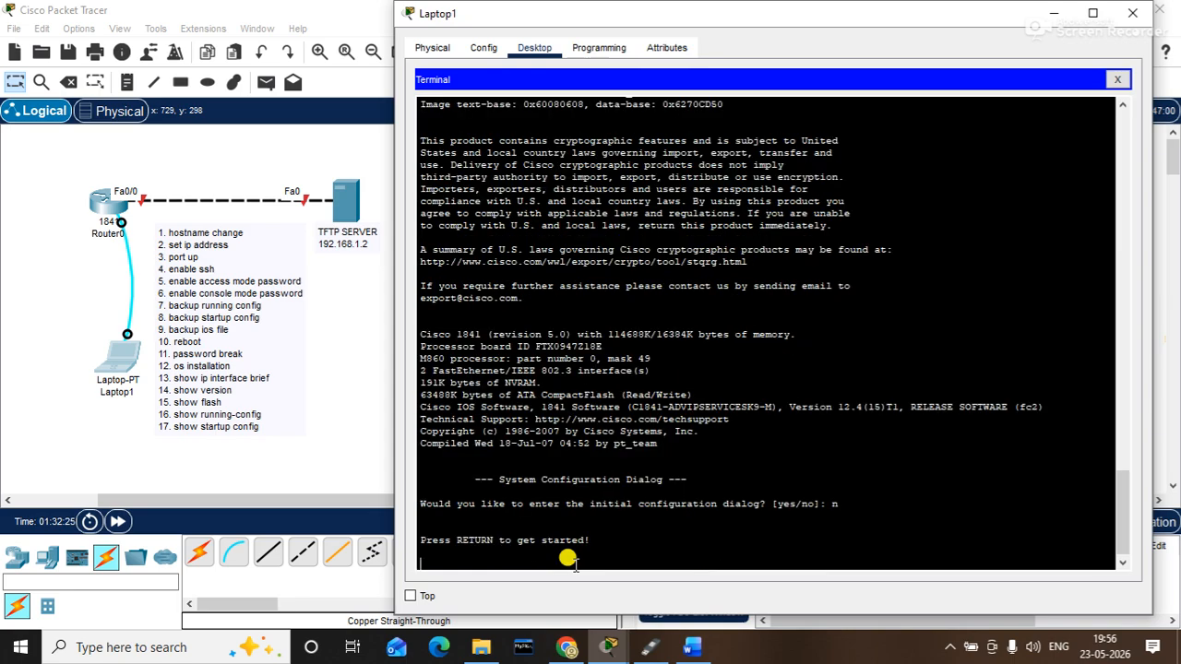
pyautogui.press('Return')
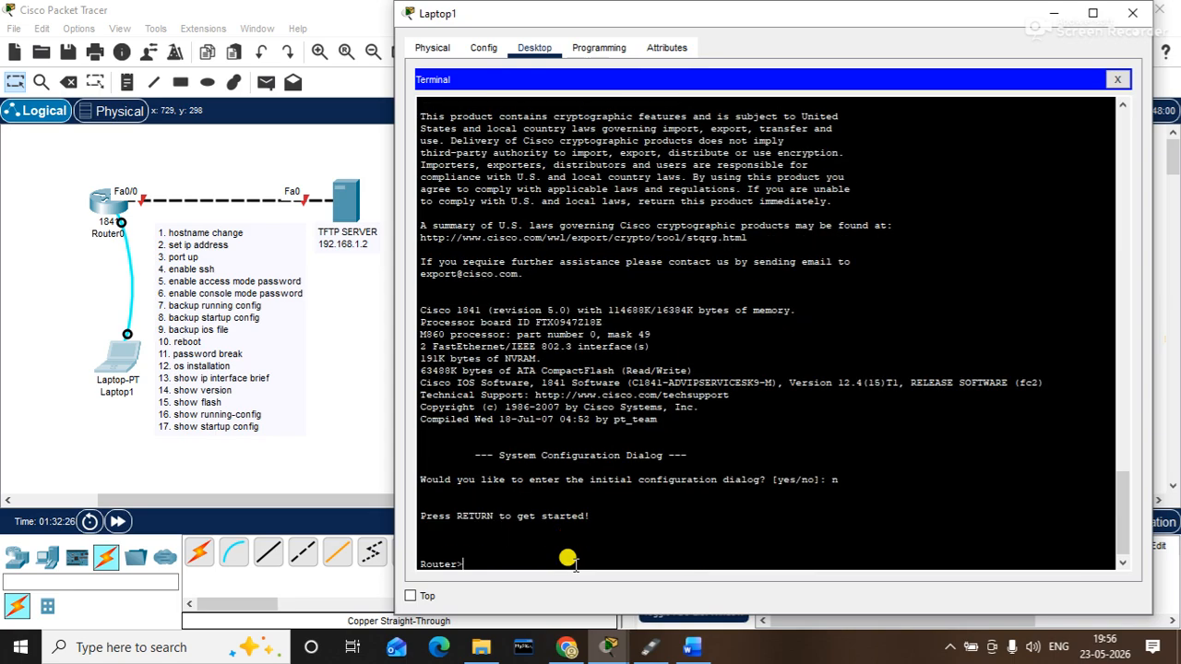
pyautogui.write('en')
pyautogui.press('Return')
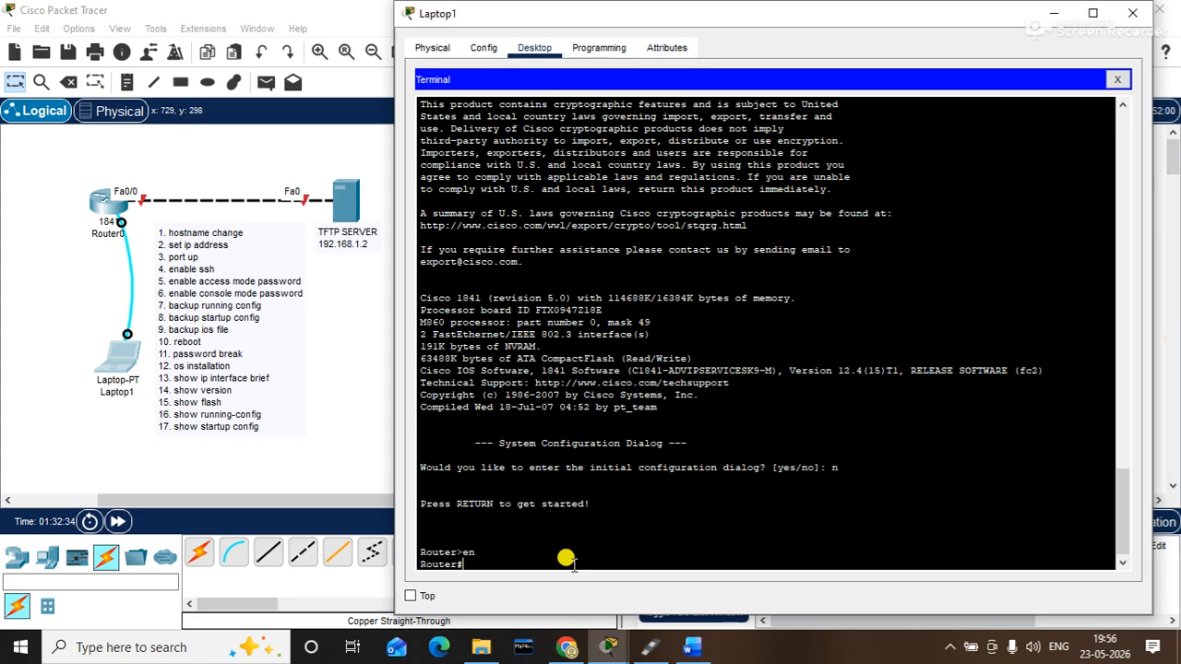
# - Display the running configuration, which still shows hostname Router
pyautogui.write('show ru')
pyautogui.press('Tab')
pyautogui.press('Return')
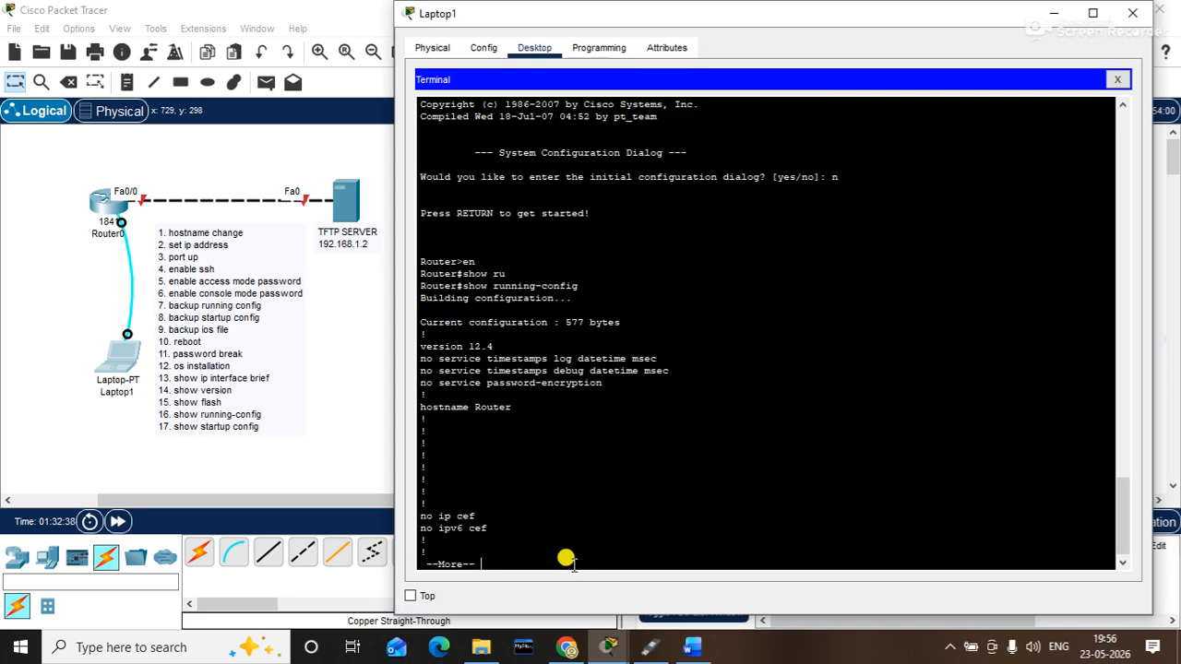
# - Exit the paged output and copy startup-config into running-config
pyautogui.press('q')
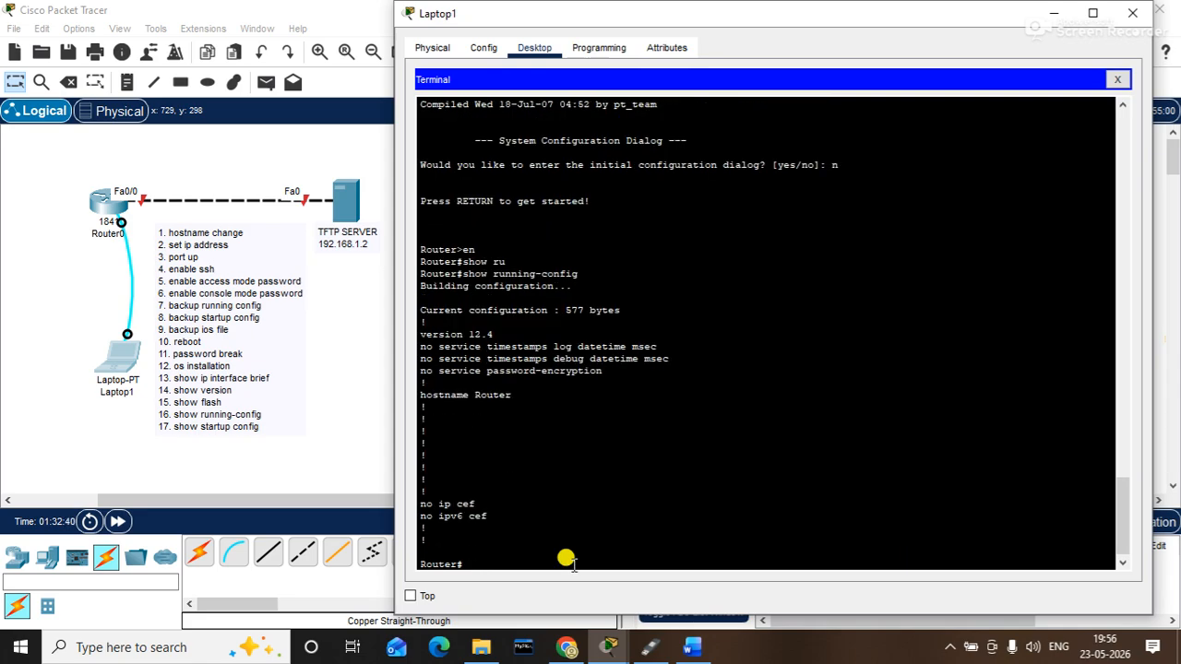
pyautogui.write('copy')
pyautogui.press('BackSpace')
pyautogui.press('BackSpace')
pyautogui.press('BackSpace')
pyautogui.press('BackSpace')
pyautogui.write('copy star')
pyautogui.press('Tab')
pyautogui.write('ru')
pyautogui.press('Tab')
pyautogui.press('Return')
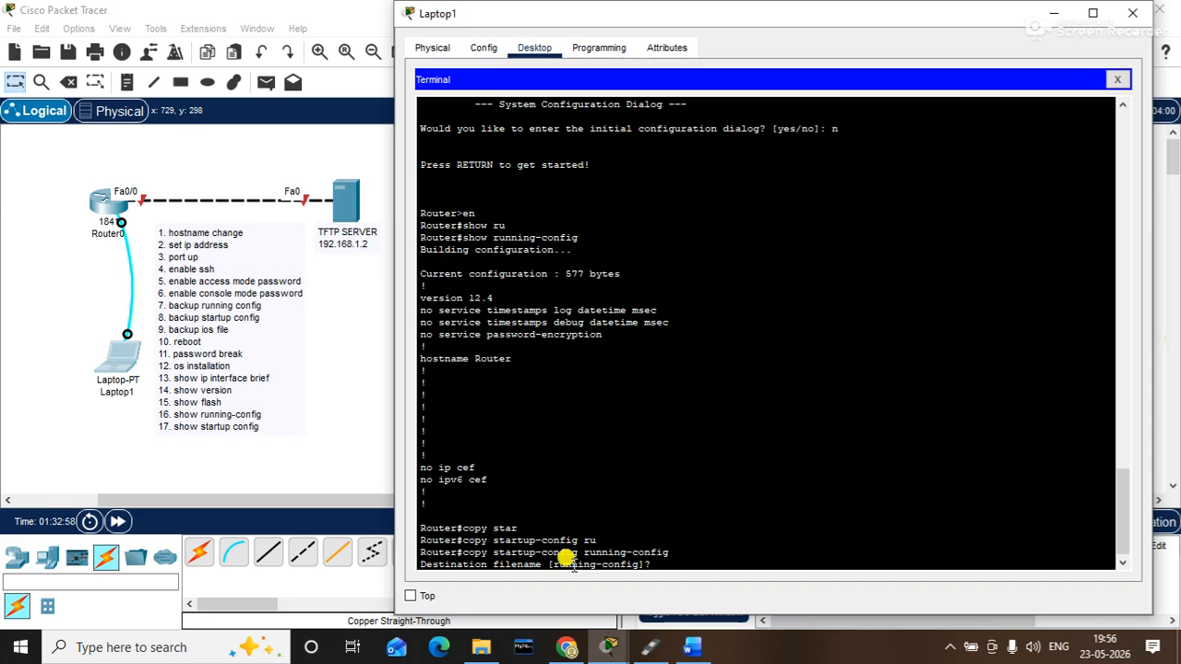
pyautogui.press('Return')
# - In global config, remove the console line's password and login check
pyautogui.press('Return')
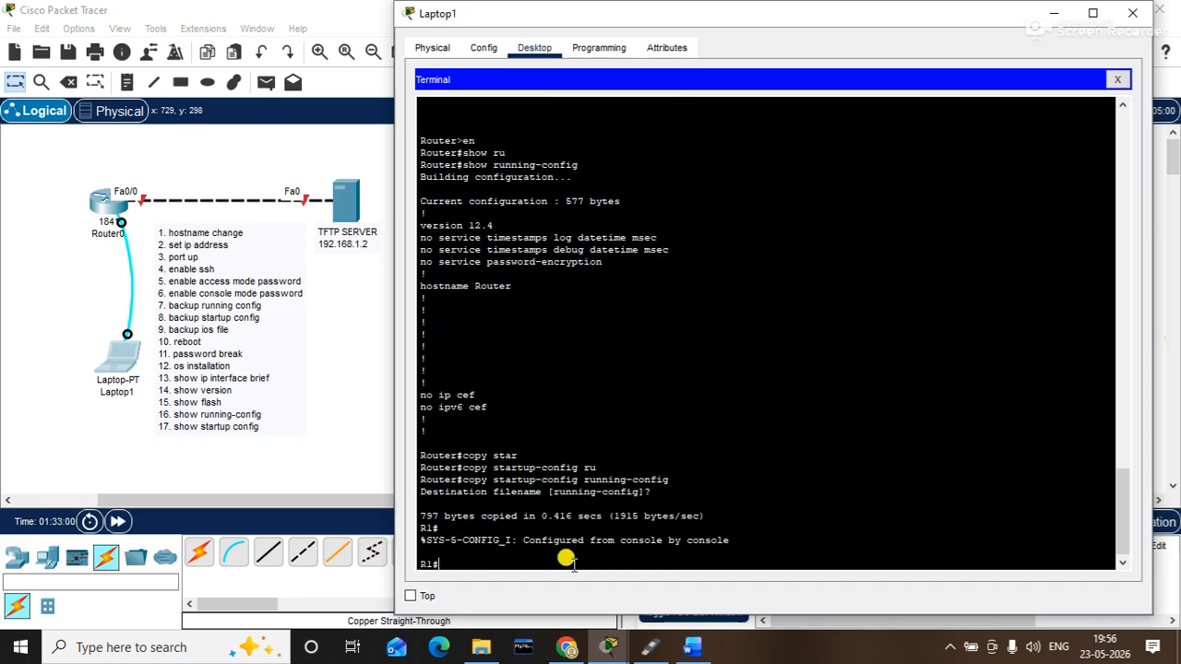
pyautogui.write('conf t')
pyautogui.press('Return')
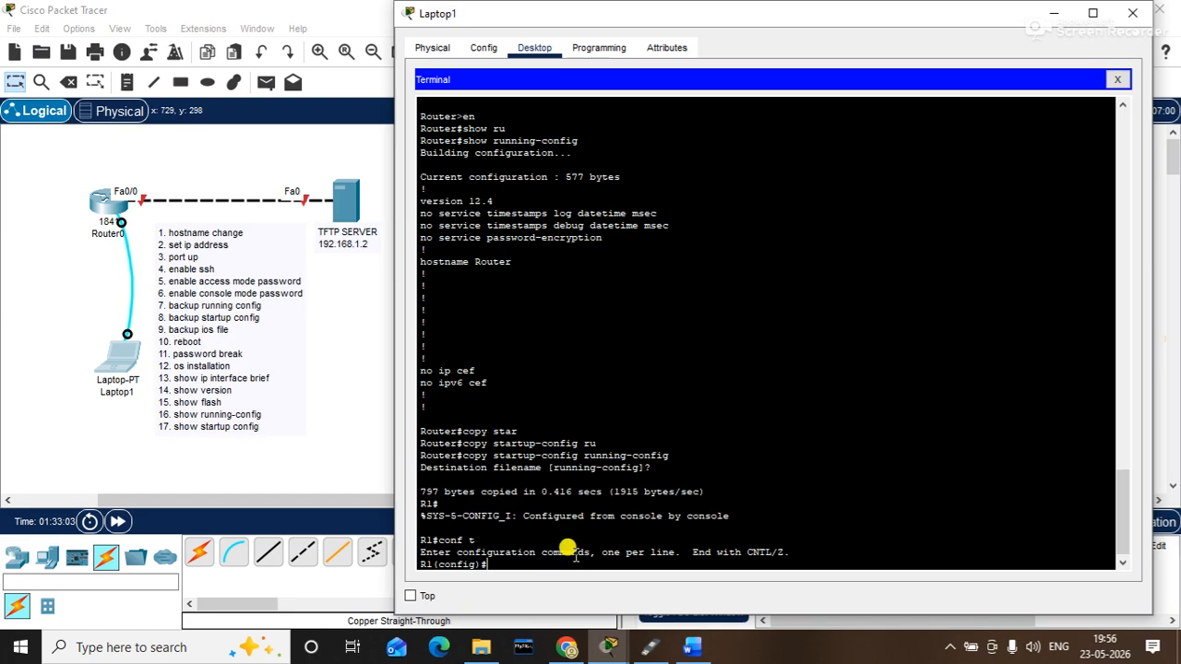
pyautogui.write('line console')
pyautogui.press('Return')
pyautogui.write('no pa')
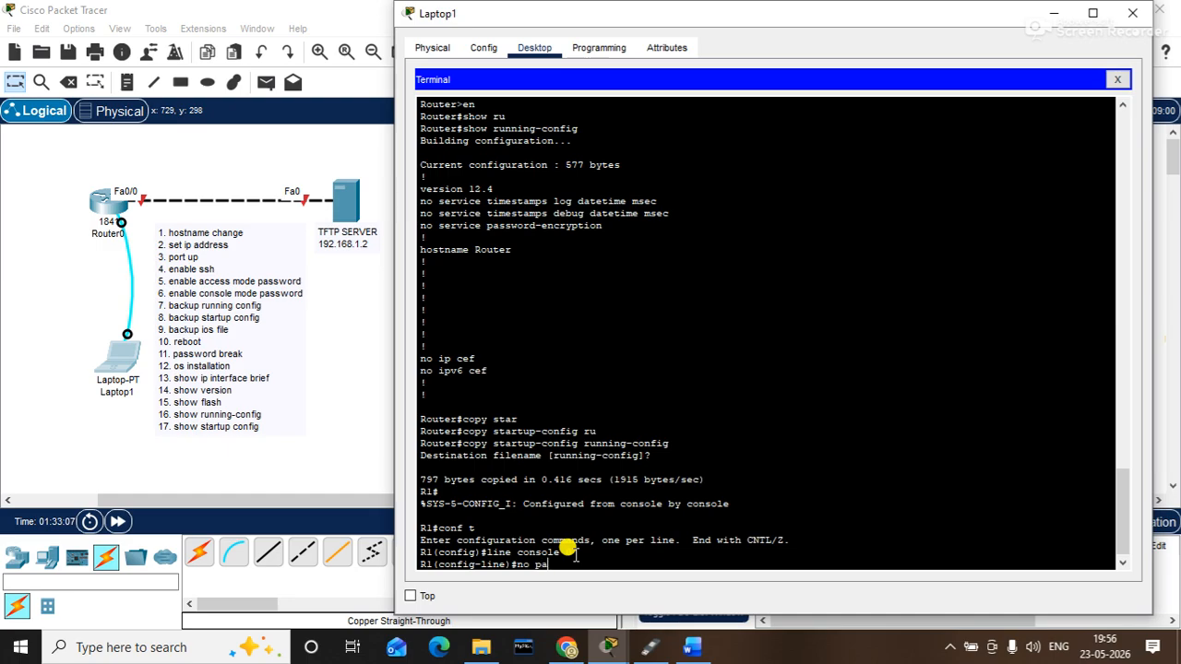
pyautogui.write('ssword')
pyautogui.press('Return')
pyautogui.write('no ')
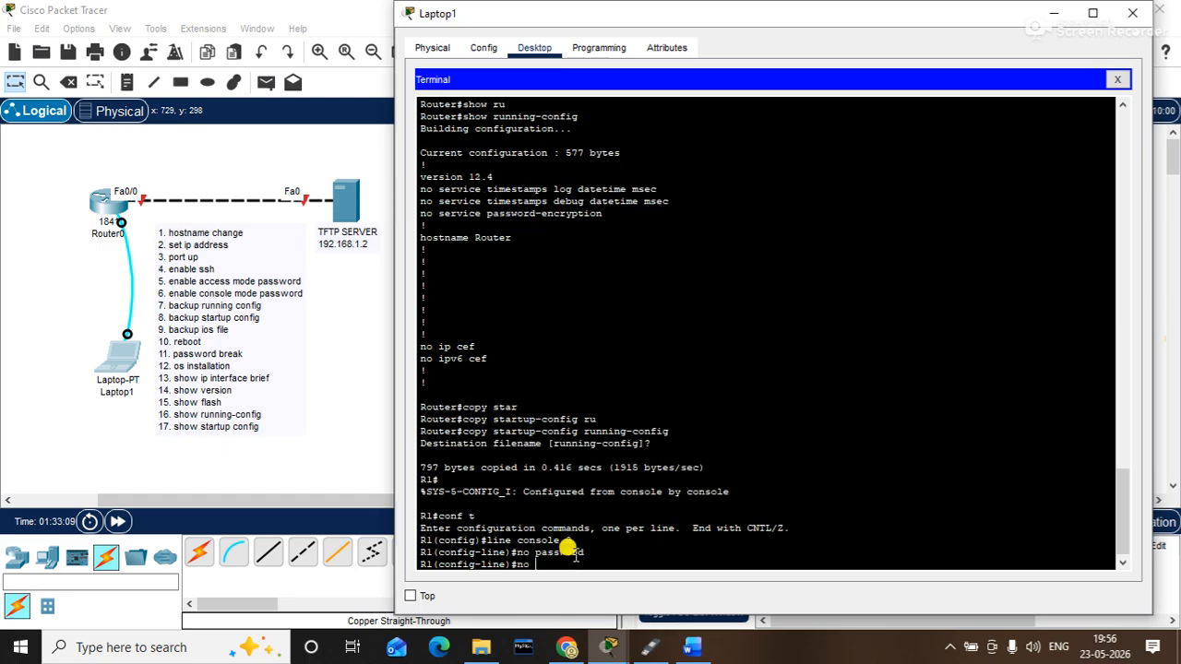
pyautogui.write('login')
pyautogui.press('Return')
pyautogui.write('exit')
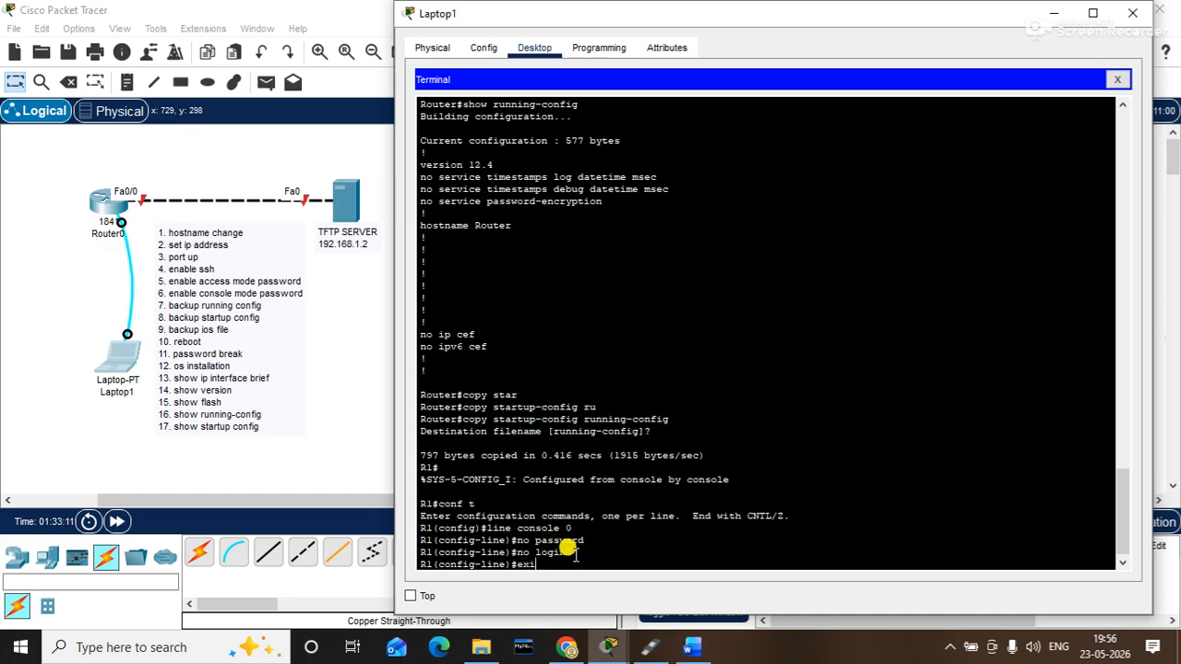
pyautogui.press('Return')
# - Set a new enable secret and configuration register 0x2102, then end configuration
pyautogui.write('en')
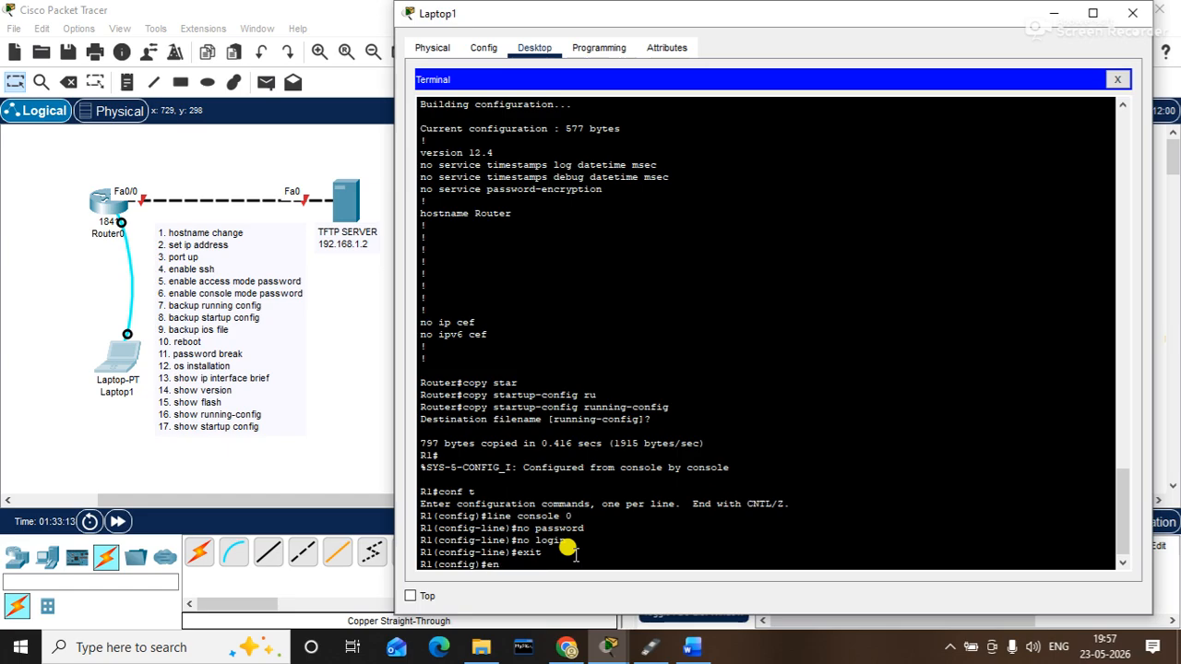
pyautogui.write('able secret 12345')
pyautogui.press('Return')
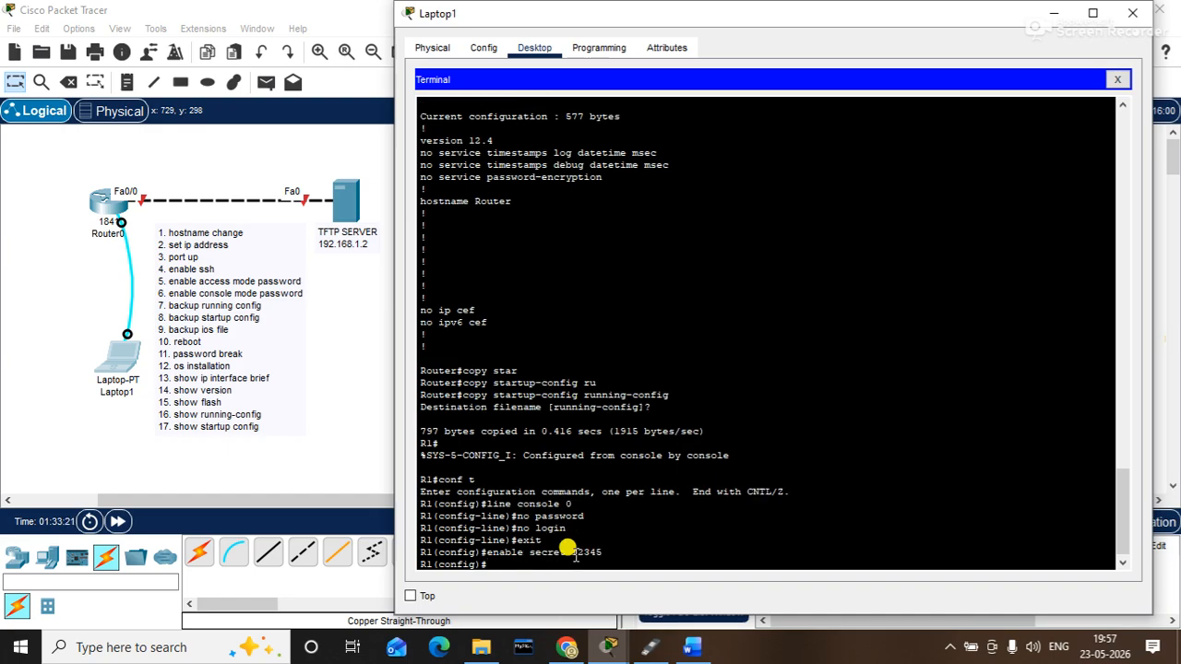
pyautogui.write('config-reg')
pyautogui.press('Tab')
pyautogui.write('0x2102')
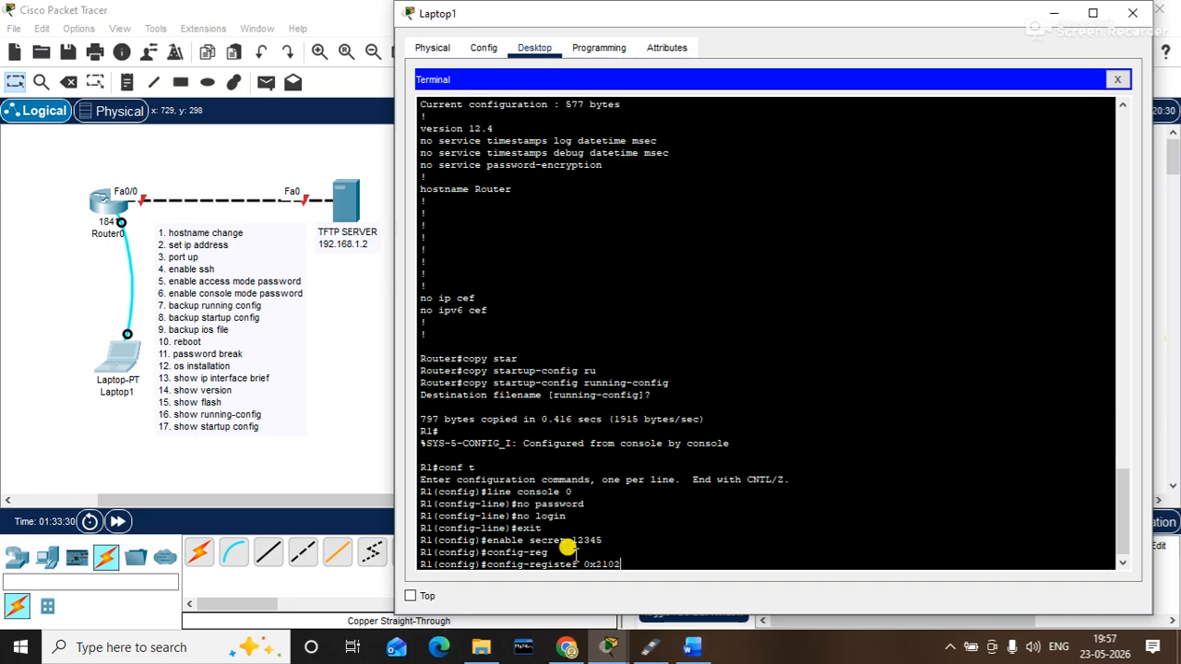
pyautogui.press('Return')
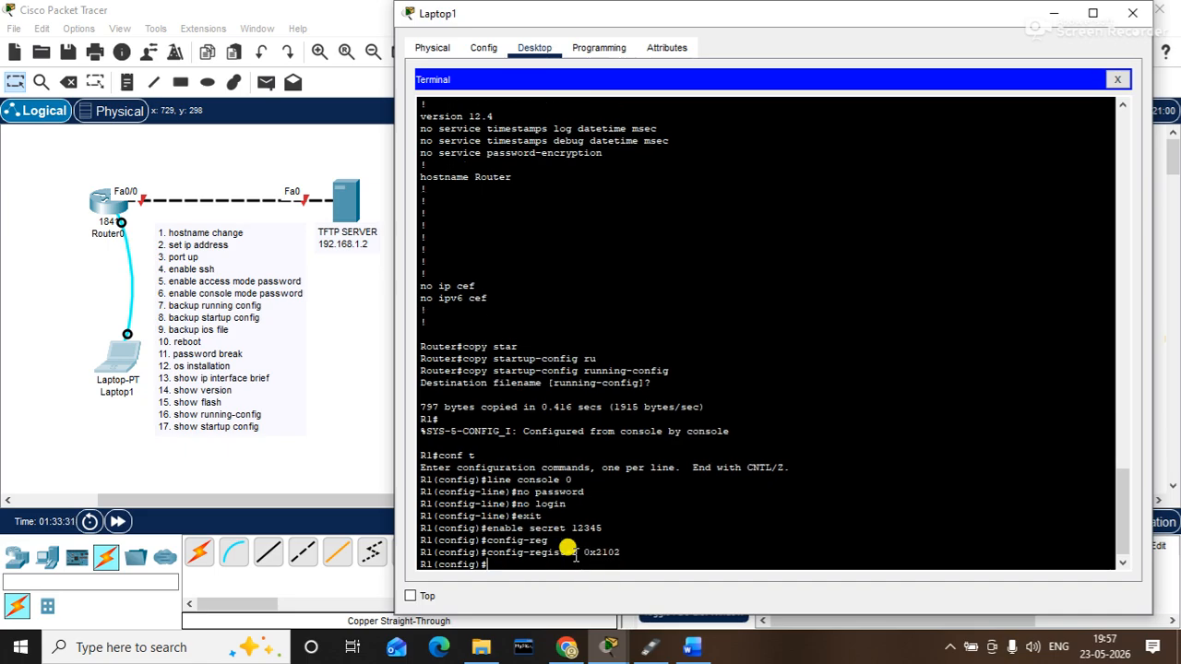
pyautogui.write('end')
pyautogui.press('Return')
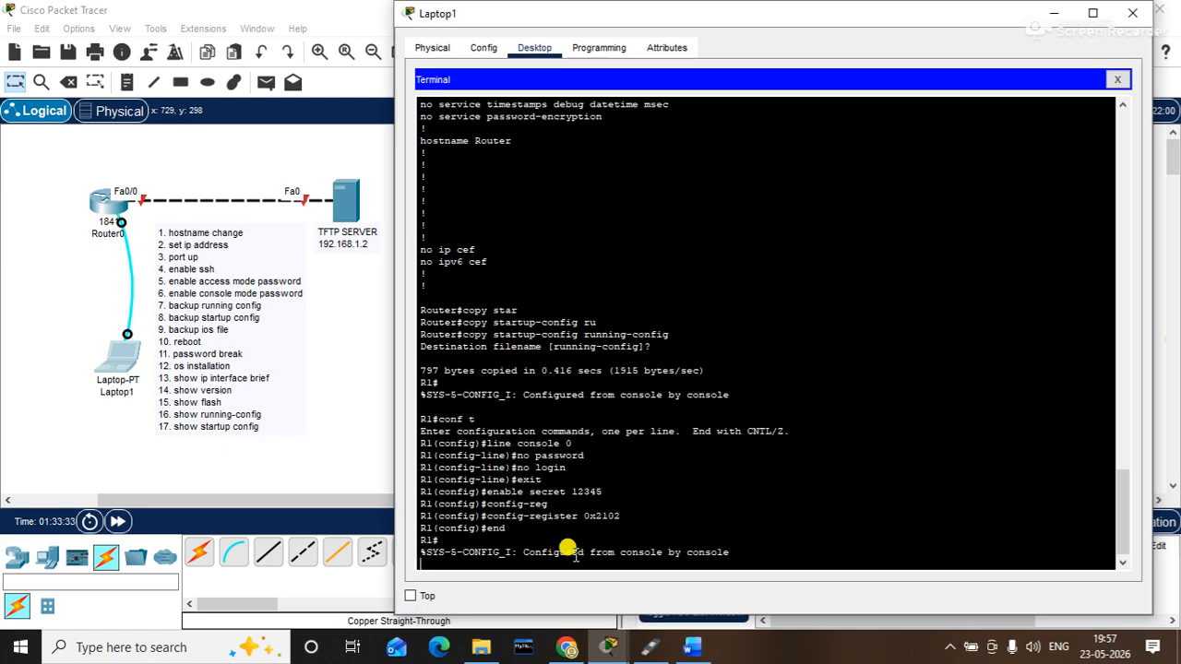
# - Save the running configuration to startup-config
pyautogui.write('copy ')
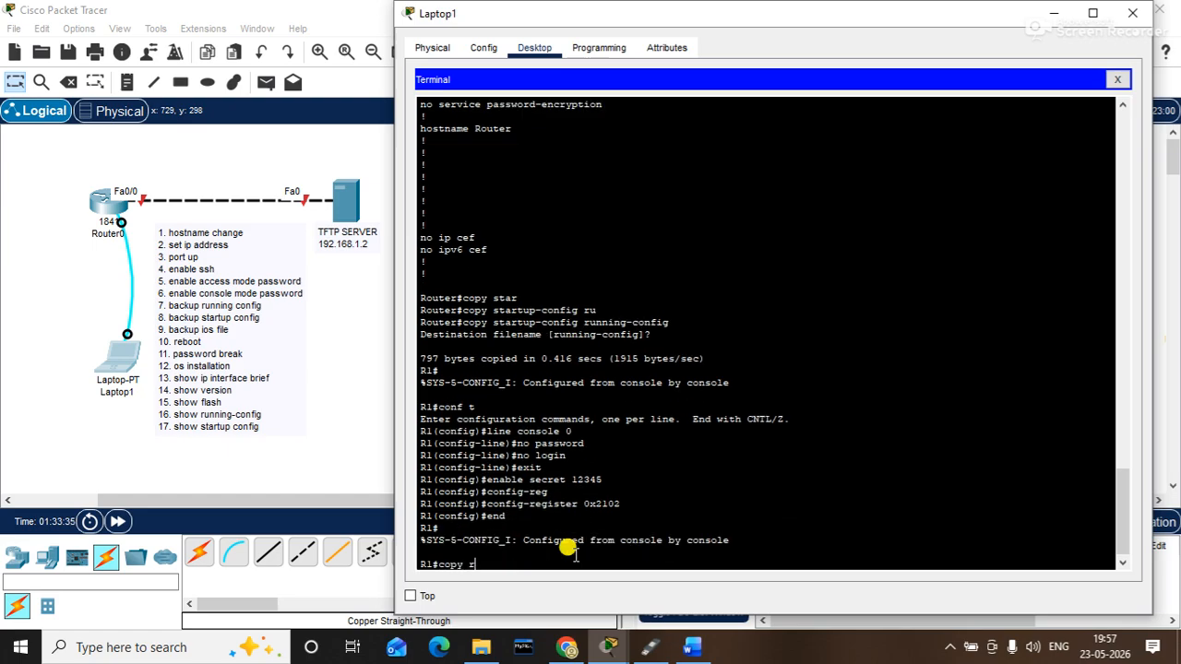
pyautogui.write('ru')
pyautogui.press('Tab')
pyautogui.write('star')
pyautogui.press('Tab')
pyautogui.press('Return')
pyautogui.press('Return')
pyautogui.press('Return')
# - Confirm the next-reload register 0x2102 in show version, then reload the router
pyautogui.write('reloa')
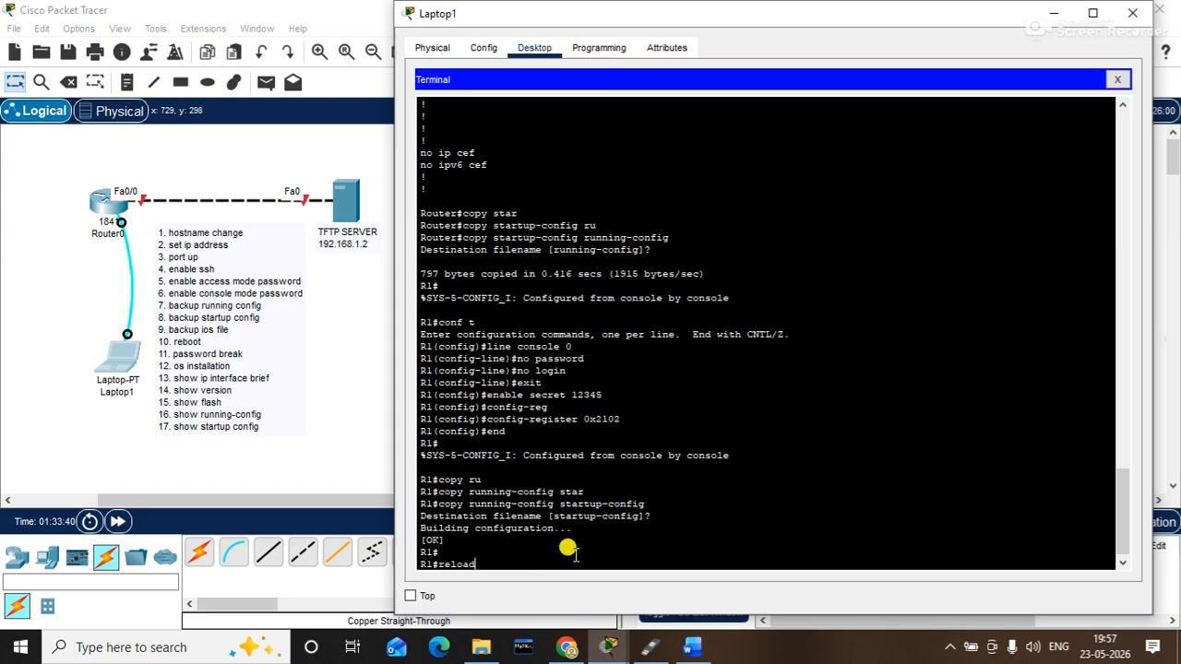
pyautogui.write('d')
pyautogui.press('BackSpace')
pyautogui.press('BackSpace')
pyautogui.press('BackSpace')
pyautogui.press('BackSpace')
pyautogui.press('BackSpace')
pyautogui.press('BackSpace')
pyautogui.write('show version')
pyautogui.press('Return')
pyautogui.press('Return')
pyautogui.press('Return')
pyautogui.press('Return')
pyautogui.press('Return')
pyautogui.press('Return')
pyautogui.press('Return')
pyautogui.press('Return')
pyautogui.press('Return')
pyautogui.press('Return')
pyautogui.press('Return')
pyautogui.press('Return')
pyautogui.press('Return')
pyautogui.press('Return')
pyautogui.press('Return')
pyautogui.press('Return')
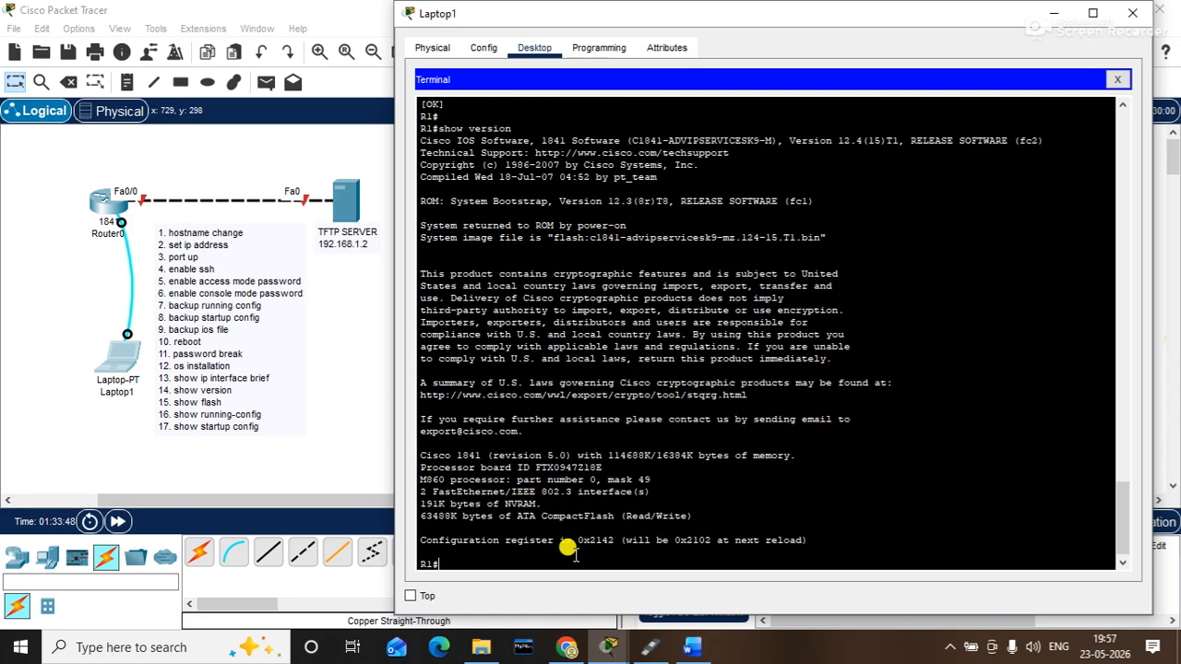
pyautogui.press('Return')
pyautogui.press('Return')
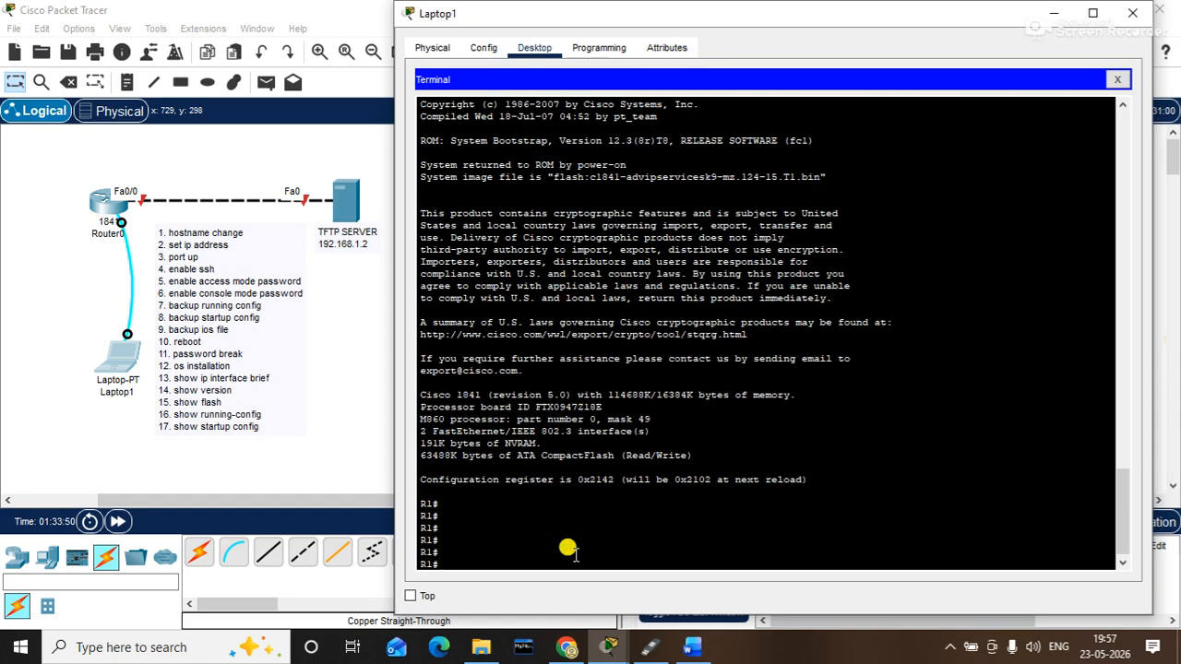
pyautogui.moveTo(671, 478); pyautogui.dragTo(741, 472)
pyautogui.click(580, 551)
pyautogui.write('reload')
pyautogui.press('Return')
pyautogui.press('Return')
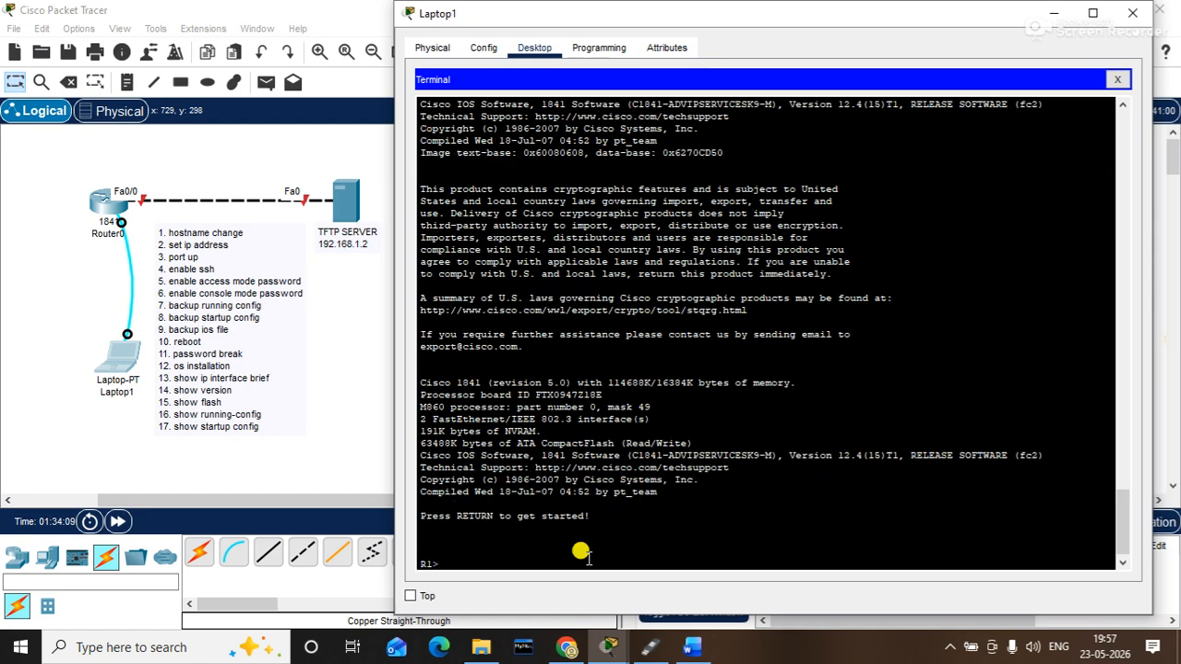
# - Enter privileged mode with the new enable secret and list interface status
pyautogui.write('en')
pyautogui.press('Return')
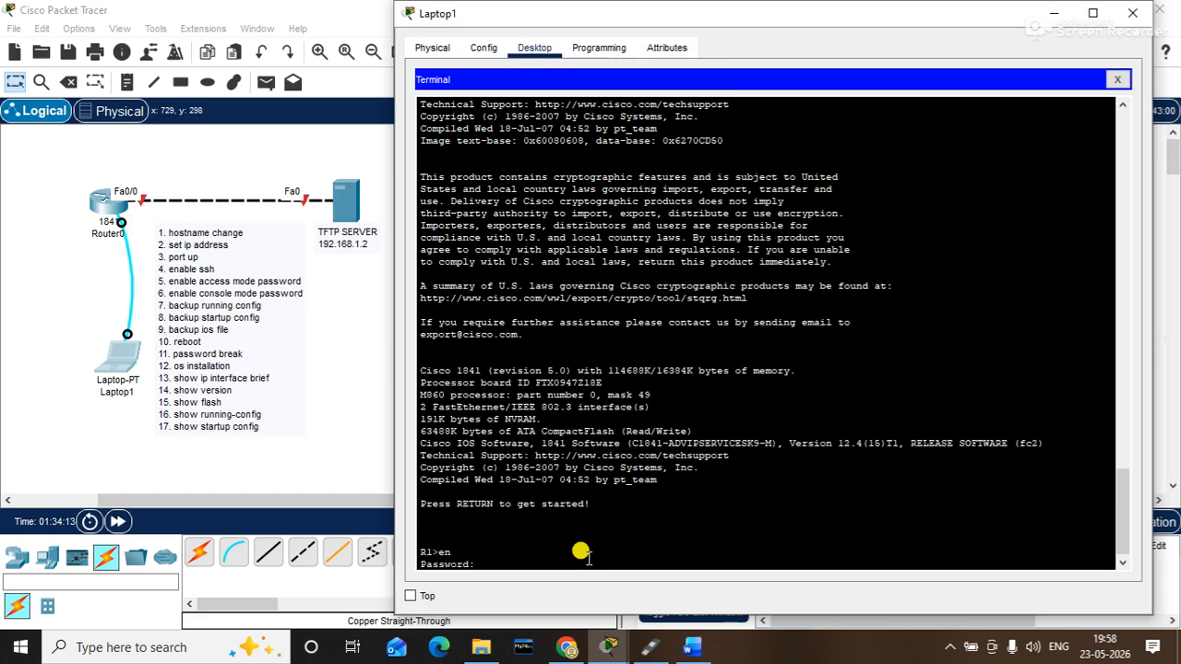
pyautogui.press('Return')
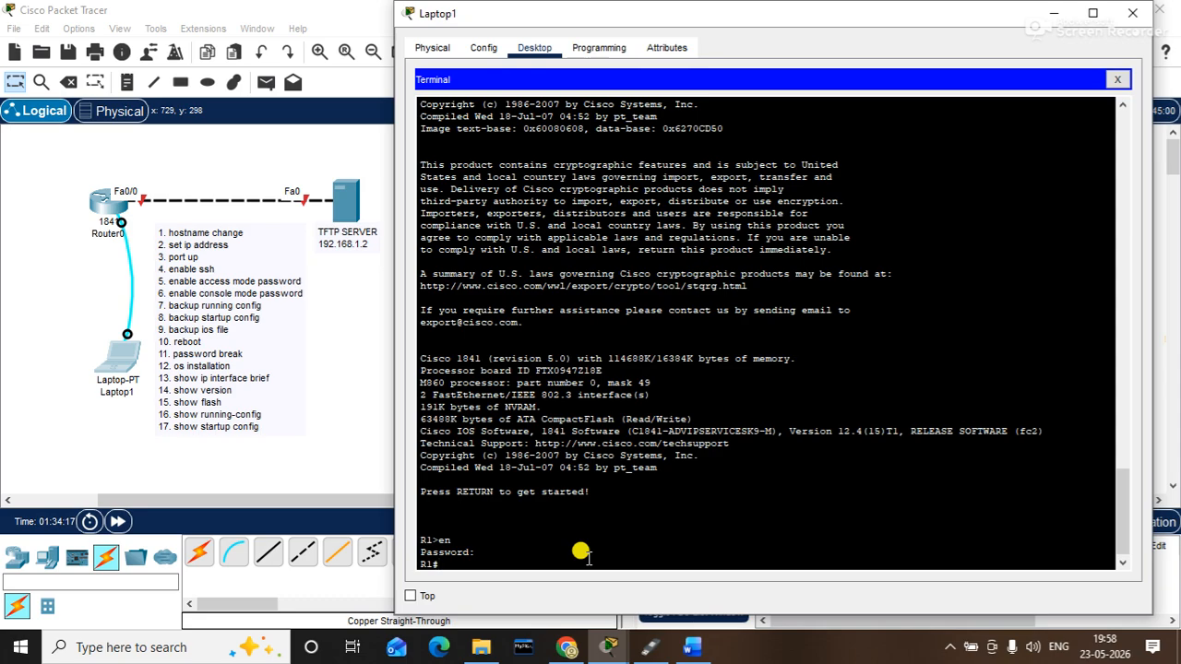
pyautogui.write('show ip inter br')
pyautogui.press('Tab')
pyautogui.press('Return')
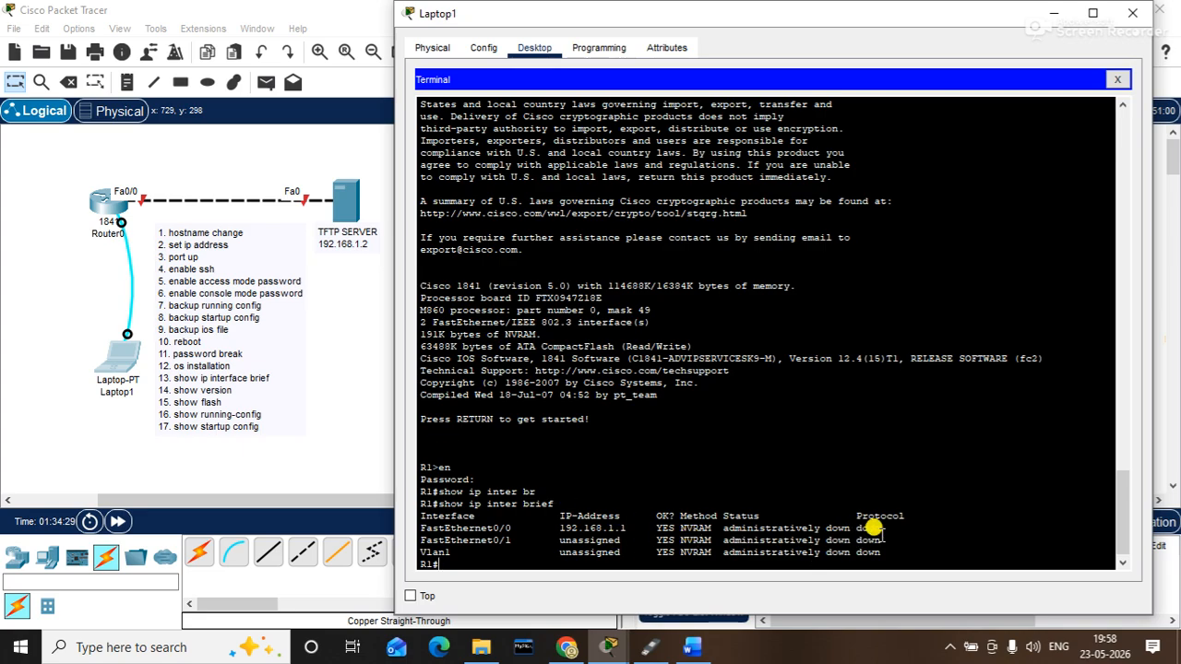
# - Enable FastEthernet0/0 with no shutdown and close the Laptop1 window
pyautogui.write('conf t')
pyautogui.press('Return')
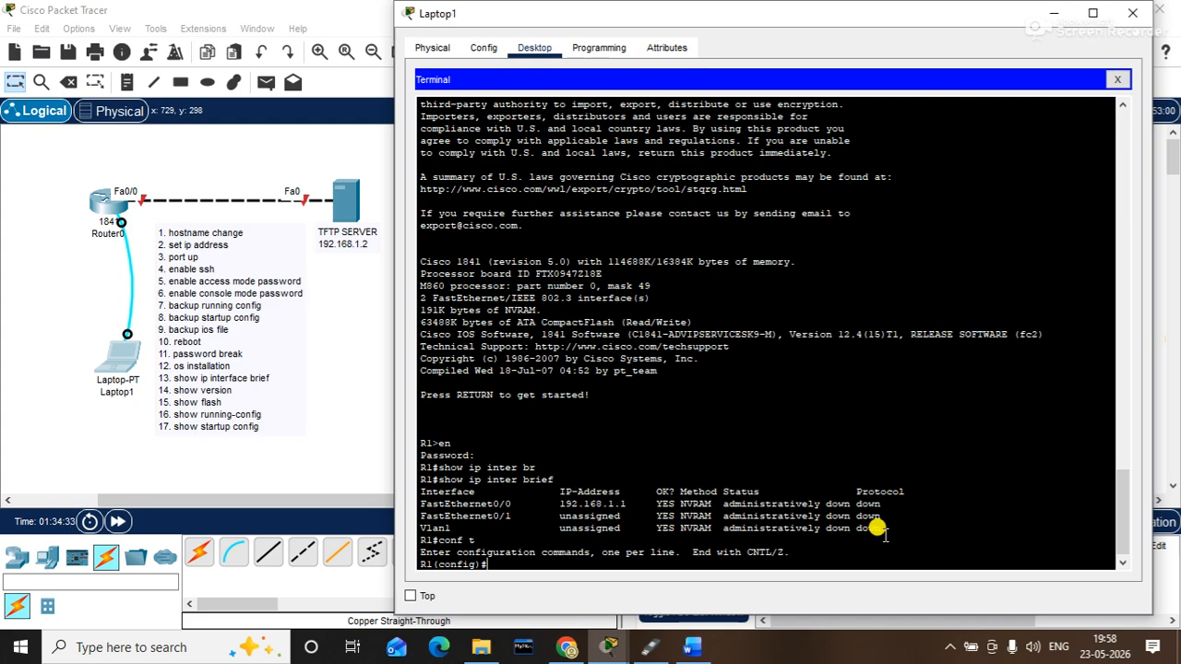
pyautogui.write('inter f0/0')
pyautogui.press('Return')
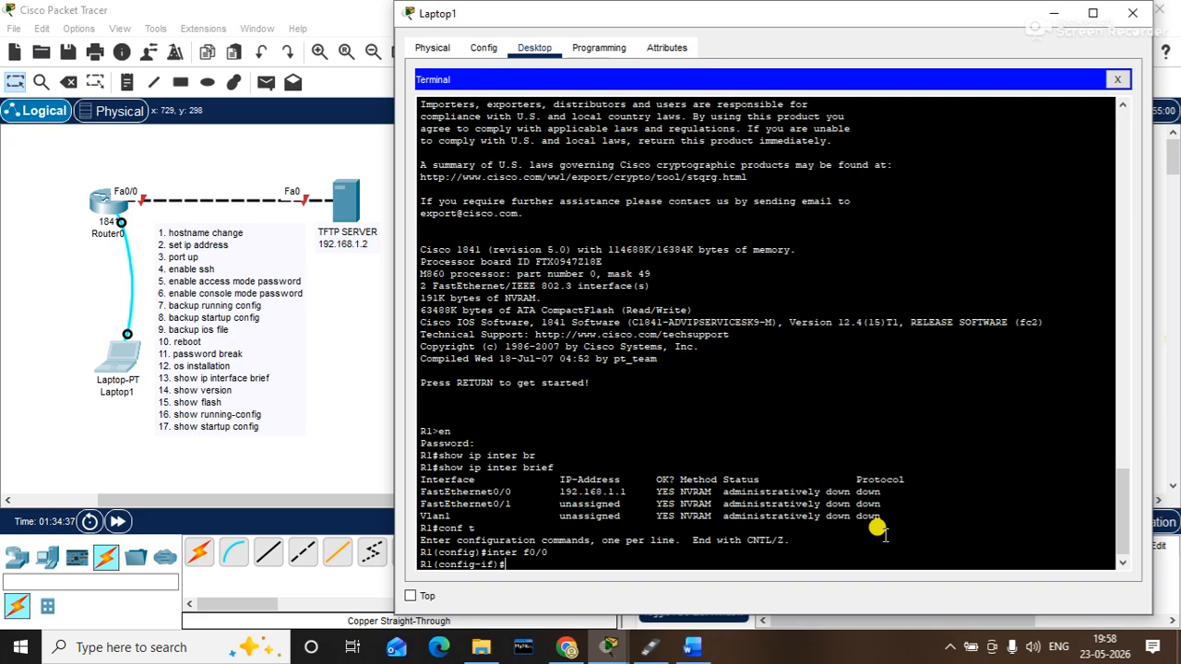
pyautogui.write('no sh')
pyautogui.press('Tab')
pyautogui.press('Return')
pyautogui.press('Return')
pyautogui.press('Return')
pyautogui.press('Return')
pyautogui.press('Return')
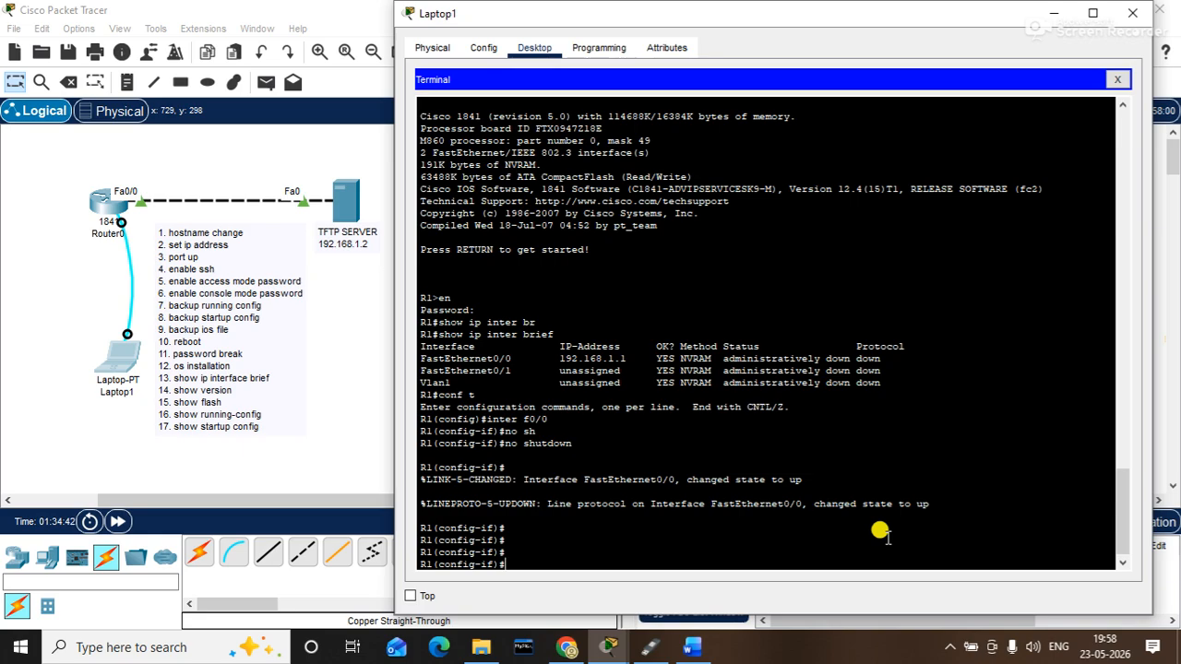
pyautogui.click(1133, 15)
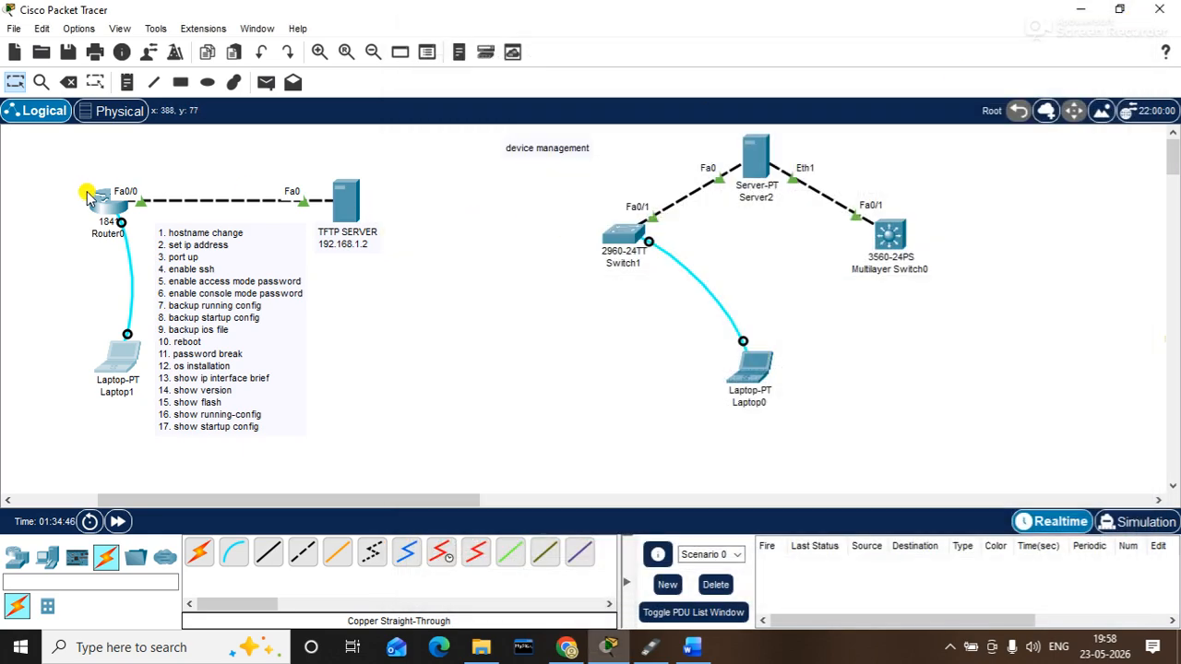
# - Open Server1's Telnet/SSH Client from its Desktop
pyautogui.click(355, 202)
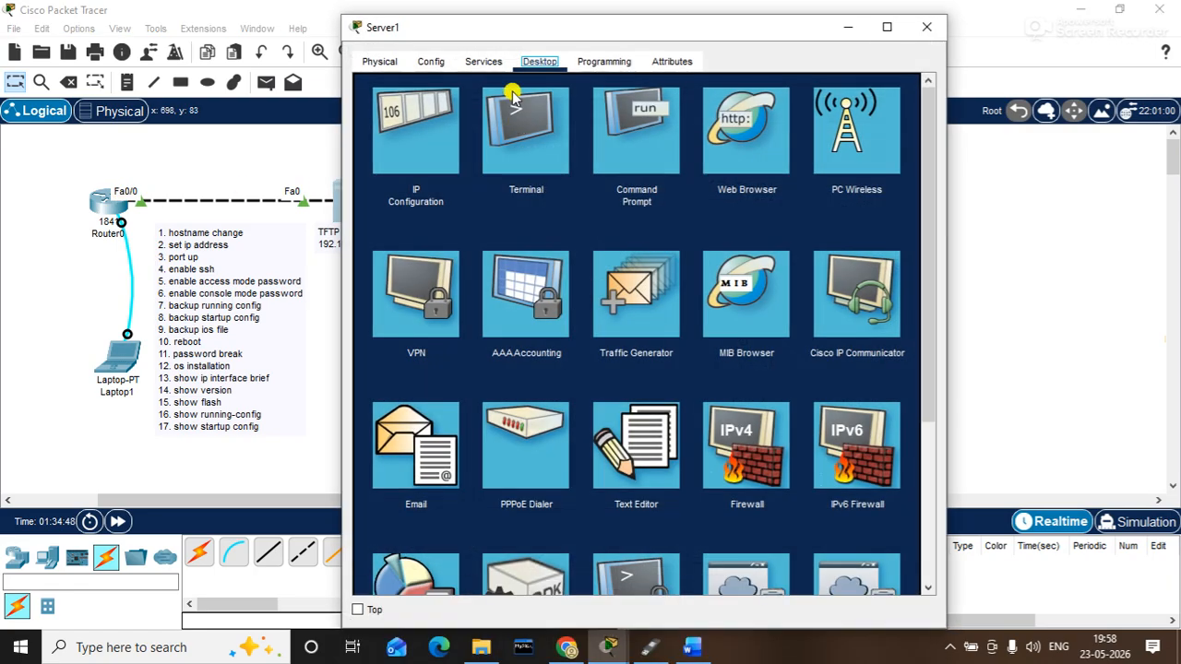
pyautogui.moveTo(483, 28); pyautogui.dragTo(636, 40)
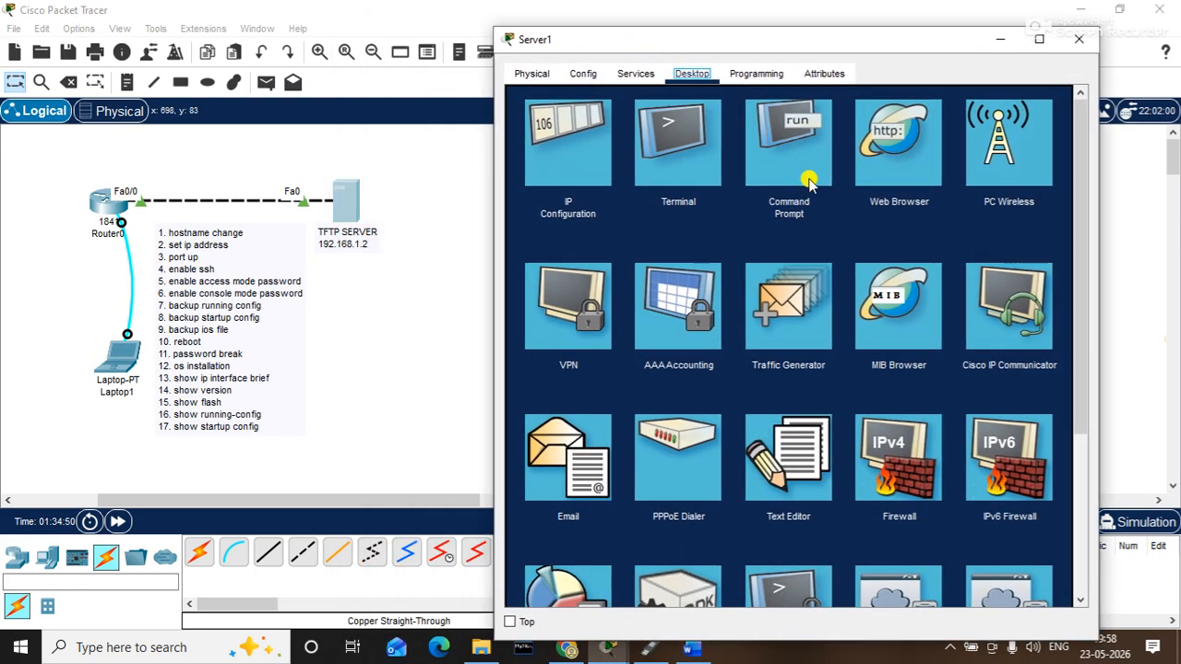
pyautogui.scroll(-1, 1095, 412)
pyautogui.scroll(-2, 1095, 412)
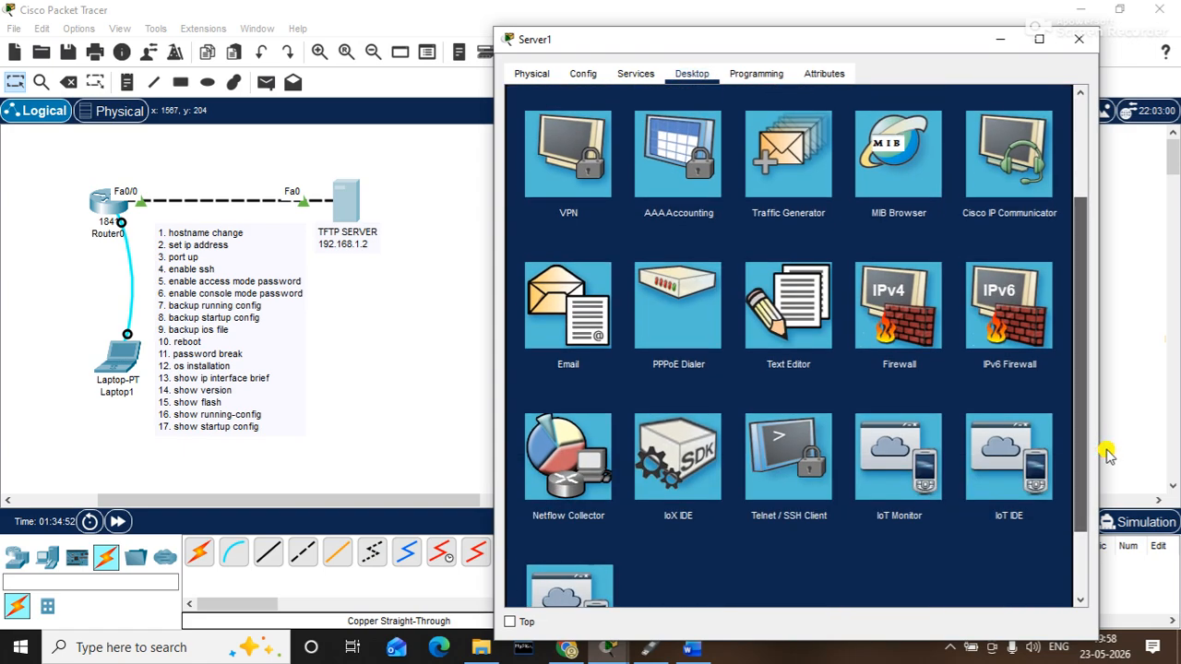
pyautogui.click(787, 469)
# - Connect over SSH to 192.168.1.1 with the configured username
pyautogui.click(667, 174)
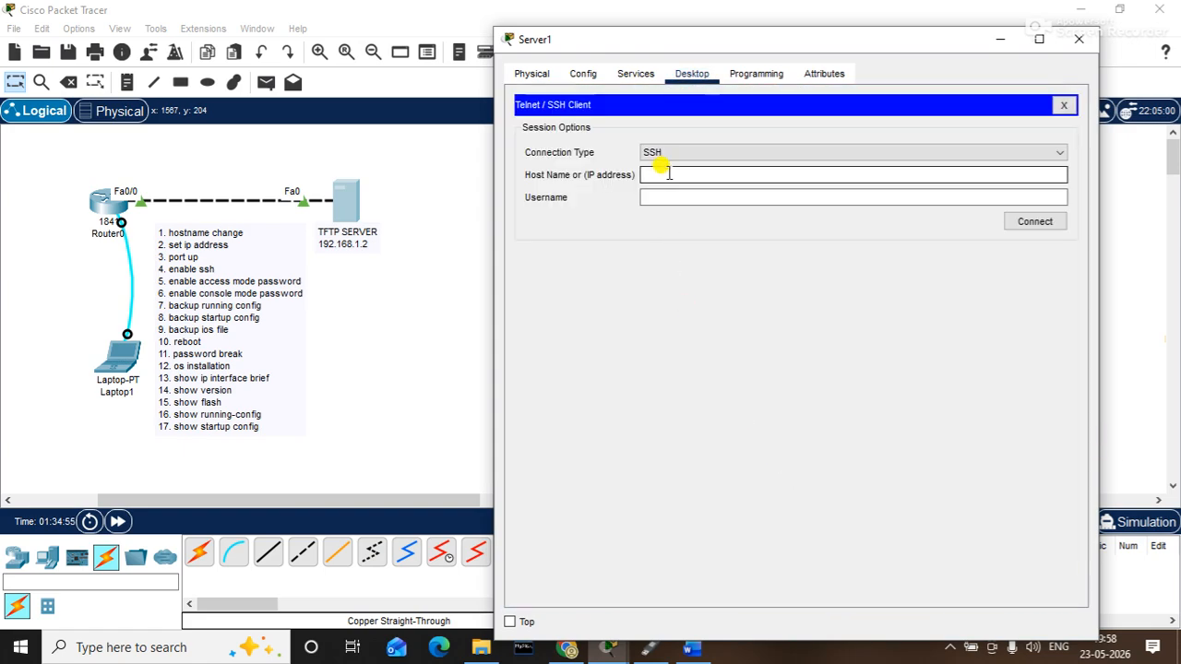
pyautogui.write('192.168.1.1')
pyautogui.press('Tab')
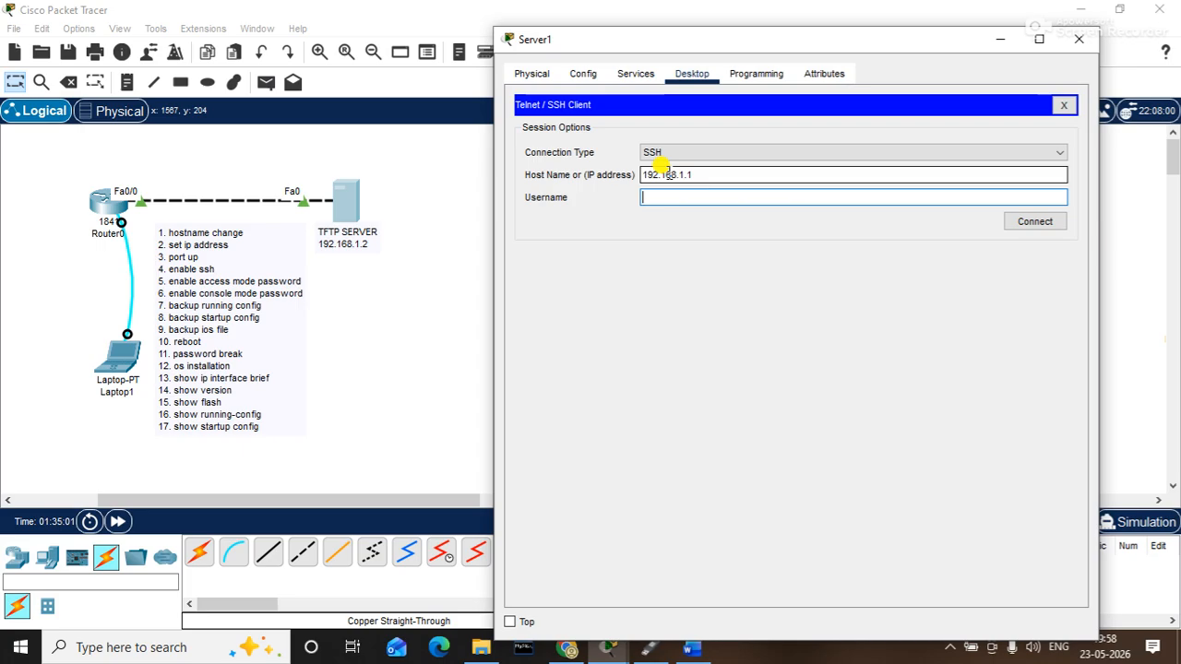
pyautogui.write('gulshan')
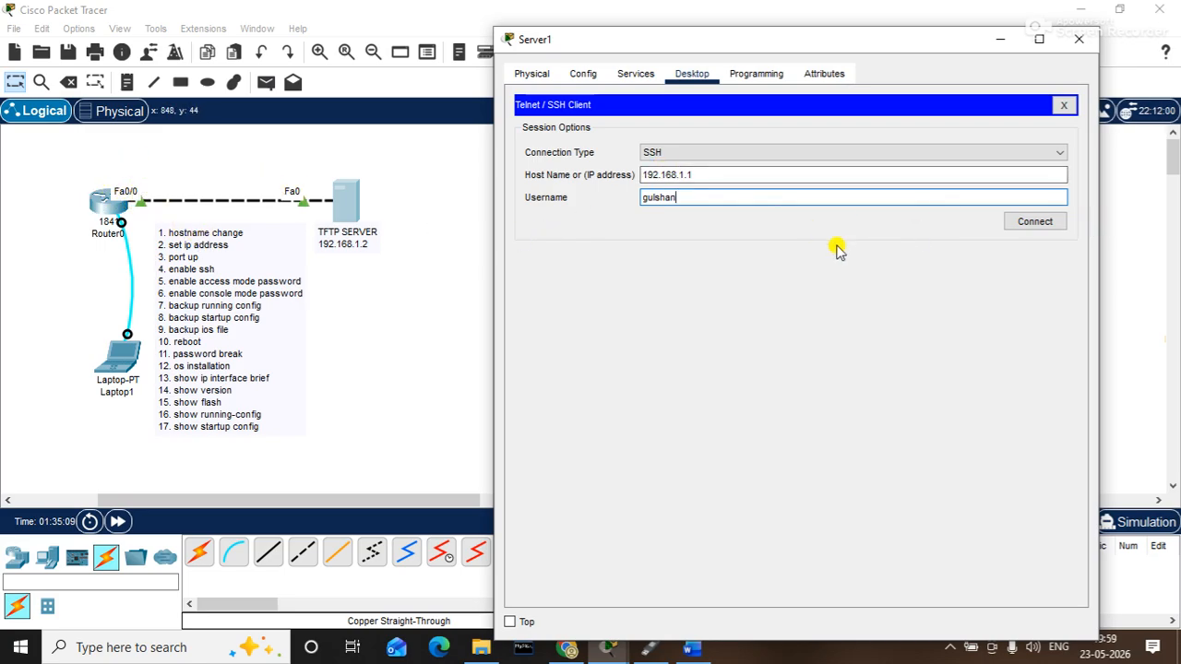
pyautogui.click(1035, 221)
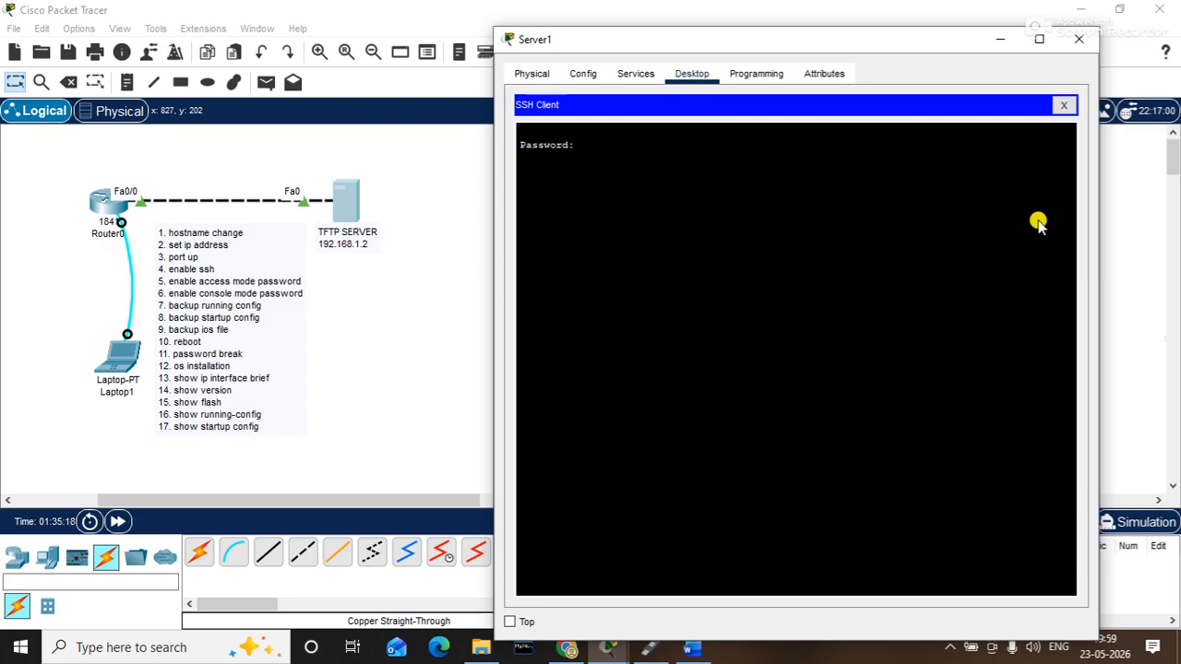
# - Log in with the passwords, reach the R1# prompt, and close Server1's window
pyautogui.press('Return')
pyautogui.write('en')
pyautogui.press('Return')
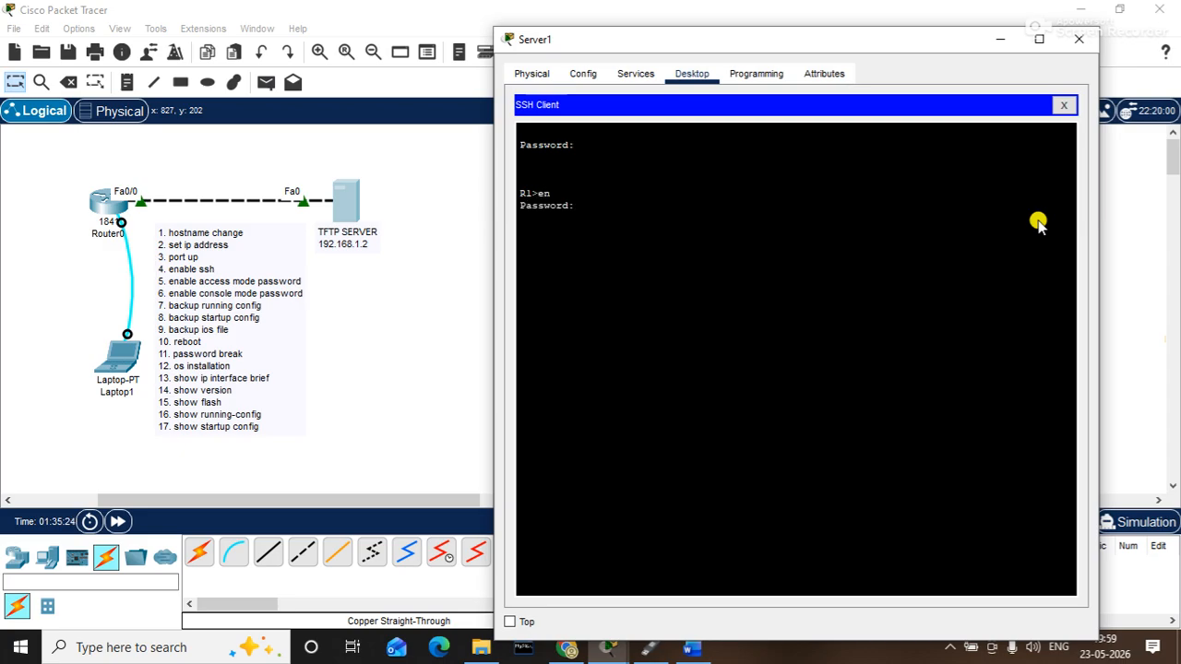
pyautogui.press('Return')
pyautogui.click(1078, 39)
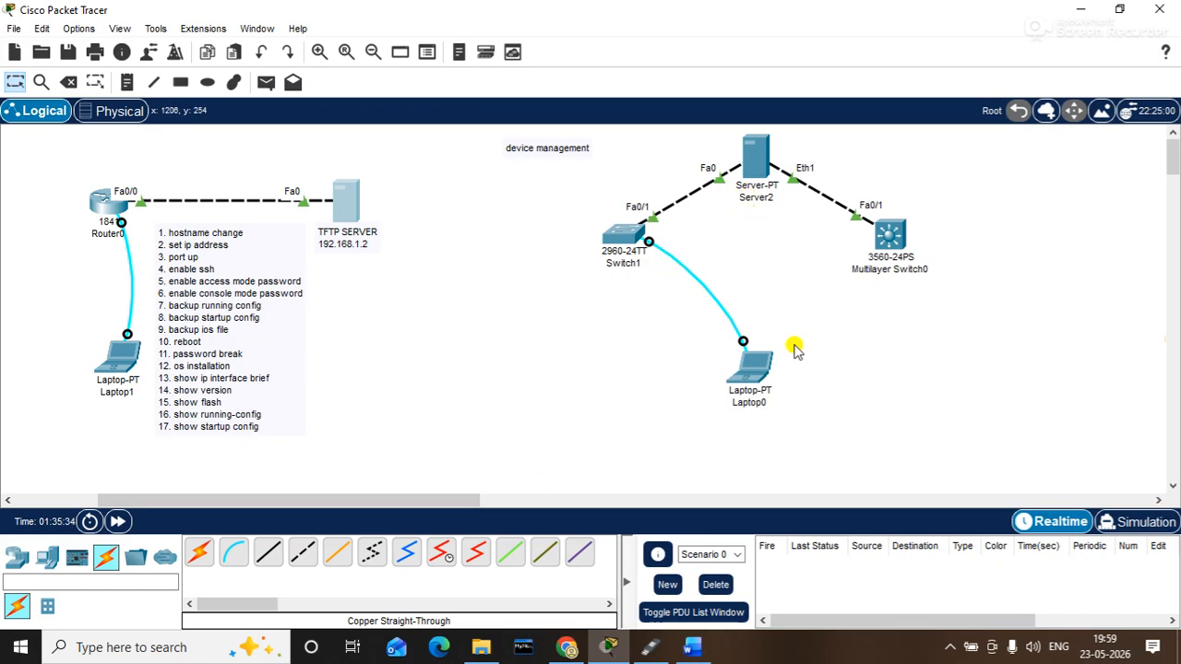
# - Box-select Switch1, Server2 and Laptop0 together in the topology workspace
pyautogui.moveTo(808, 425); pyautogui.dragTo(616, 137)
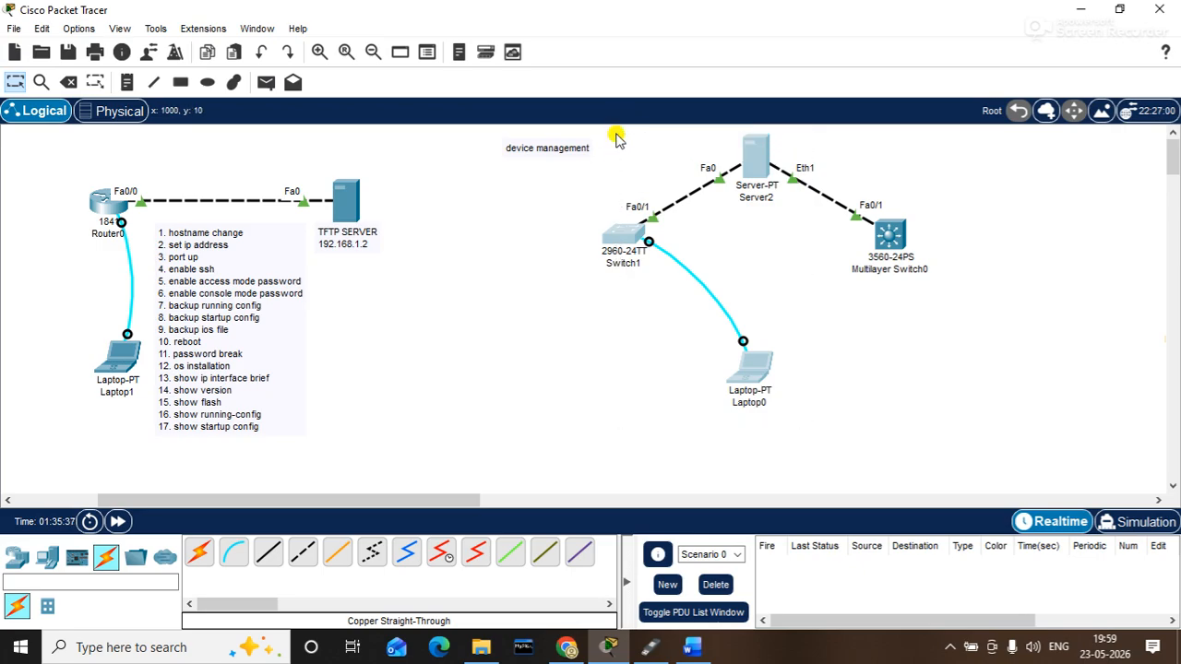
pyautogui.hotkey('ctrl', 'F5')
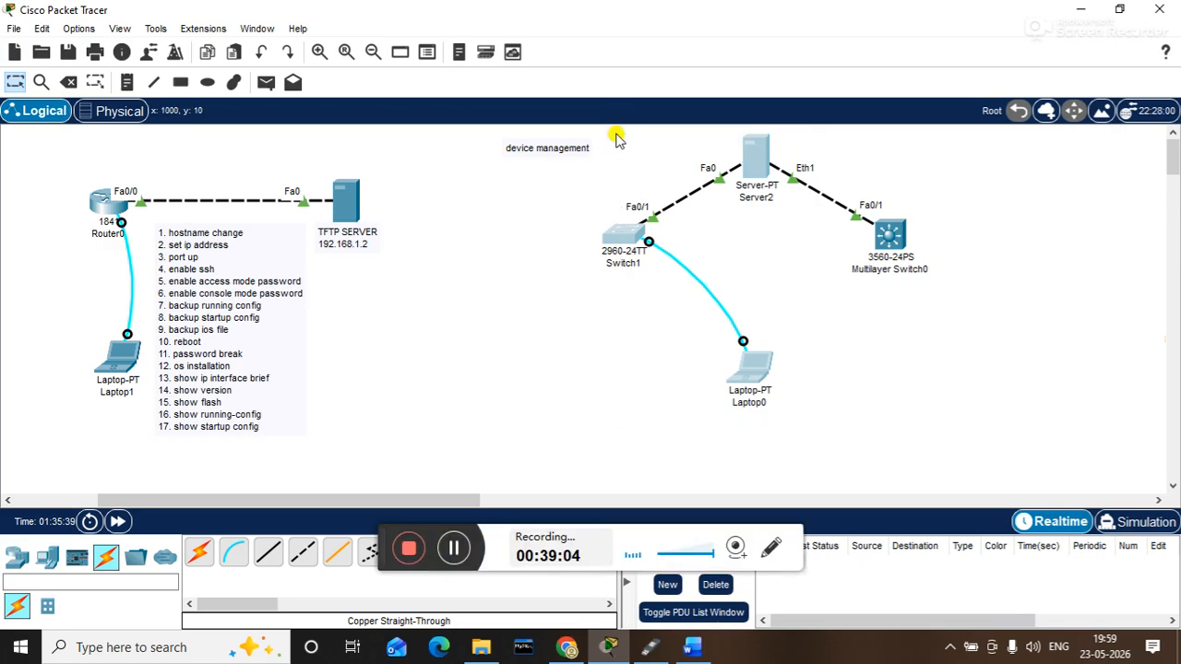